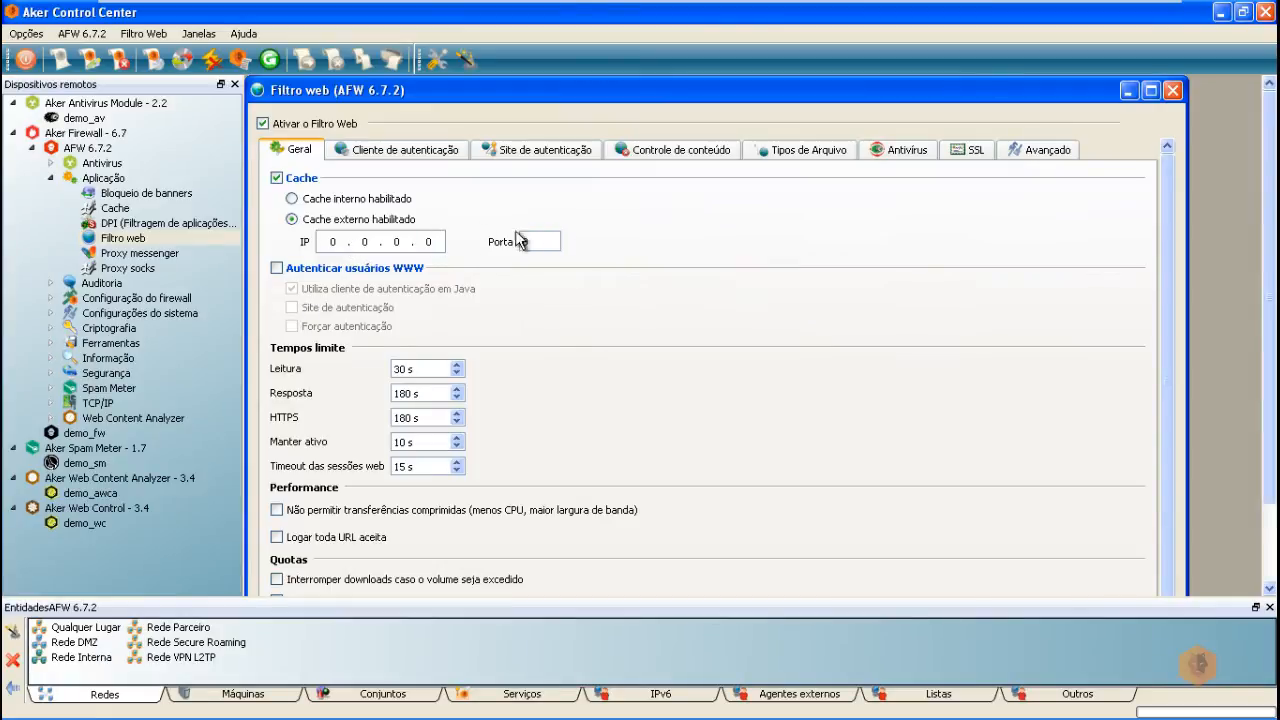
Step: Uncheck Cache in the web filter's Geral settings, leaving Autenticar usuários WWW unchecked
left_click(277, 178)
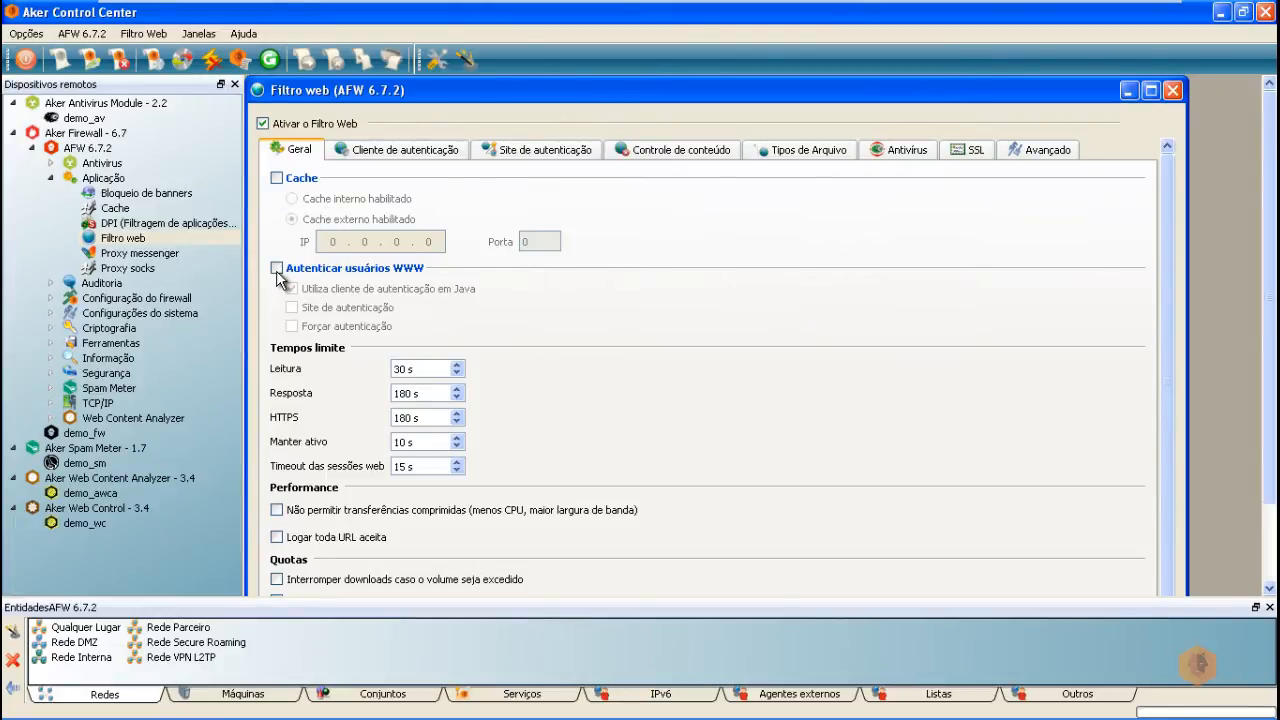
left_click(277, 268)
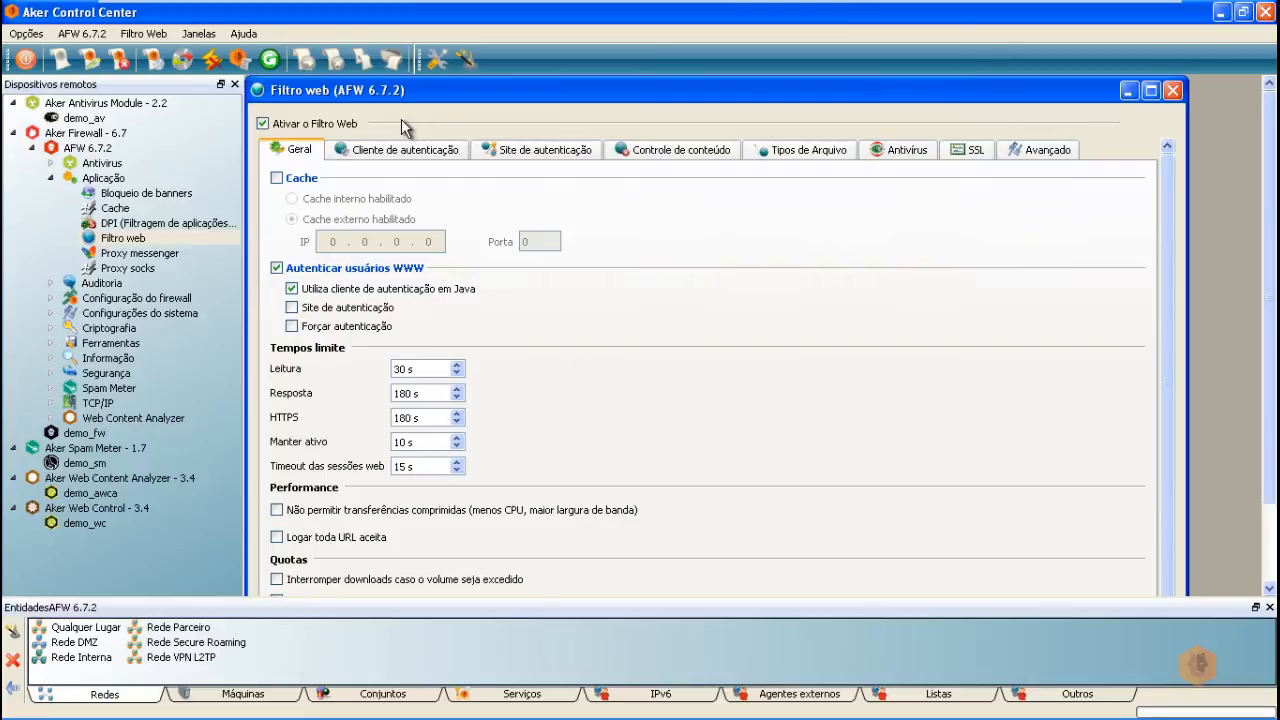
left_click(277, 268)
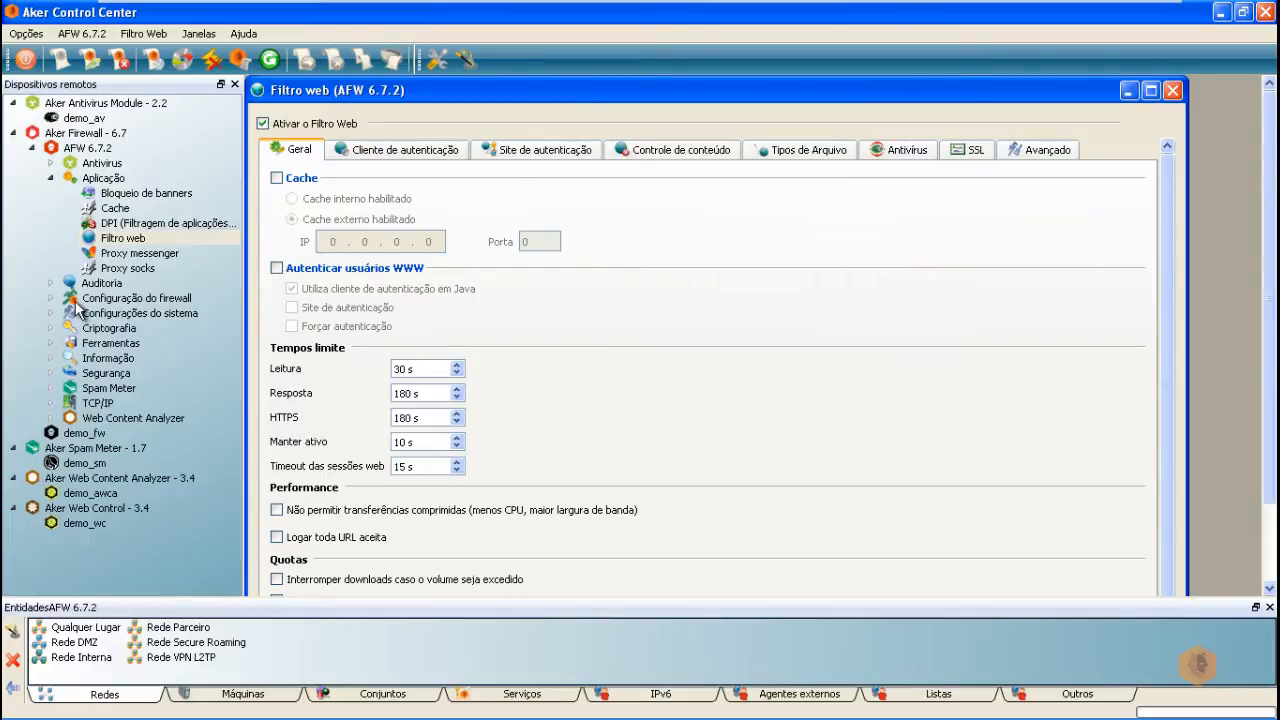
left_click(51, 298)
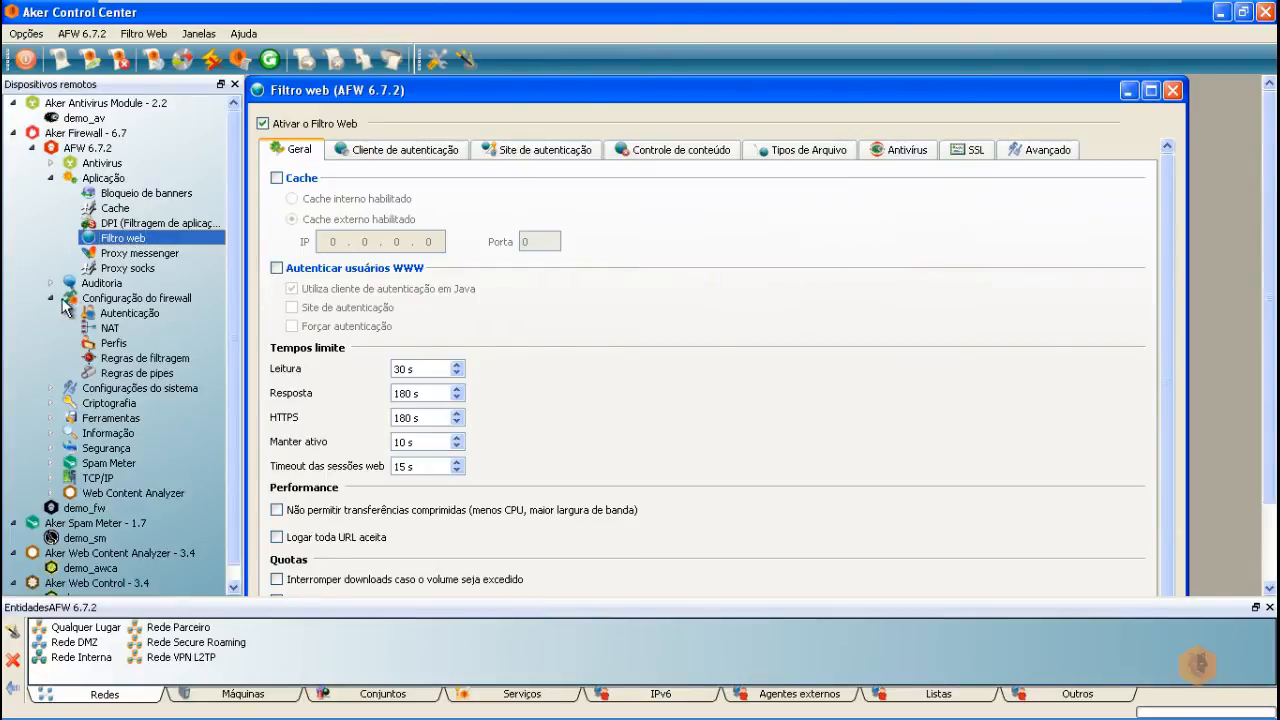
left_click(130, 313)
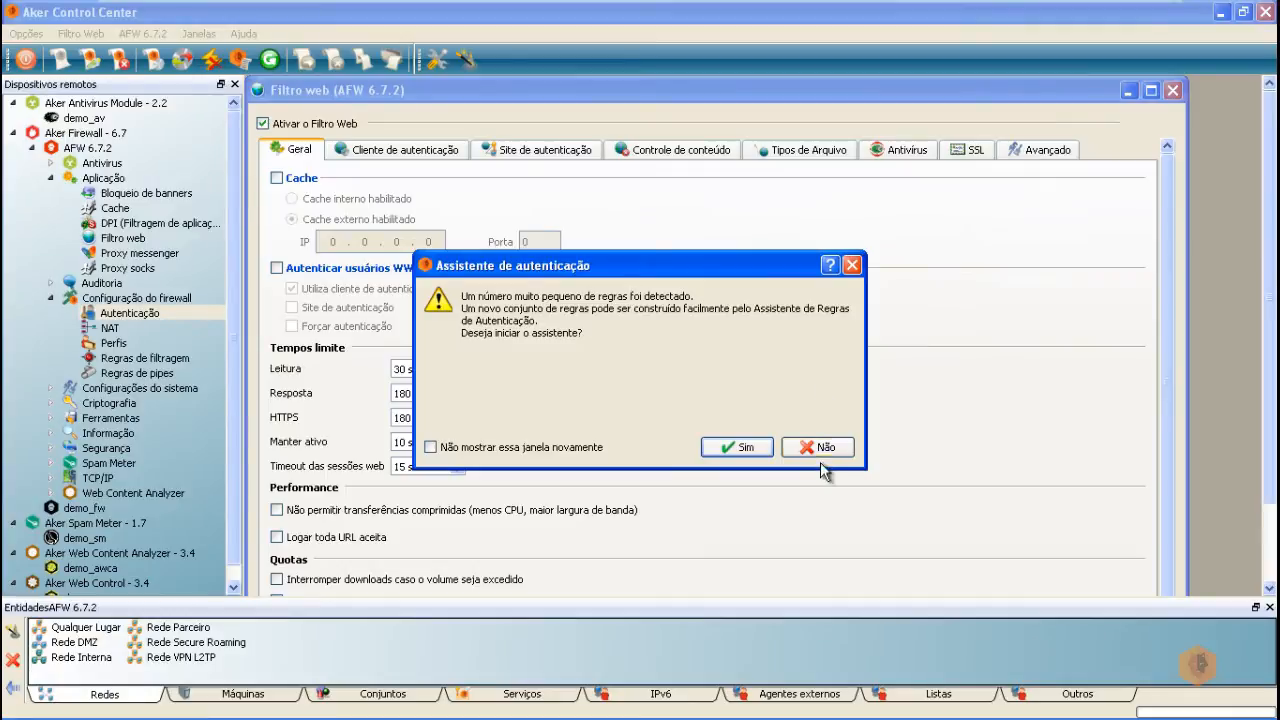
left_click(819, 449)
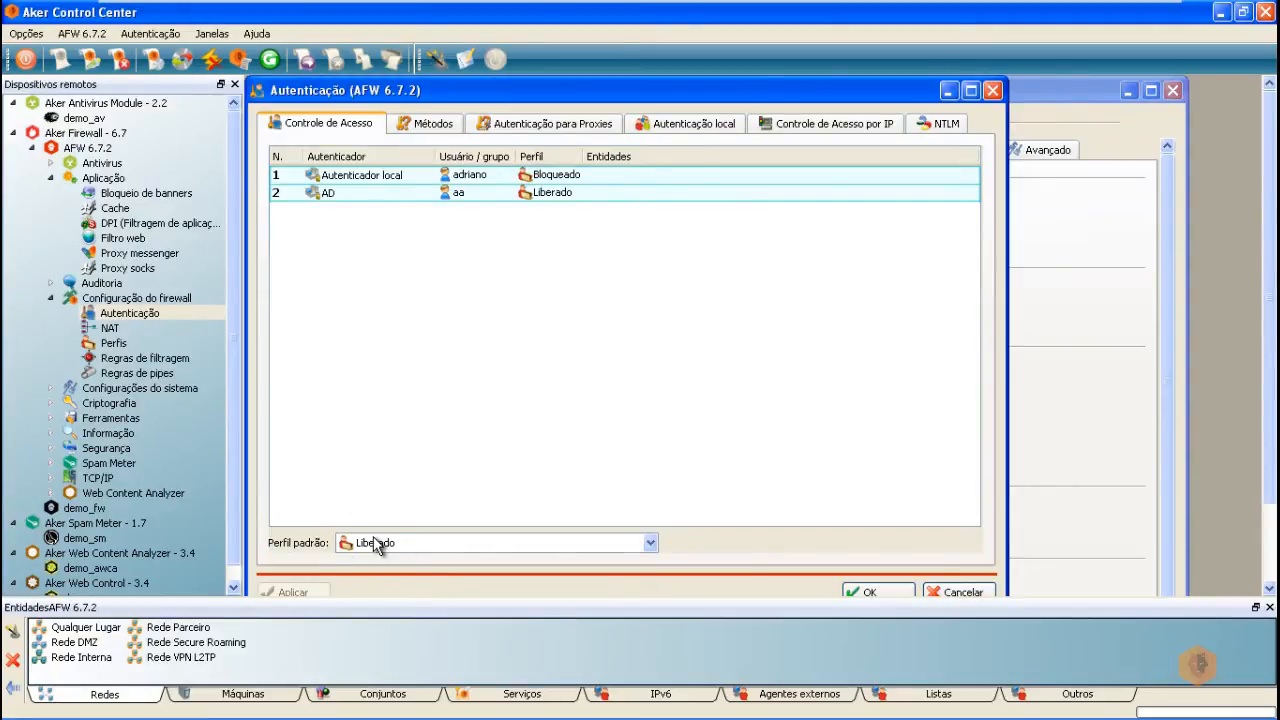
left_click(112, 240)
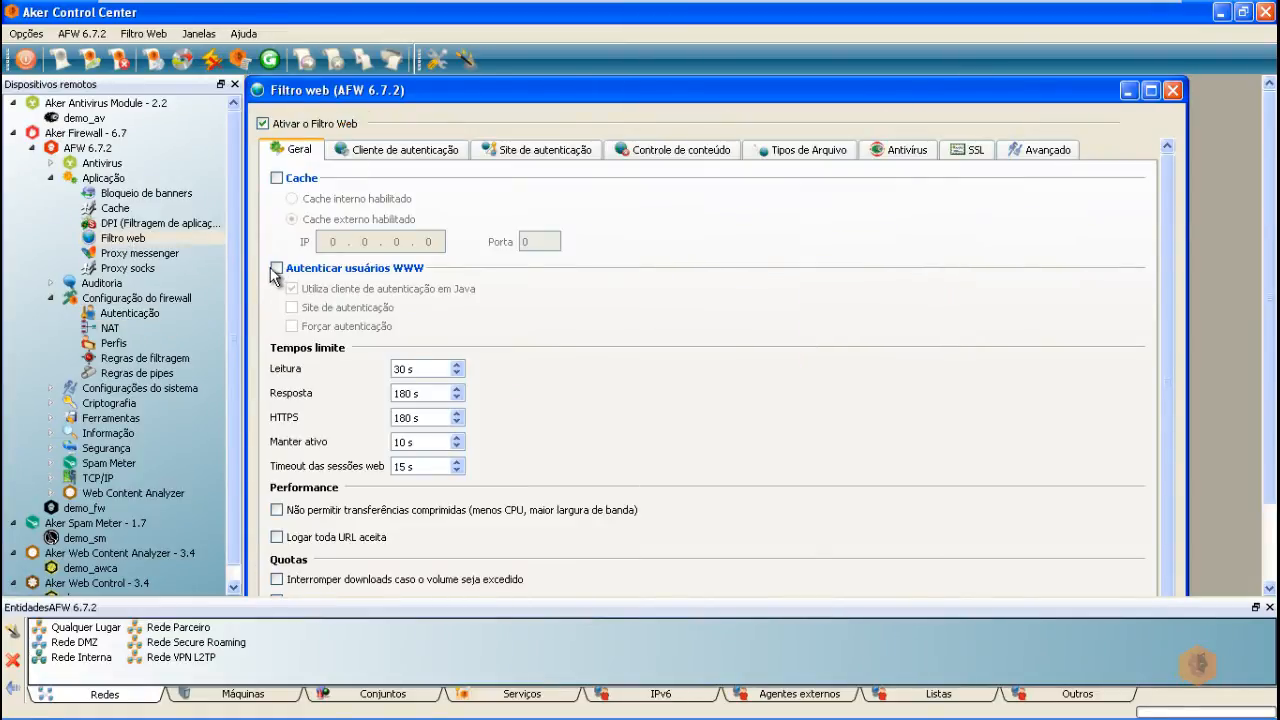
Step: Enable Autenticar usuários WWW with the Java client and view the Cliente de autenticação logon preview
left_click(276, 268)
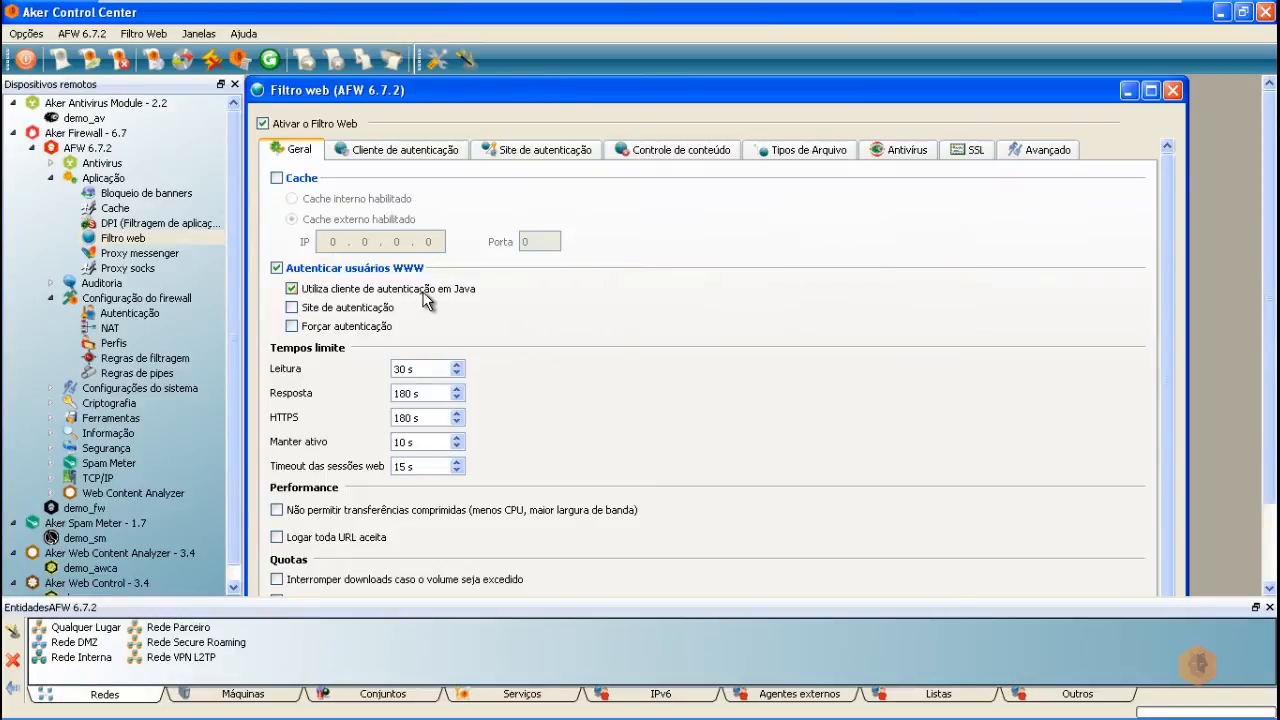
left_click(300, 309)
left_click(292, 290)
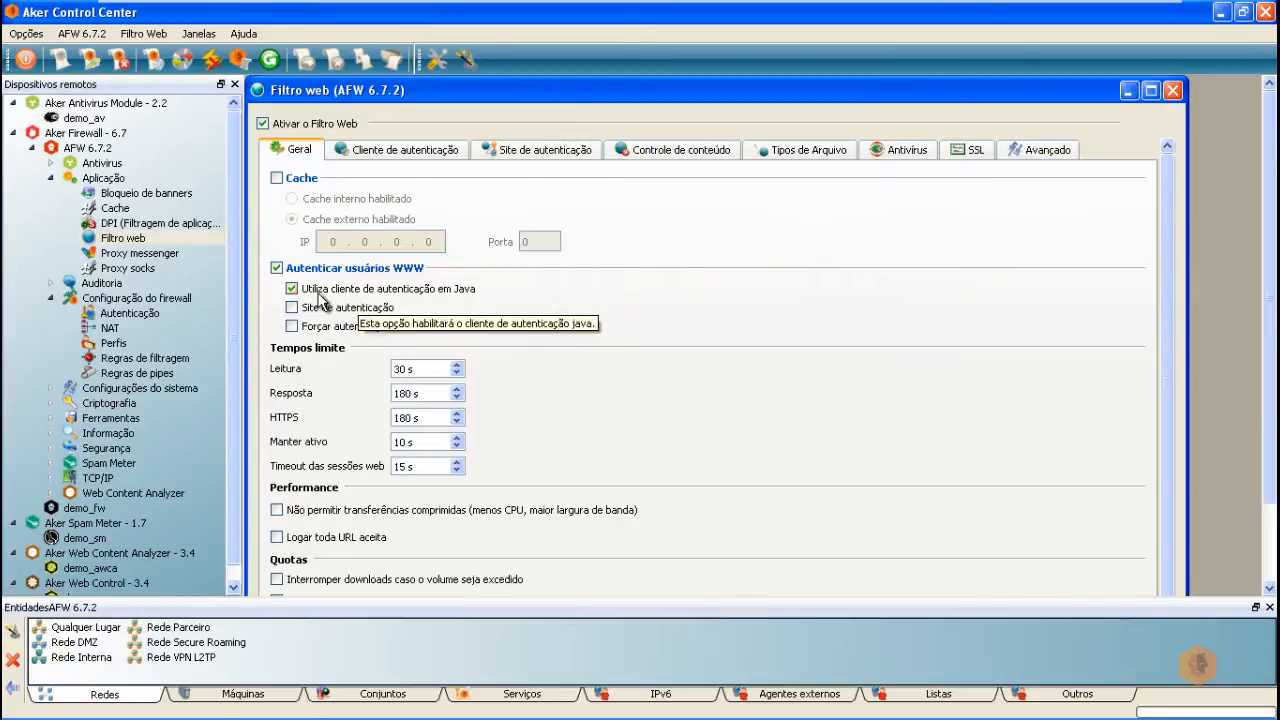
left_click(385, 150)
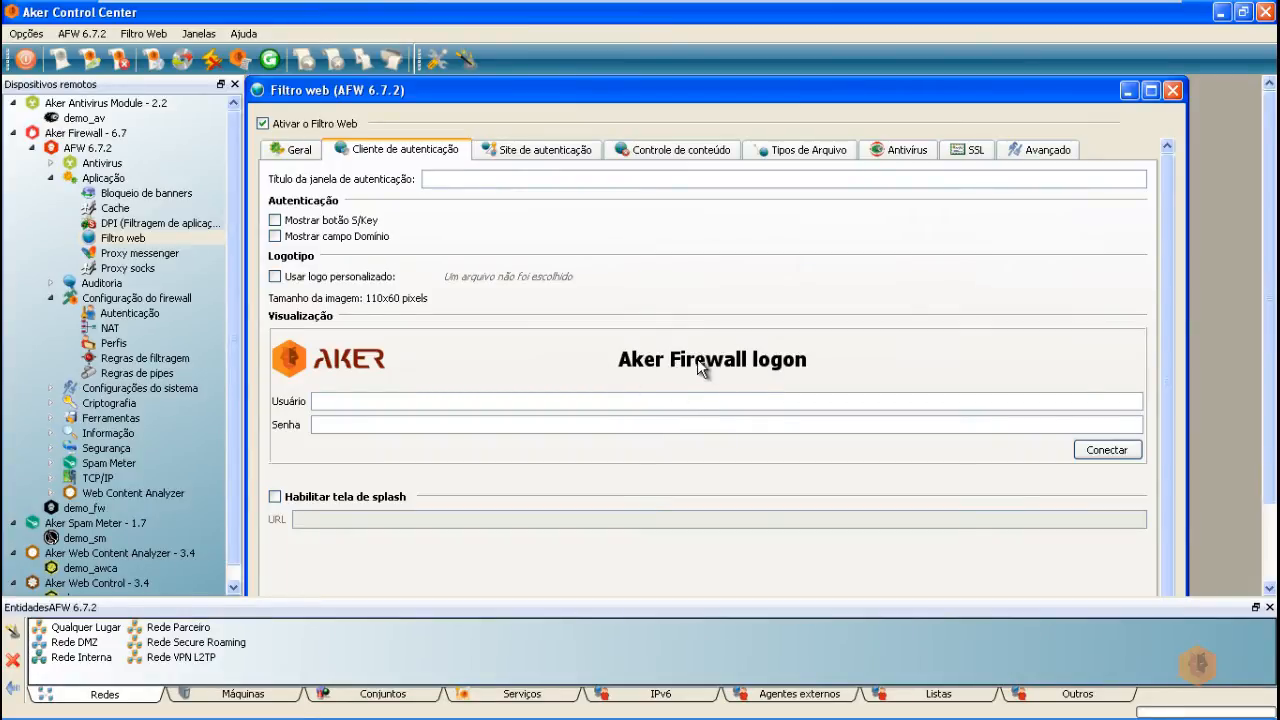
Step: On the Geral tab, select Site de autenticação and check Forçar autenticação
left_click(297, 158)
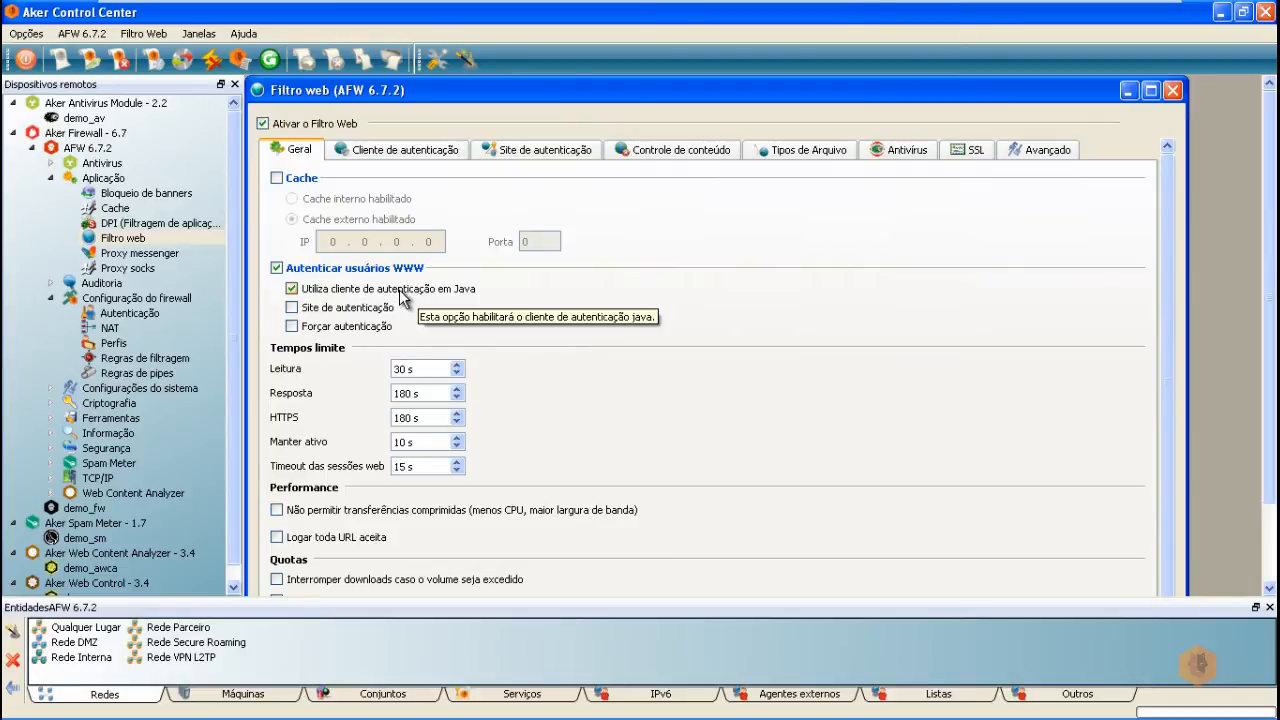
left_click(292, 308)
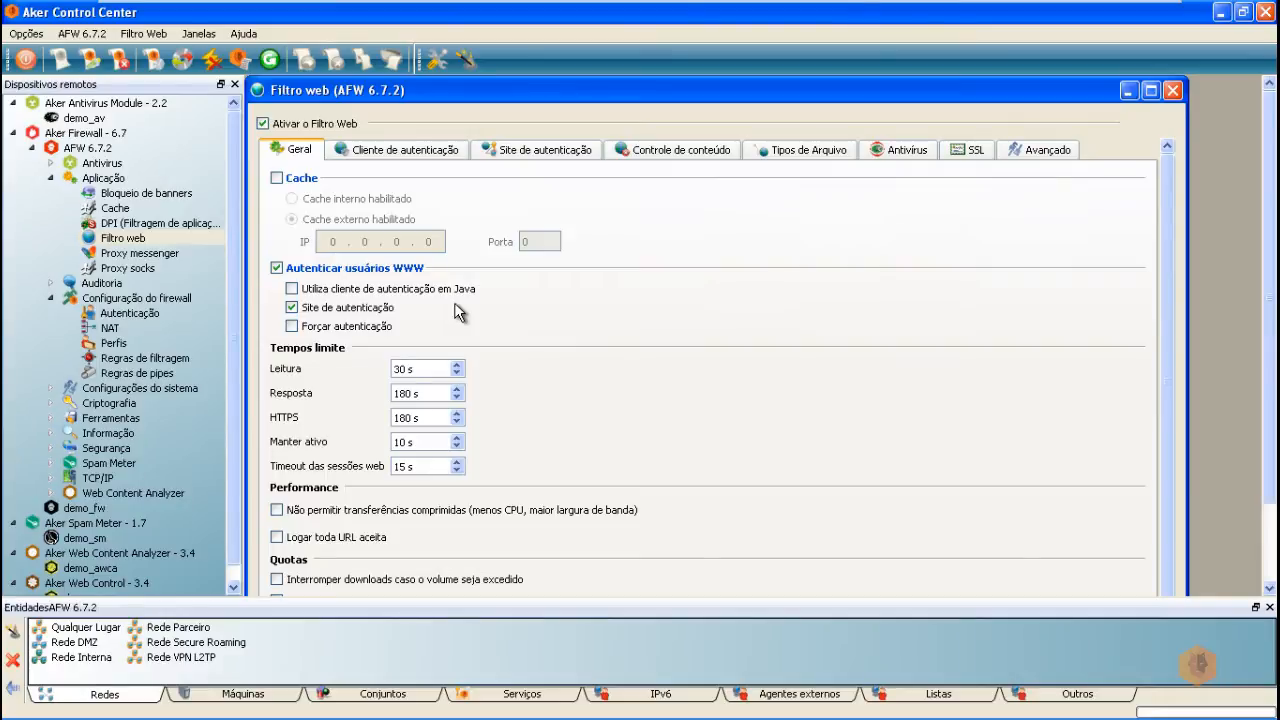
left_click(292, 326)
left_click(292, 327)
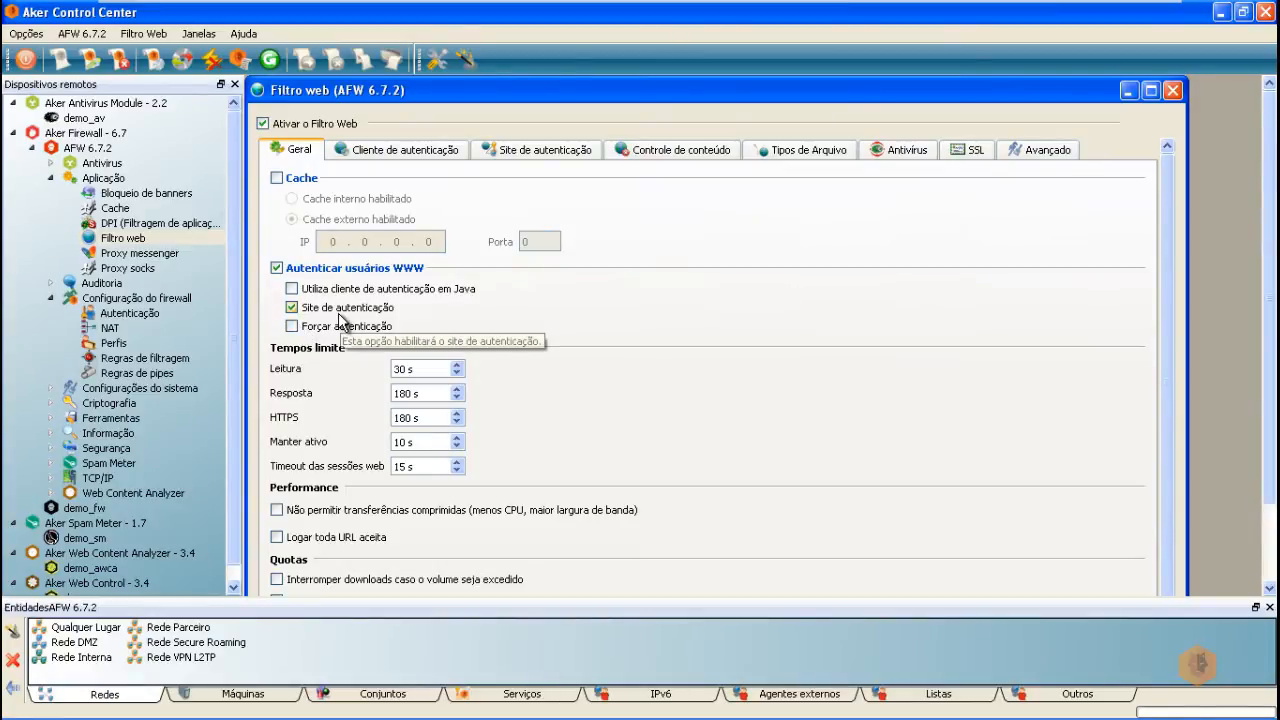
left_click(292, 289)
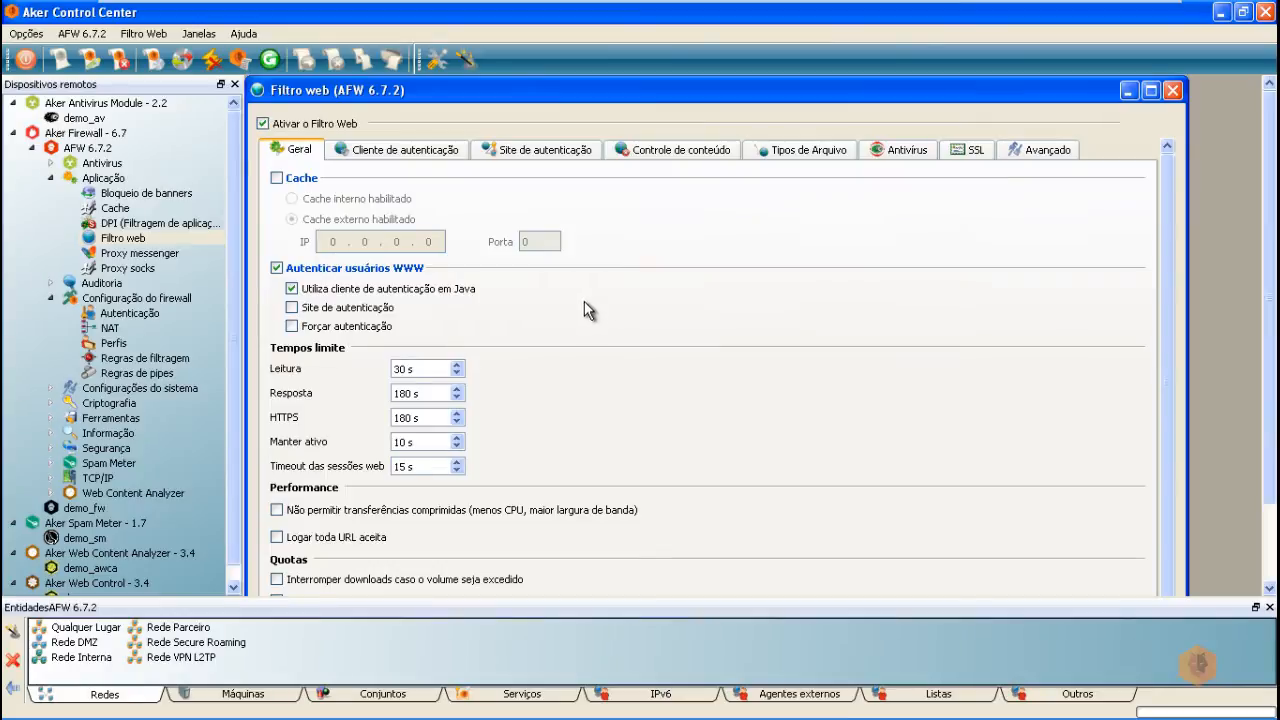
left_click(291, 307)
left_click(292, 325)
Step: Enter 'AFW6.7.2' as the Título do site de autenticação on the Site de autenticação tab
left_click(541, 148)
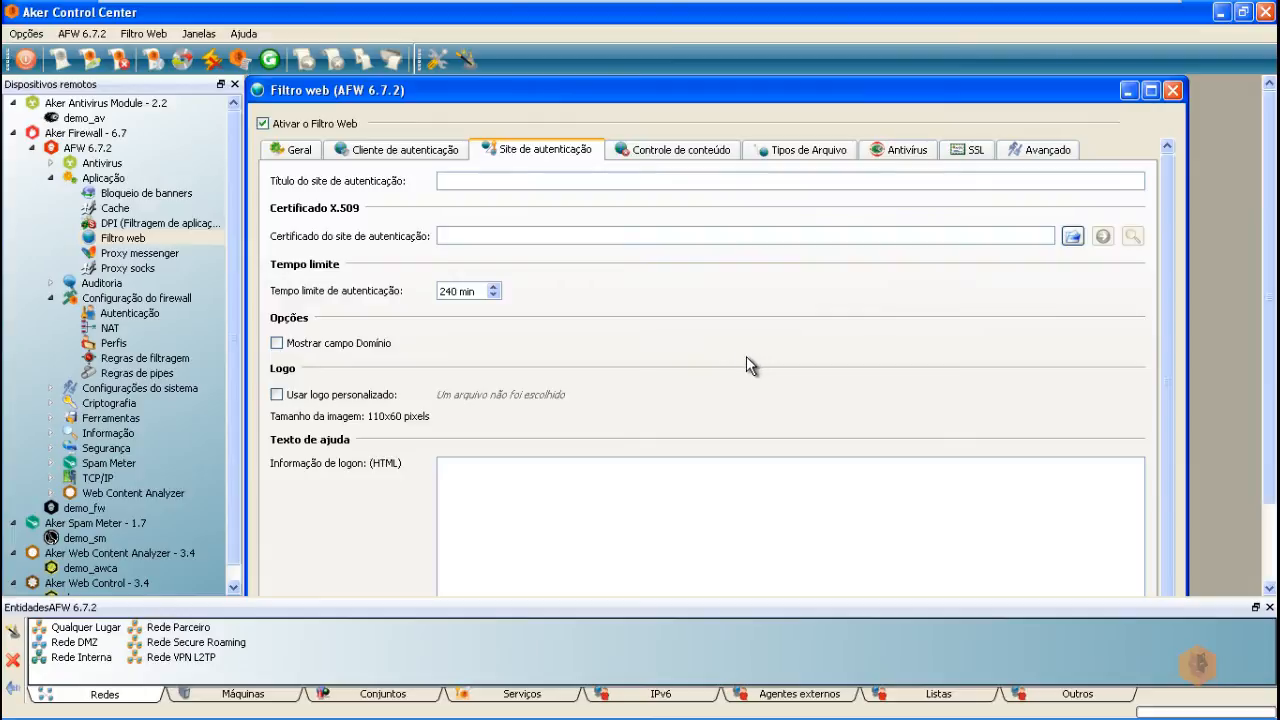
left_click(467, 186)
type("AFW6")
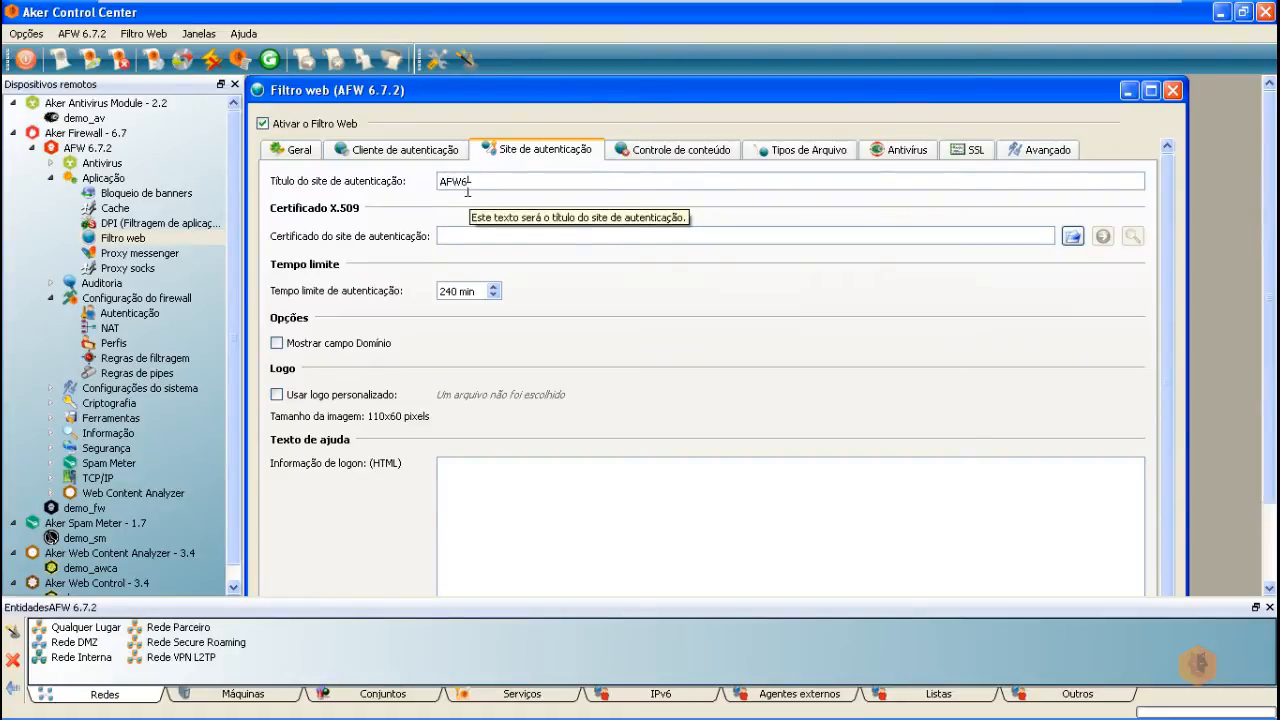
type(".7.2")
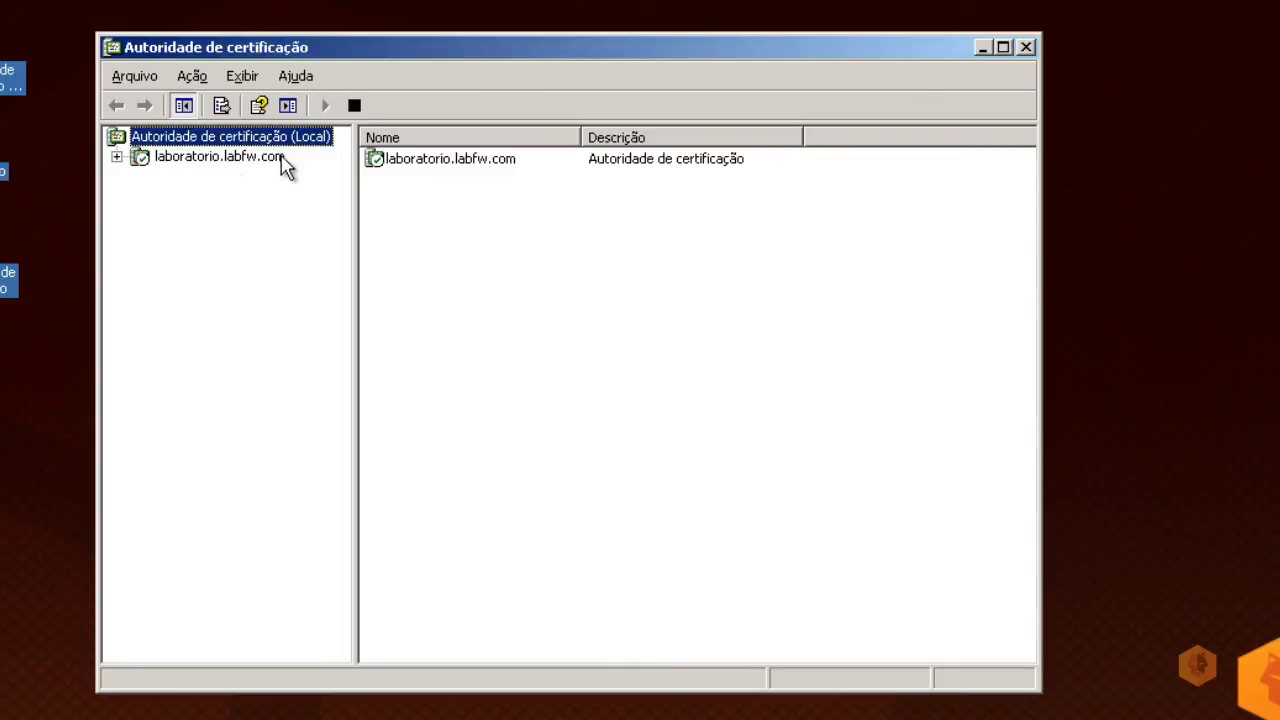
Step: Start a backup of the laboratorio.labfw.com CA with its private key, targeting Desktop\Certificado
left_click(116, 158)
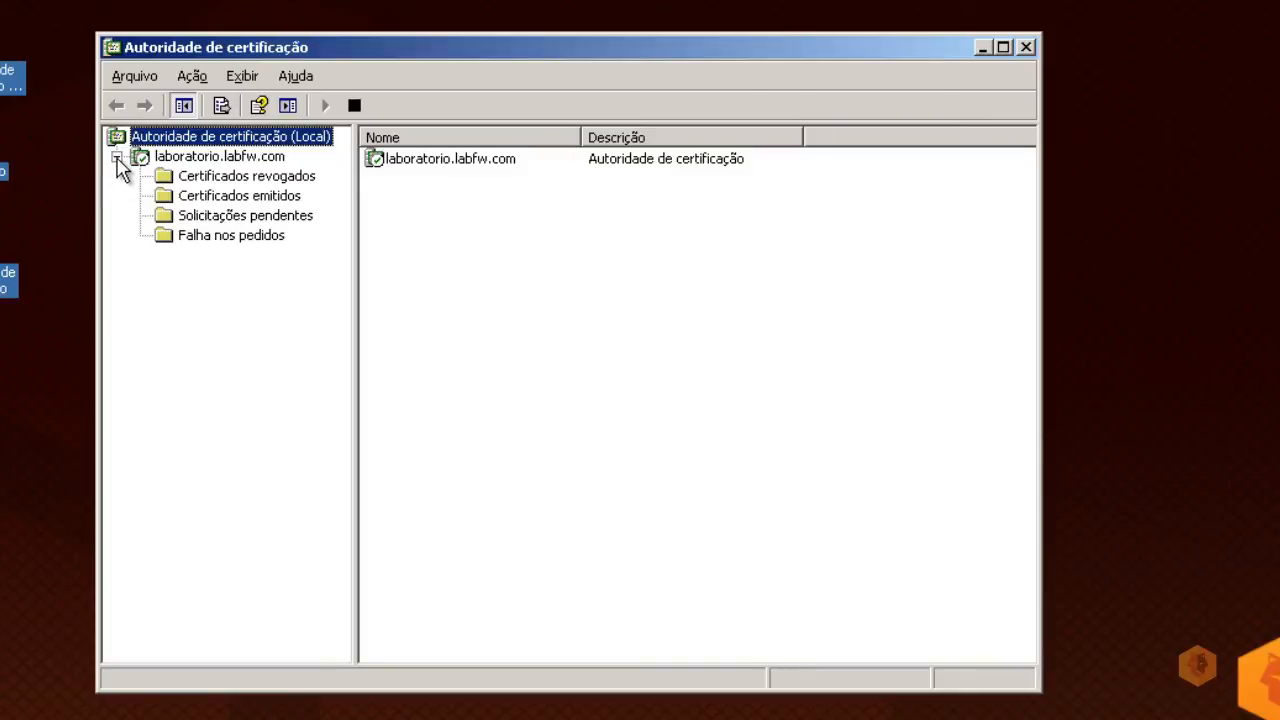
right_click(187, 159)
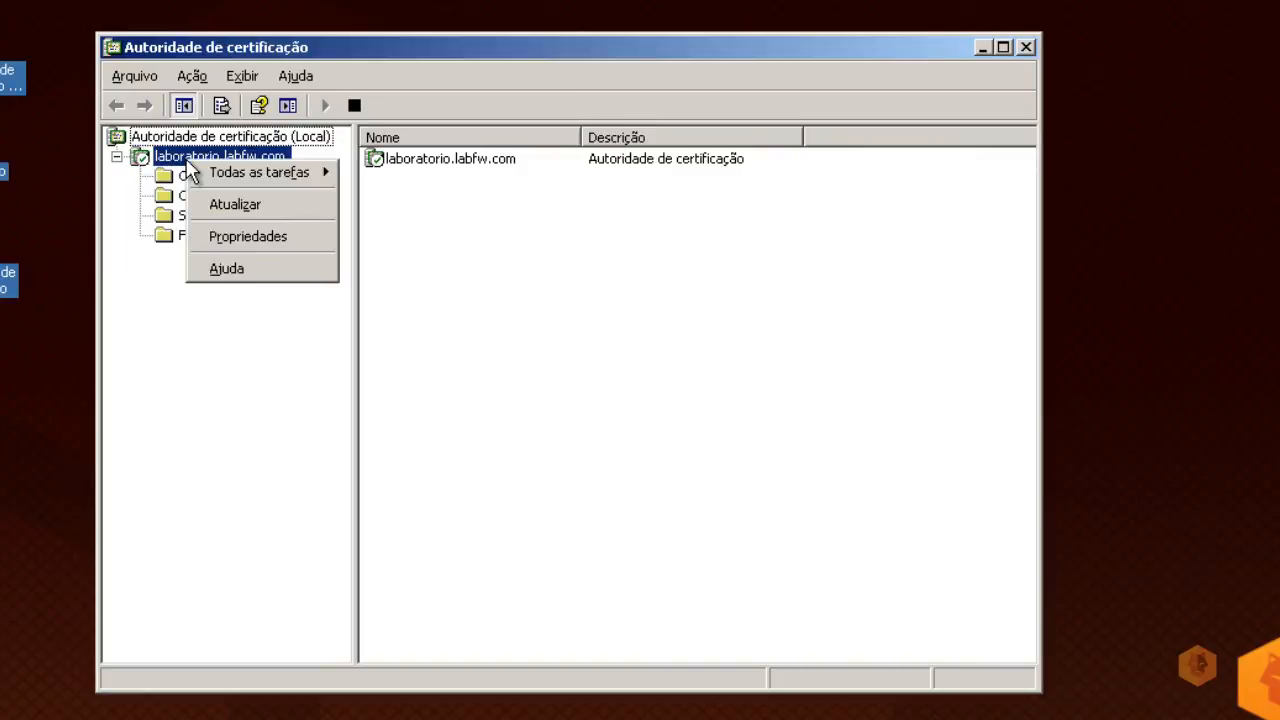
mouse_move(246, 172)
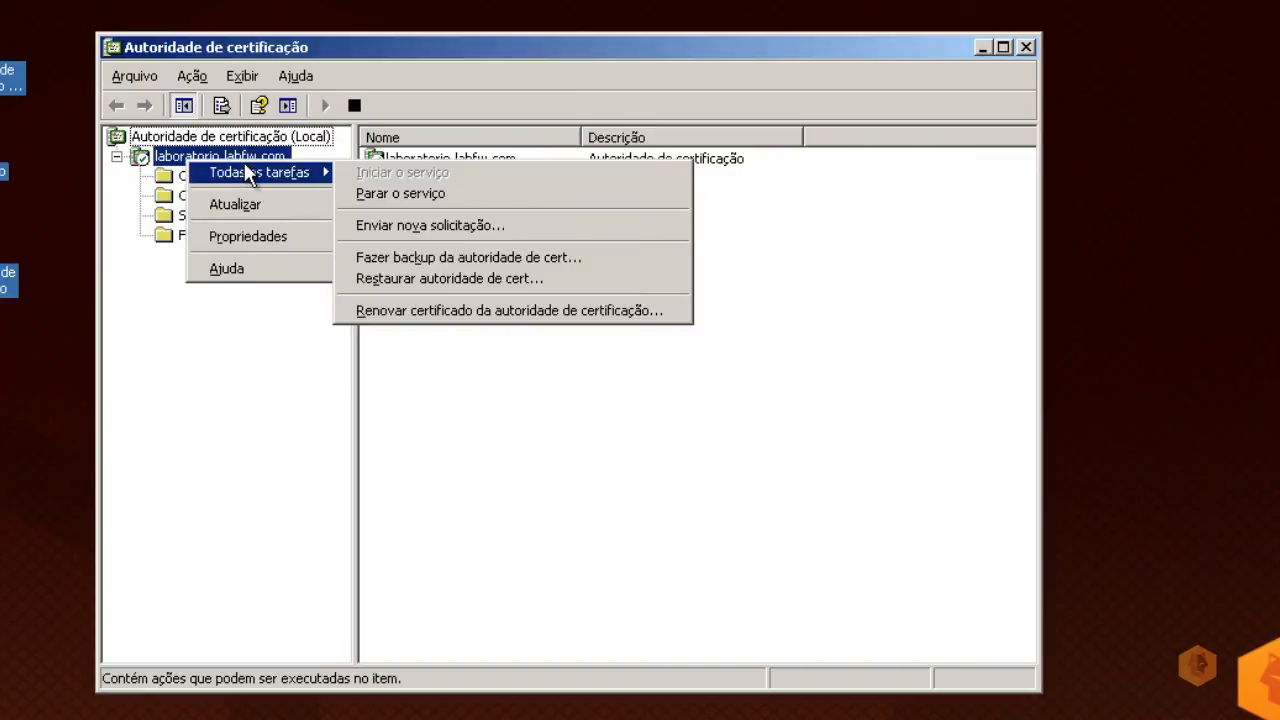
left_click(489, 258)
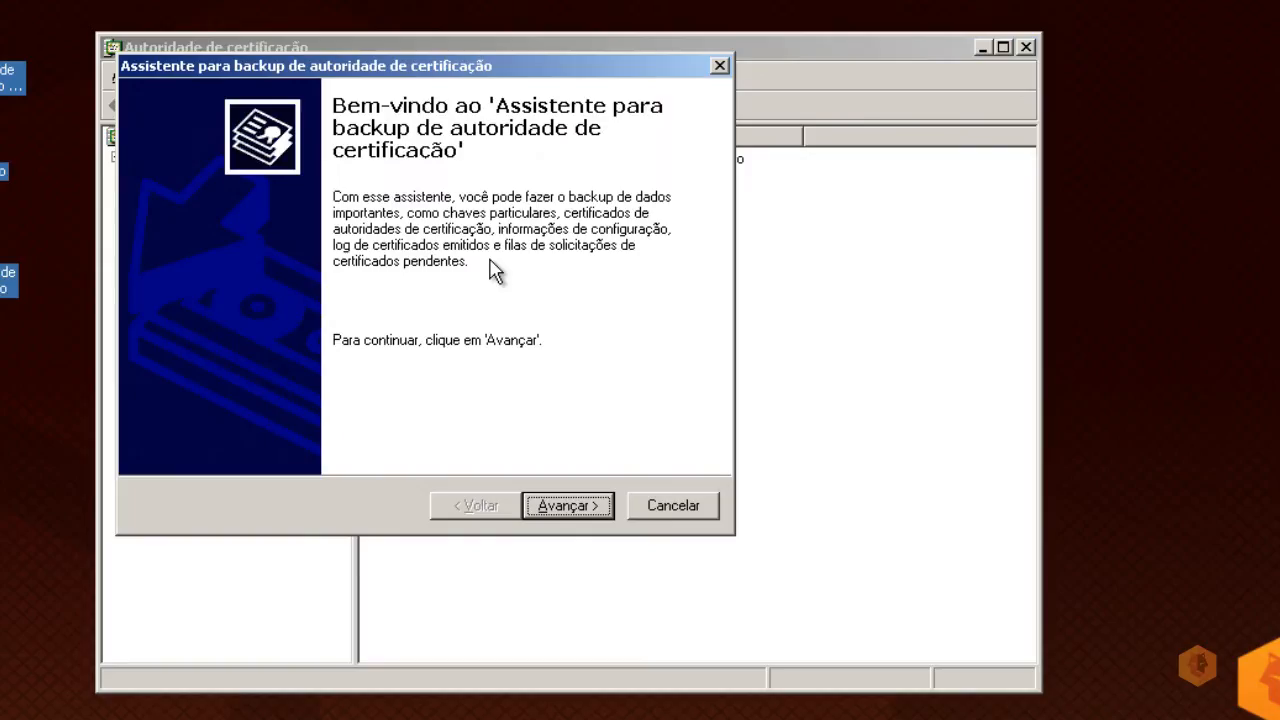
left_click(566, 506)
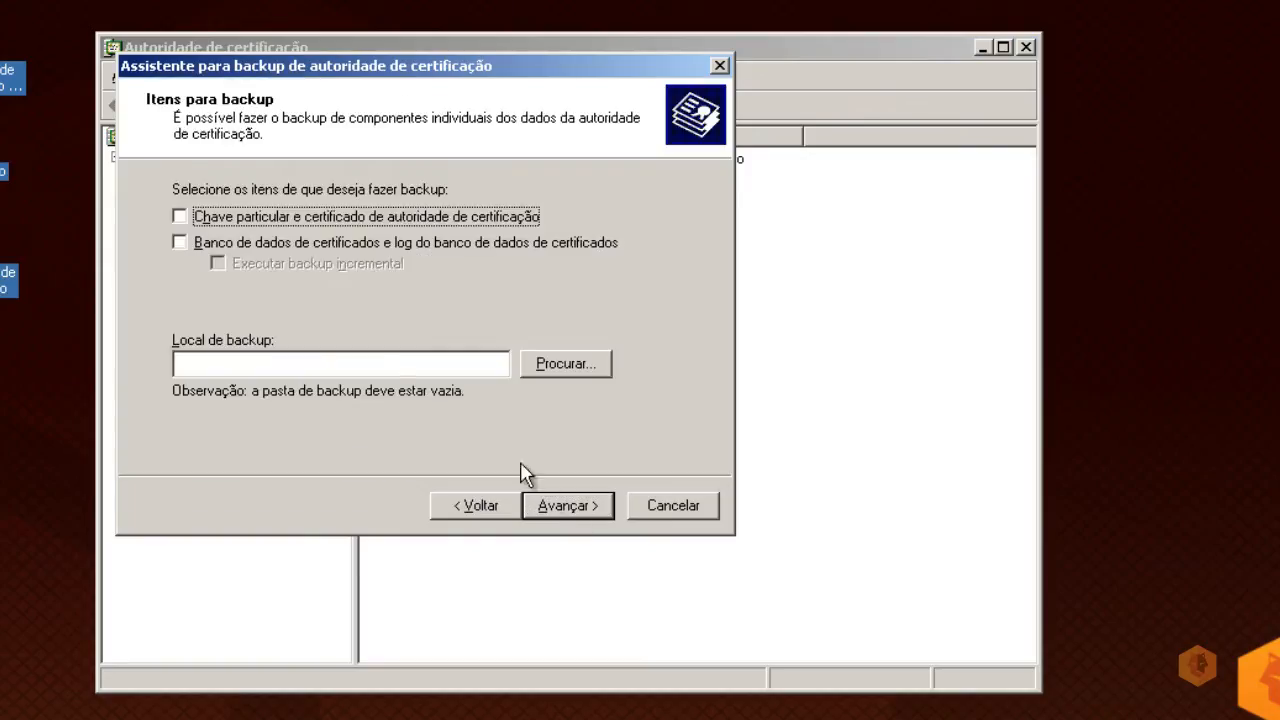
left_click(179, 217)
left_click(580, 371)
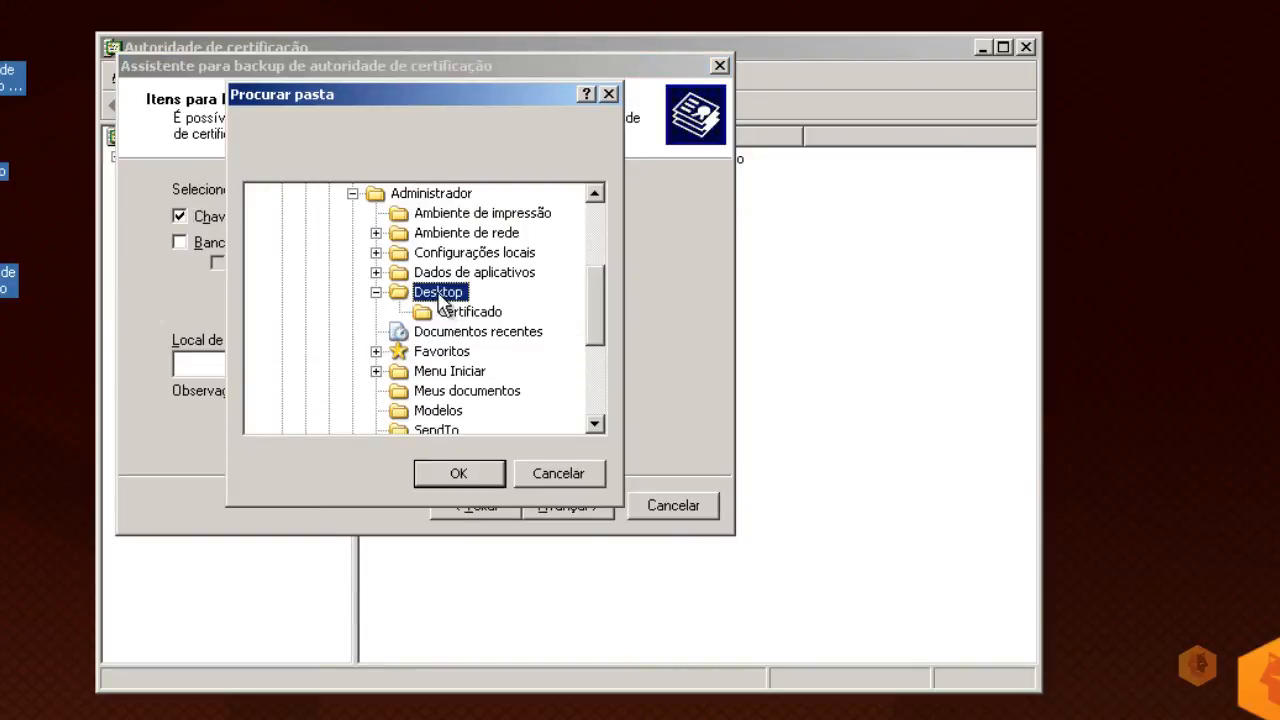
left_click(452, 313)
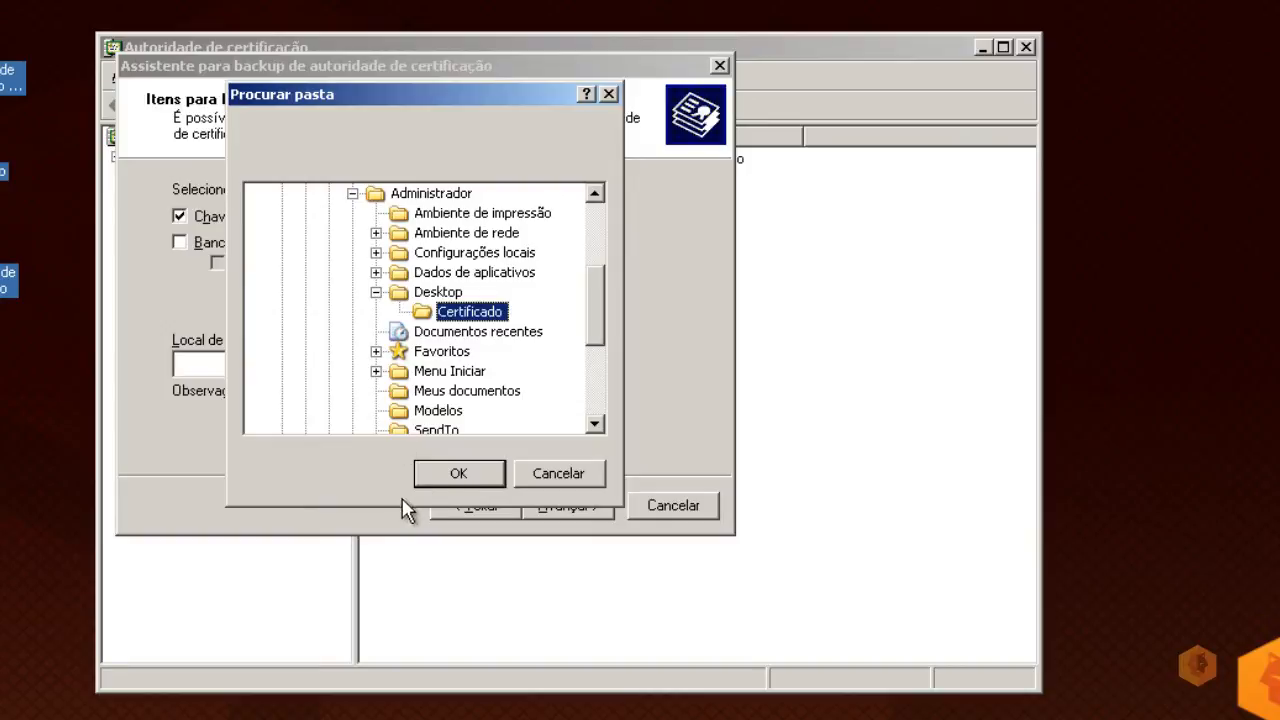
left_click(462, 474)
Step: Protect the backup with a password, finish the wizard, and open the Certificado folder to check it
left_click(587, 512)
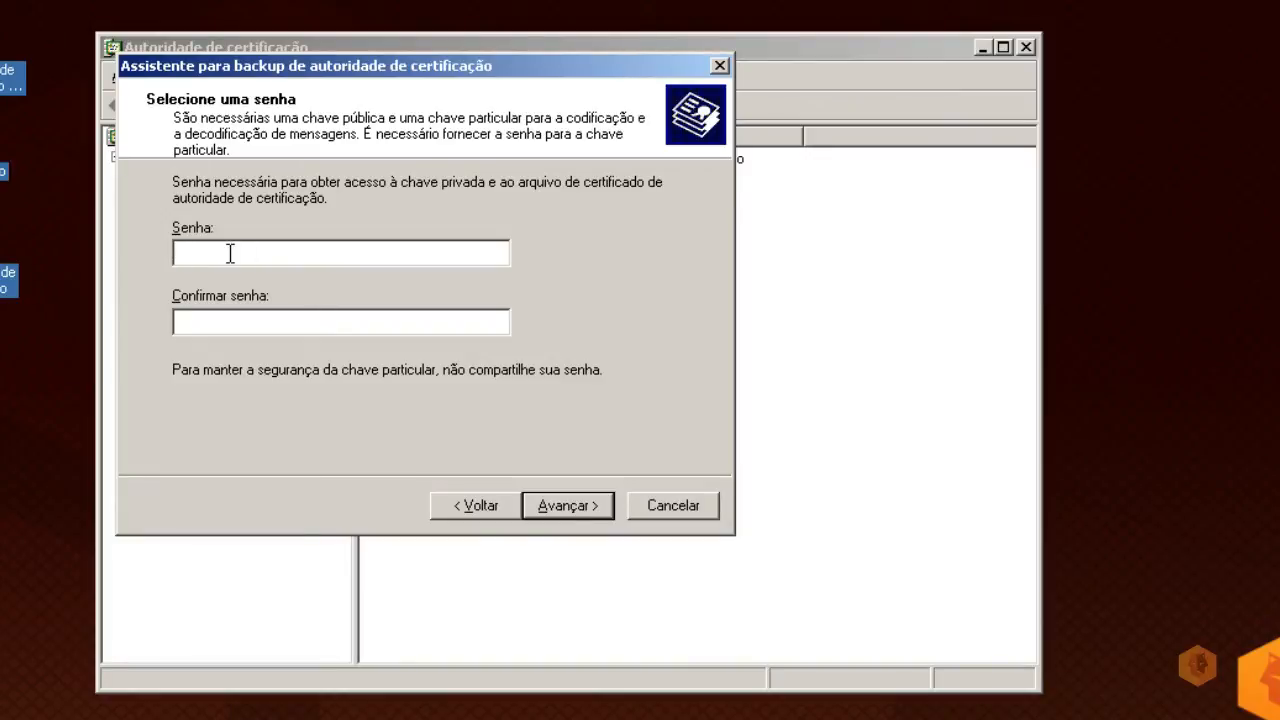
type("******")
left_click(239, 330)
type("******")
left_click(578, 508)
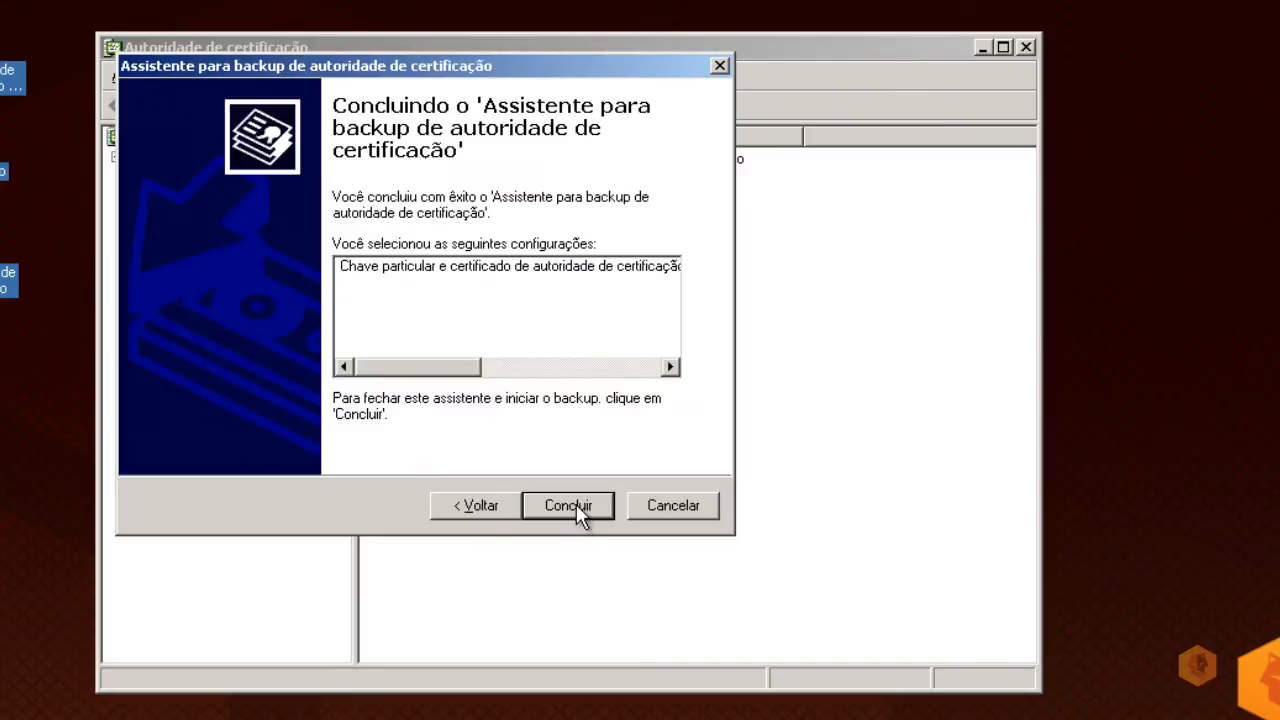
left_click(576, 505)
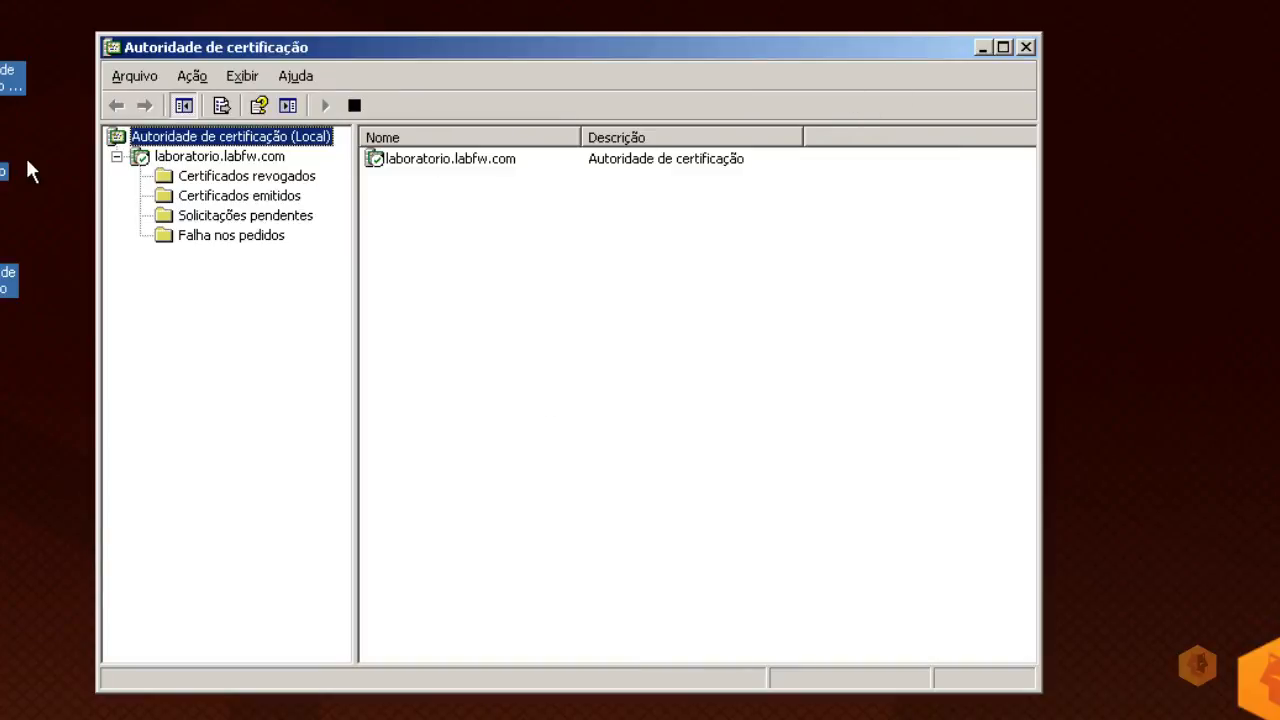
double_click(2, 171)
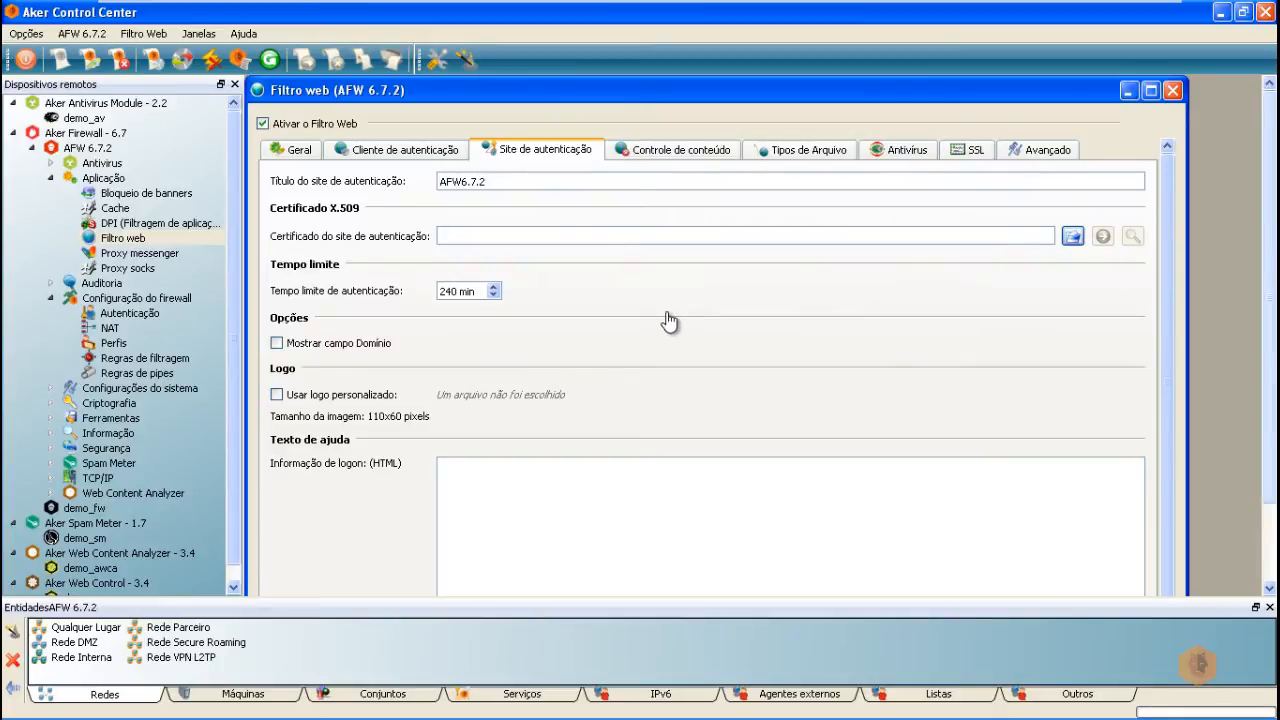
Step: Import the laboratorio.labfw.com certificate file from the Desktop as the authentication site certificate
left_click(1073, 238)
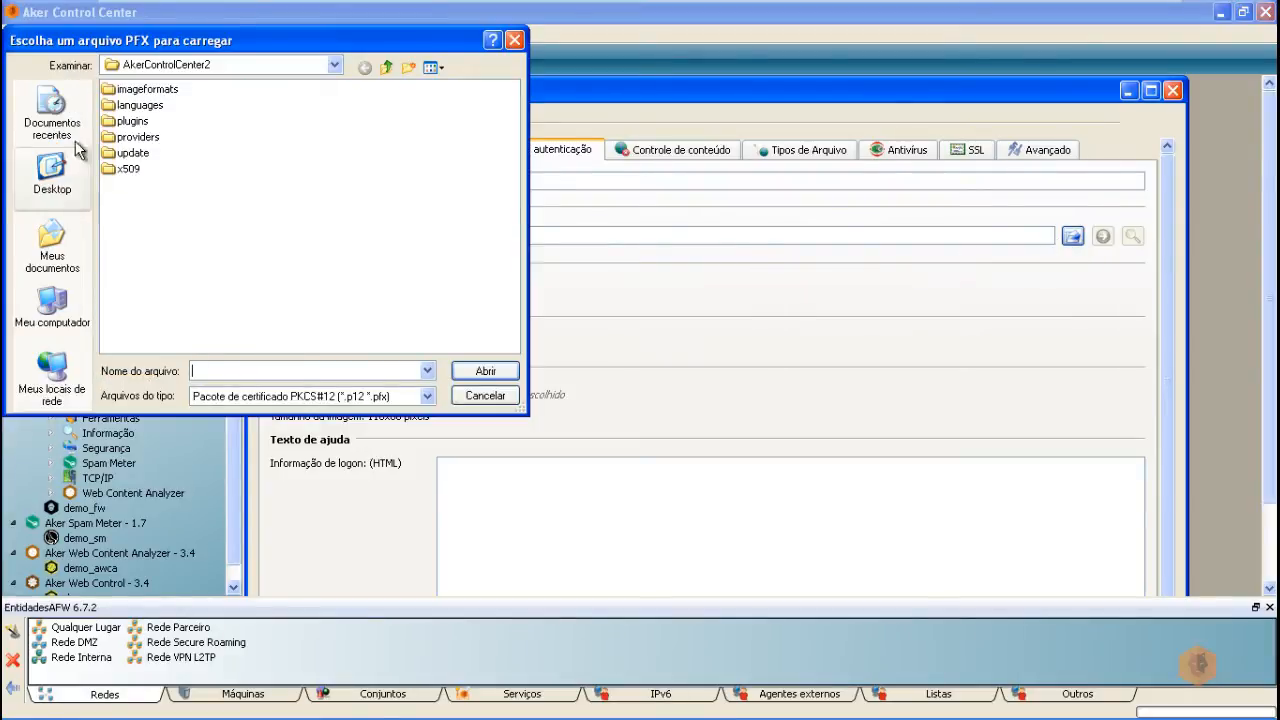
left_click(52, 178)
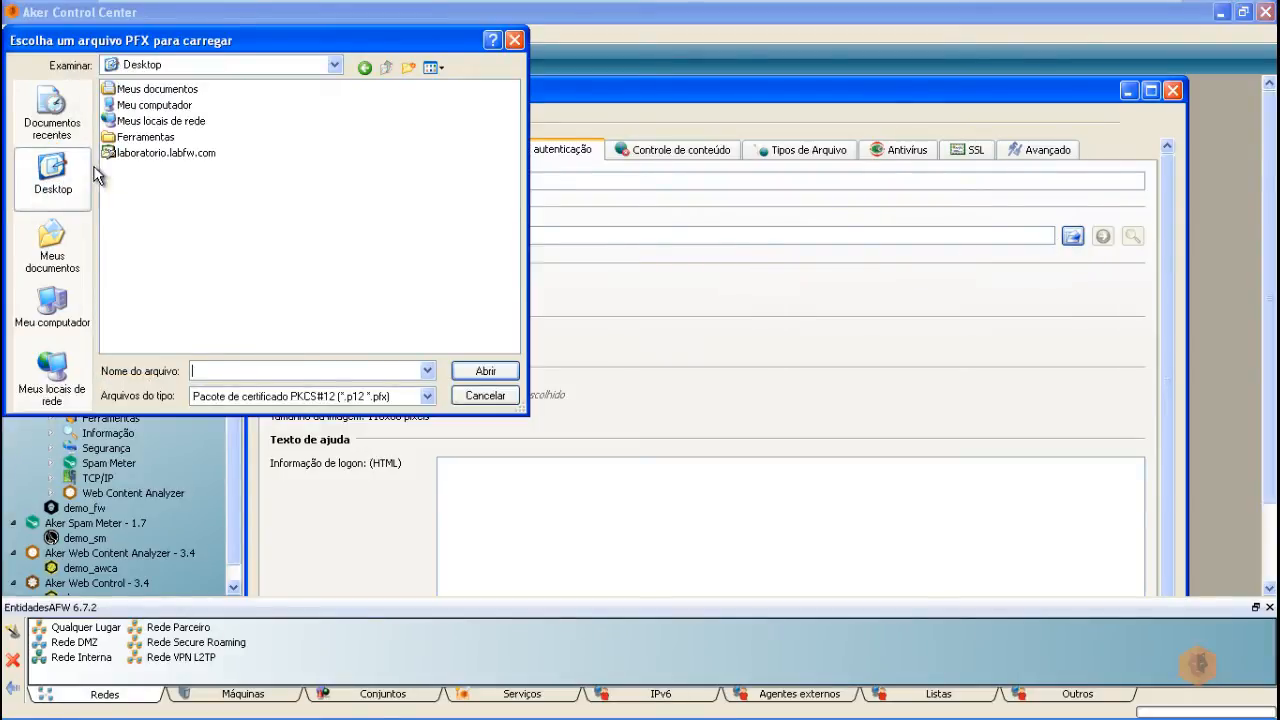
double_click(166, 153)
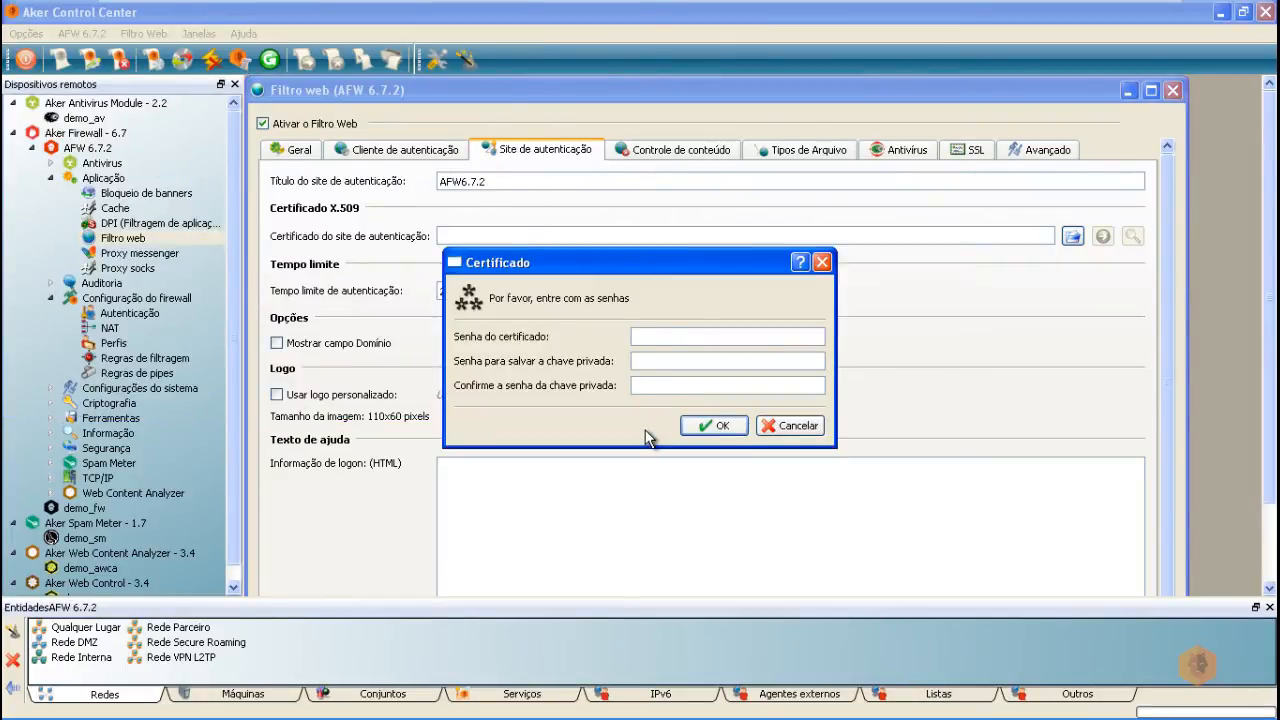
Step: Enter the certificate and private key passwords to load laboratorio.labfw.com, then dismiss the success message
type("123456")
left_click(654, 360)
type("123456123456")
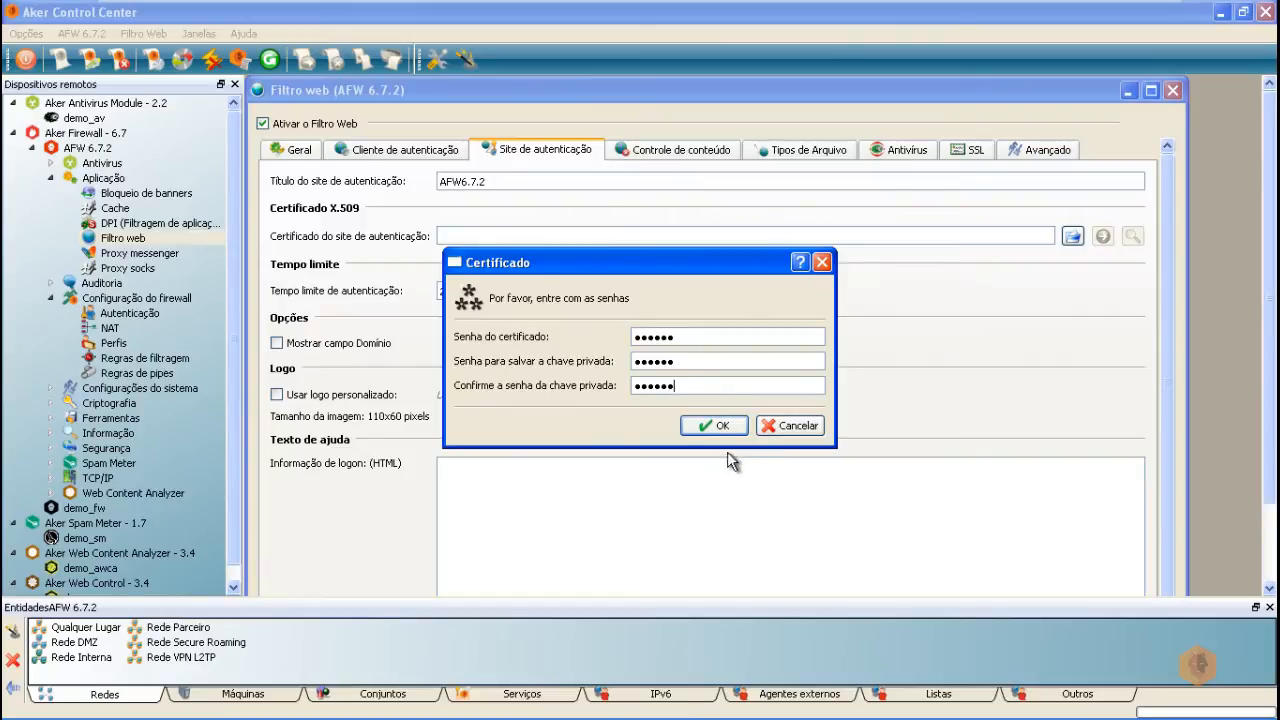
left_click(712, 427)
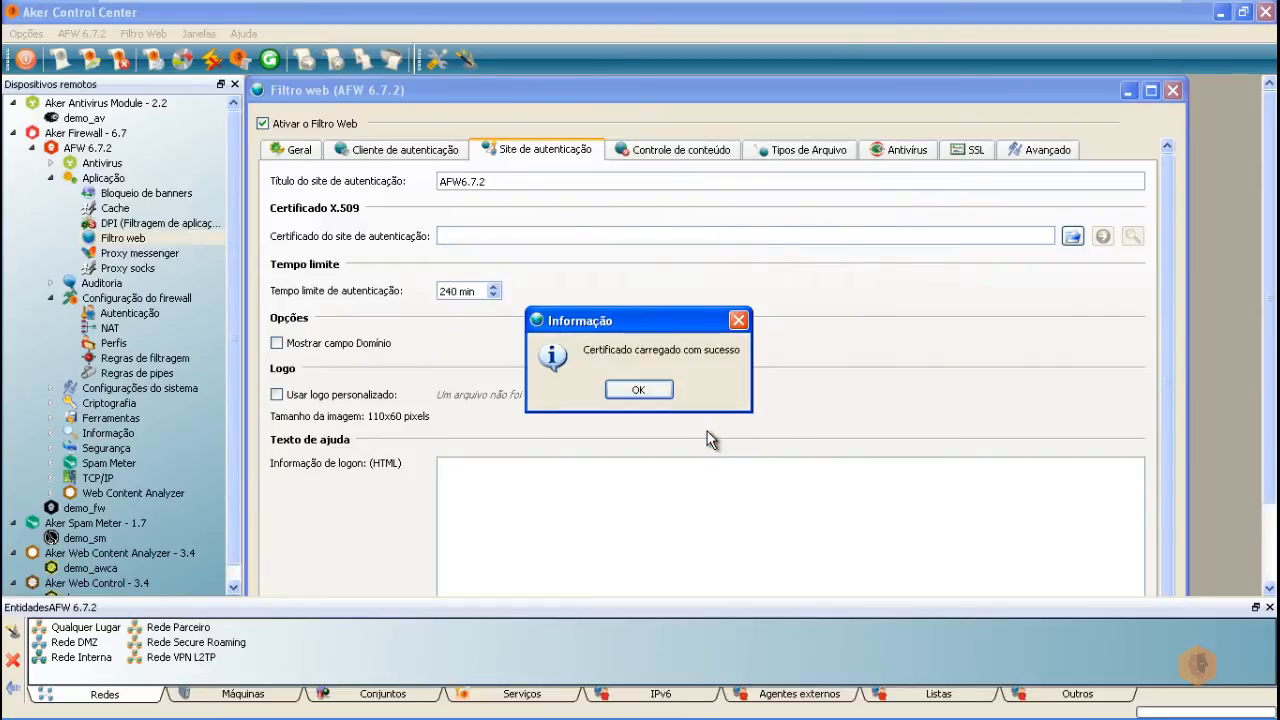
left_click(650, 391)
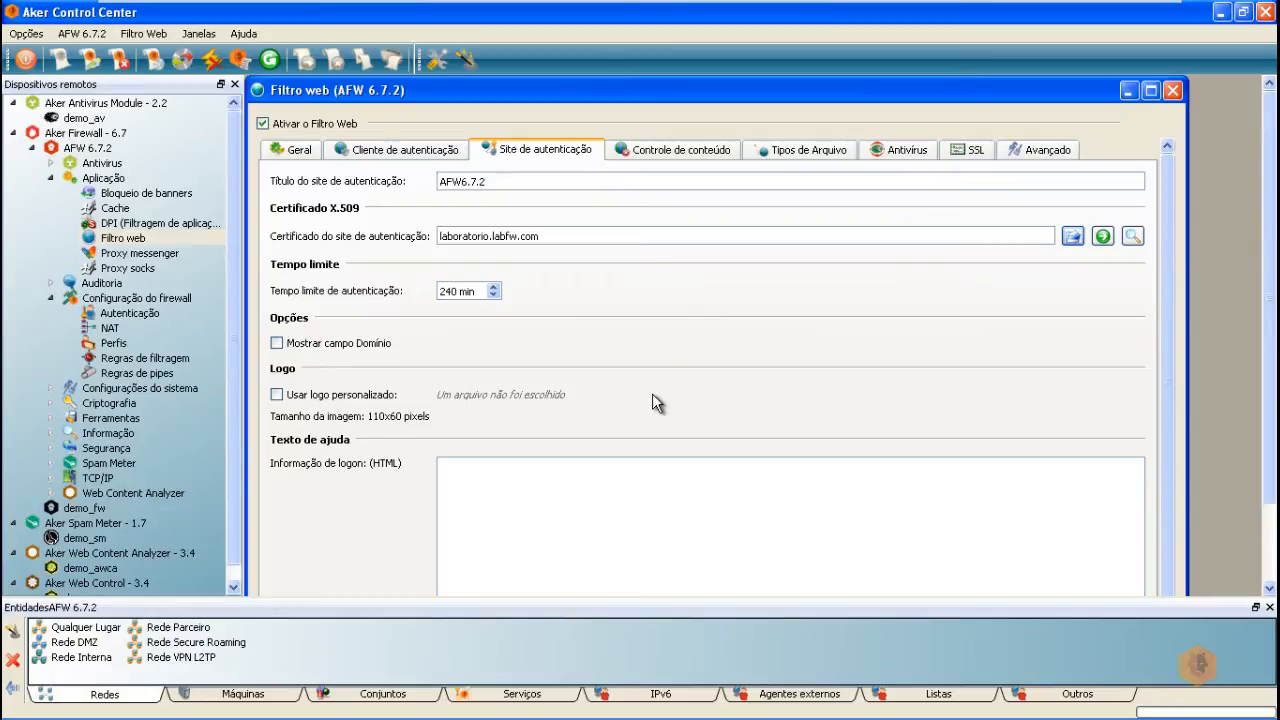
Step: Maximize Filtro web, apply the settings despite the missing context analyzer warning, and open Controle de conteúdo
double_click(643, 94)
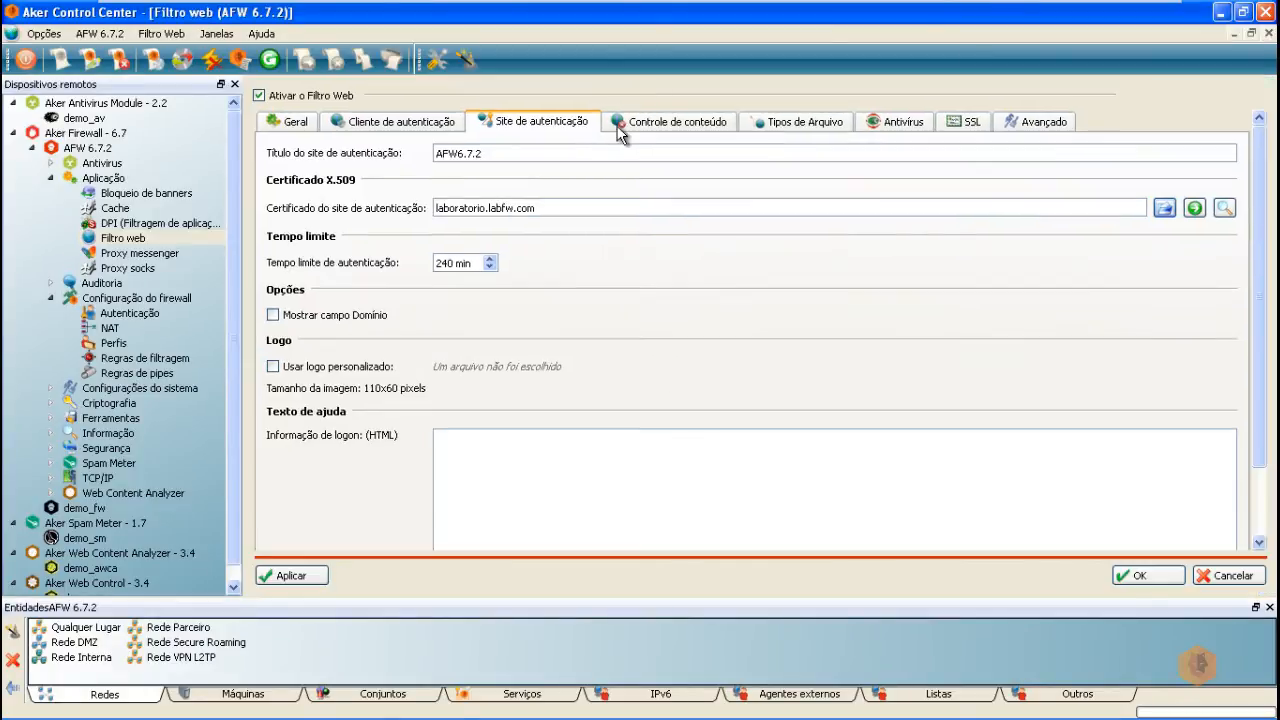
left_click(288, 575)
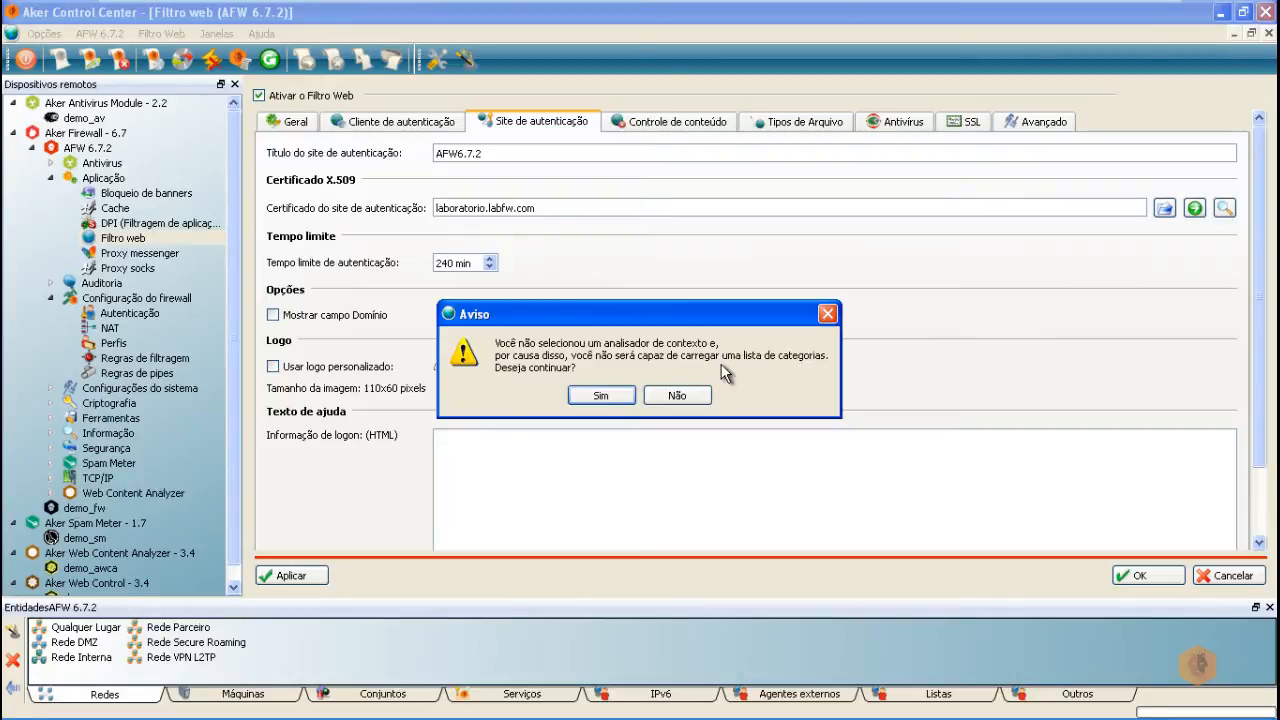
left_click(600, 396)
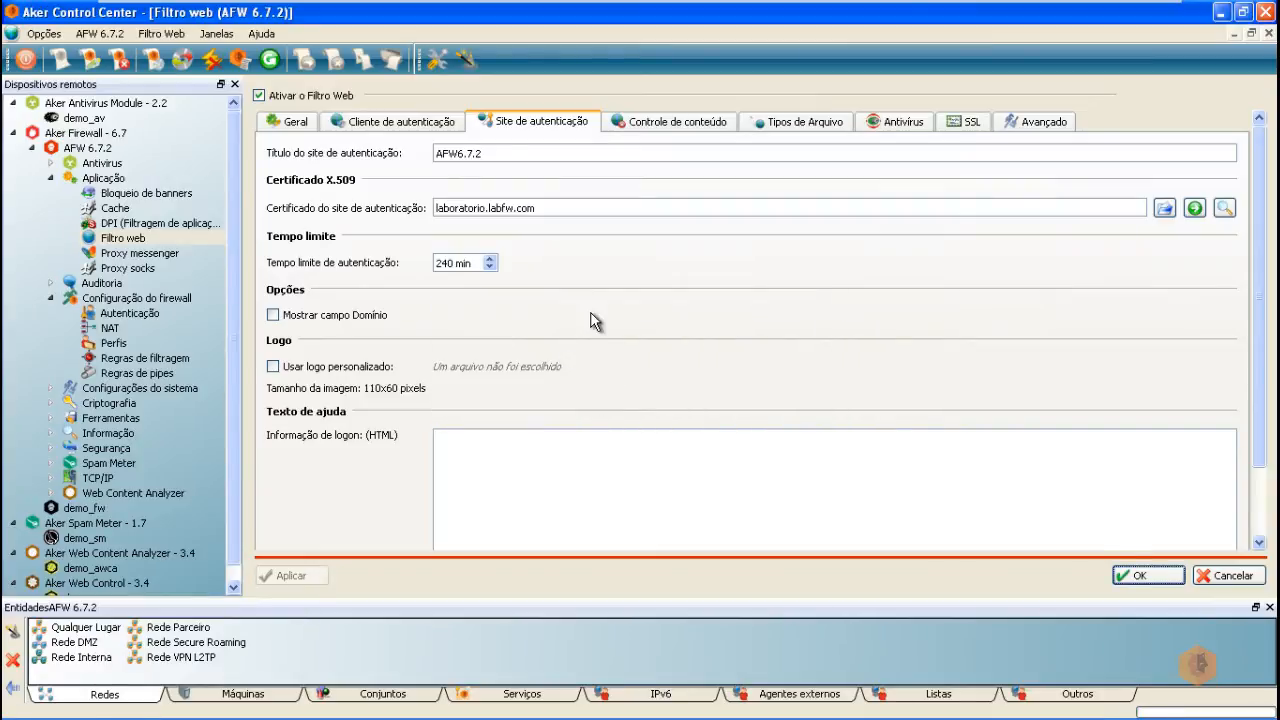
left_click(677, 128)
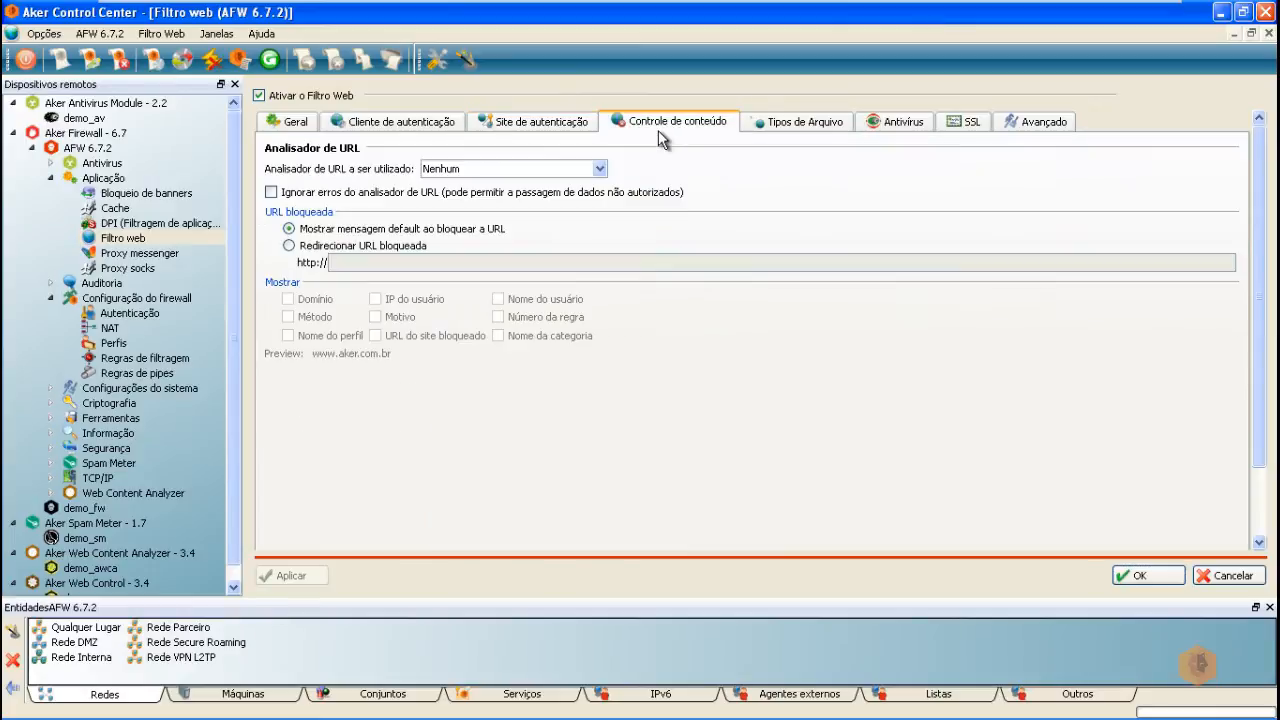
Step: Under Agentes externos > Analisadores de Contexto, create an automatically named local context analyzer 'Analisador de contexto local'
left_click(601, 170)
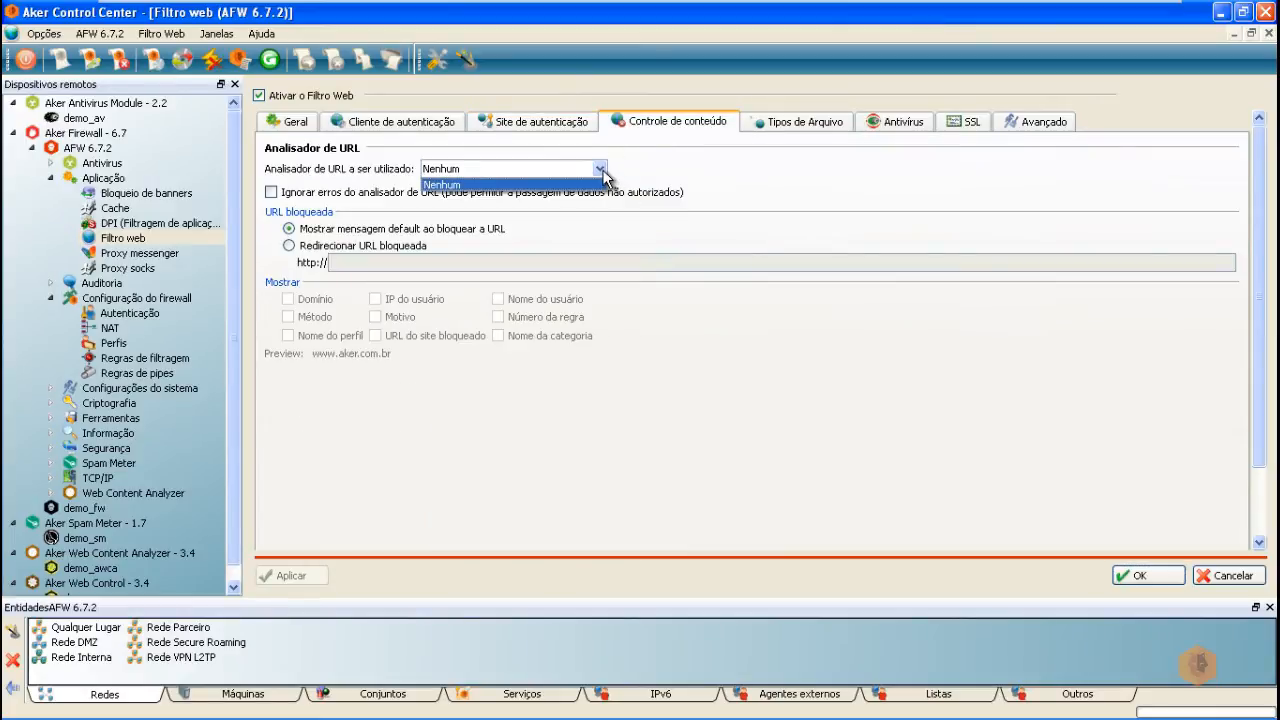
left_click(602, 172)
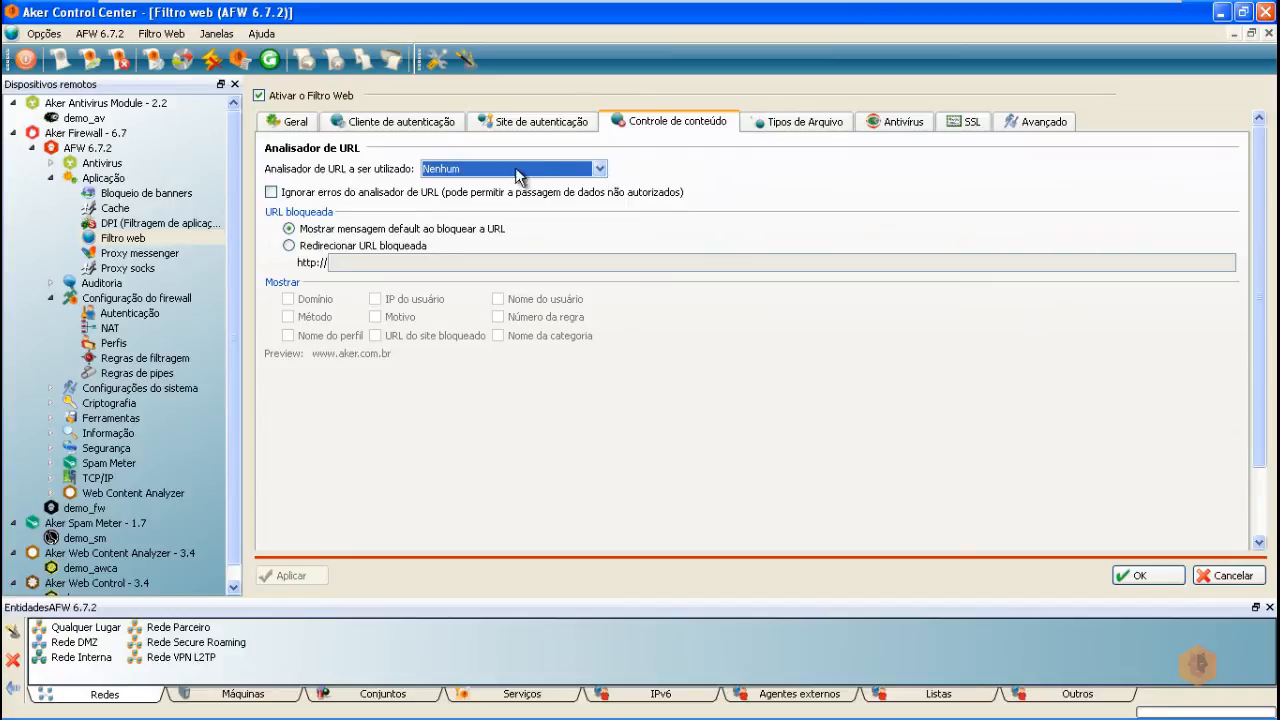
left_click(791, 702)
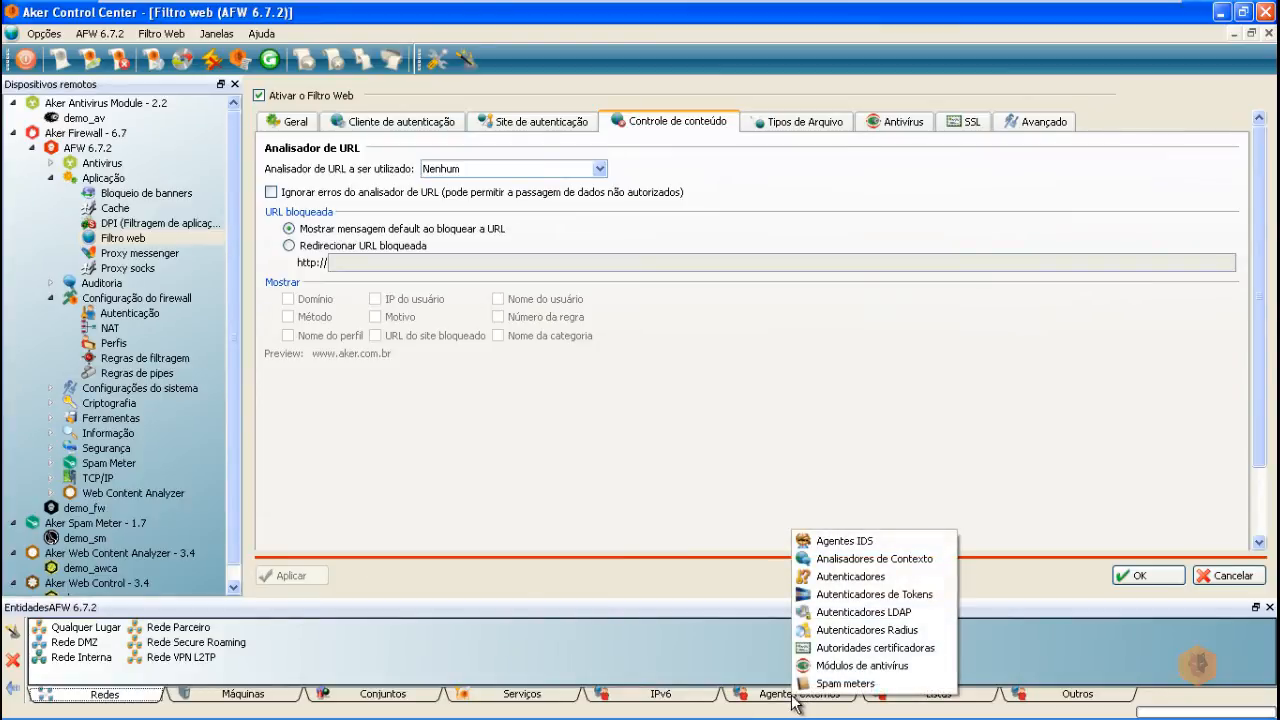
left_click(855, 560)
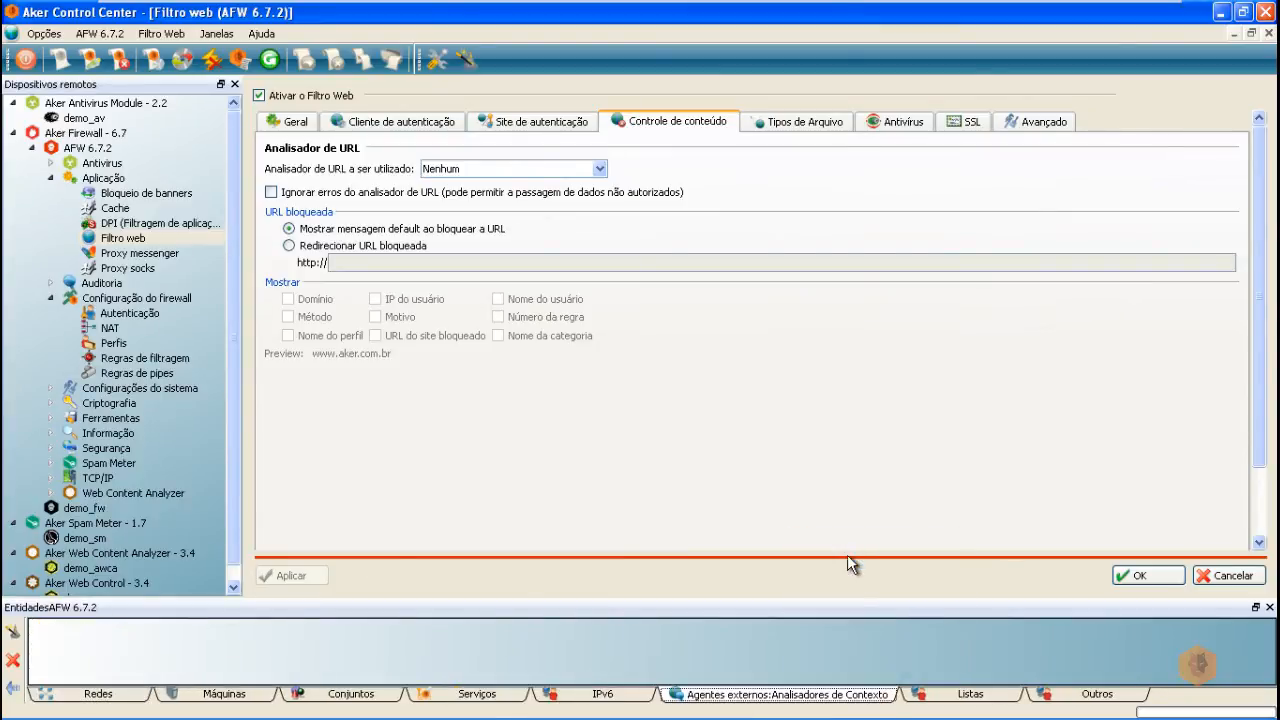
right_click(288, 647)
left_click(358, 650)
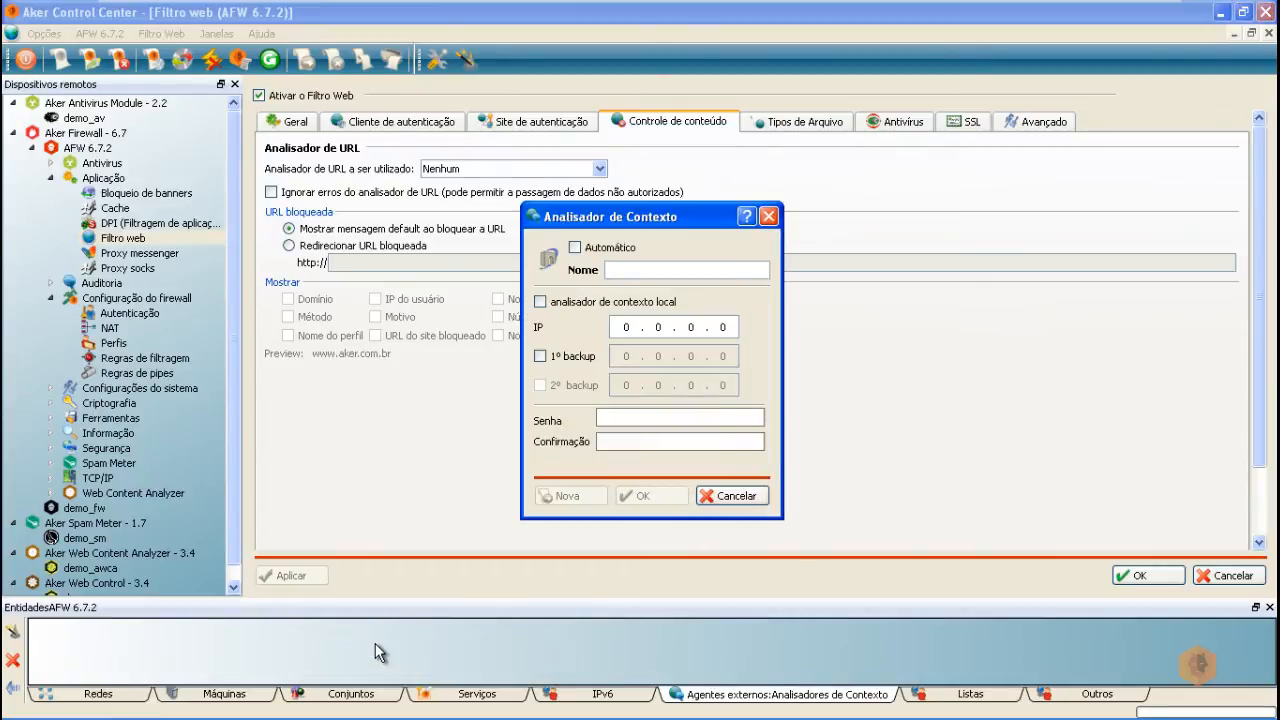
left_click(540, 302)
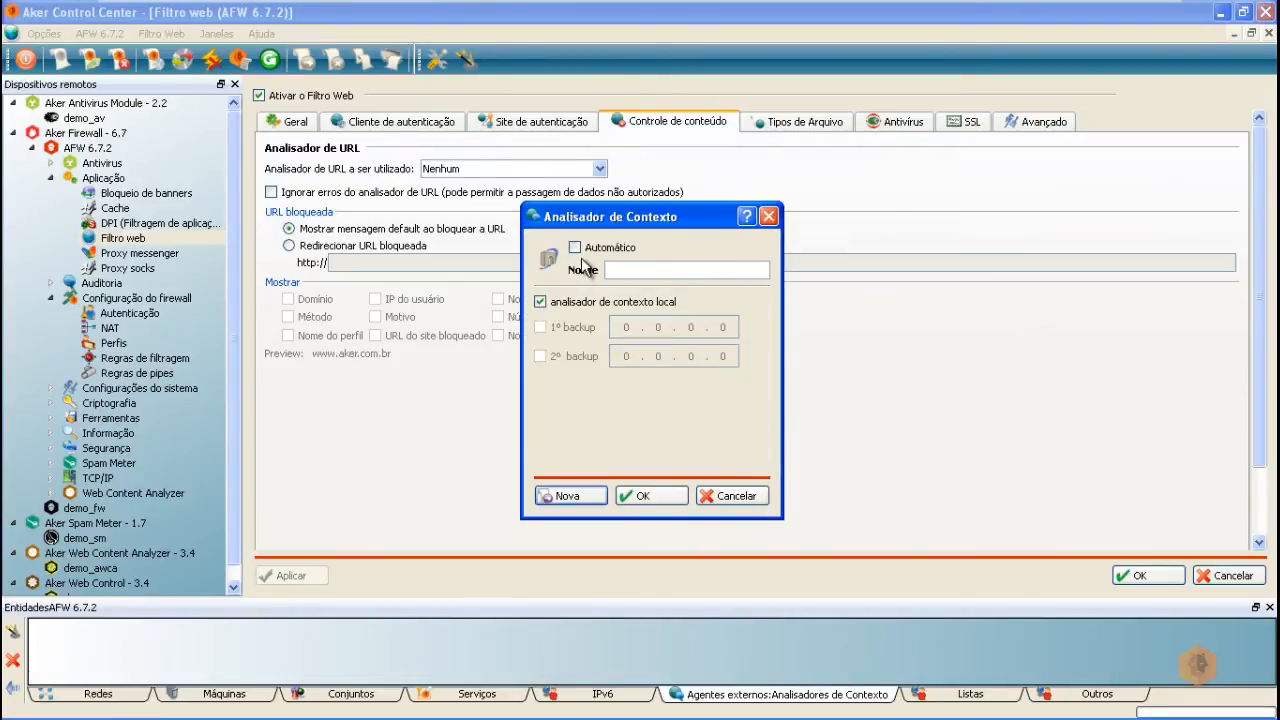
left_click(574, 250)
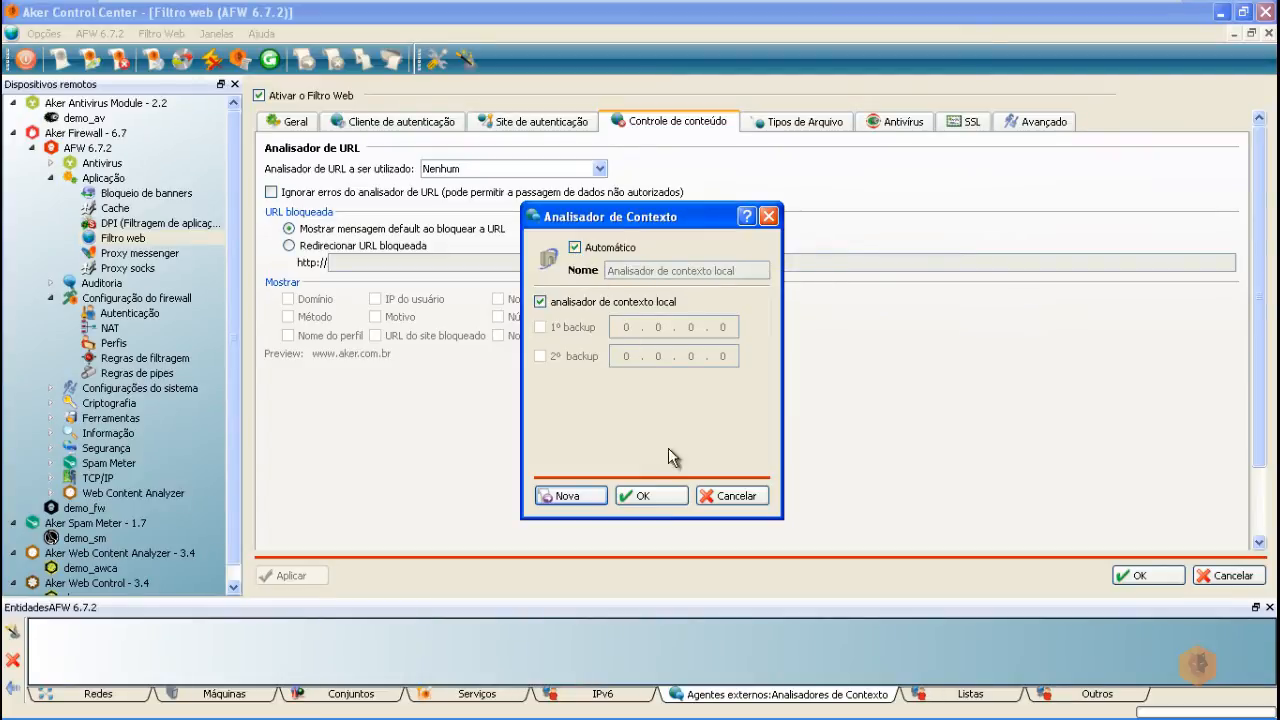
left_click(652, 495)
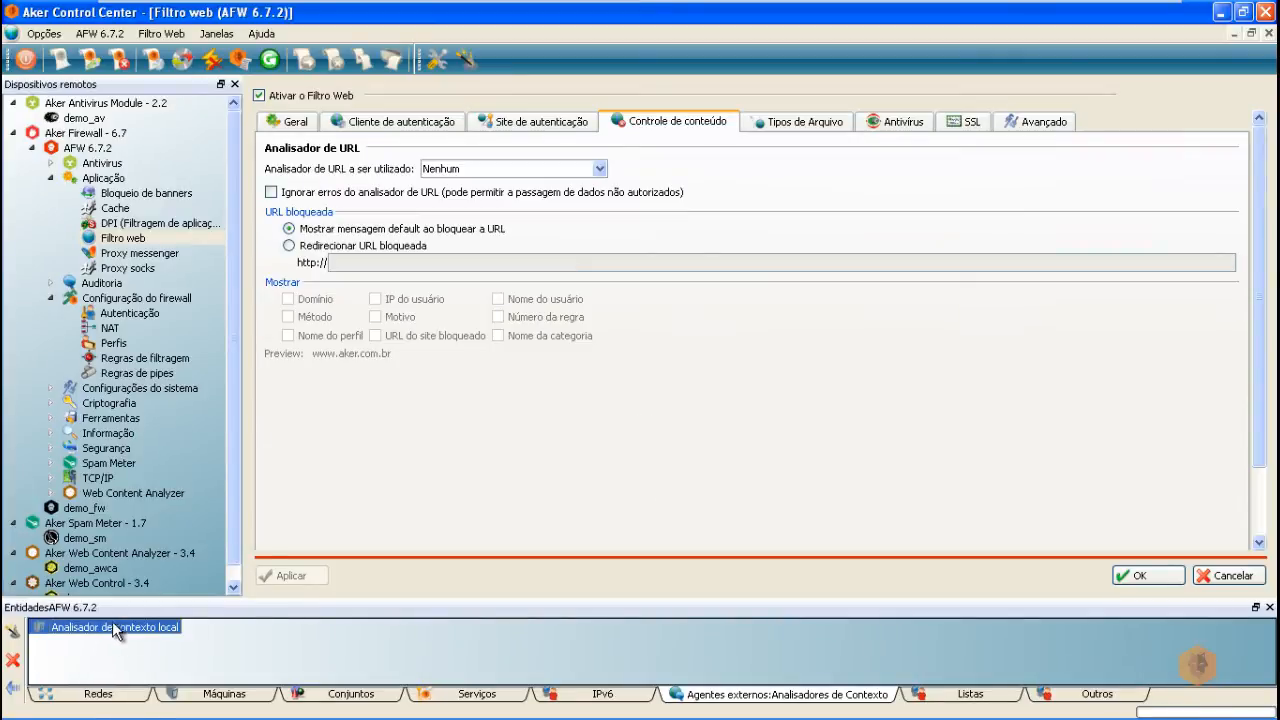
Step: Choose Analisador de contexto local as the Analisador de URL and apply the change
left_click(600, 168)
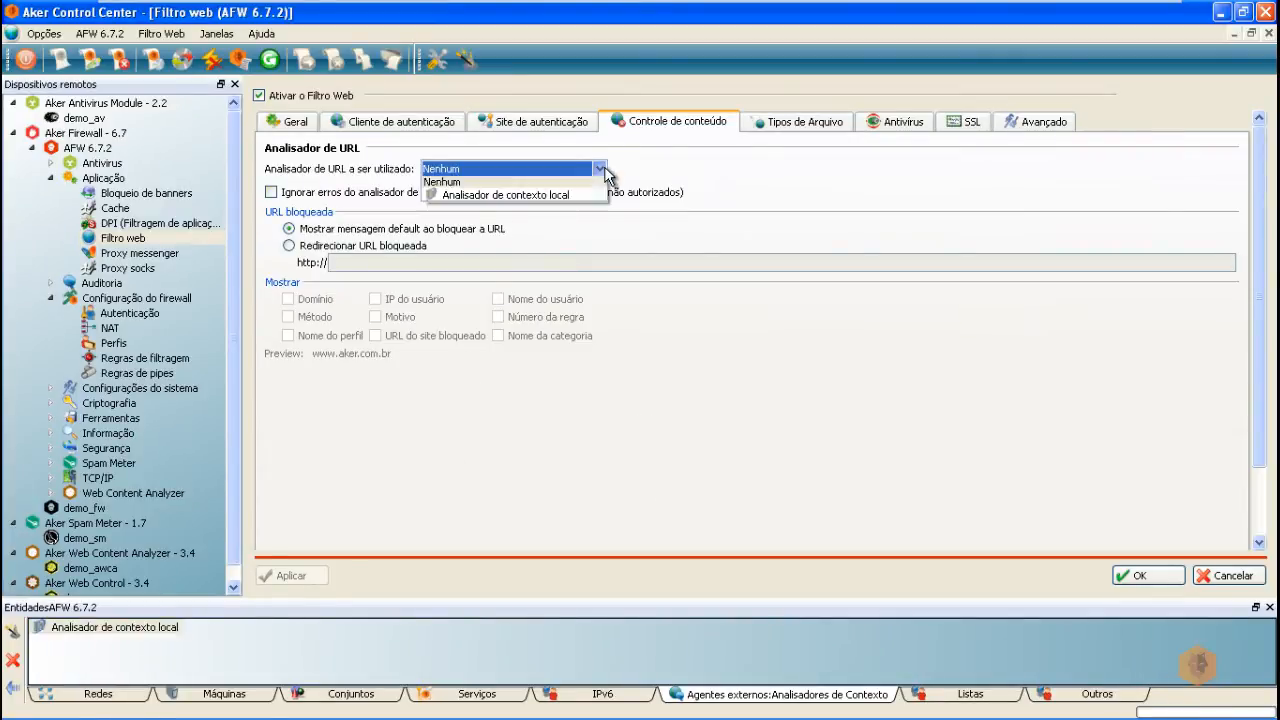
left_click(562, 197)
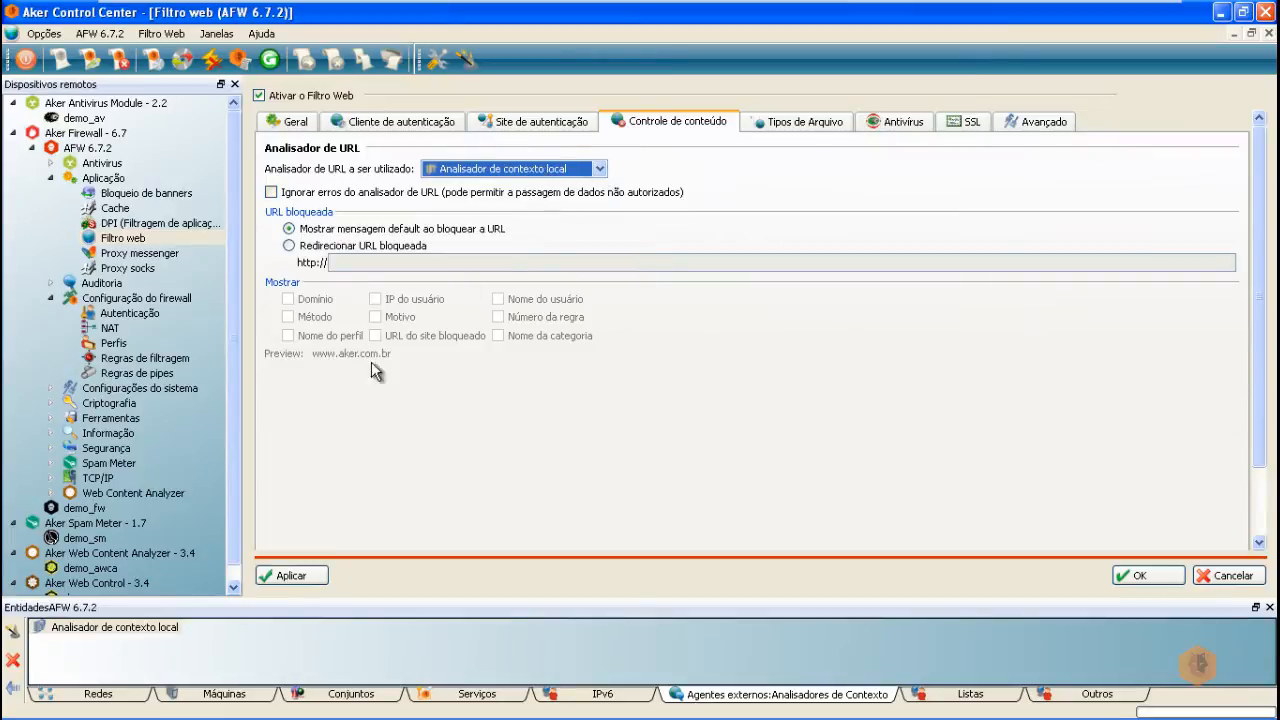
left_click(286, 576)
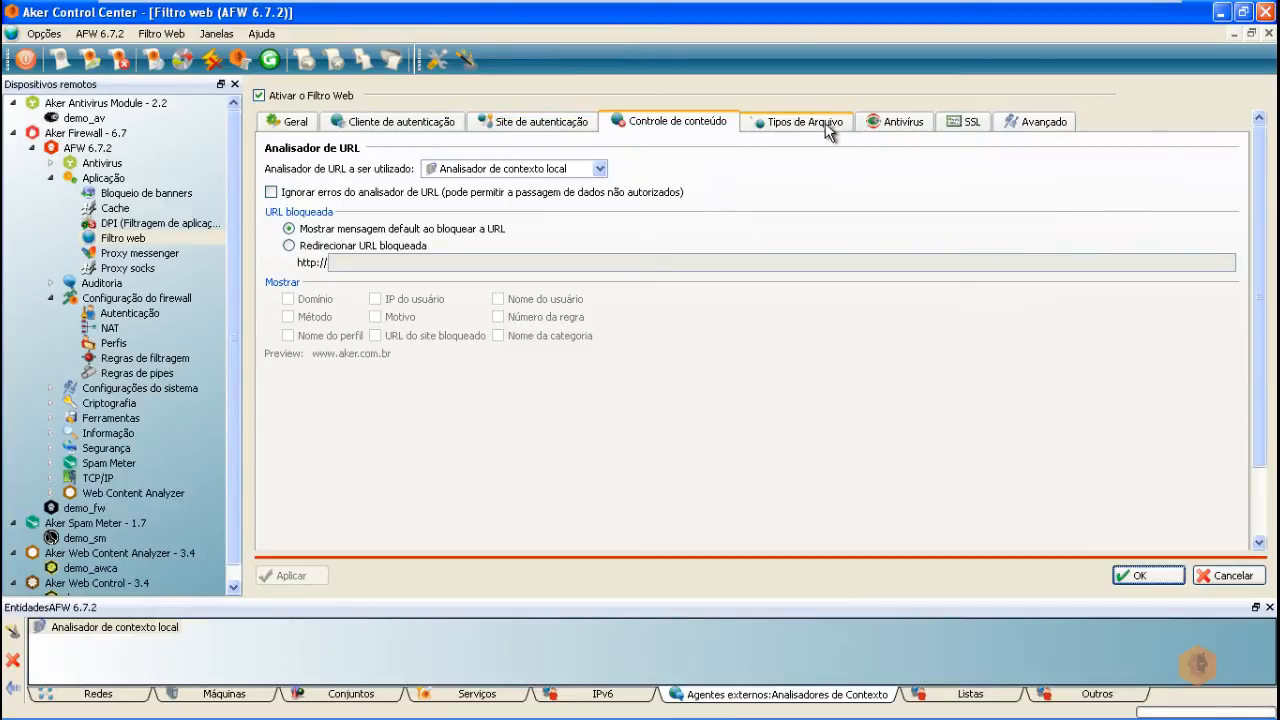
Step: Review the Arquivos bloqueados, Downloads AV and AV On Line file type lists, dismissing the antivirus-disabled notices
left_click(903, 123)
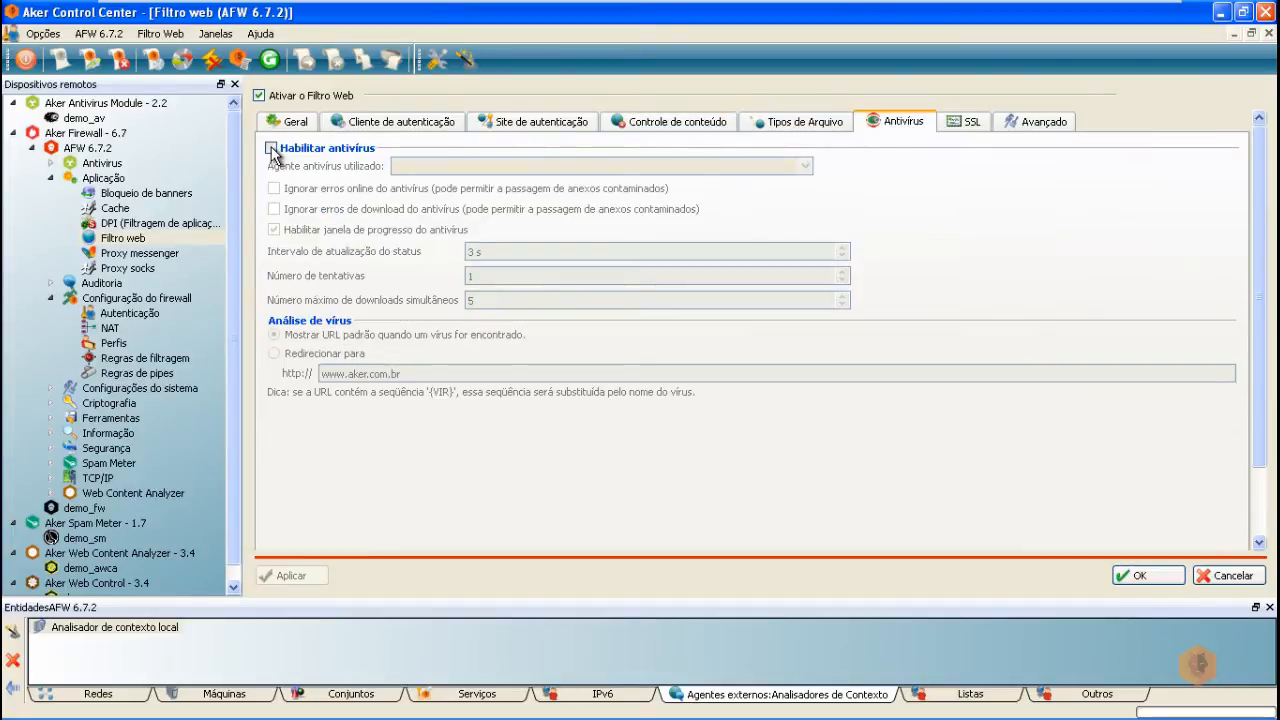
left_click(823, 126)
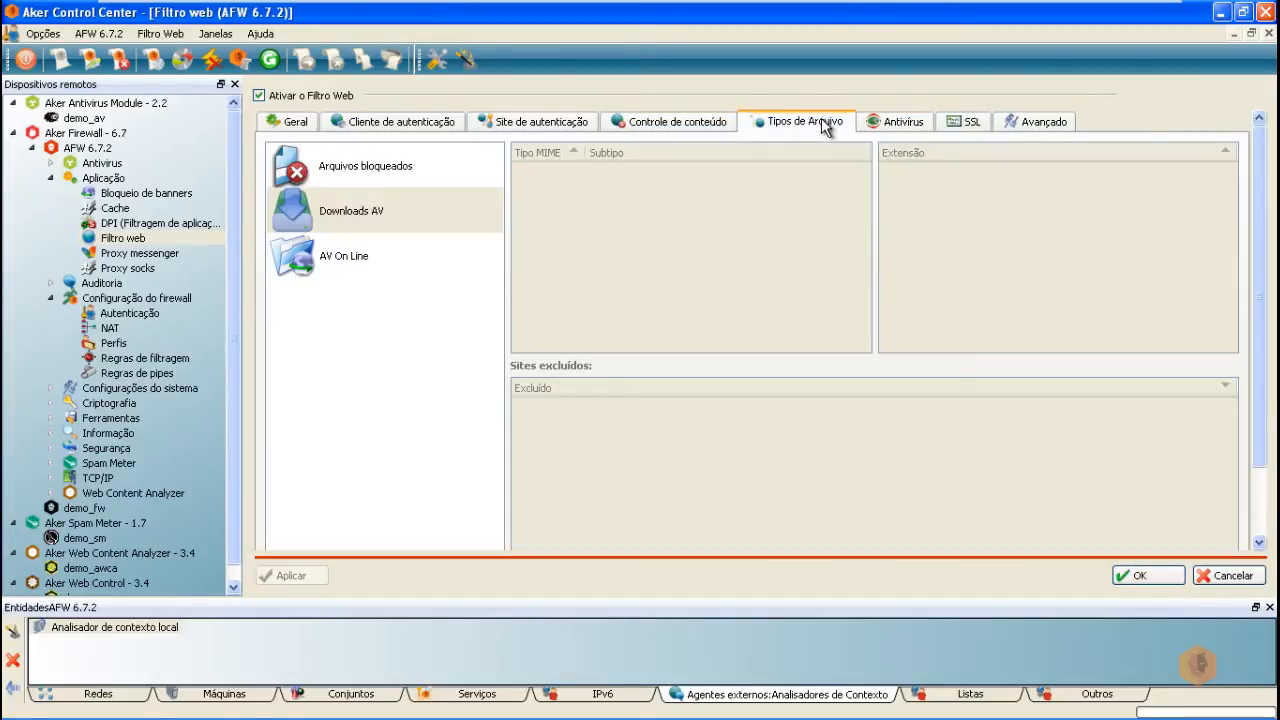
left_click(410, 168)
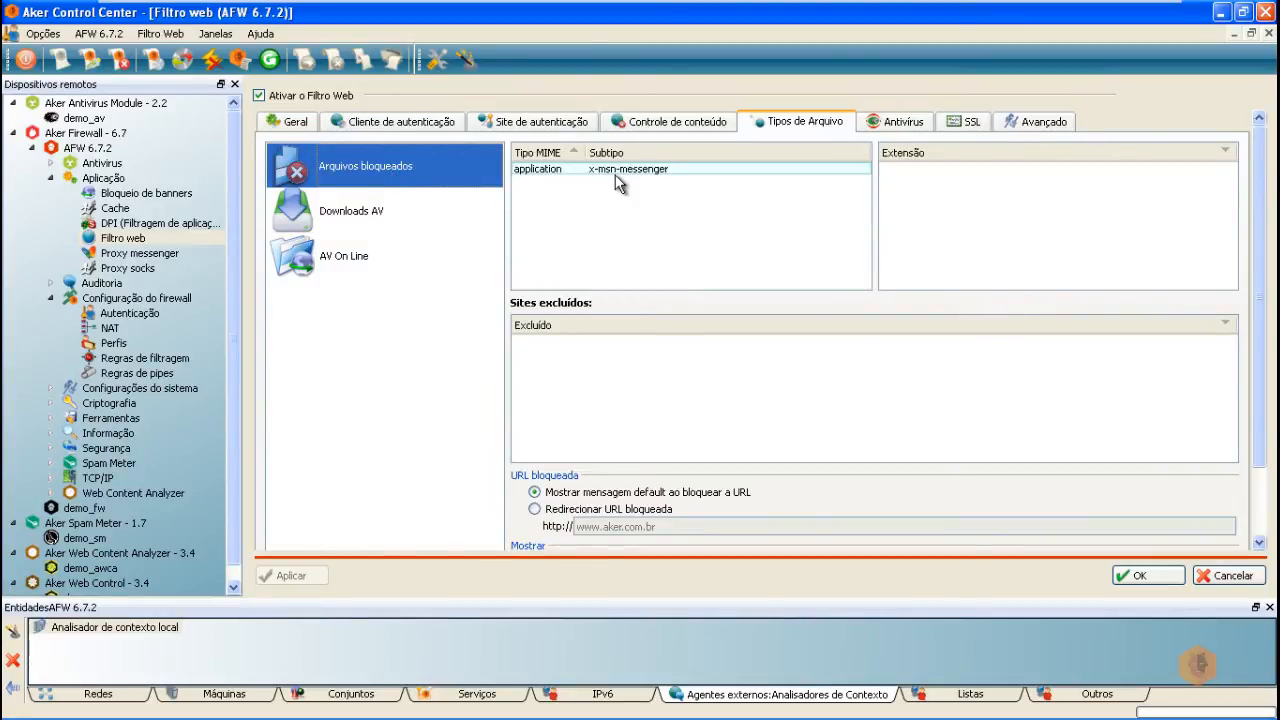
left_click(328, 216)
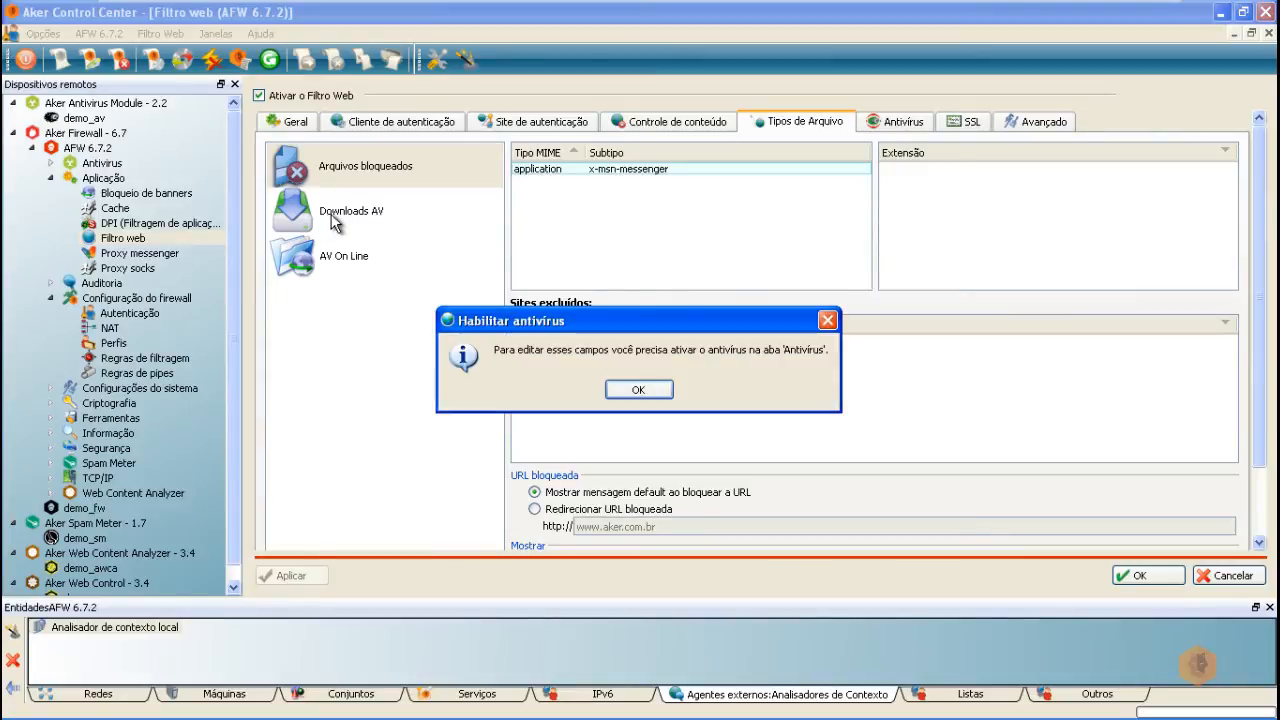
left_click(640, 390)
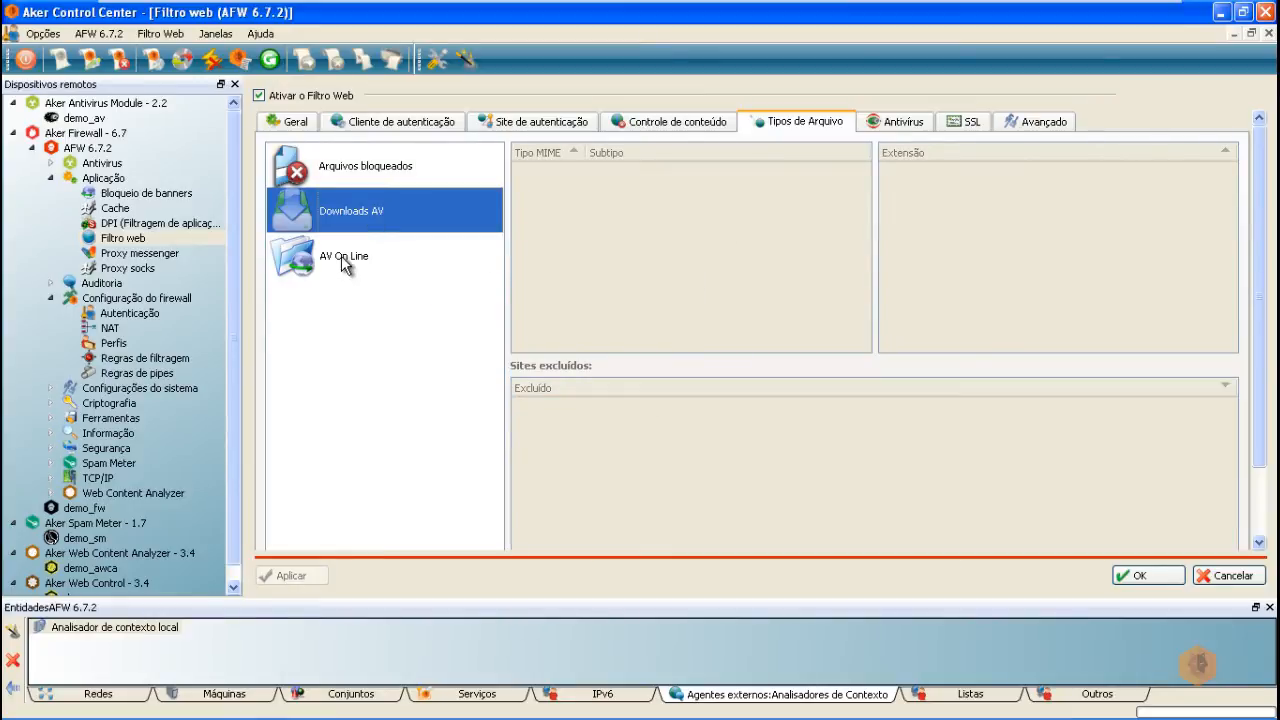
left_click(341, 255)
left_click(650, 392)
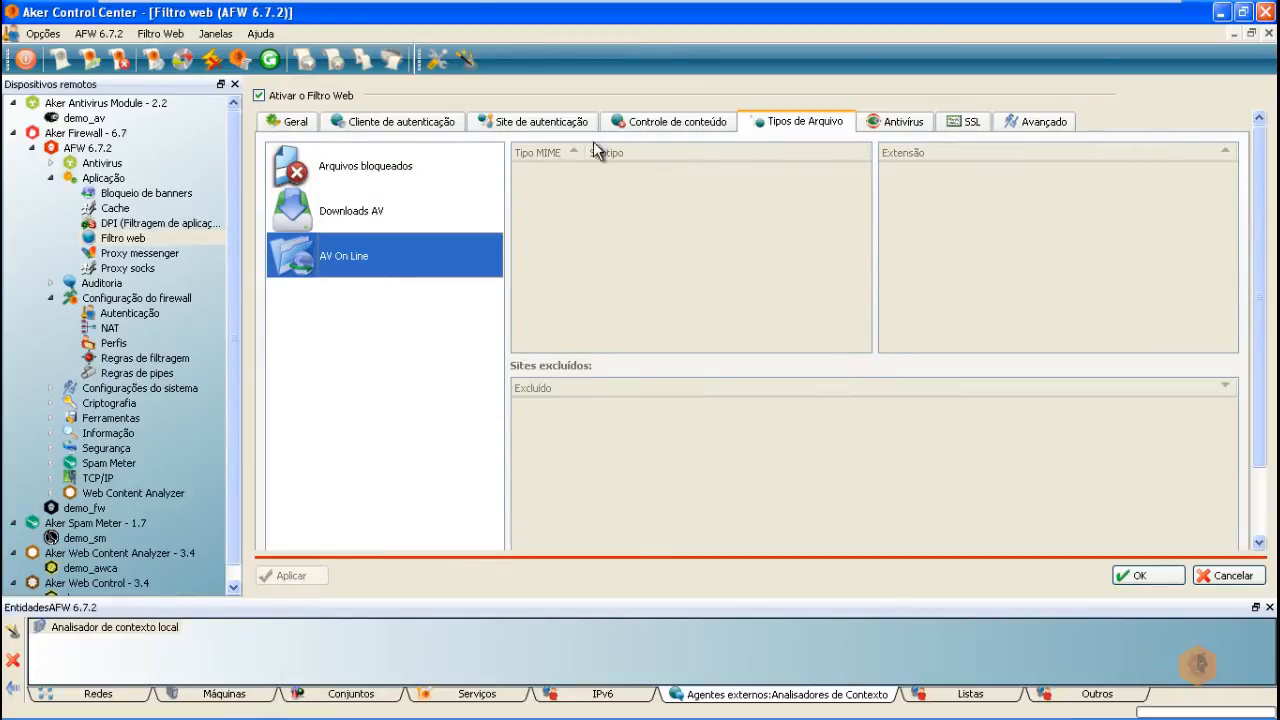
Step: Enable antivirus scanning in the web filter and load the default file type lists
left_click(896, 121)
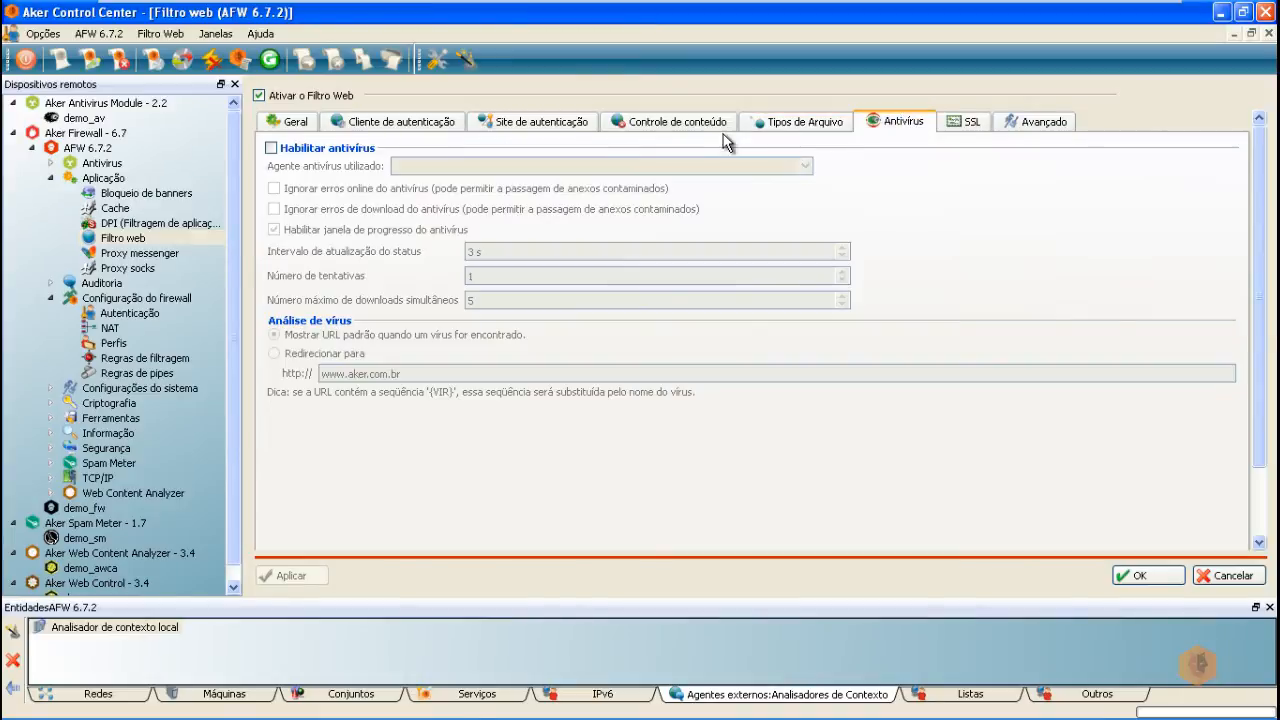
left_click(271, 148)
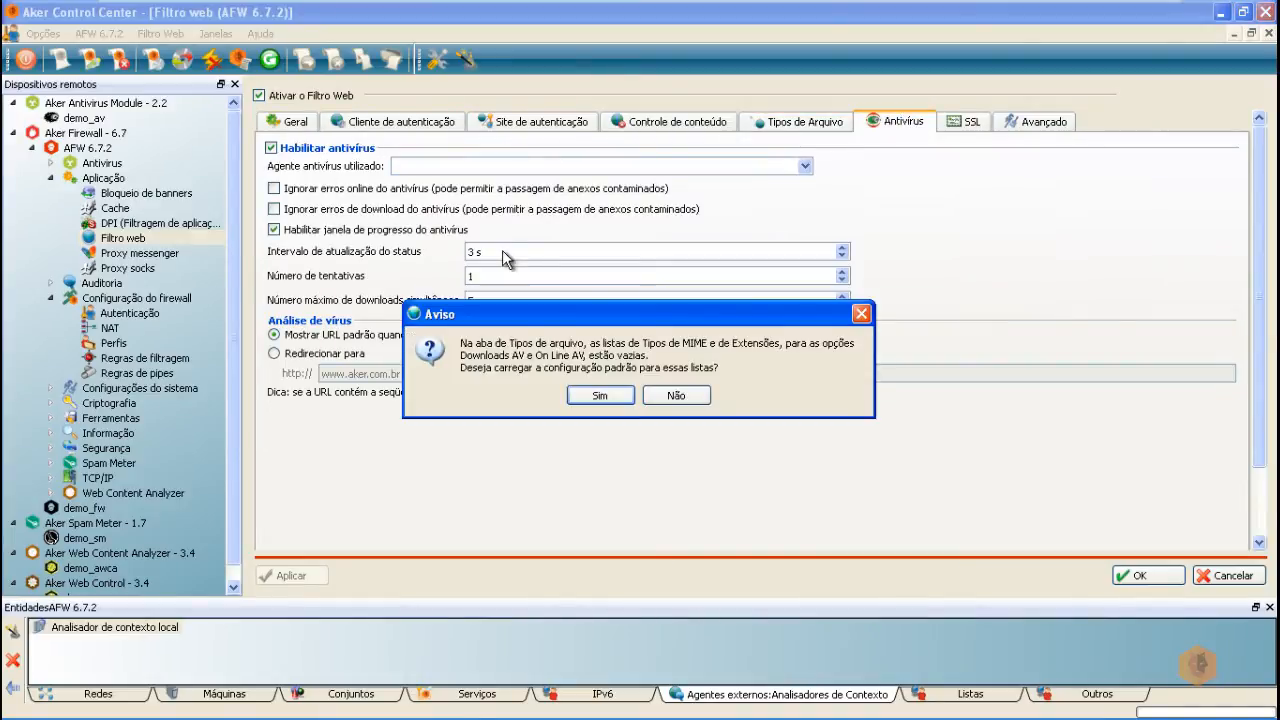
left_click(600, 395)
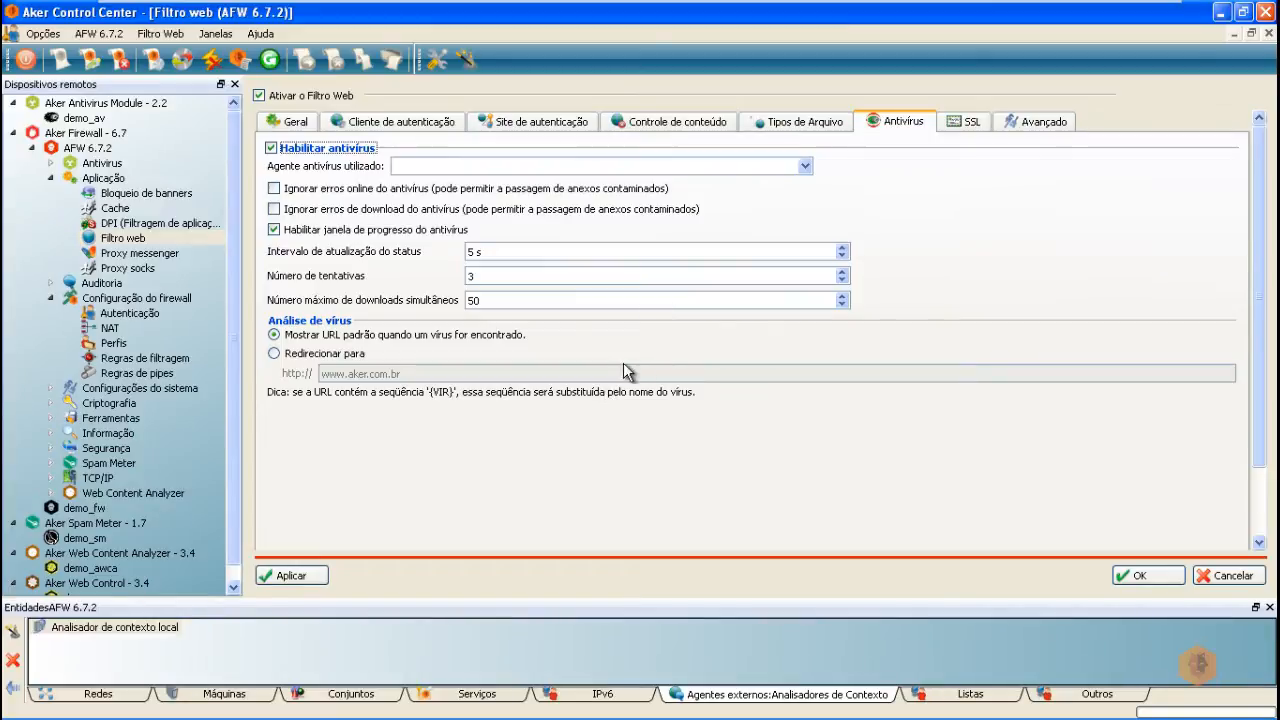
Step: Review the newly loaded Downloads AV file type list, then go back to the Antivírus settings
left_click(783, 134)
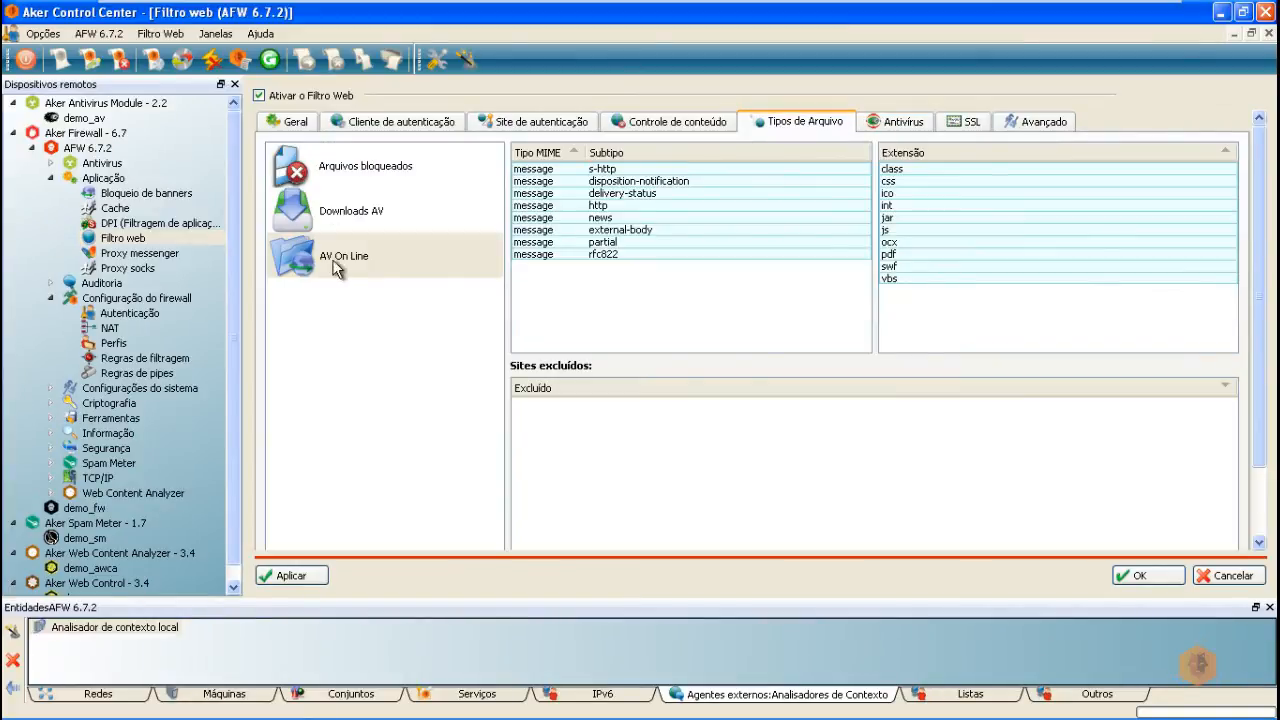
left_click(372, 211)
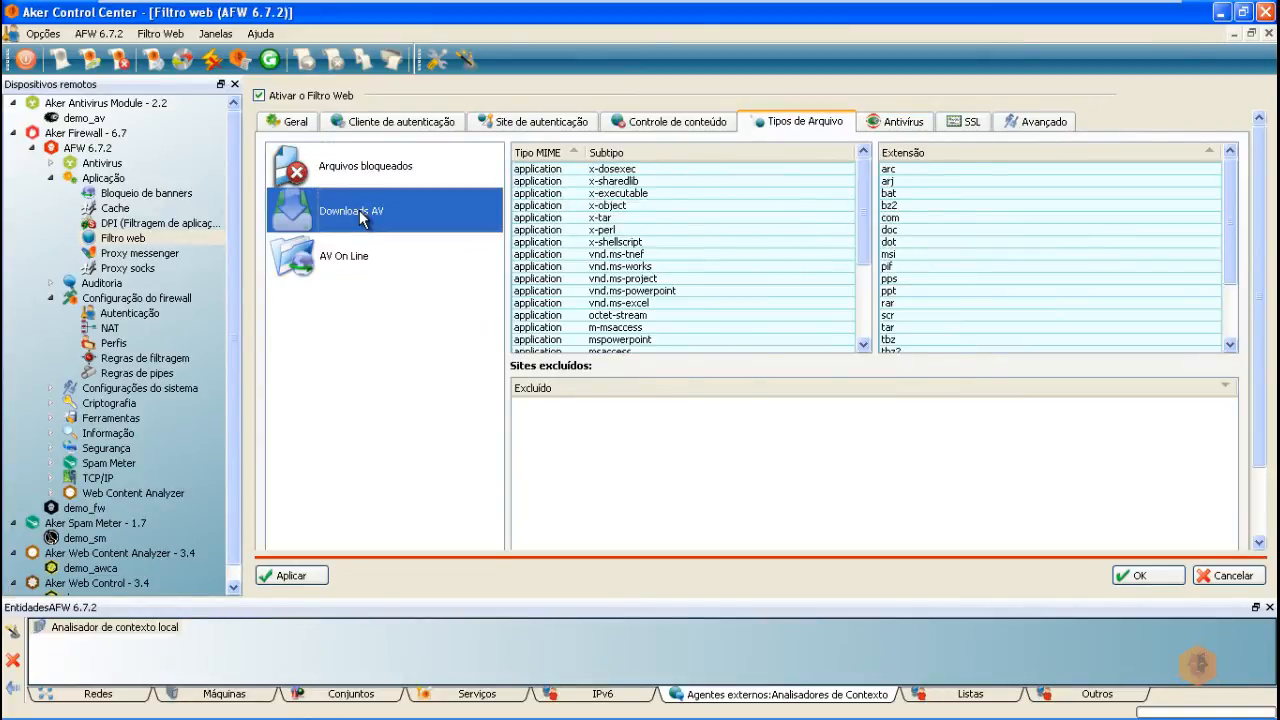
scroll(732, 268, "down", 4)
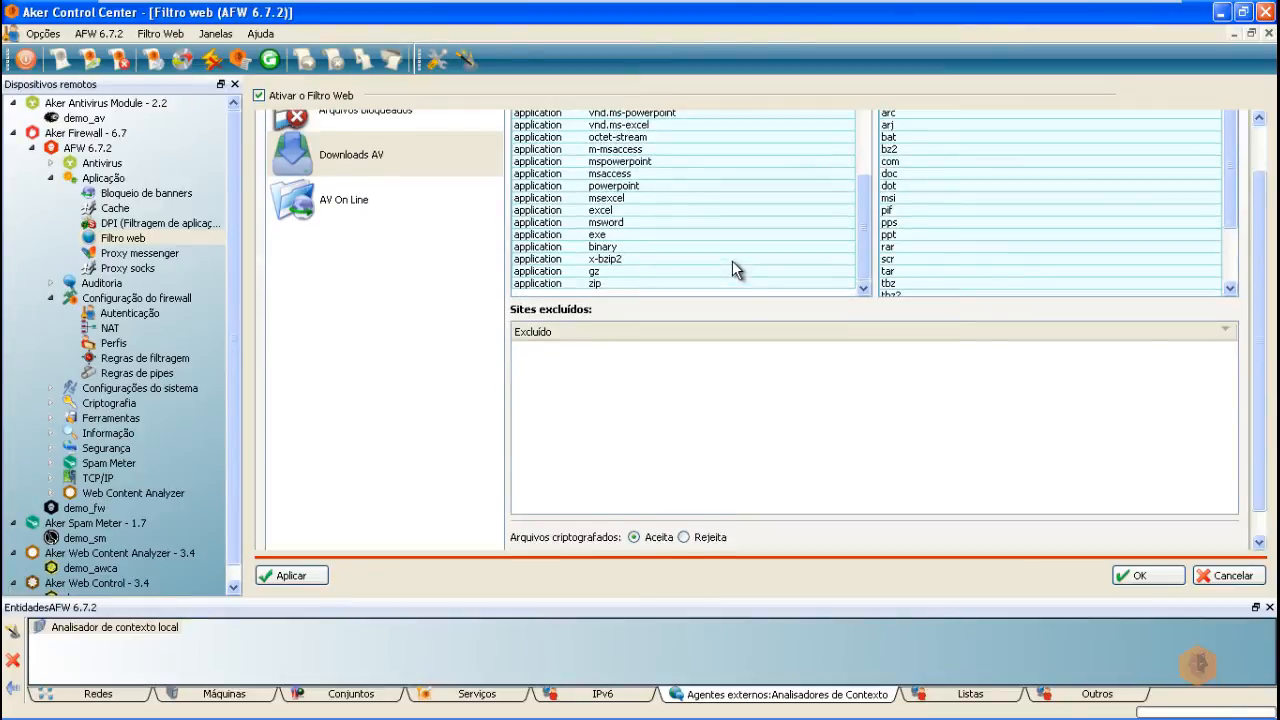
scroll(732, 268, "up", 6)
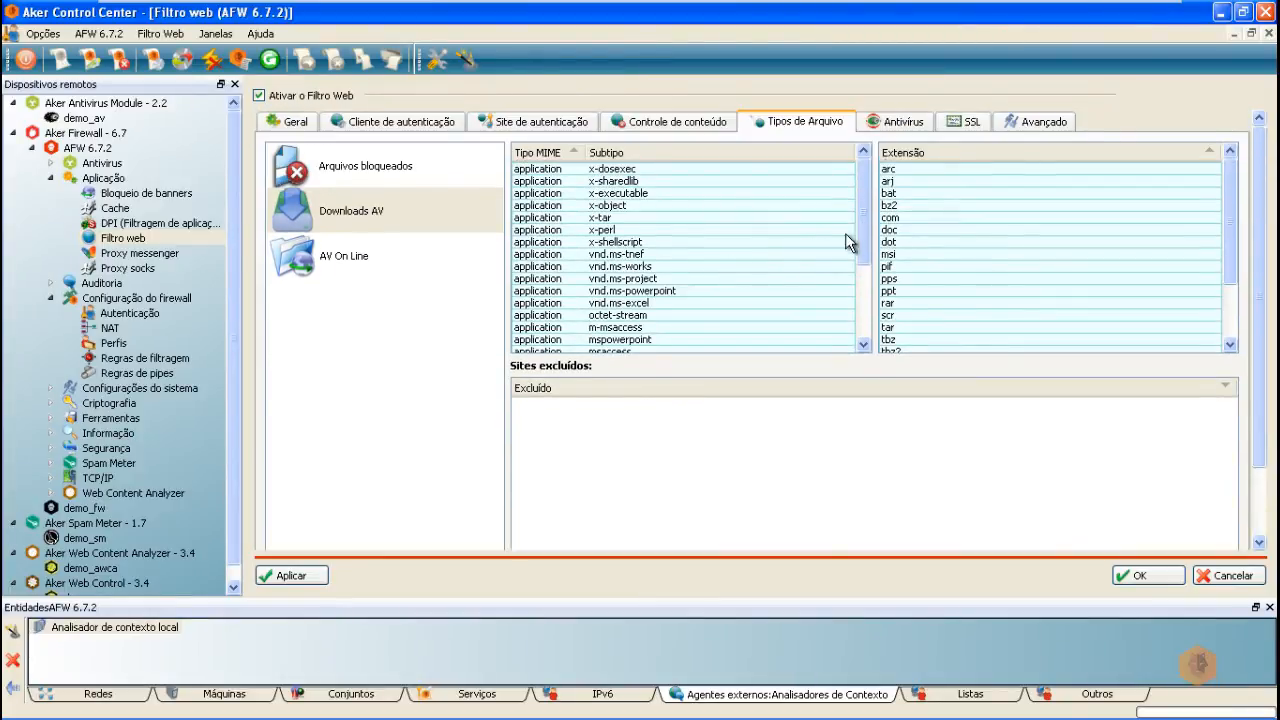
left_click(890, 122)
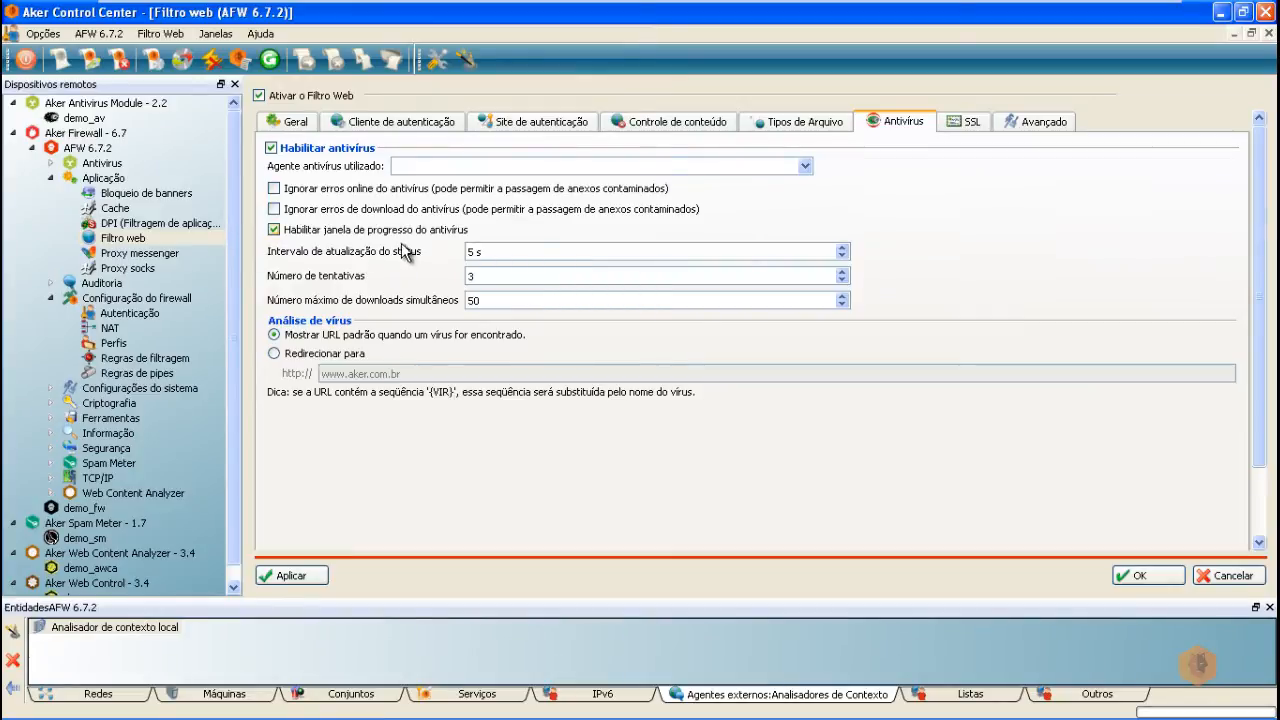
Step: Enable the transparent HTTPS proxy and select the laboratorio.labfw.com certificate file from the Desktop
left_click(977, 134)
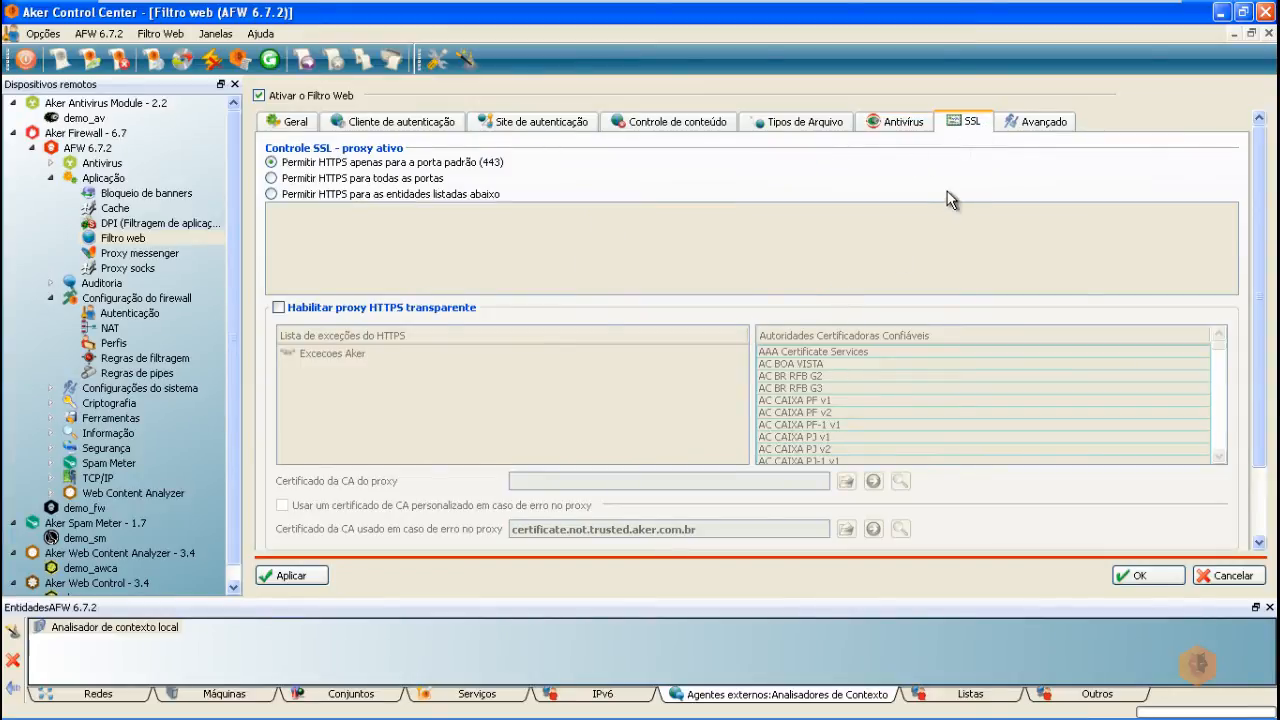
left_click(293, 310)
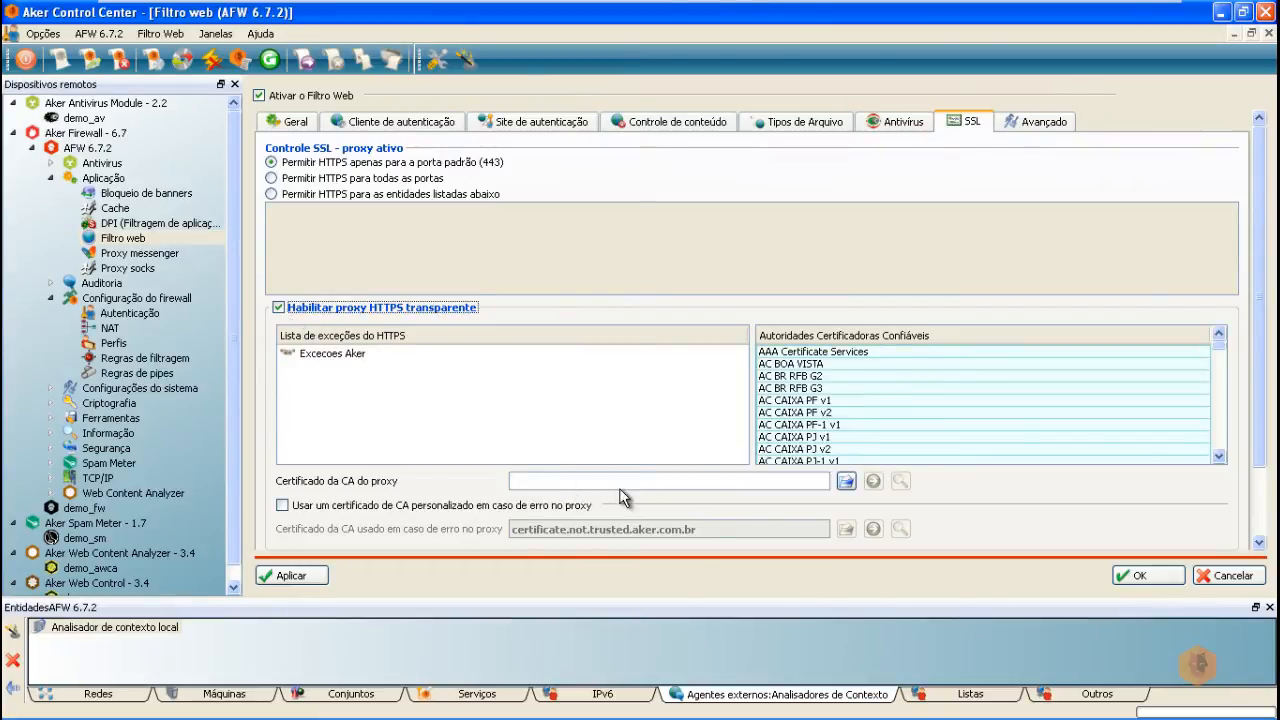
left_click(846, 481)
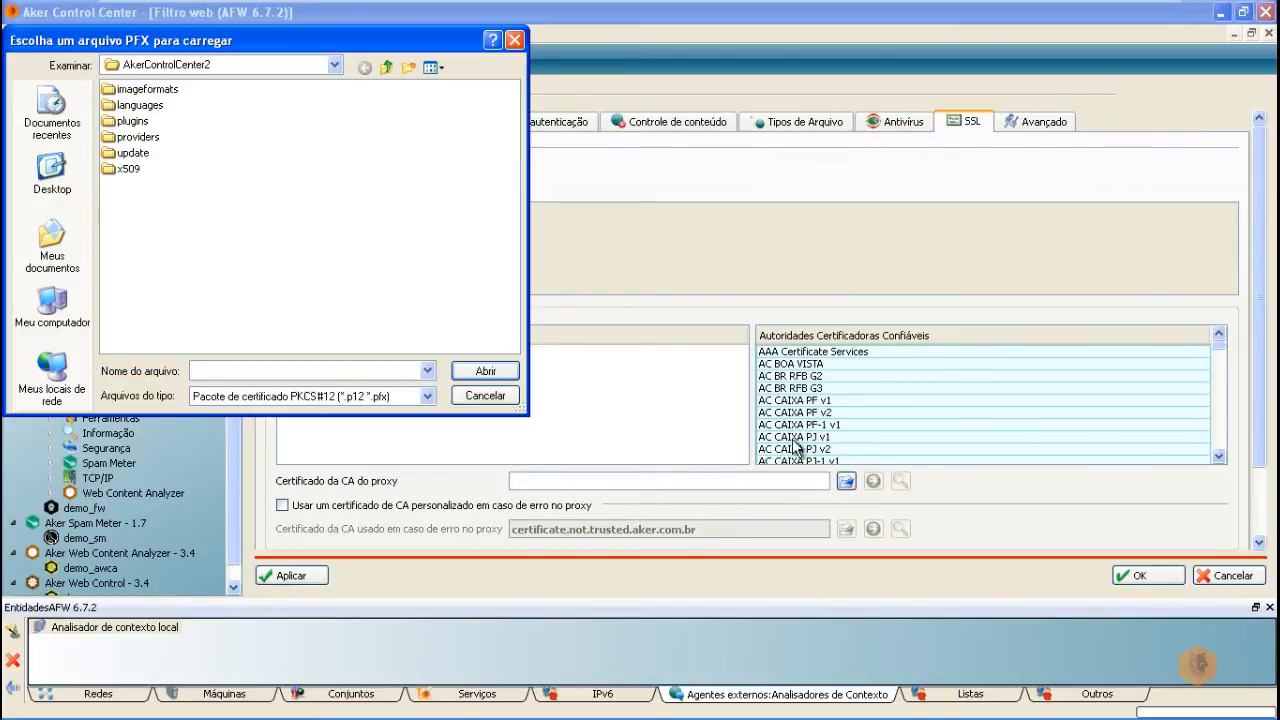
left_click(53, 172)
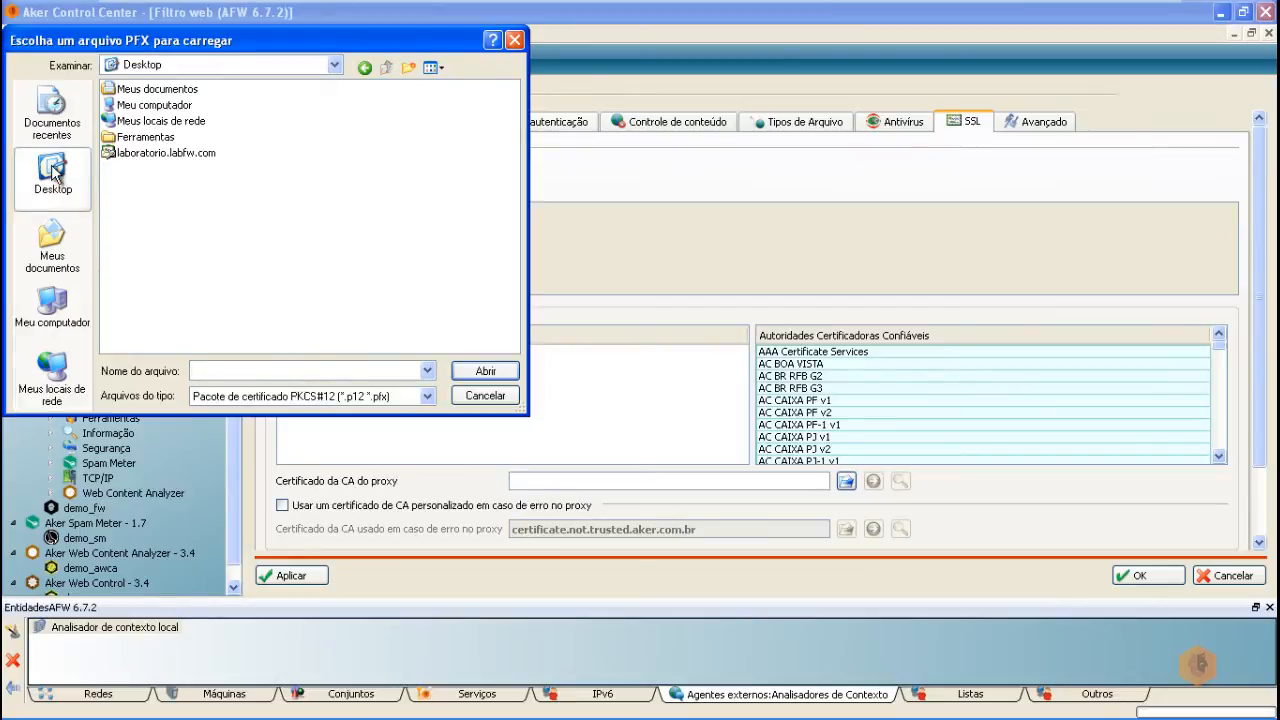
double_click(150, 153)
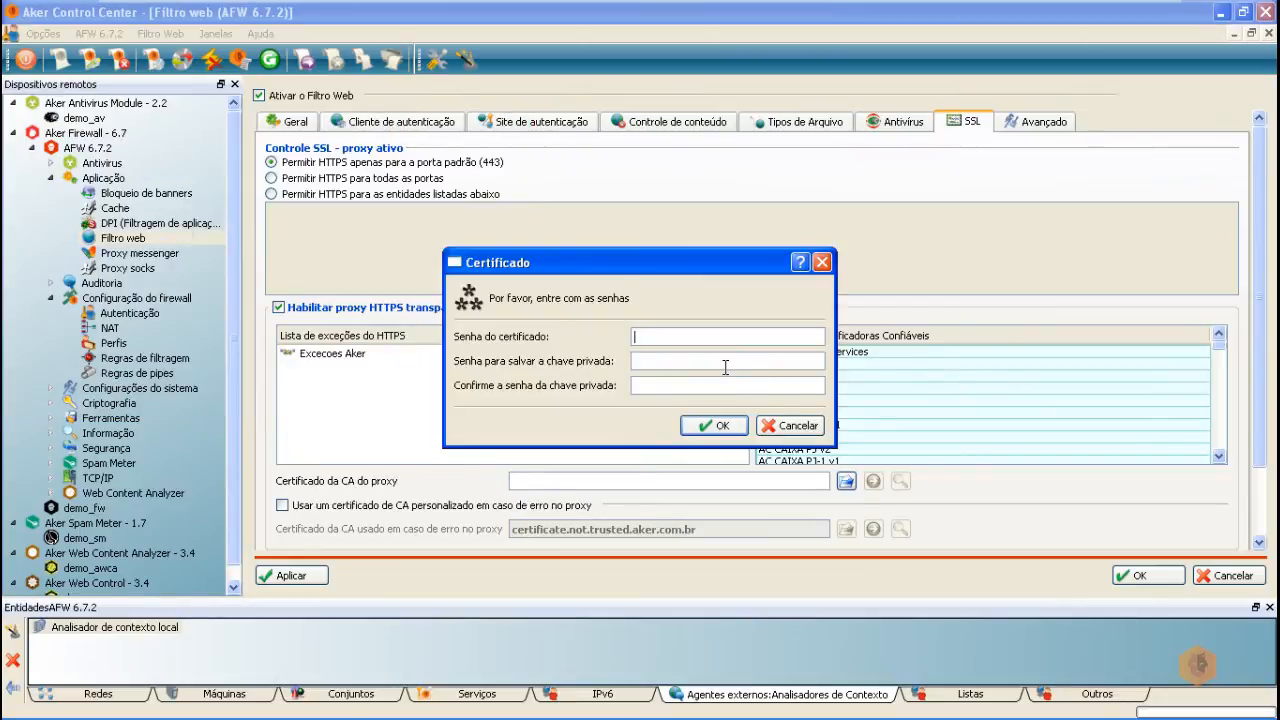
Step: Enter the certificate and private key passwords to load the CA certificate, then apply the web filter
type("1234")
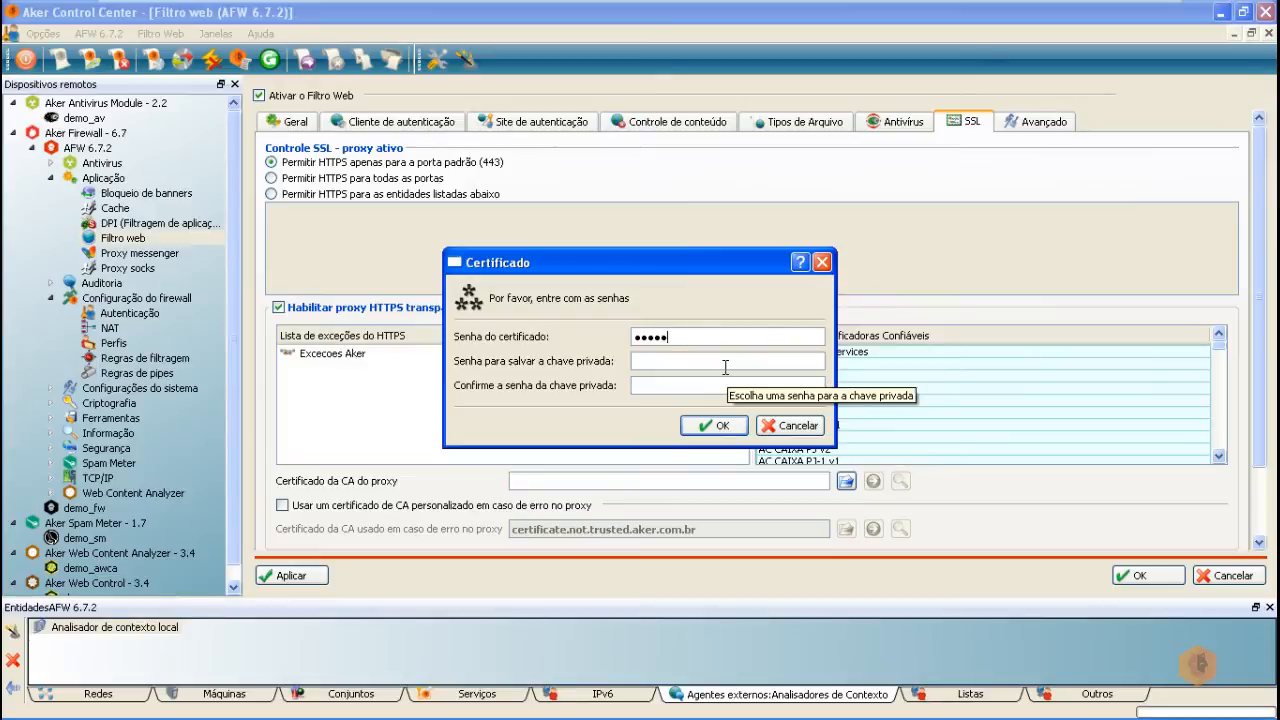
left_click(686, 361)
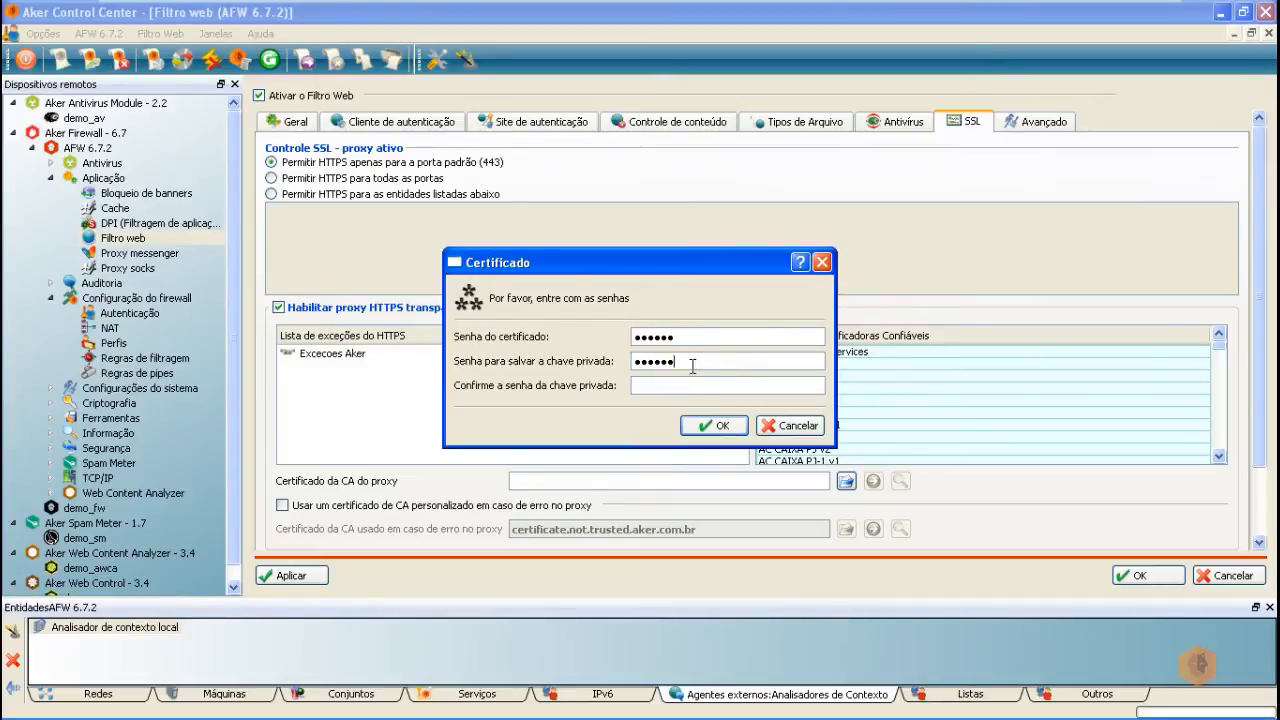
left_click(673, 386)
left_click(706, 426)
left_click(648, 400)
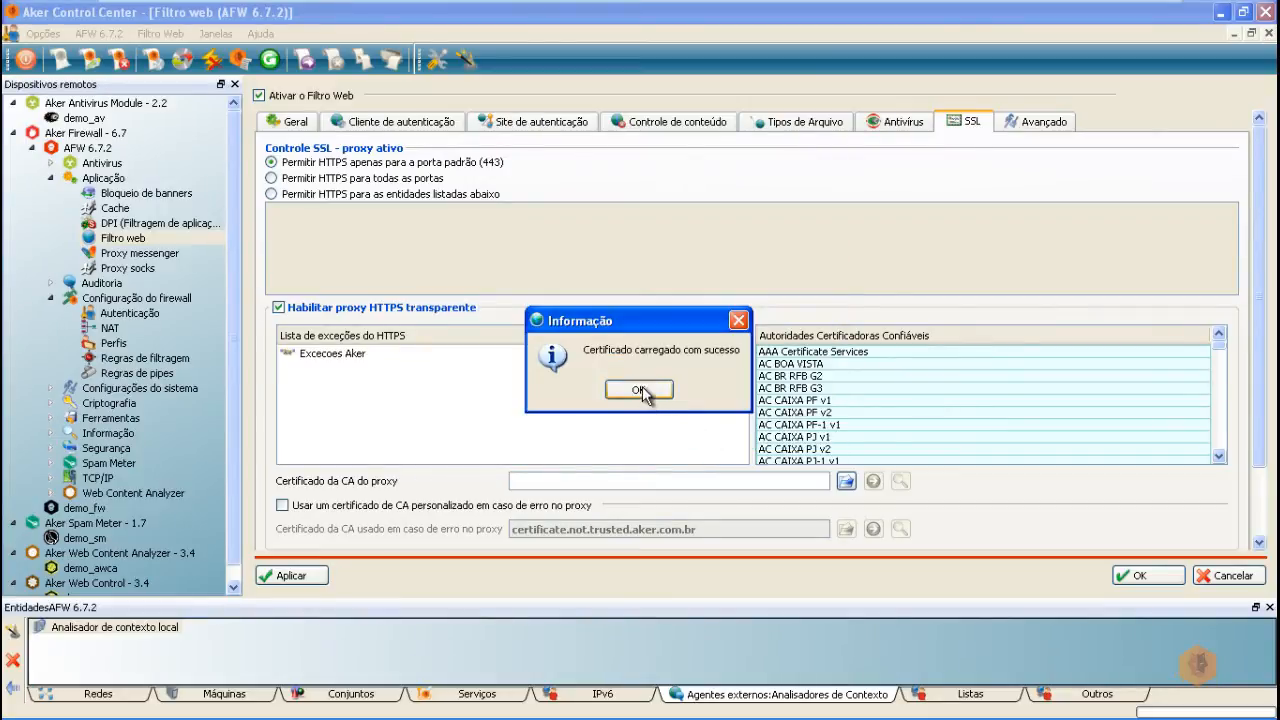
left_click(280, 576)
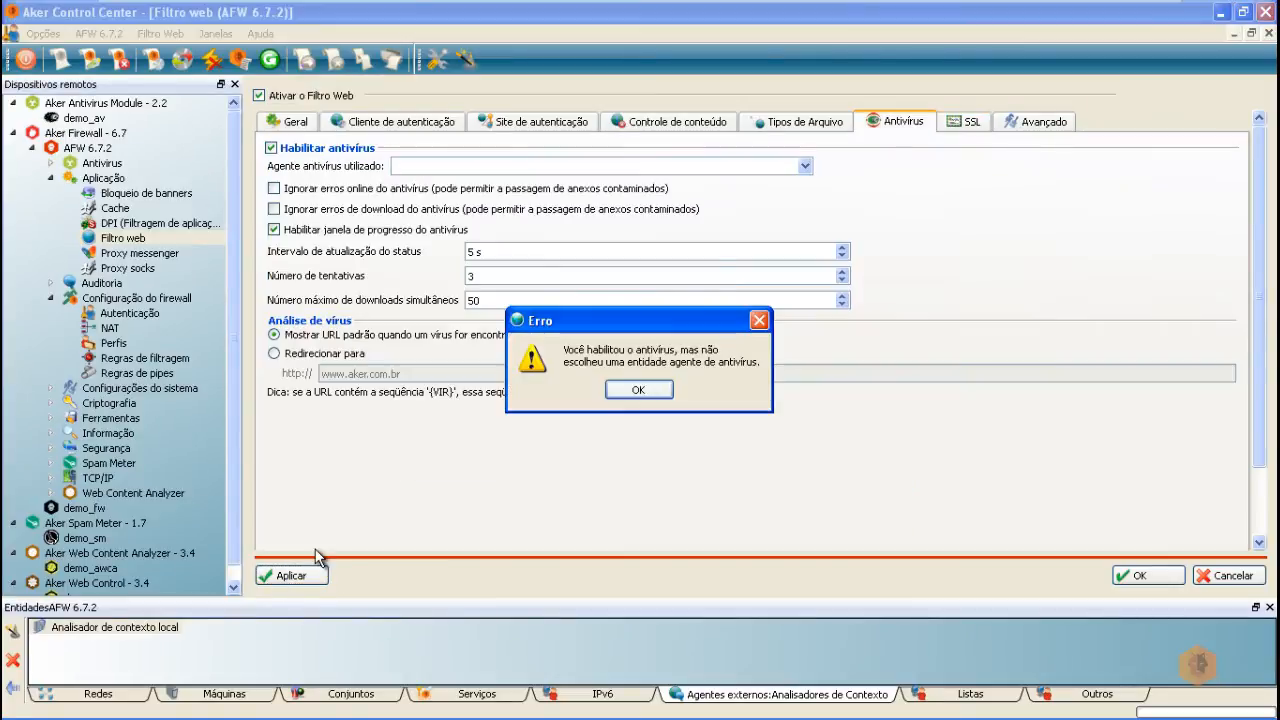
Step: Dismiss the missing antivirus agent error and list the Módulos de antivírus entities
left_click(640, 390)
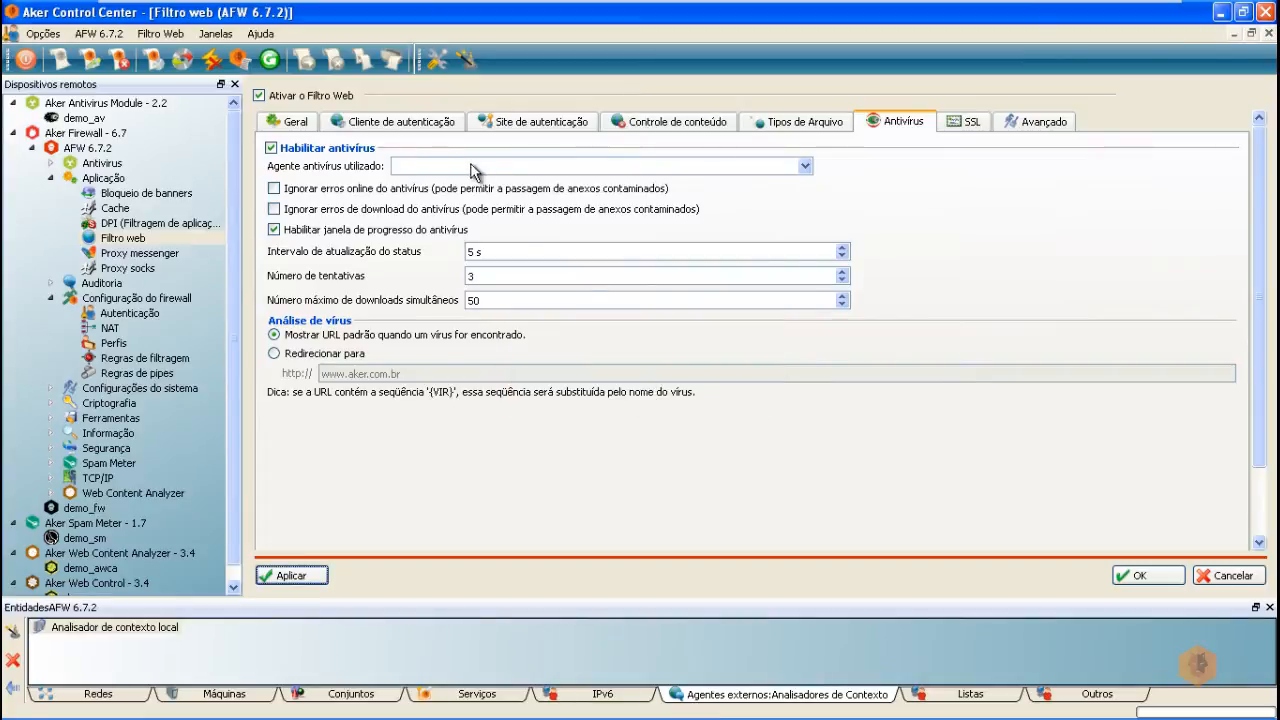
left_click(806, 168)
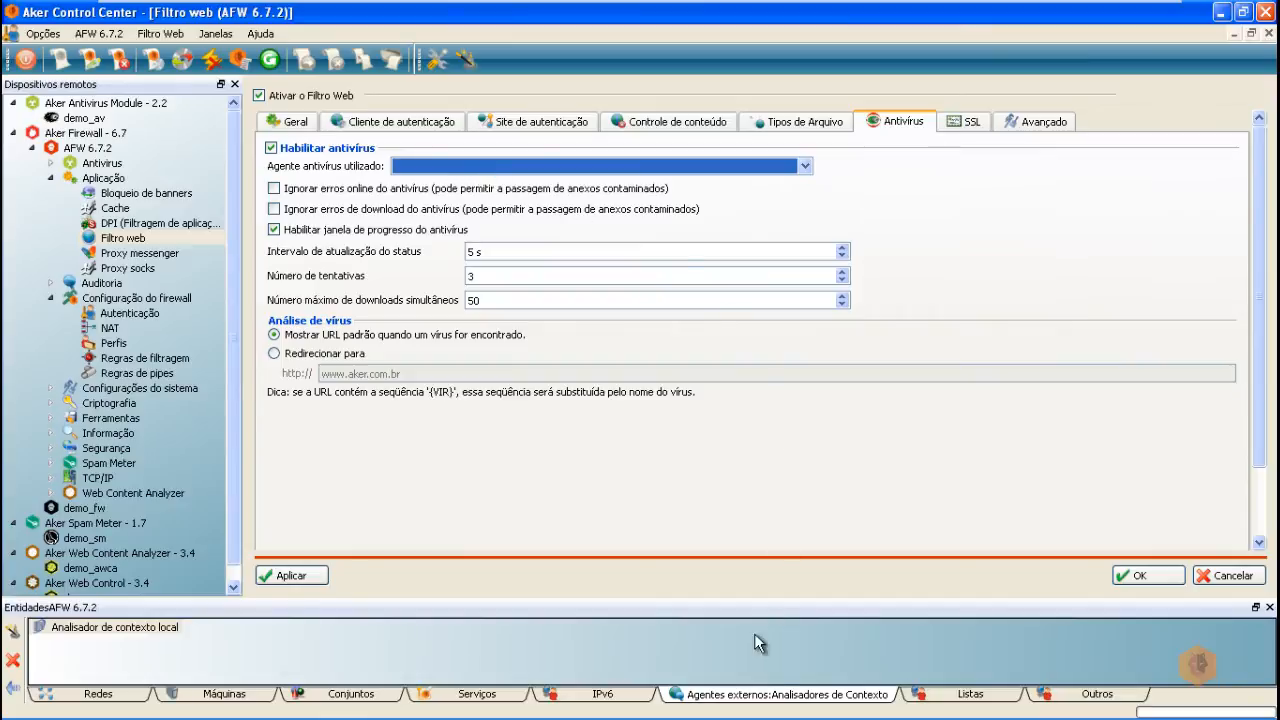
left_click(738, 703)
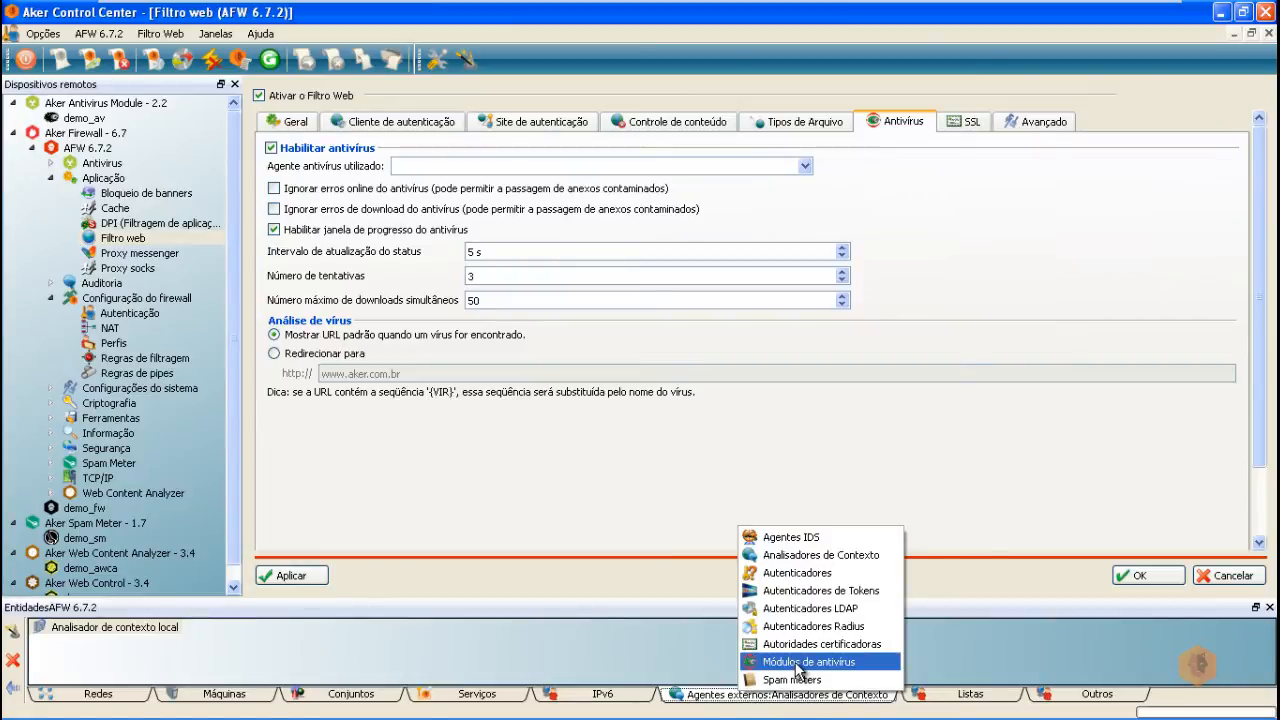
left_click(799, 662)
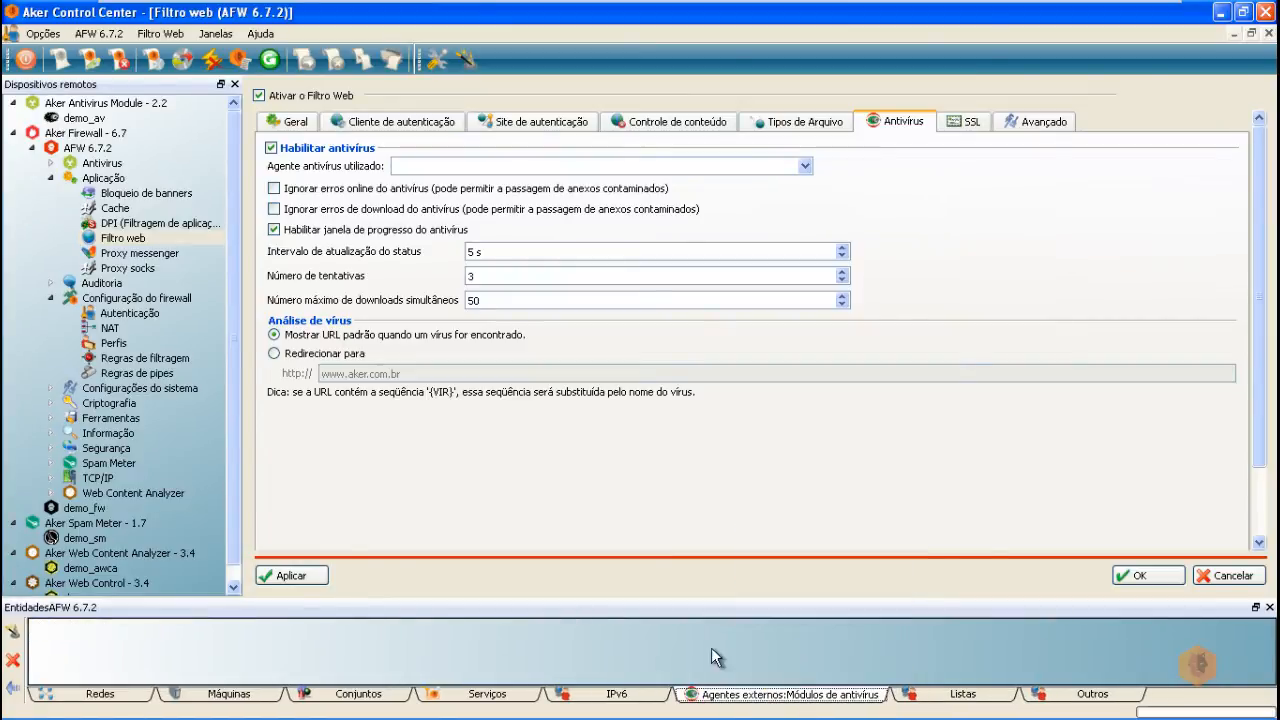
Step: Create an automatically named local antivirus module, 'Antivírus local', as the agent and apply the web filter
right_click(360, 636)
left_click(417, 645)
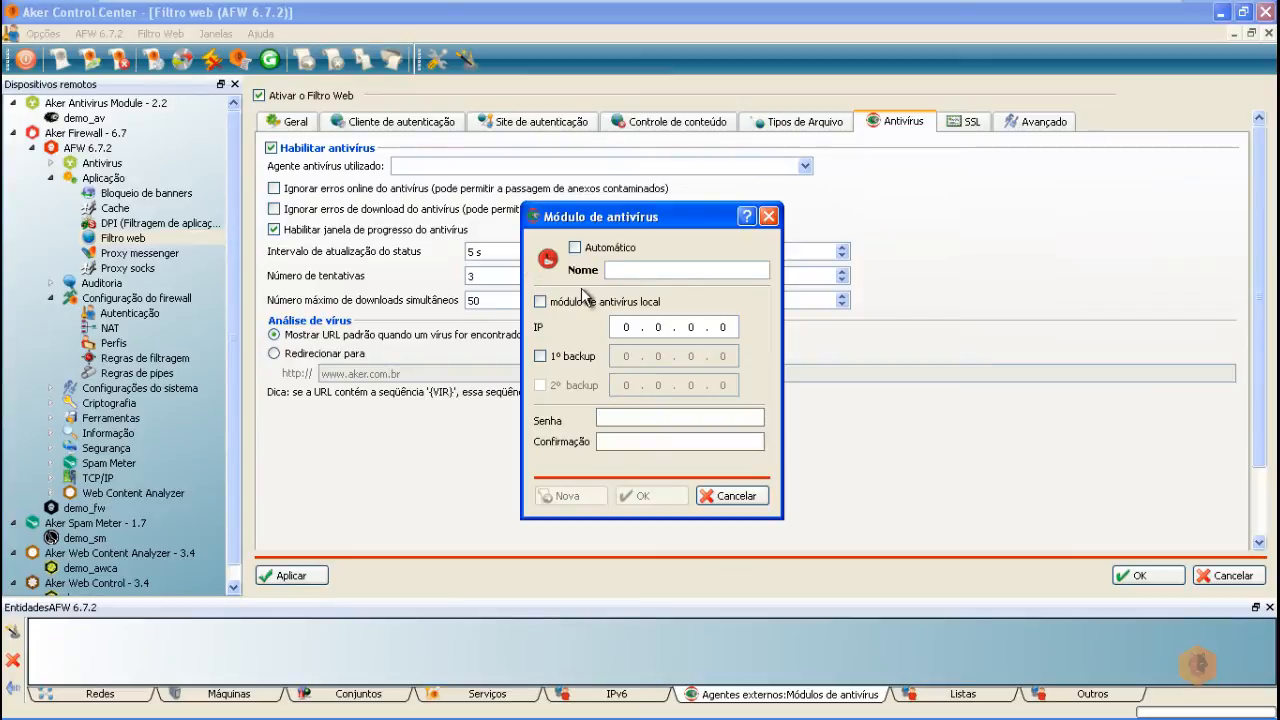
left_click(549, 301)
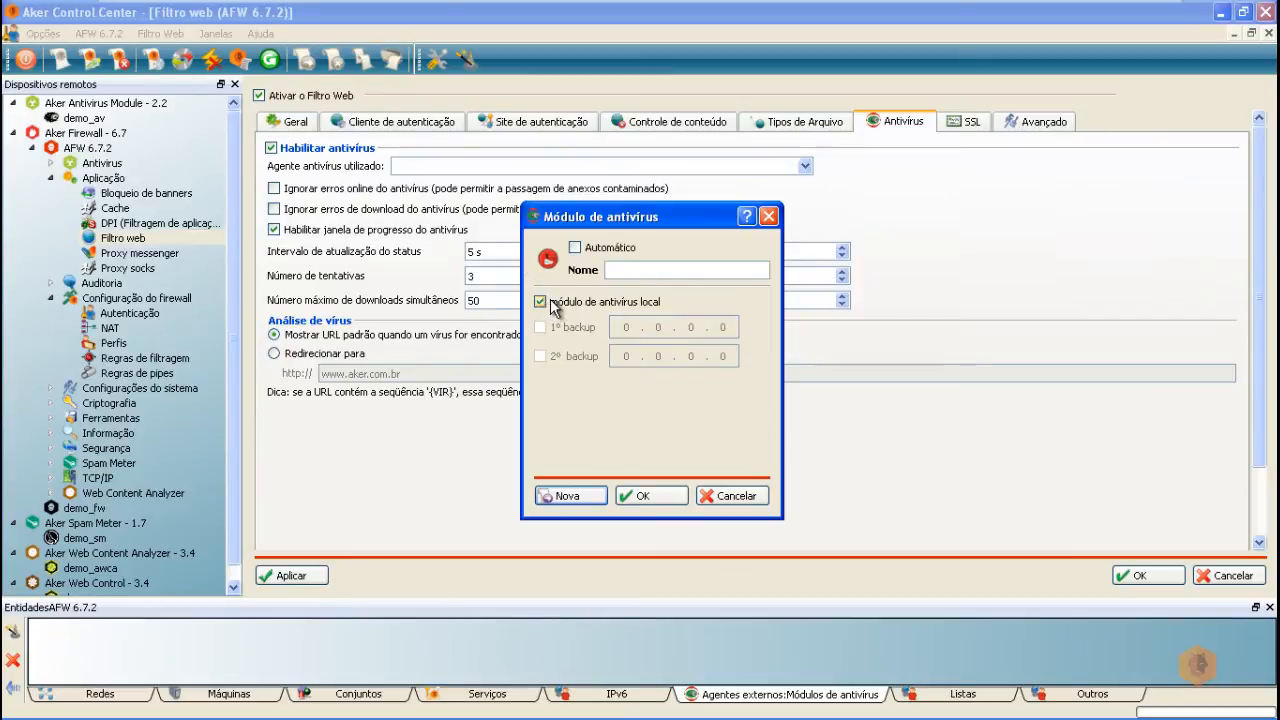
left_click(576, 249)
left_click(647, 496)
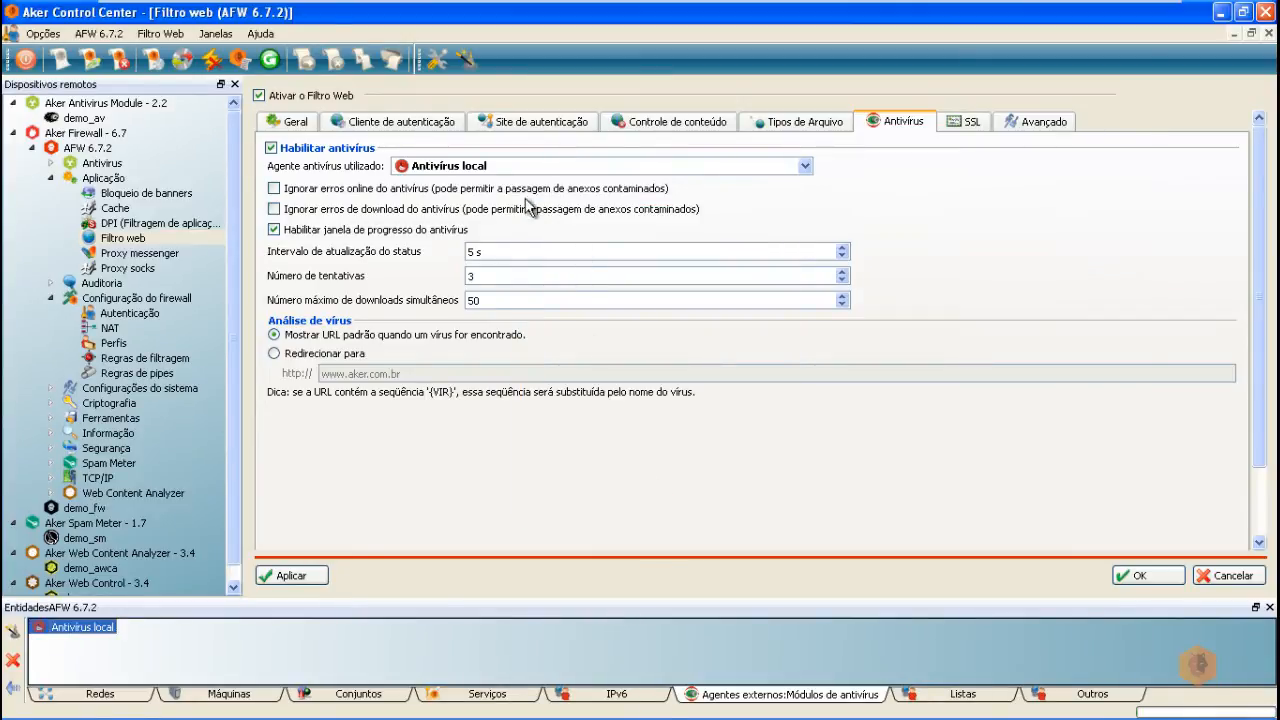
left_click(295, 576)
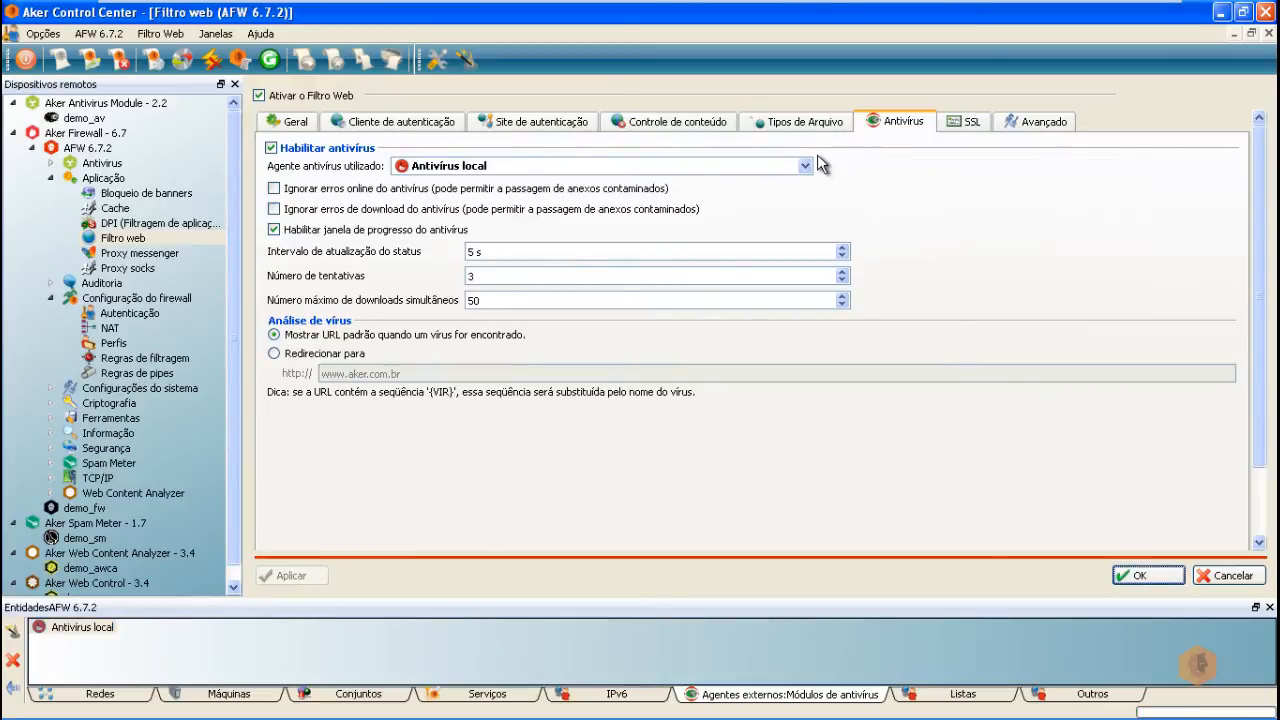
left_click(1040, 128)
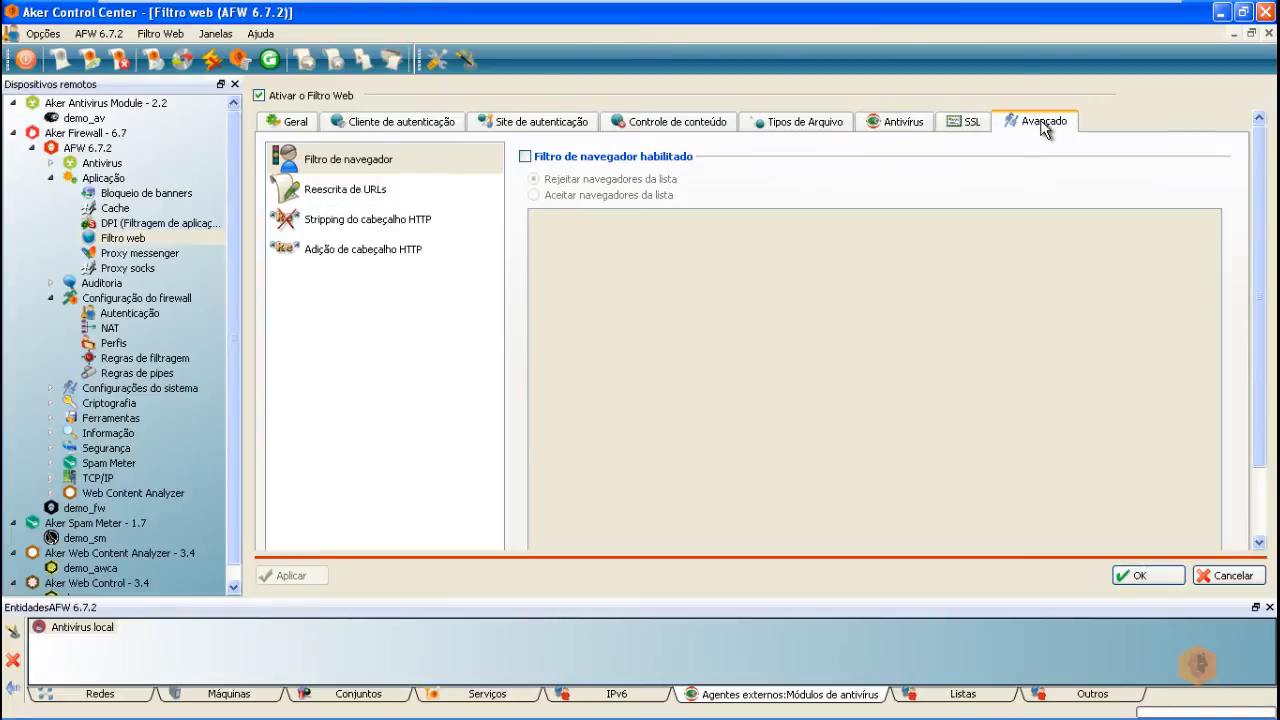
Step: Enable the browser filter to reject listed browsers, then review URL rewriting and HTTP header rules
left_click(525, 156)
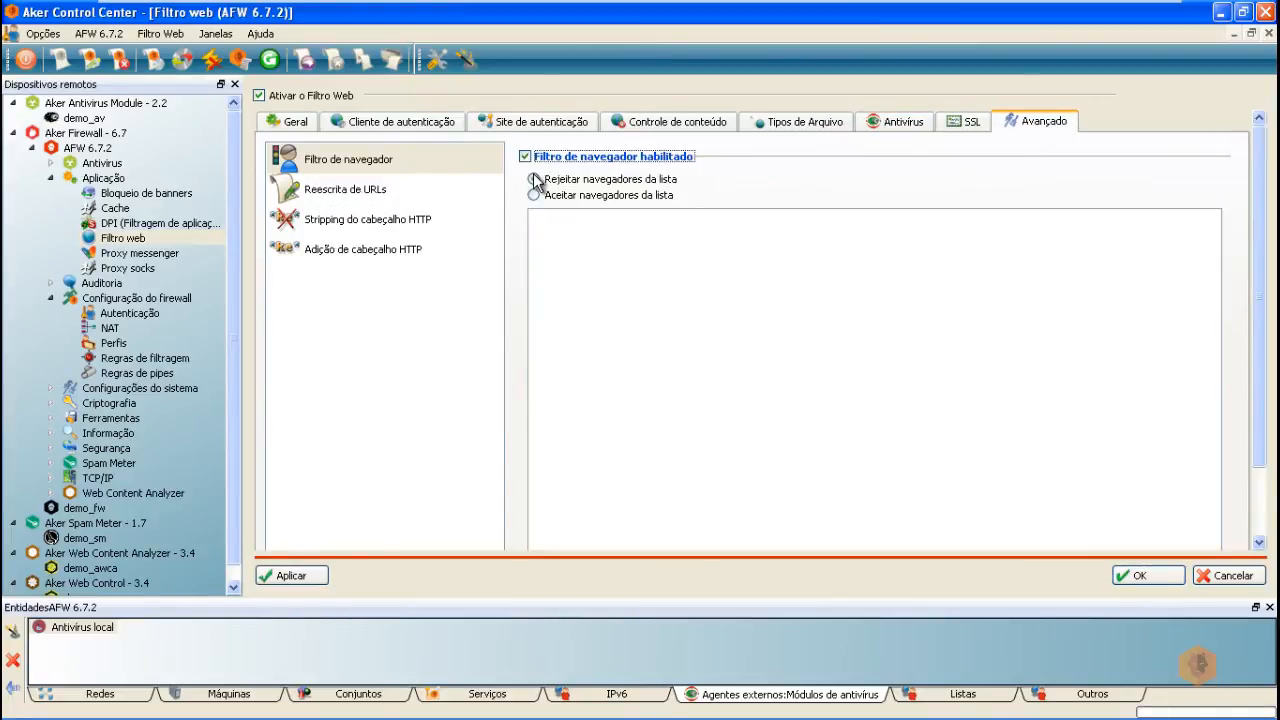
left_click(534, 179)
left_click(367, 195)
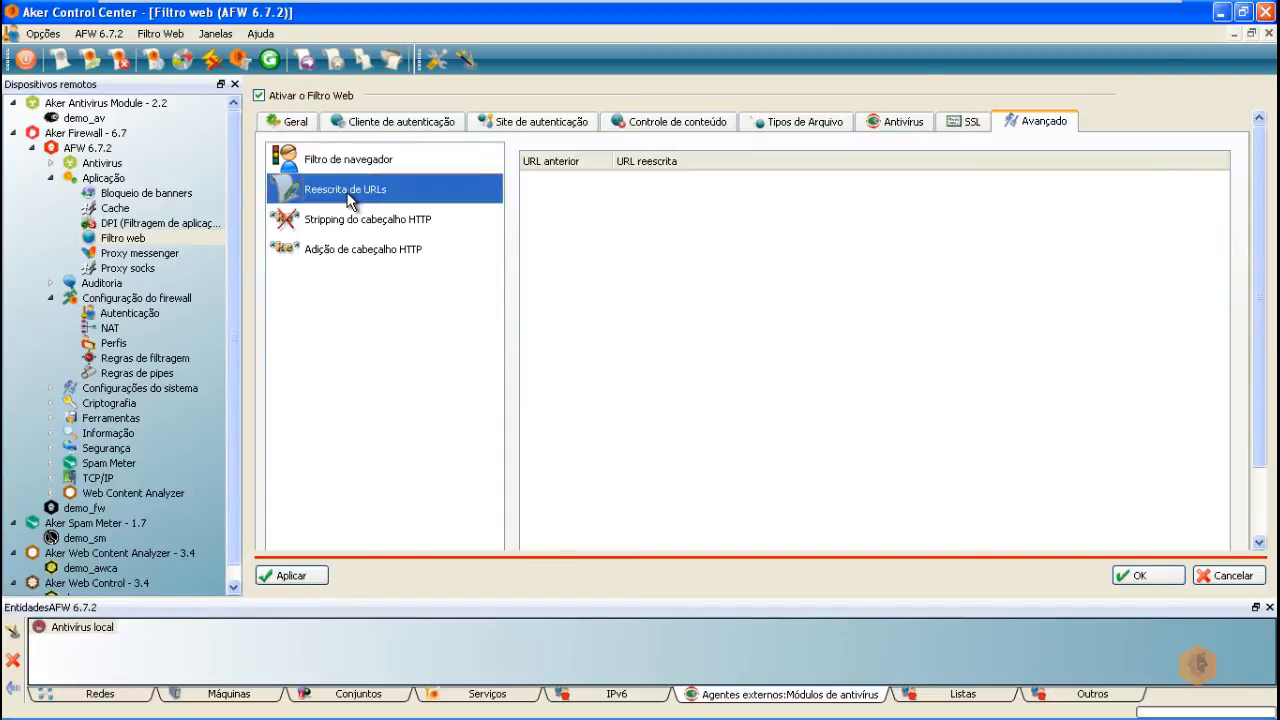
left_click(340, 226)
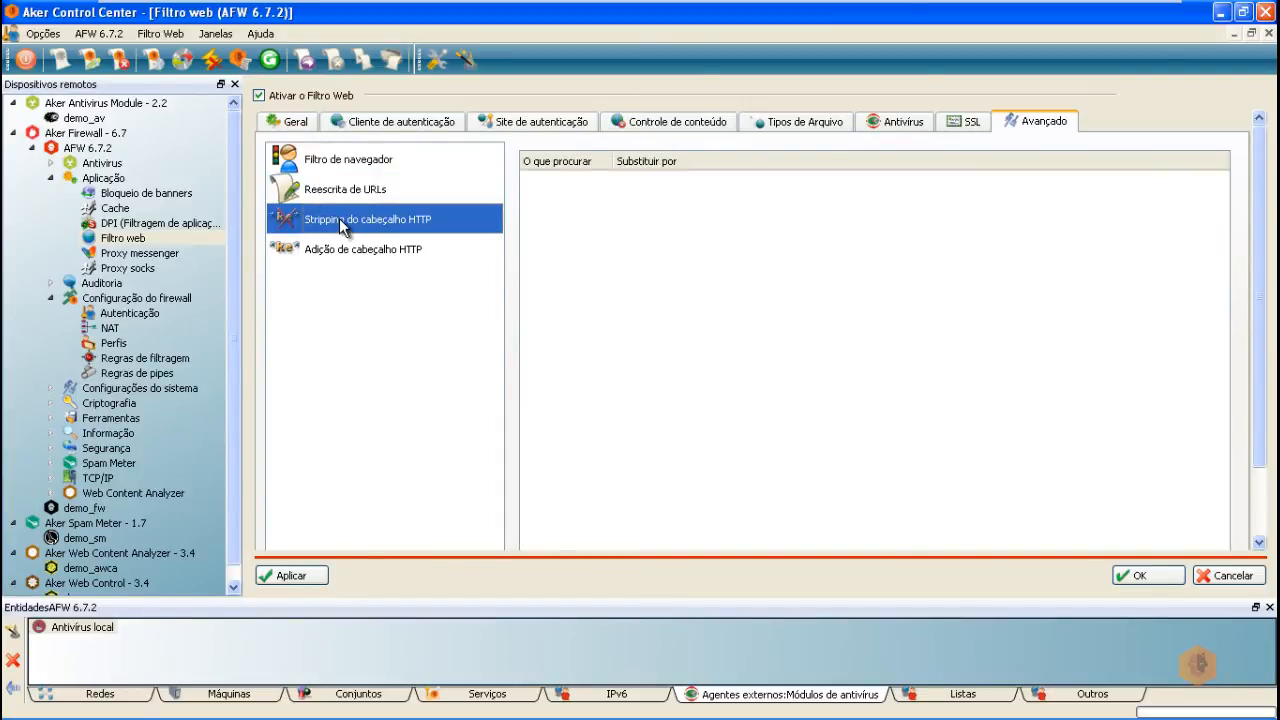
left_click(333, 256)
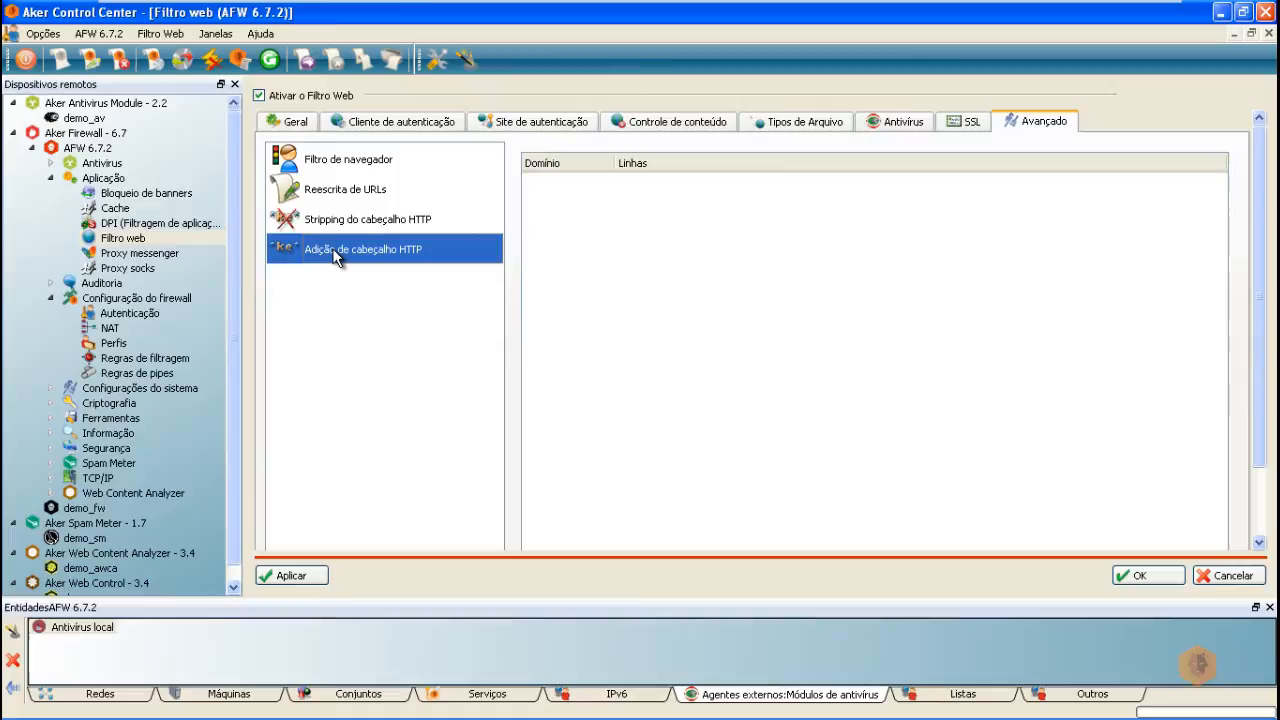
left_click(345, 196)
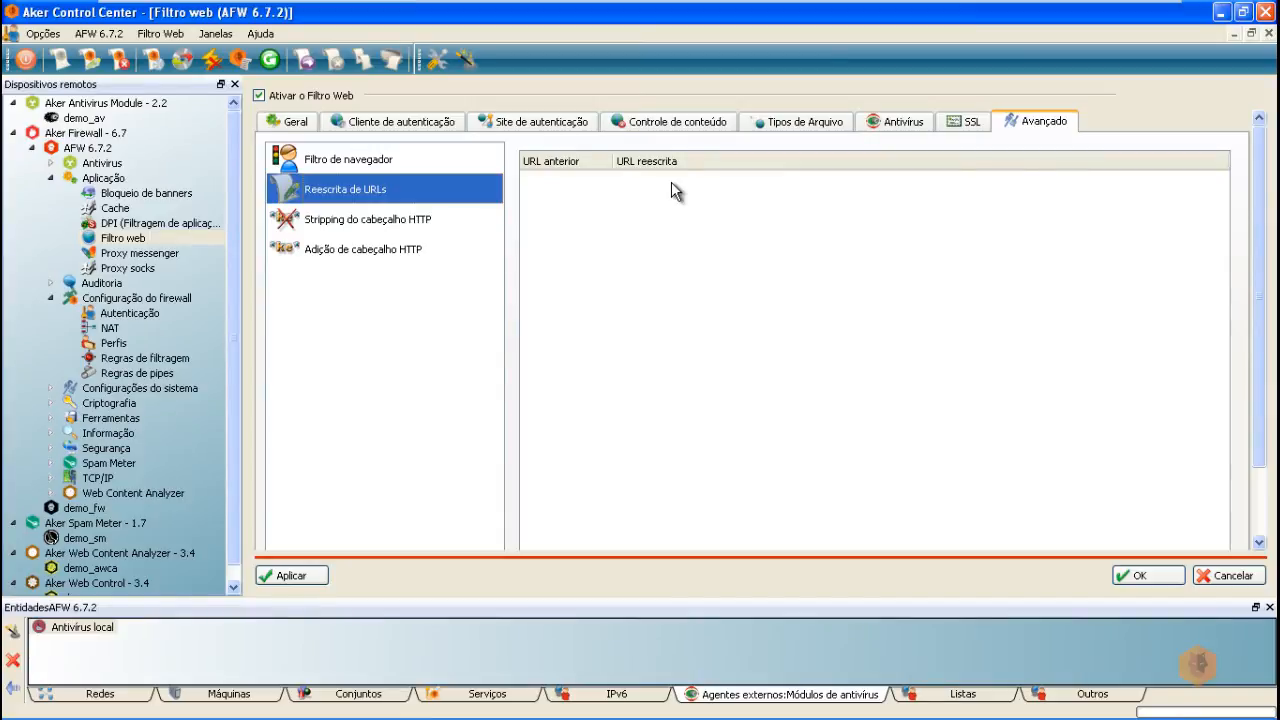
left_click(338, 222)
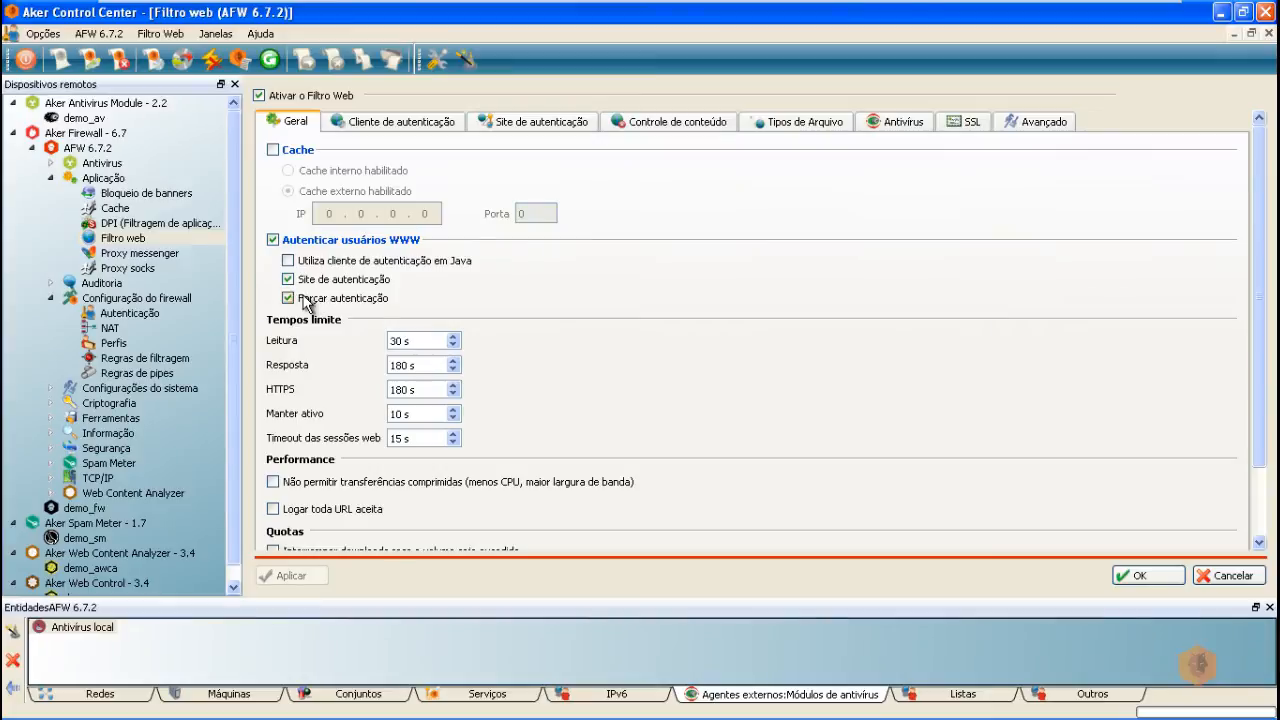
left_click(966, 121)
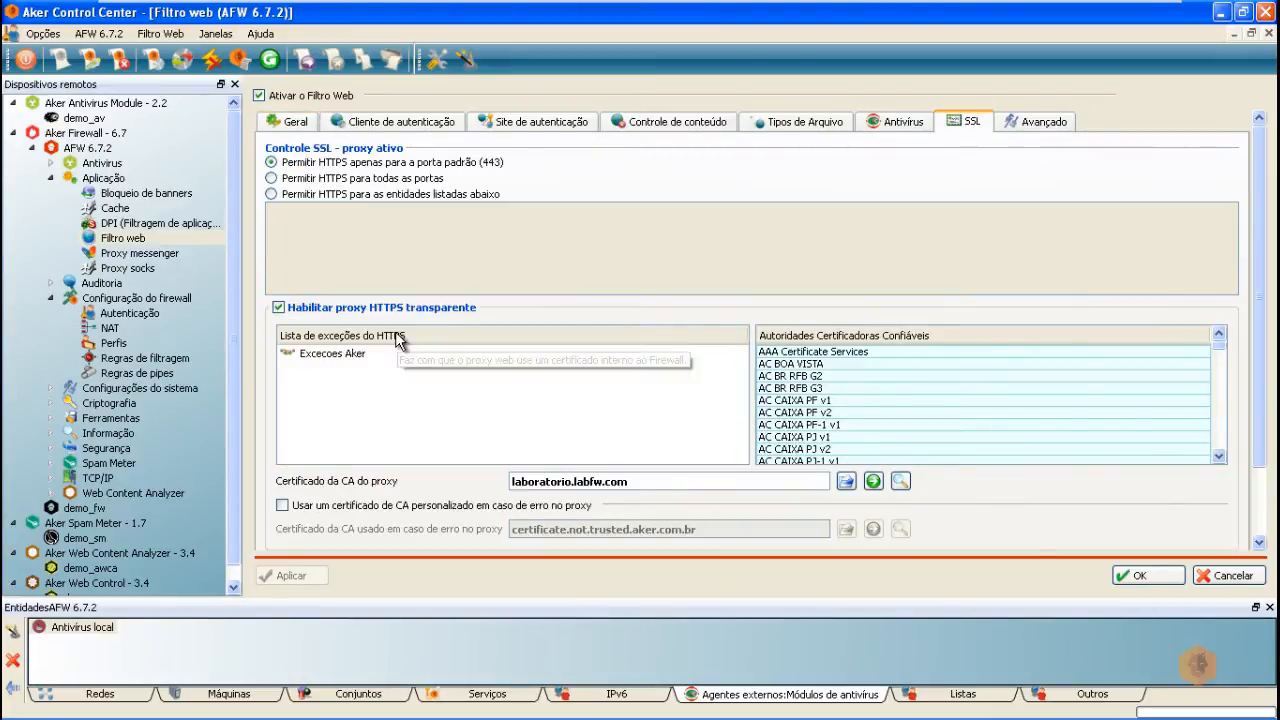
left_click(293, 124)
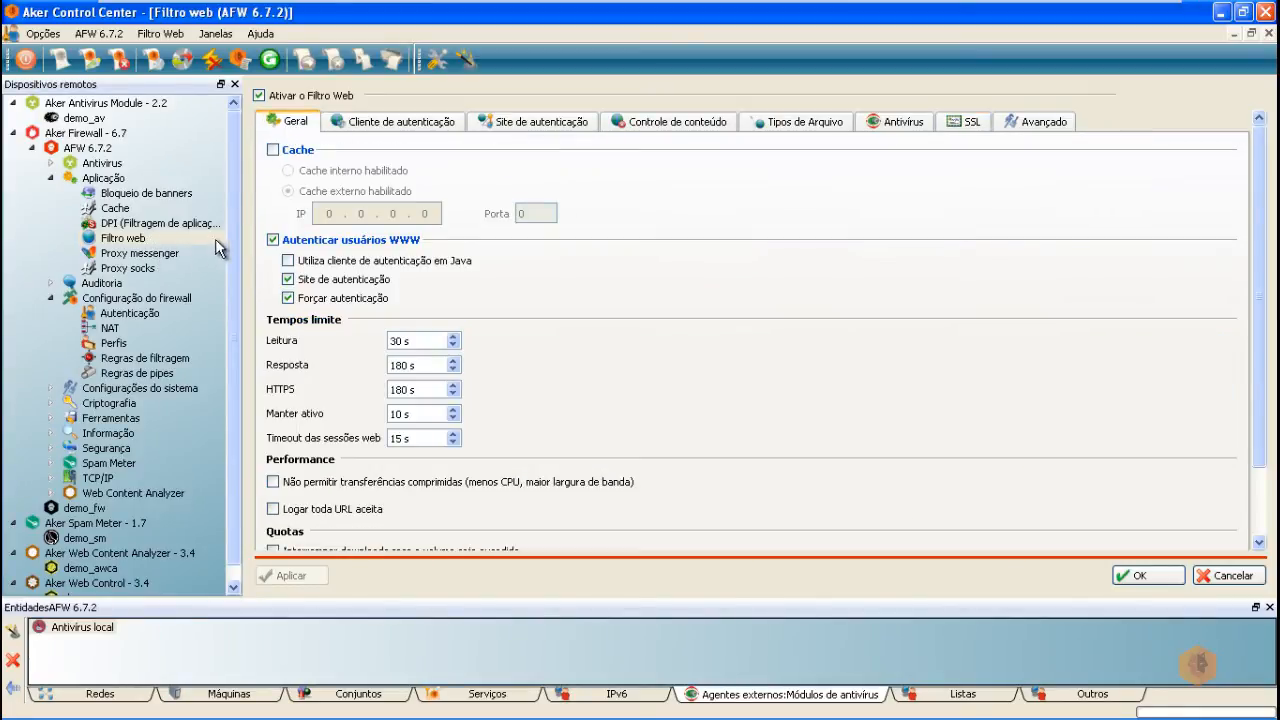
Step: Show the firewall's Regras de filtragem list under Configuração do firewall
left_click(150, 359)
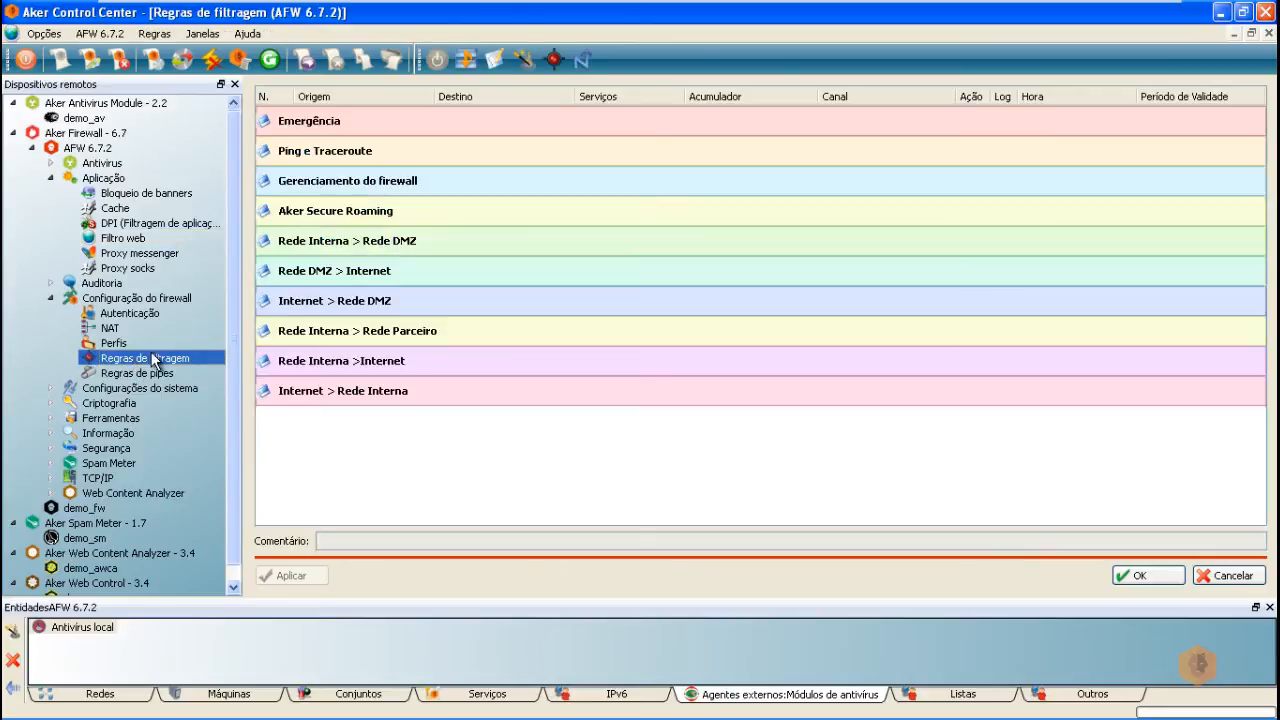
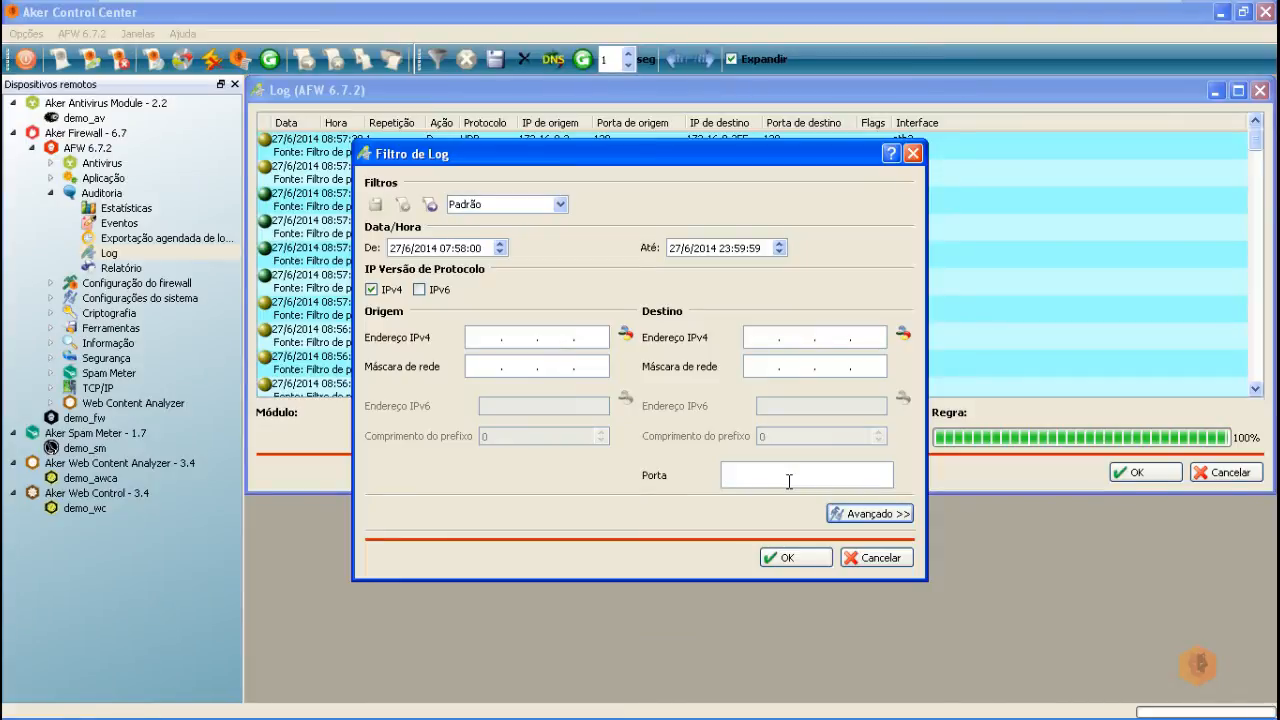
Step: Apply the port 80 log filter so the Log lists 10.10.0.2's TCP connections to 200.192.176.86
left_click(788, 556)
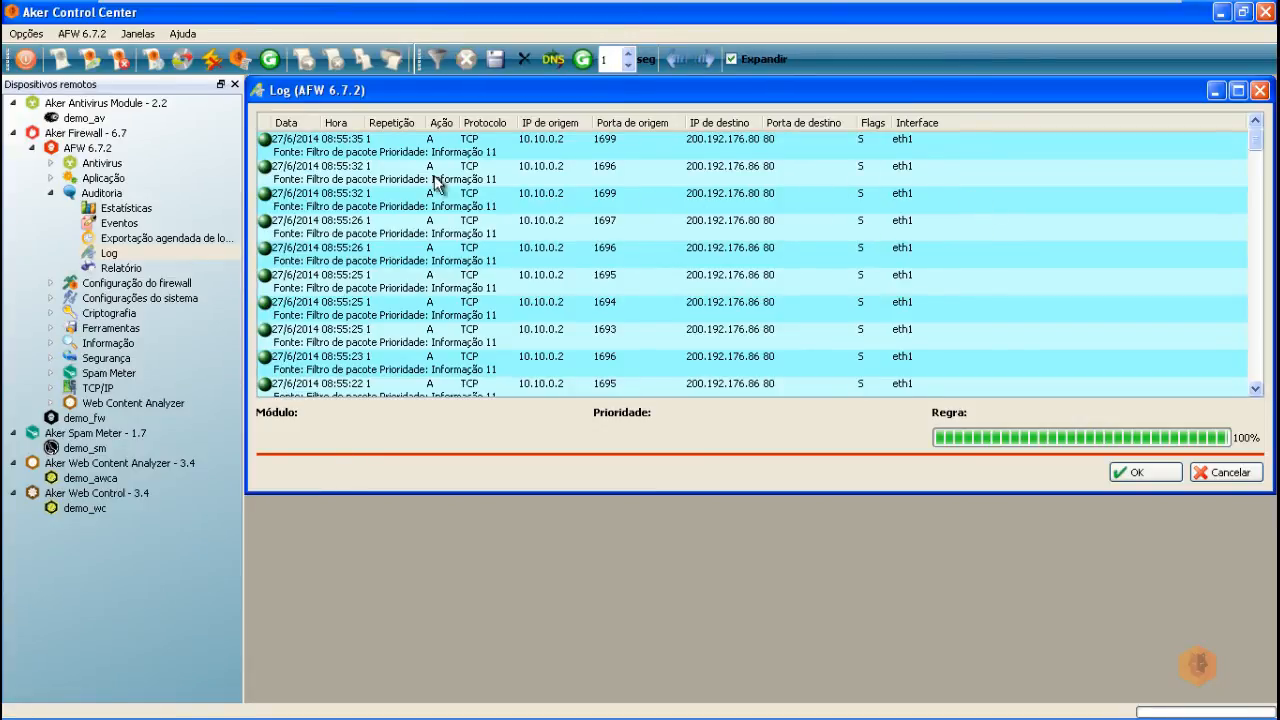
Step: Place the Auditoria Eventos window below the Log, enlarge it, and widen the IP de destino column
left_click(119, 224)
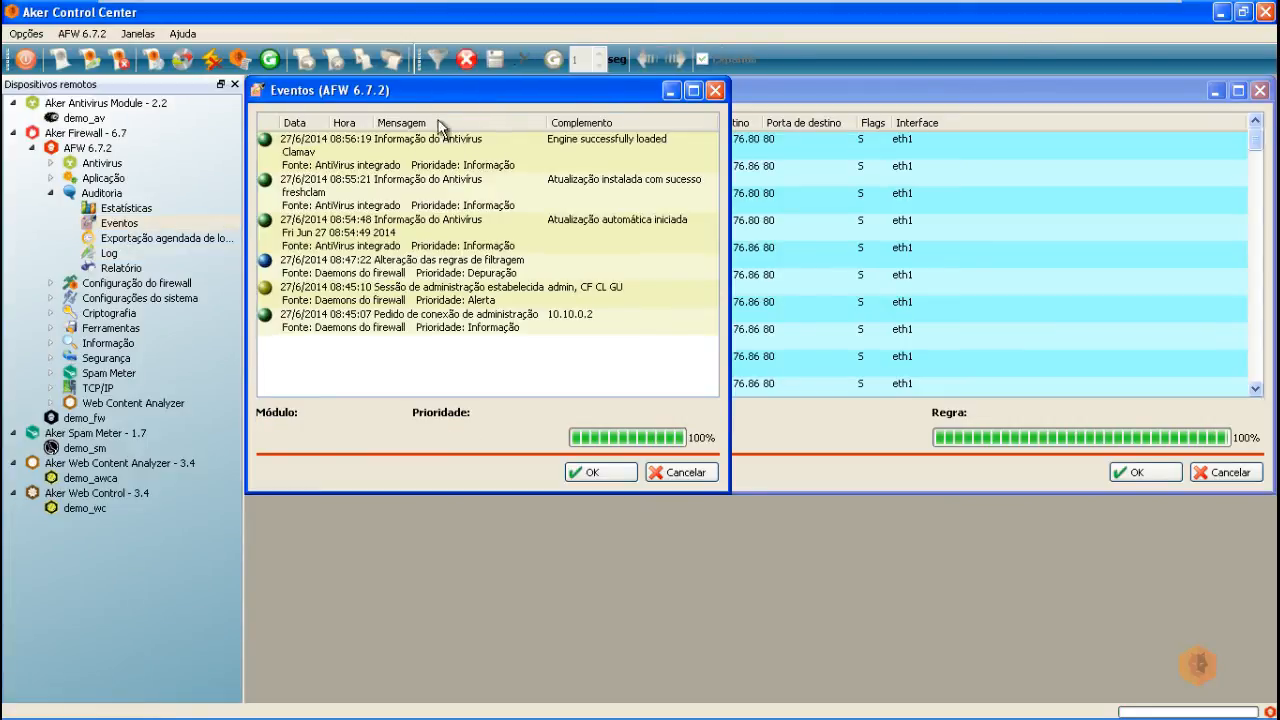
left_click_drag(440, 93, 443, 420)
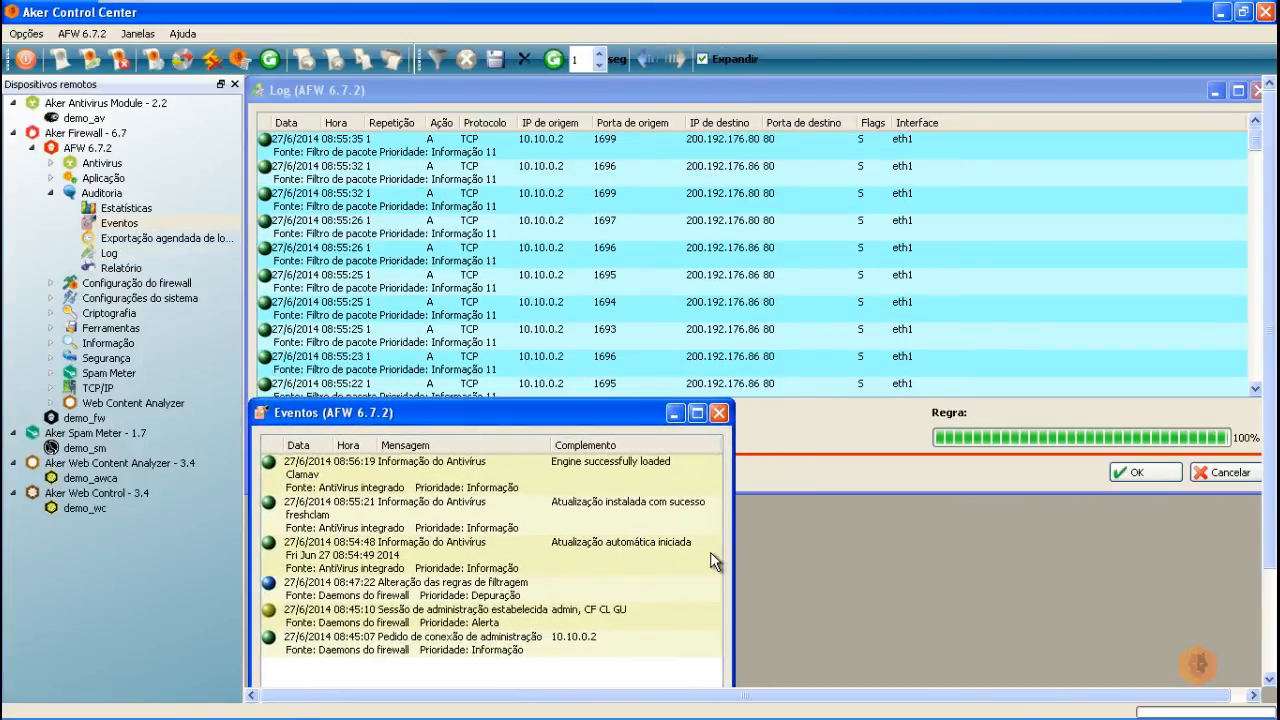
left_click_drag(735, 551, 1270, 552)
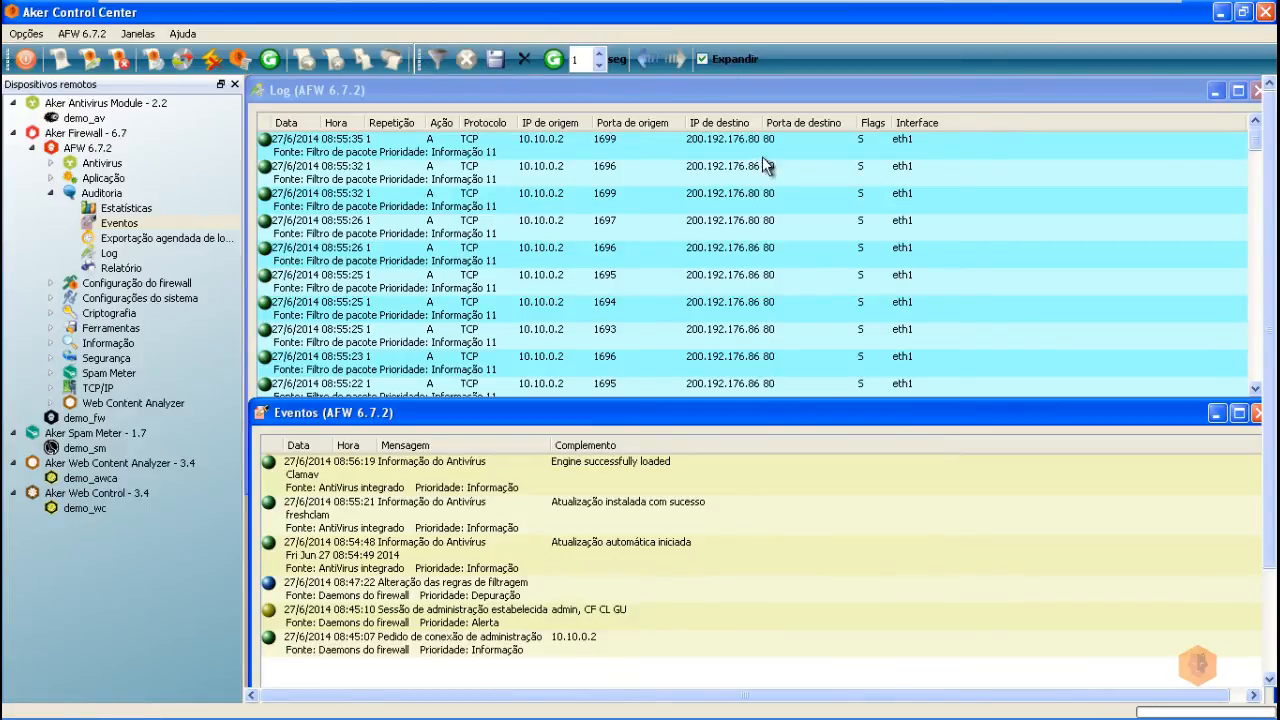
left_click_drag(766, 121, 806, 121)
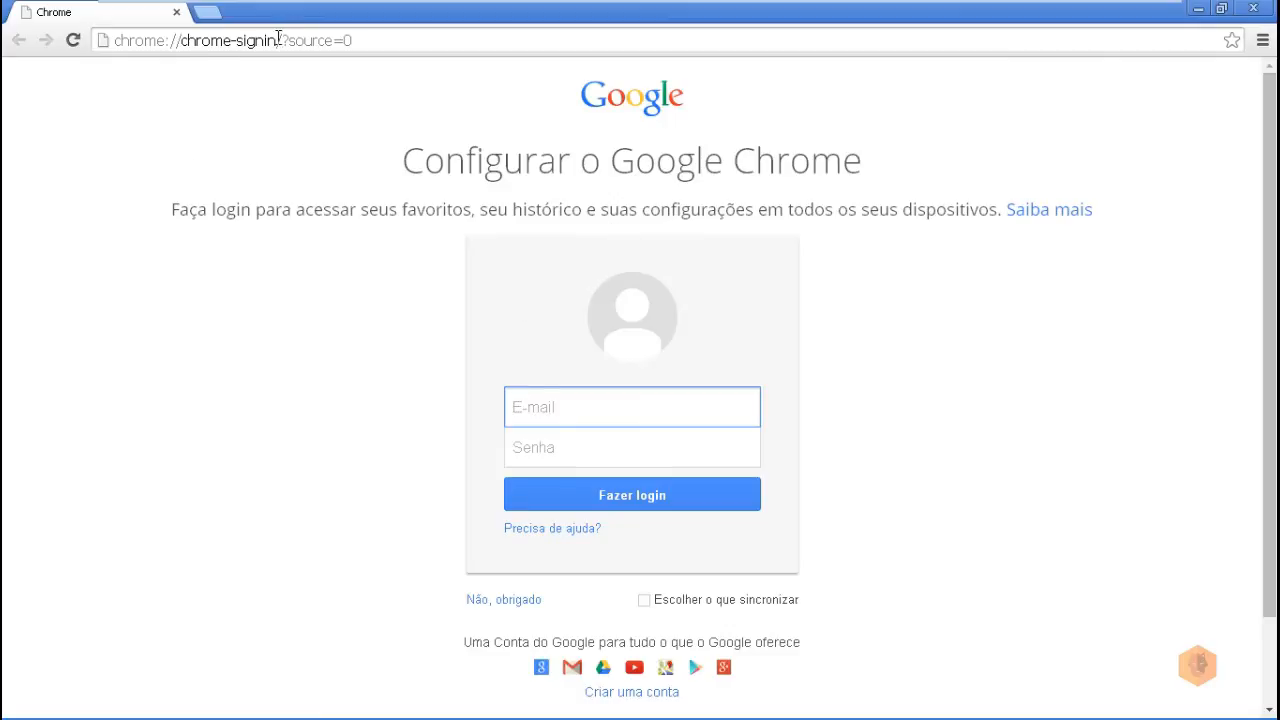
left_click(400, 42)
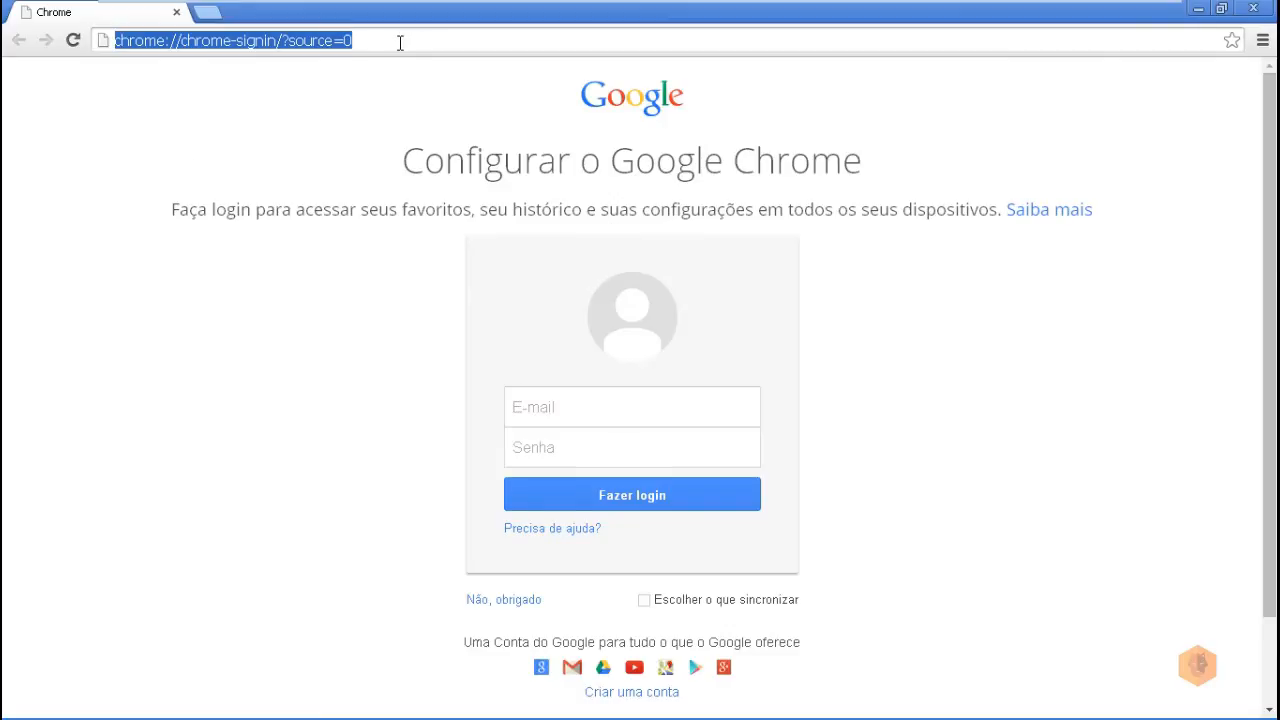
type("ww")
key("Return")
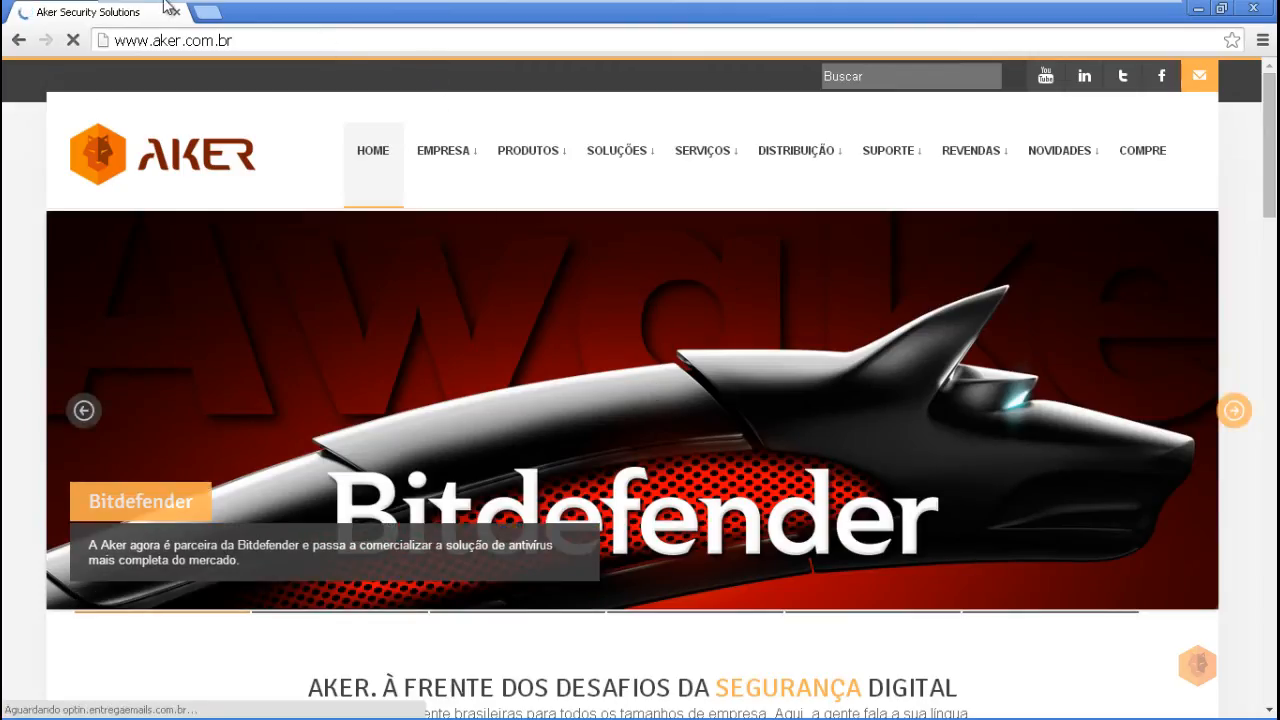
left_click(210, 14)
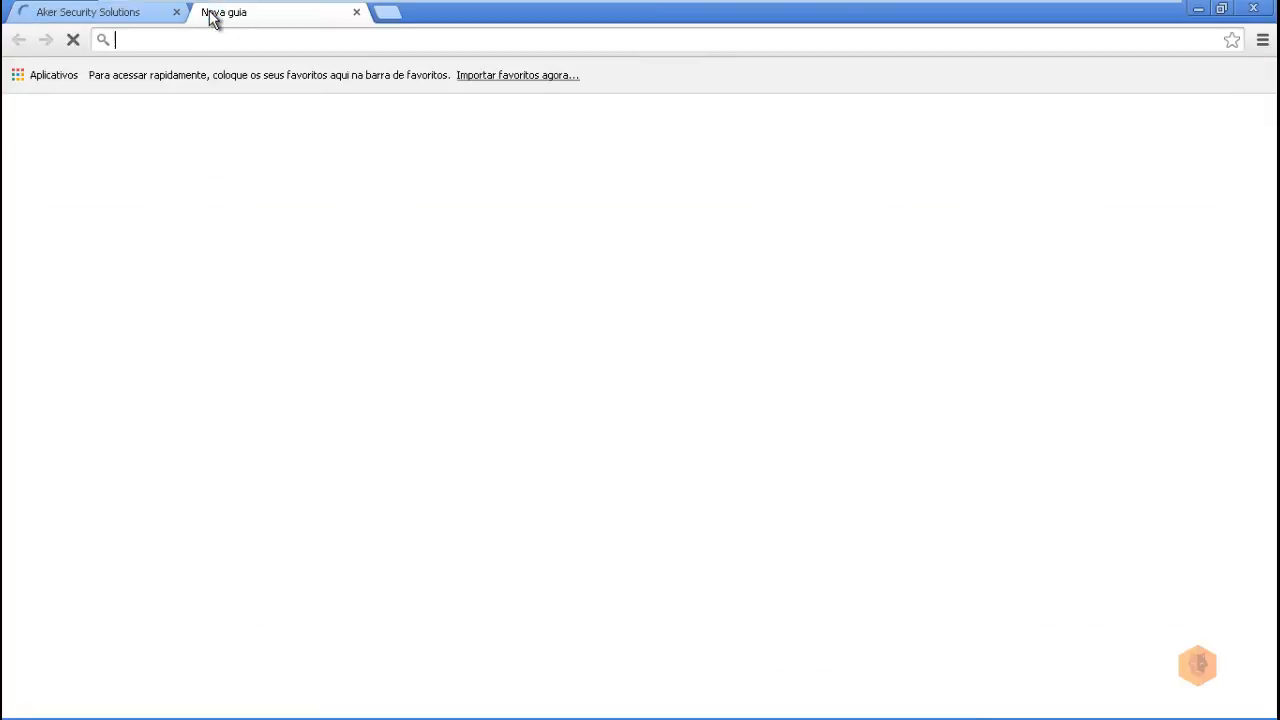
type("www.aker.com.br")
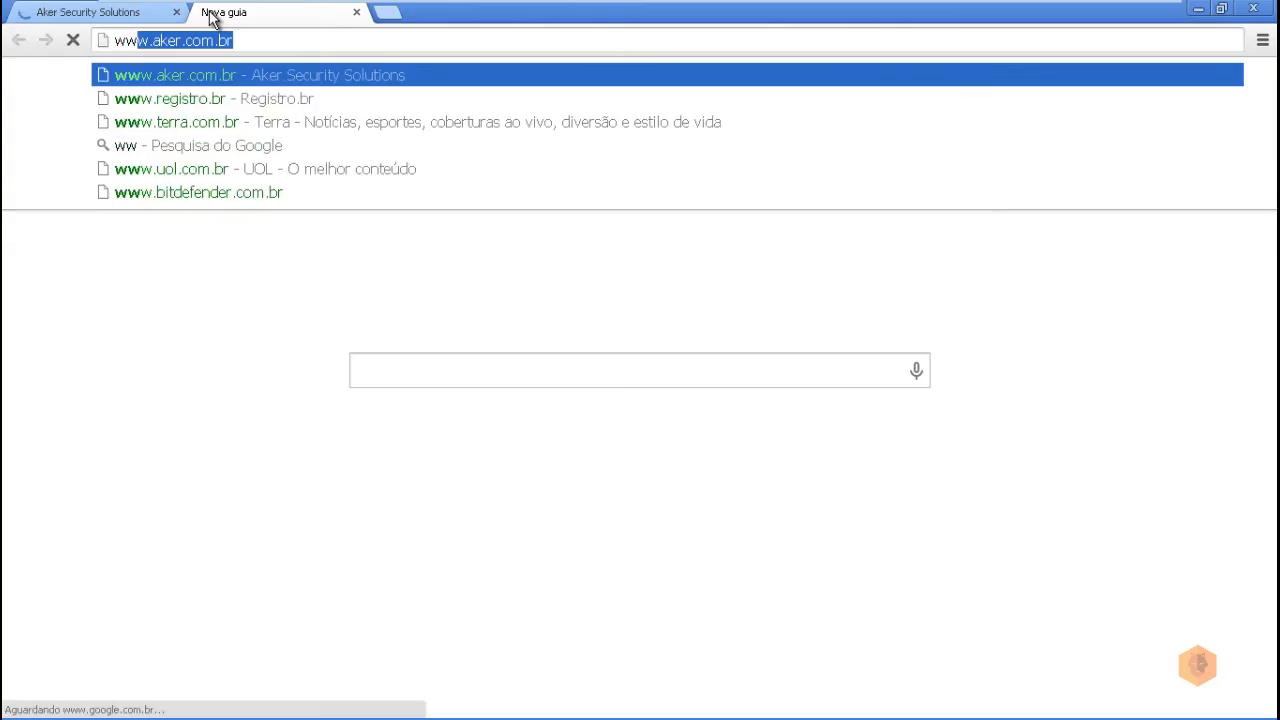
key("Down")
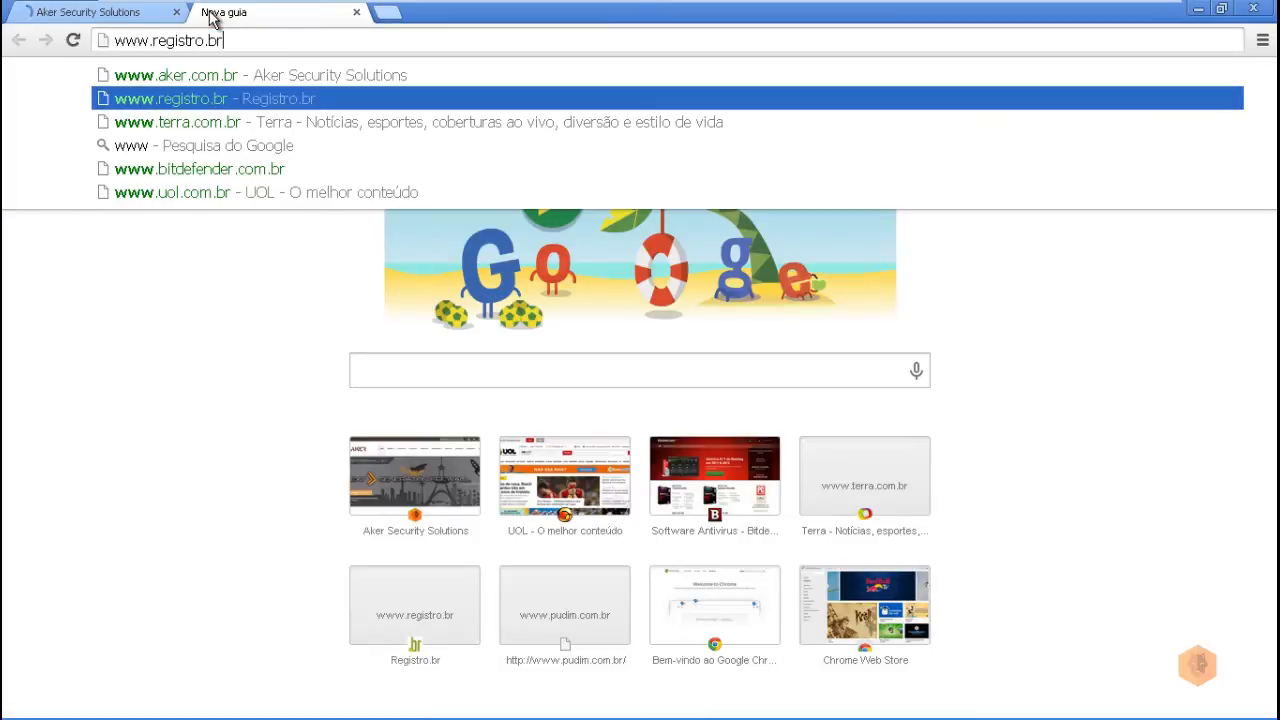
key("Return")
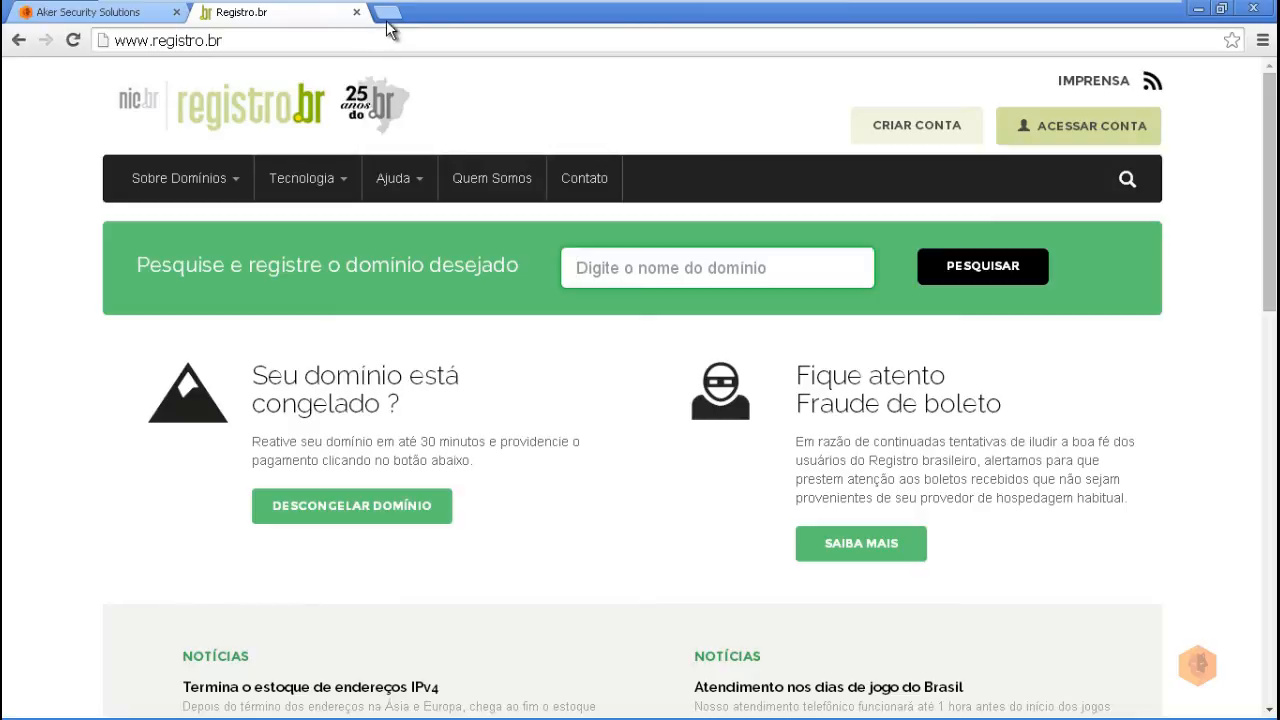
Step: Open pt-br.facebook.com in a third tab, then cycle through the Registro.br, Aker and Facebook tabs
left_click(386, 14)
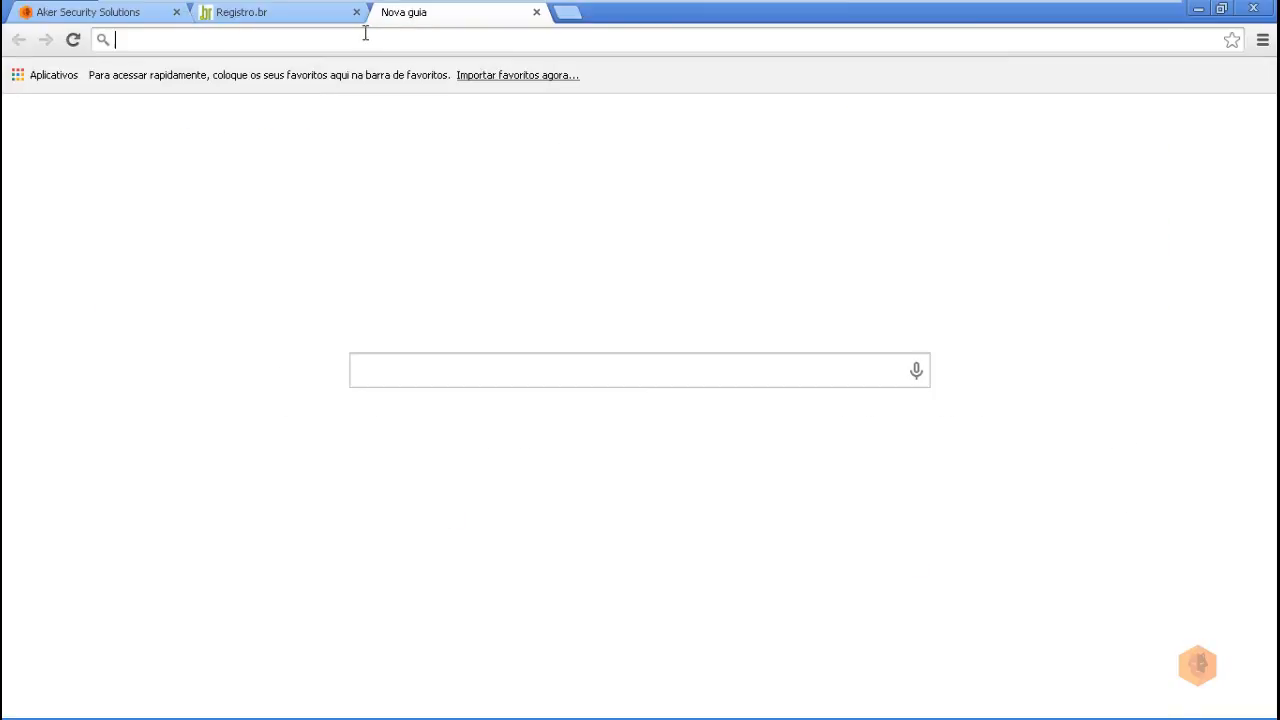
type("www.f")
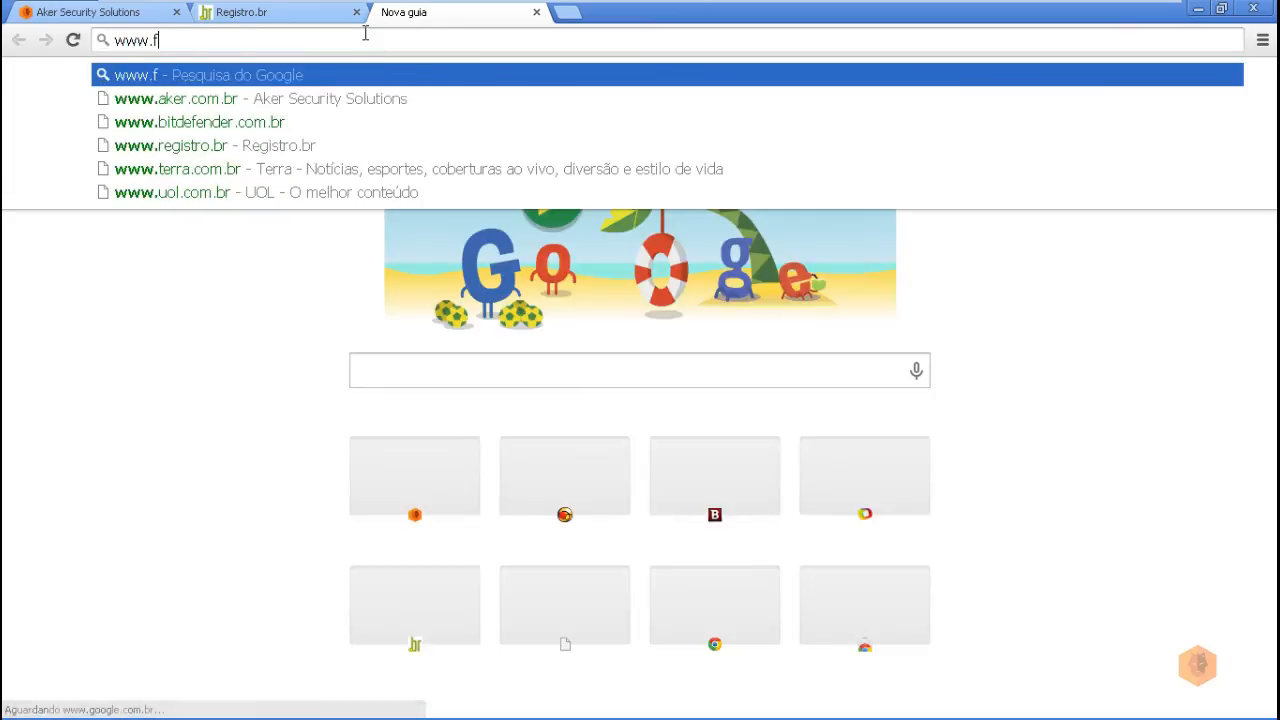
type("acebo")
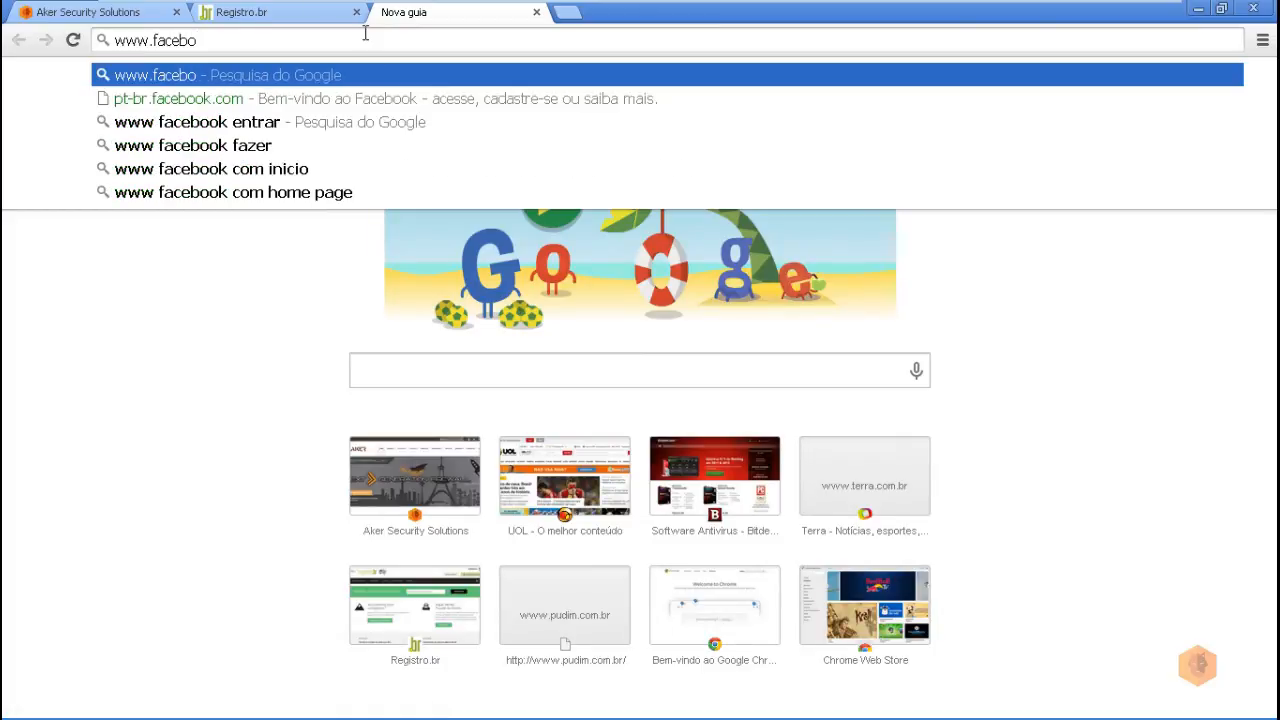
key("Down")
key("Return")
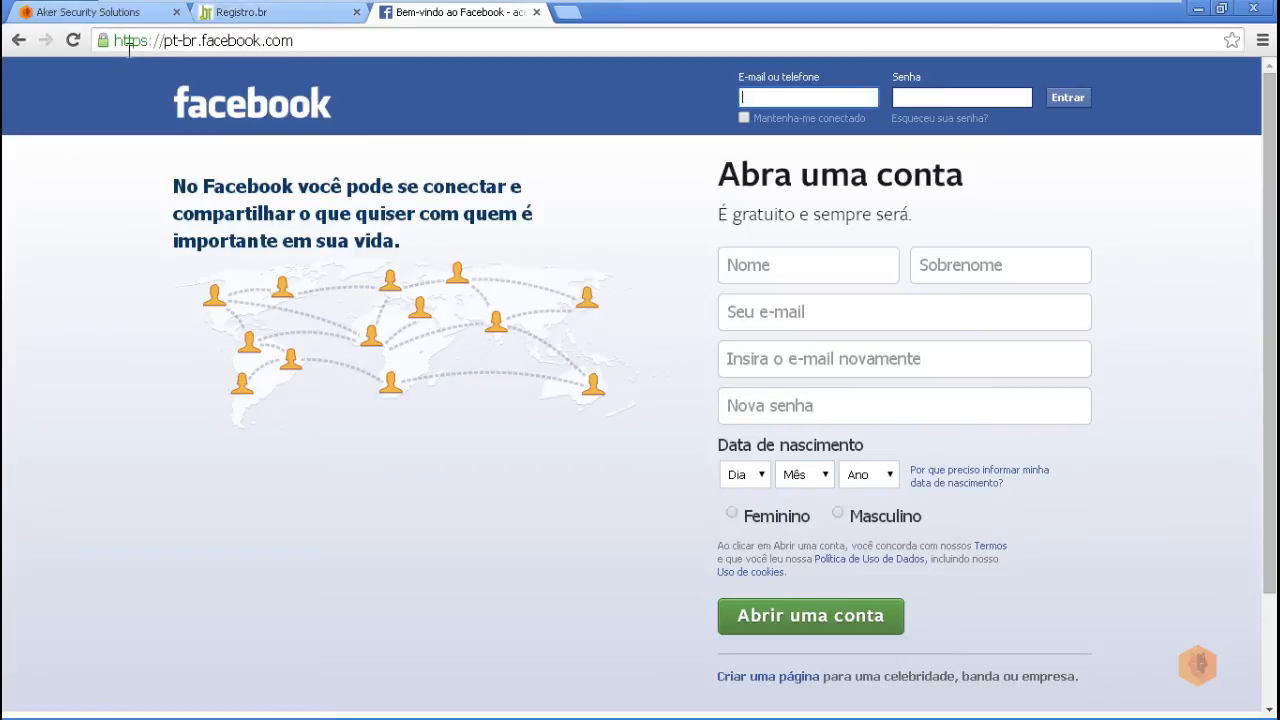
left_click(252, 14)
left_click(158, 16)
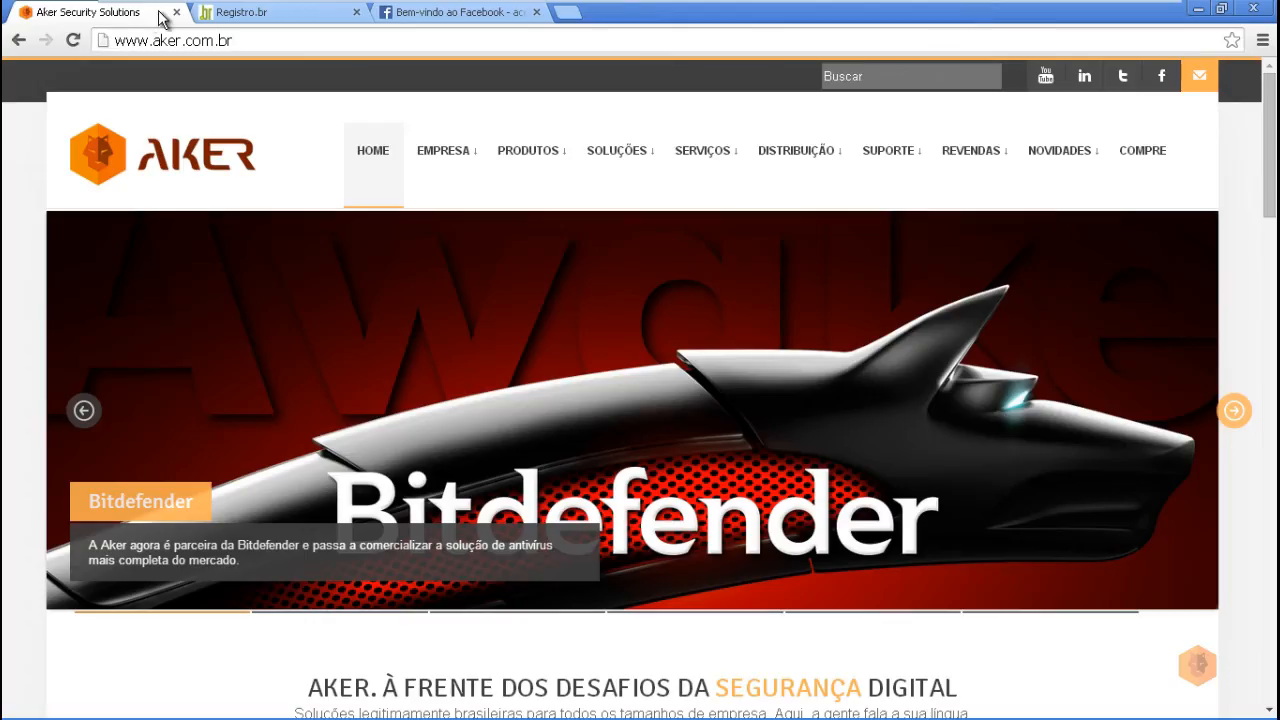
left_click(251, 15)
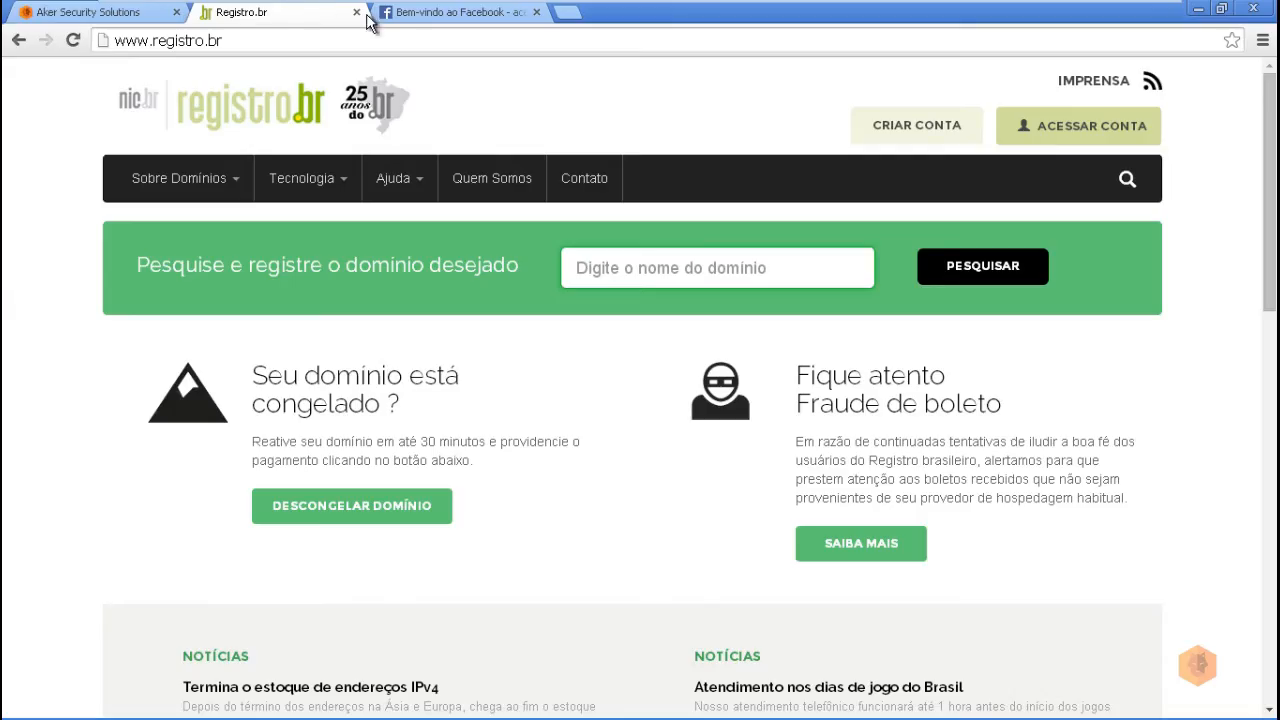
left_click(421, 20)
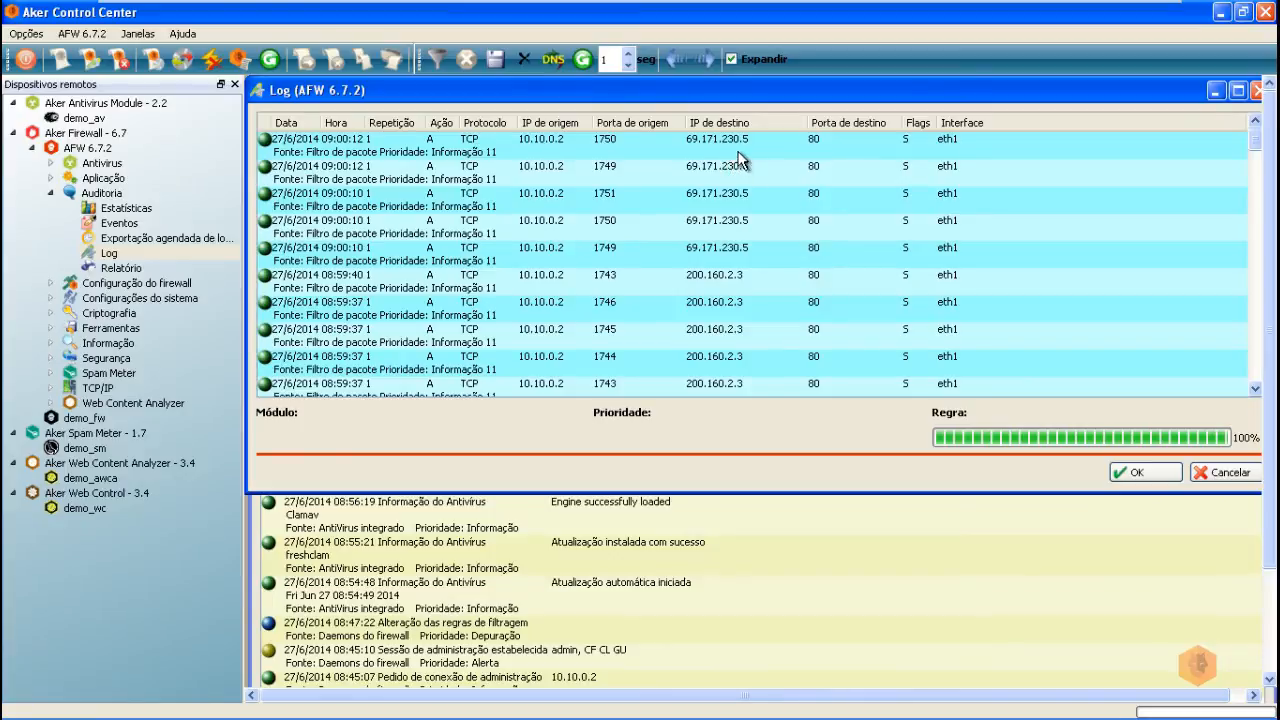
Step: Scroll the Log to review the new port 80 entries, then bring the Eventos window forward
scroll(803, 315, "down", 5)
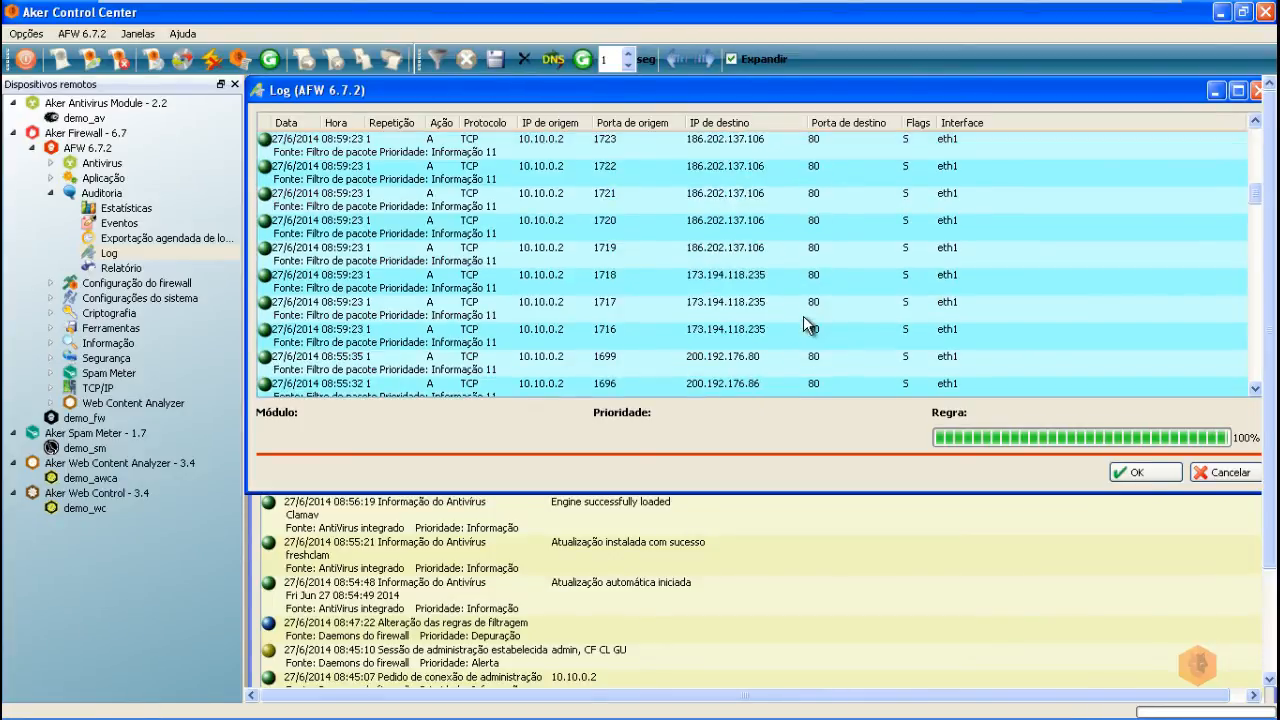
scroll(803, 316, "down", 10)
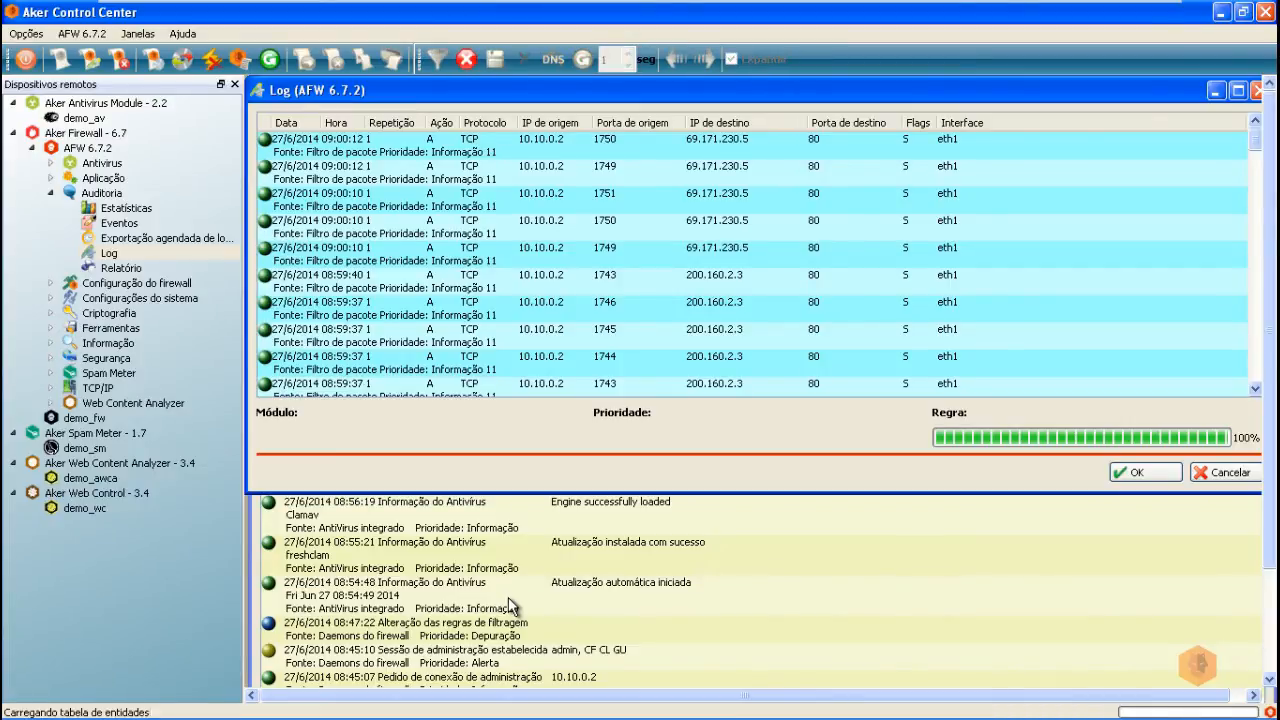
left_click(508, 597)
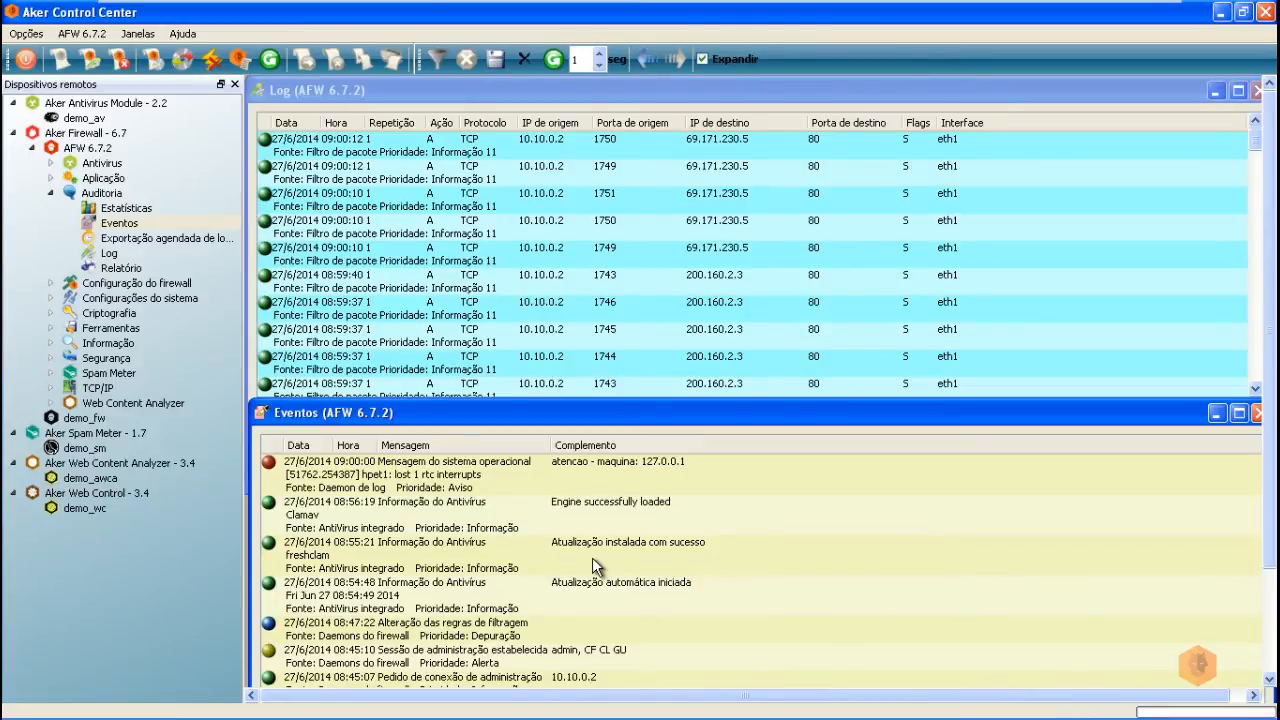
Step: Open Regras de filtragem under Configuração do firewall and arrange its window
double_click(90, 286)
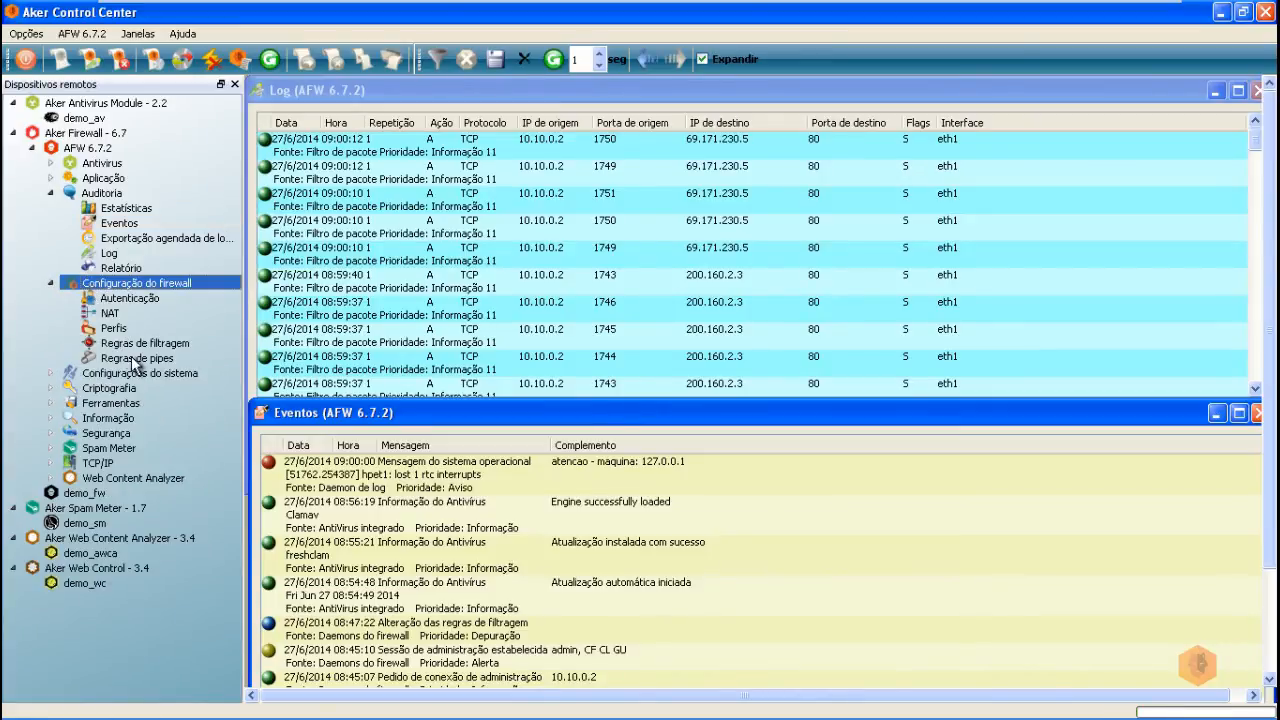
double_click(135, 344)
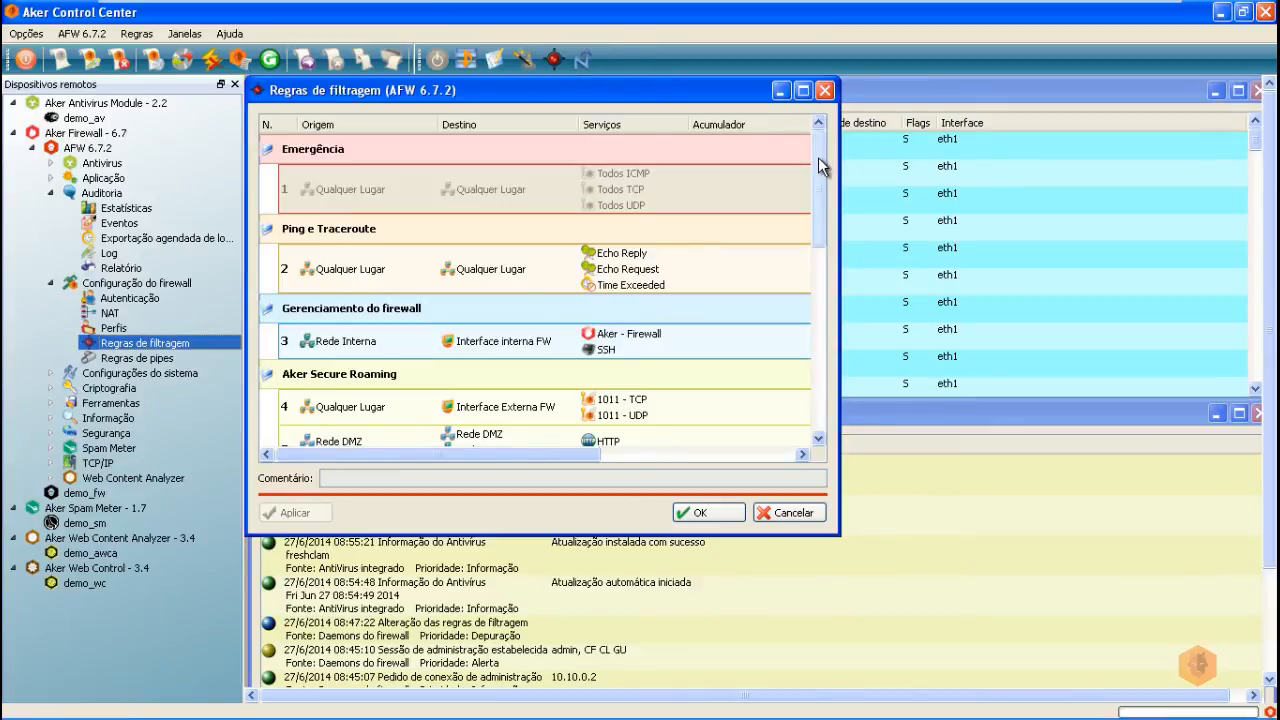
left_click_drag(818, 158, 840, 340)
left_click_drag(562, 93, 690, 151)
mouse_move(905, 209)
left_mouse_down()
mouse_move(933, 251)
mouse_move(911, 202)
left_mouse_up()
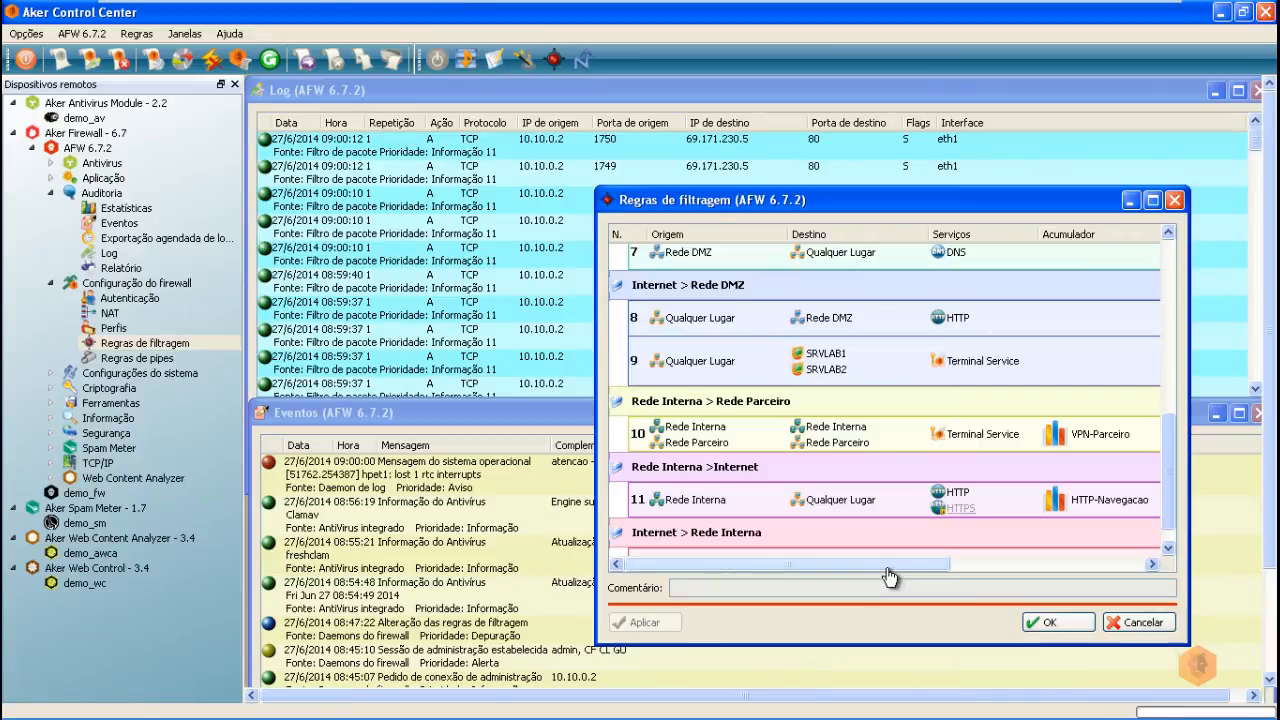
Step: Remove HTTP from rule 11's services, leaving only HTTPS
mouse_move(968, 500)
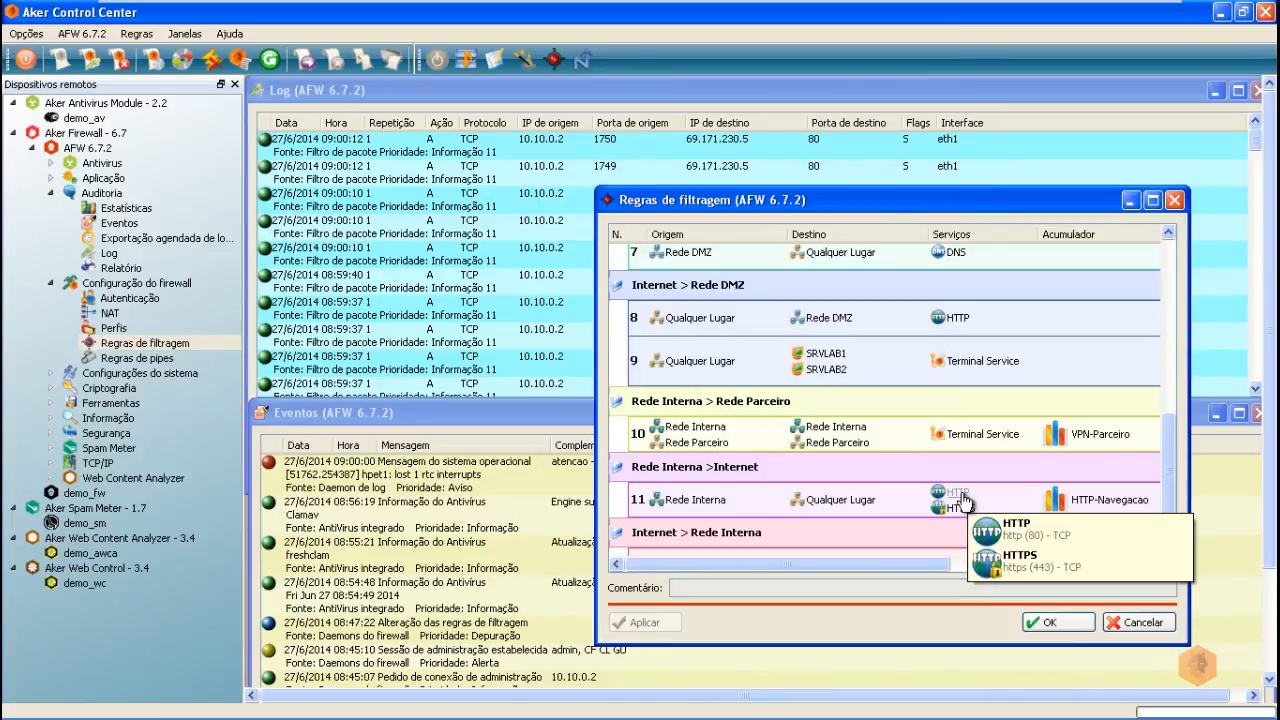
right_click(963, 502)
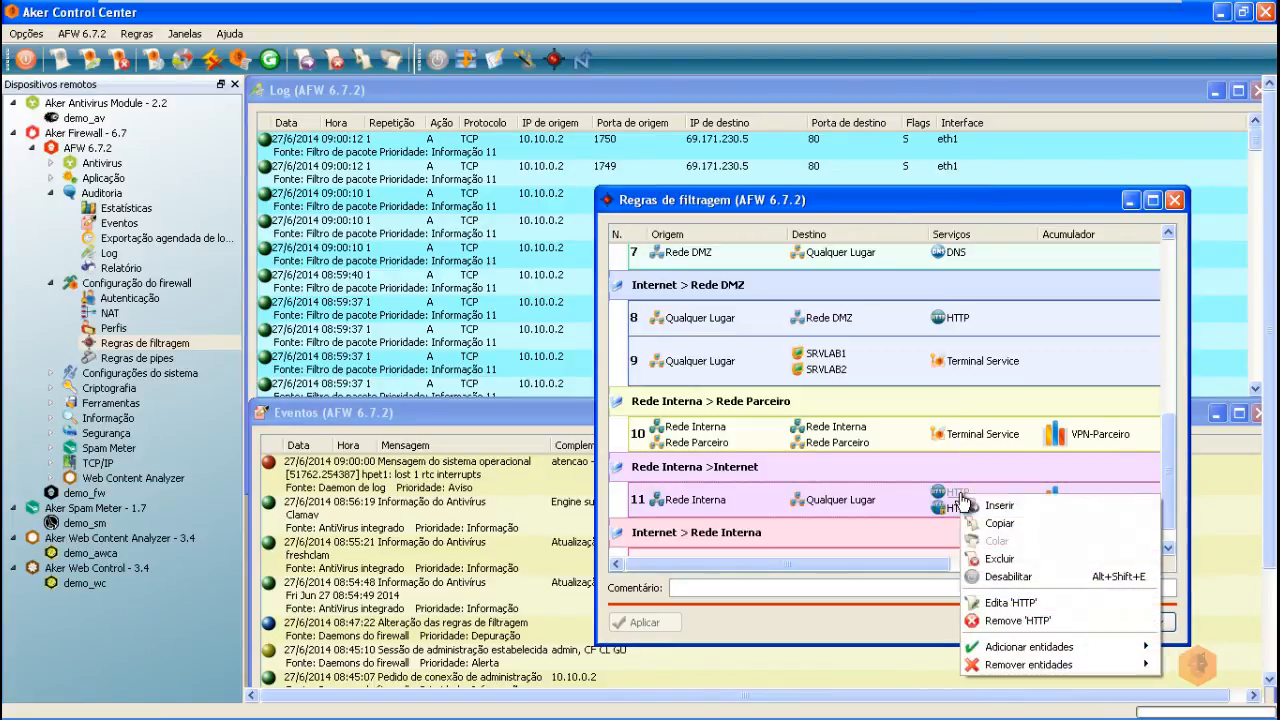
left_click(1010, 620)
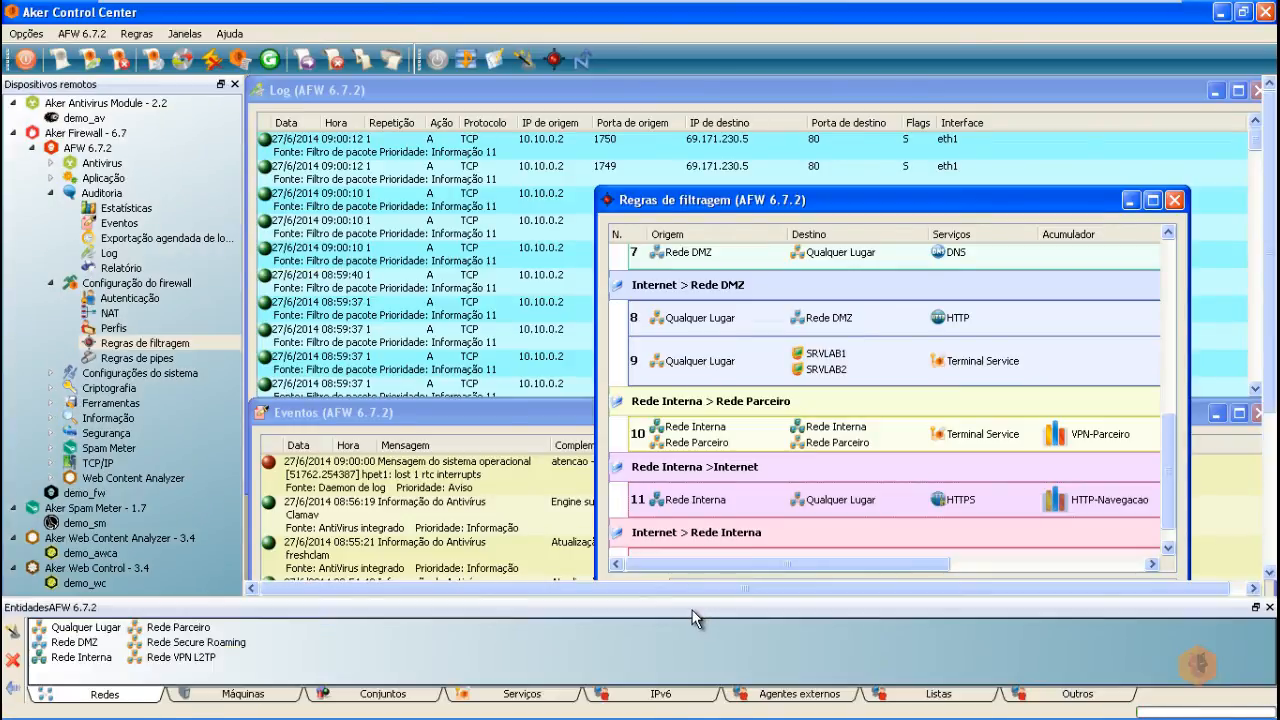
Step: Create service entity 'HTTP - Proxy' for TCP port 80 http, routed through Proxy HTTP
right_click(528, 705)
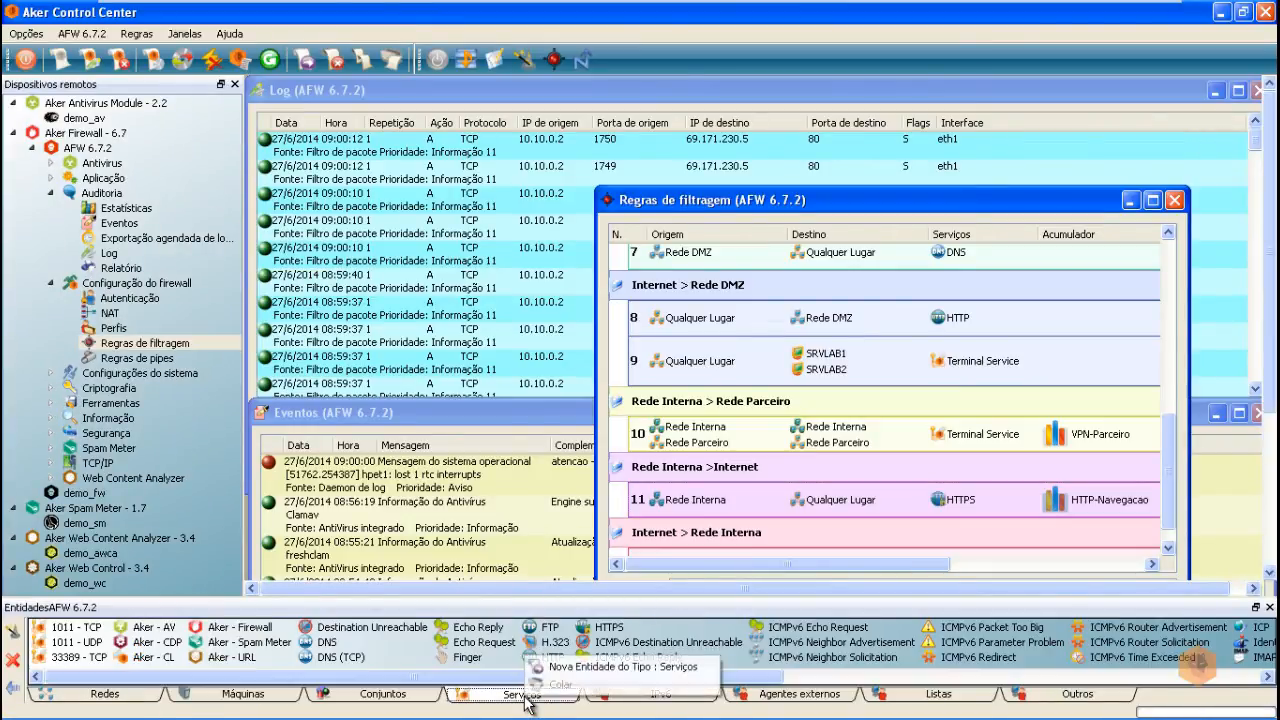
left_click(574, 668)
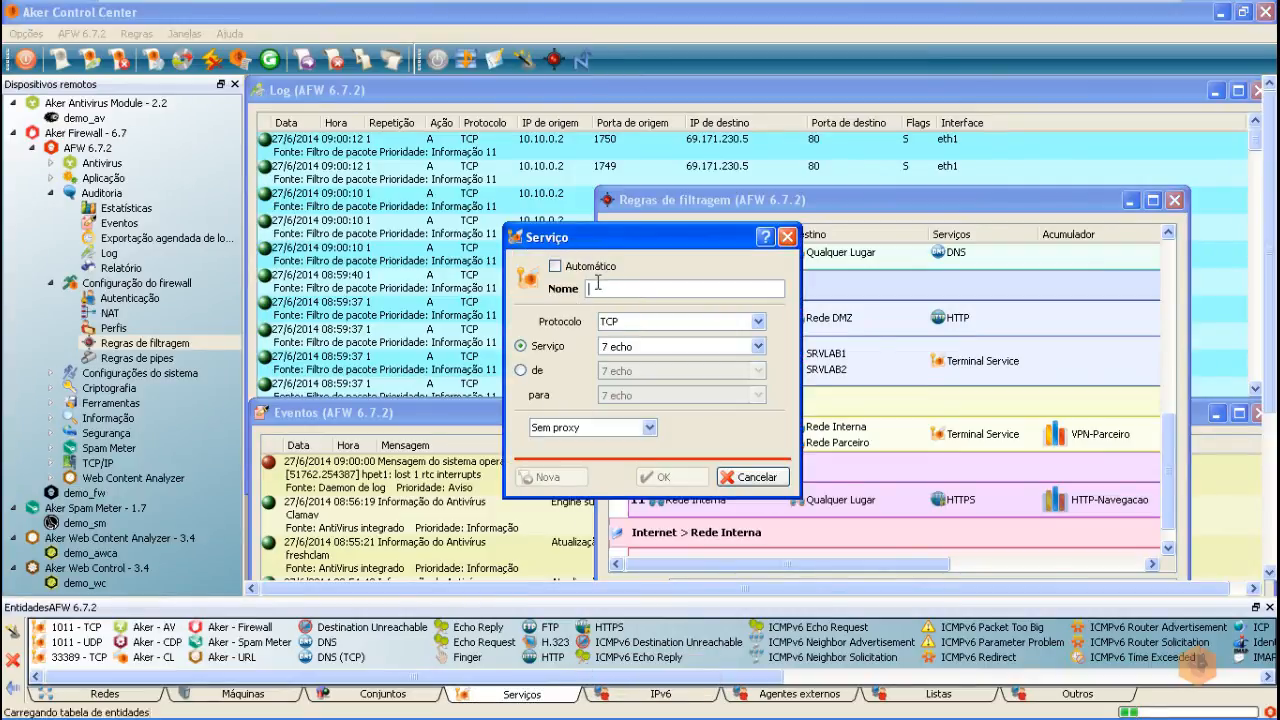
type("HTT")
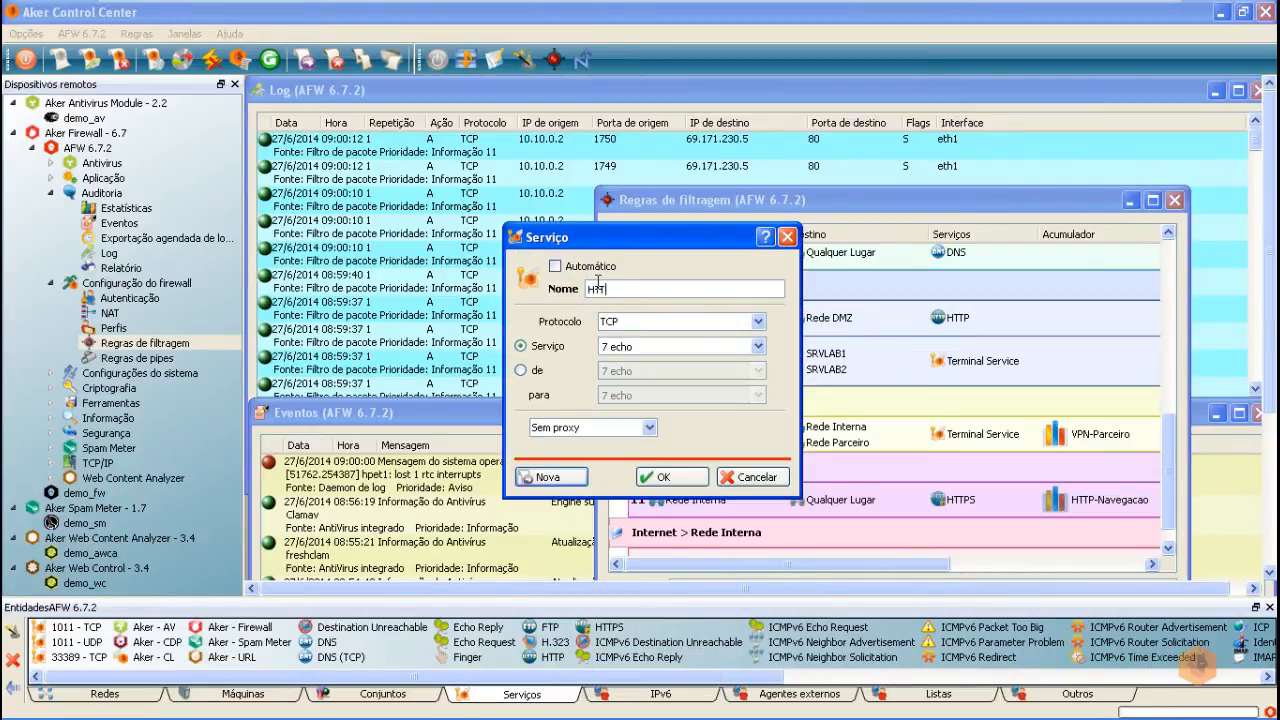
type("P -")
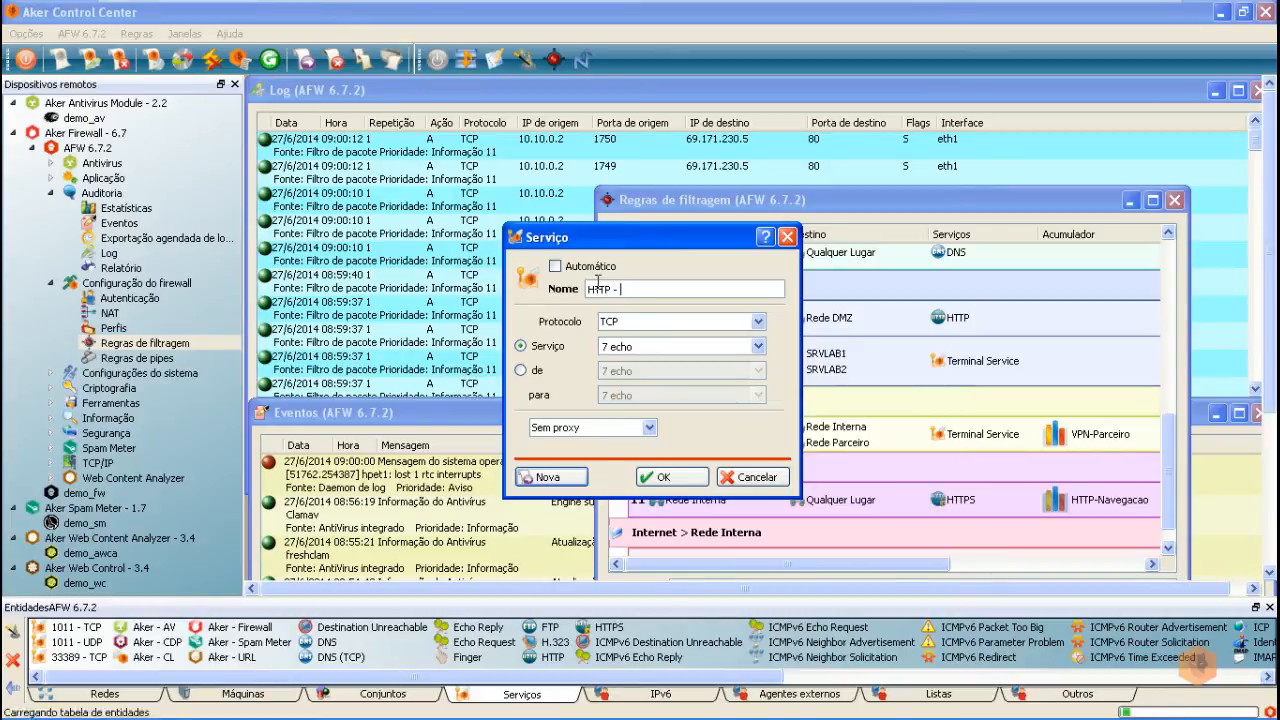
type(" _R")
type("ox")
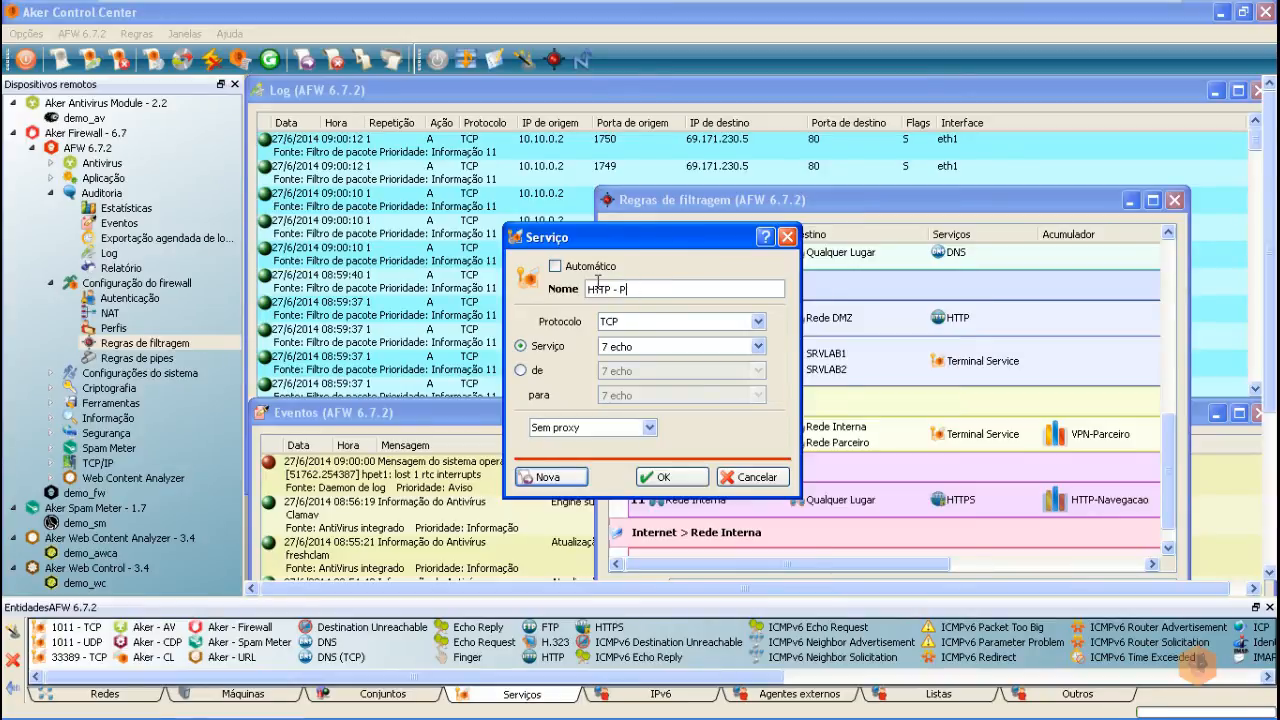
type("roxy")
left_click_drag(666, 346, 487, 347)
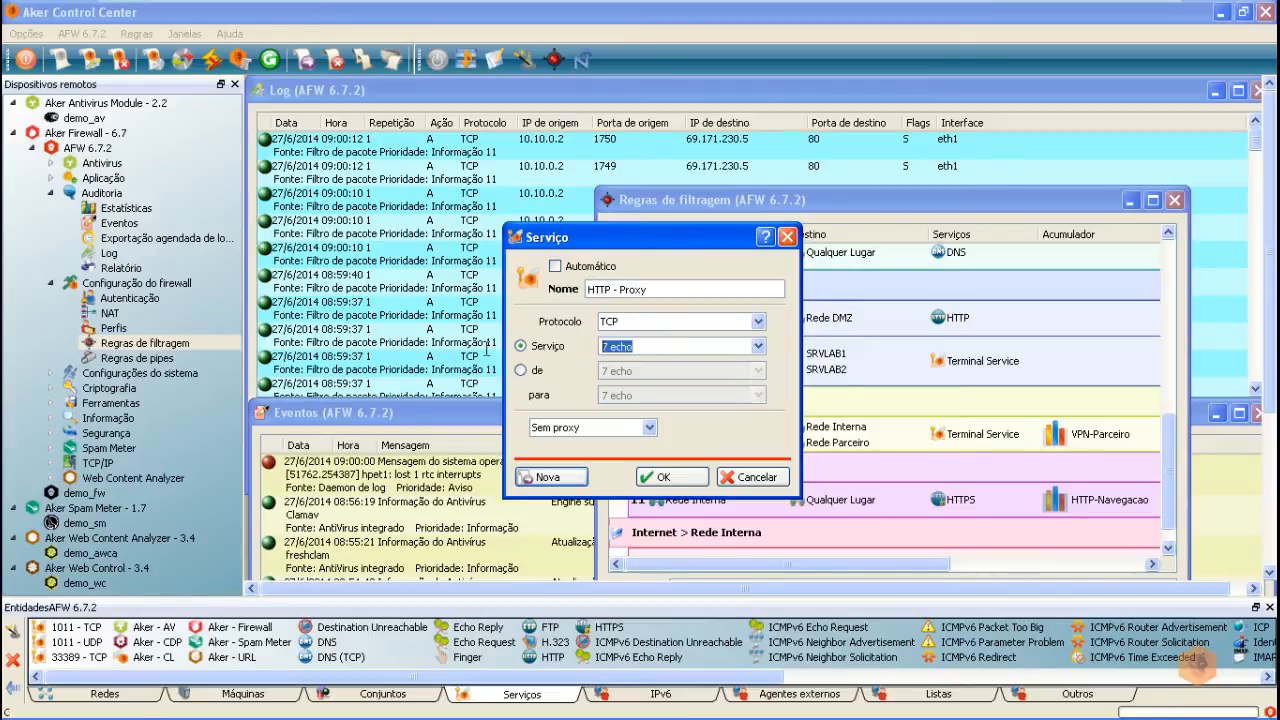
type("80 http")
left_click(578, 430)
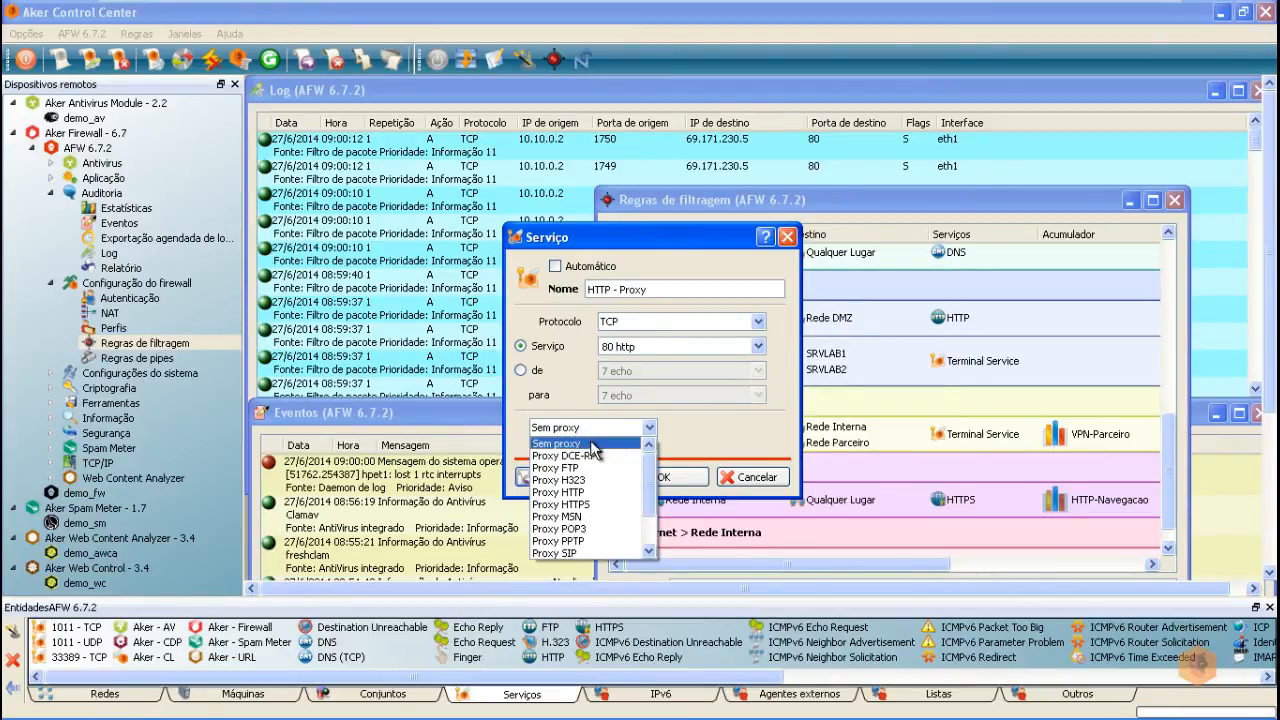
left_click(578, 492)
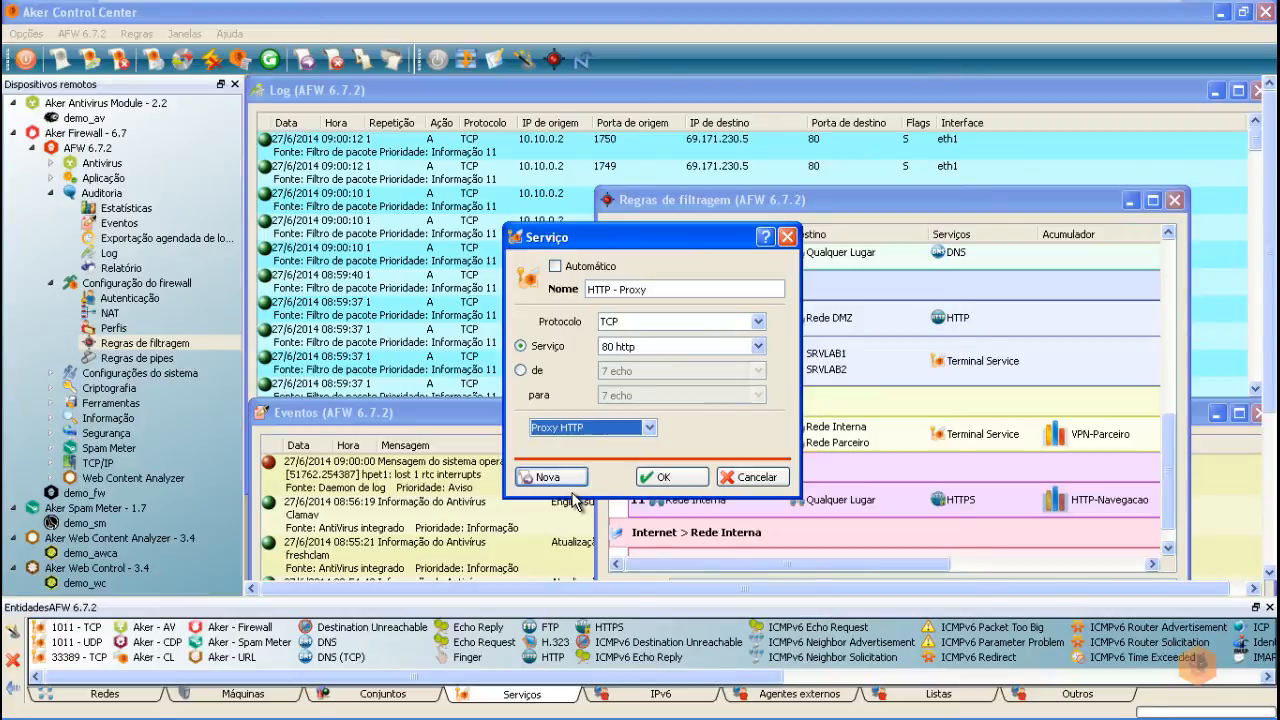
left_click(665, 478)
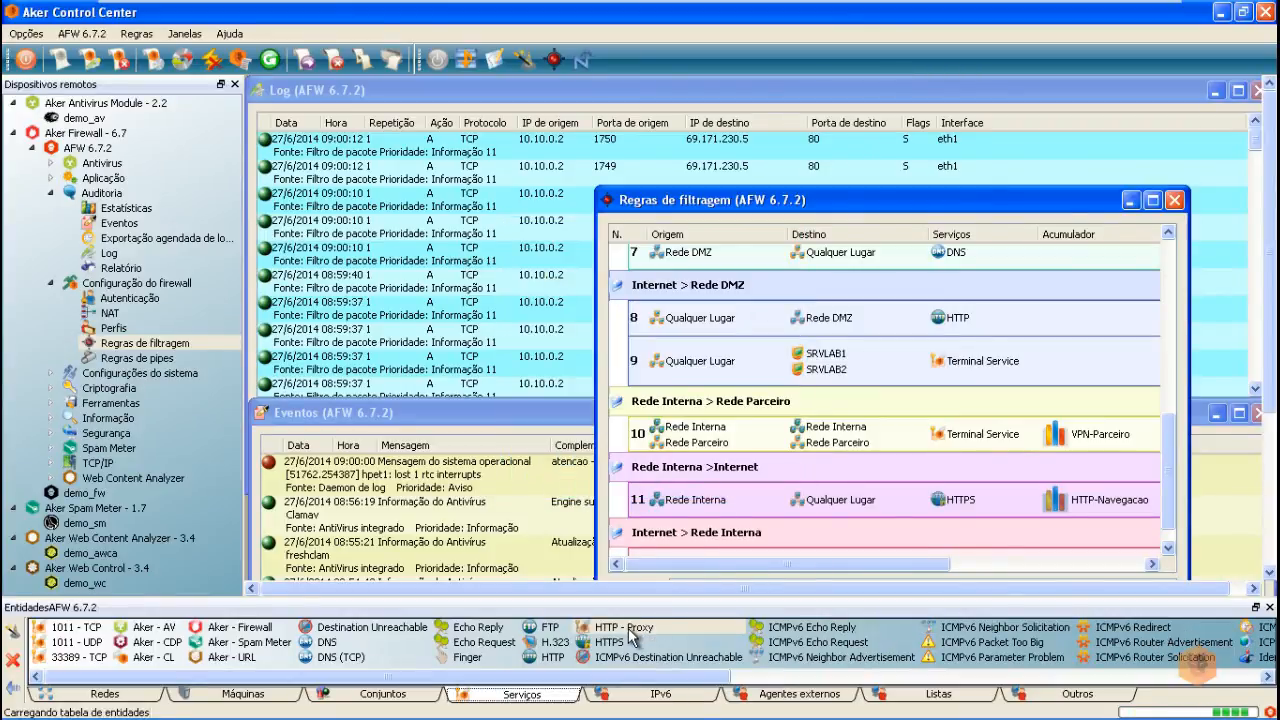
Step: Add HTTP - Proxy to rule 11's services, apply the filtering rules, and confirm the rule check
left_click_drag(632, 628, 970, 508)
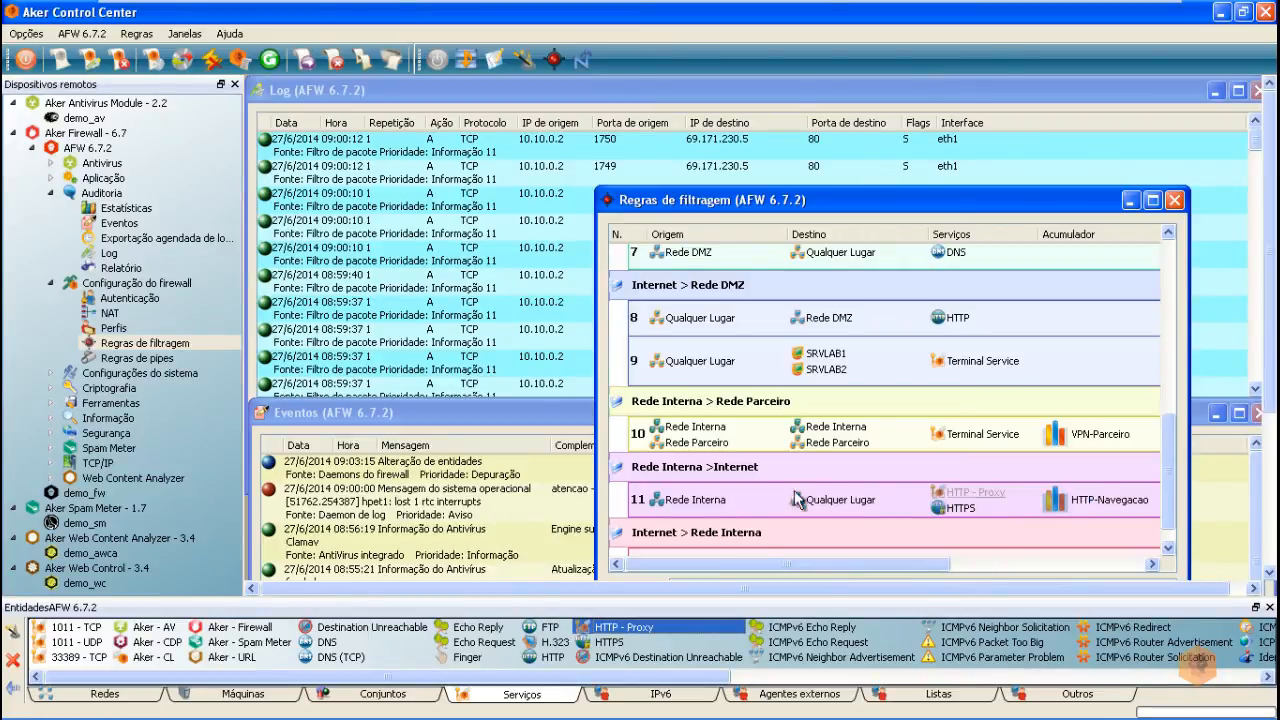
double_click(748, 200)
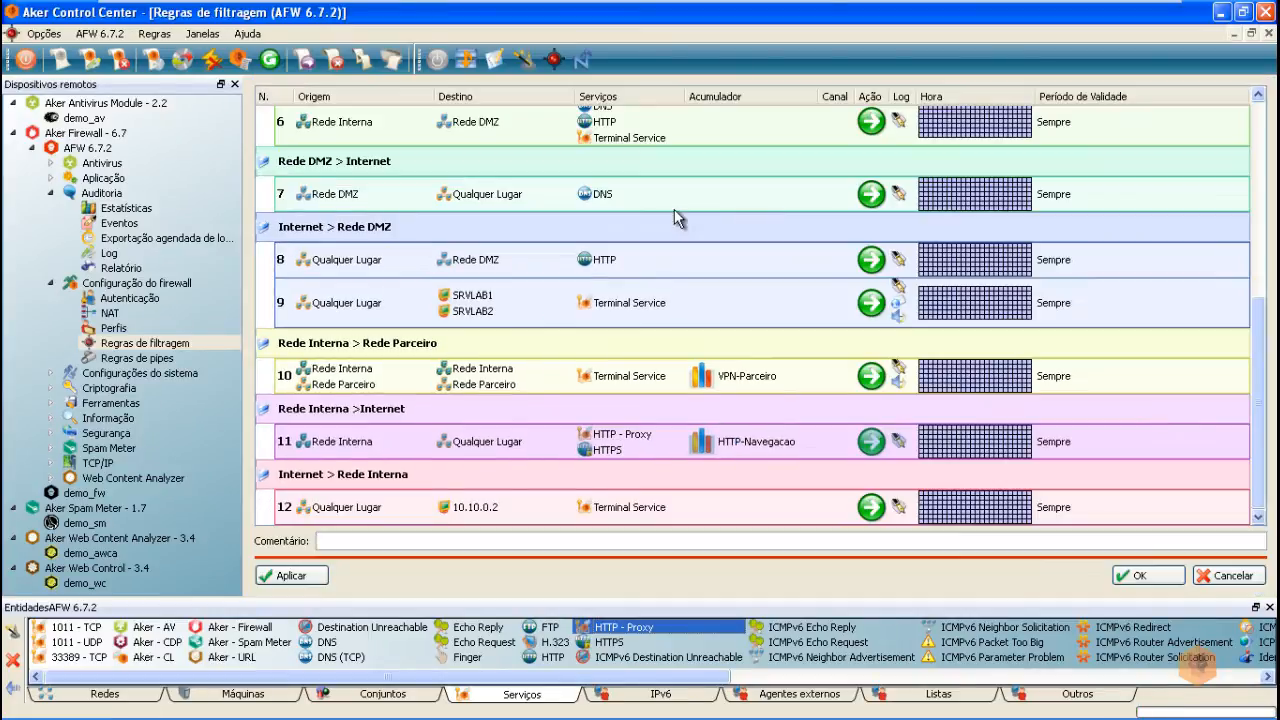
left_click(302, 578)
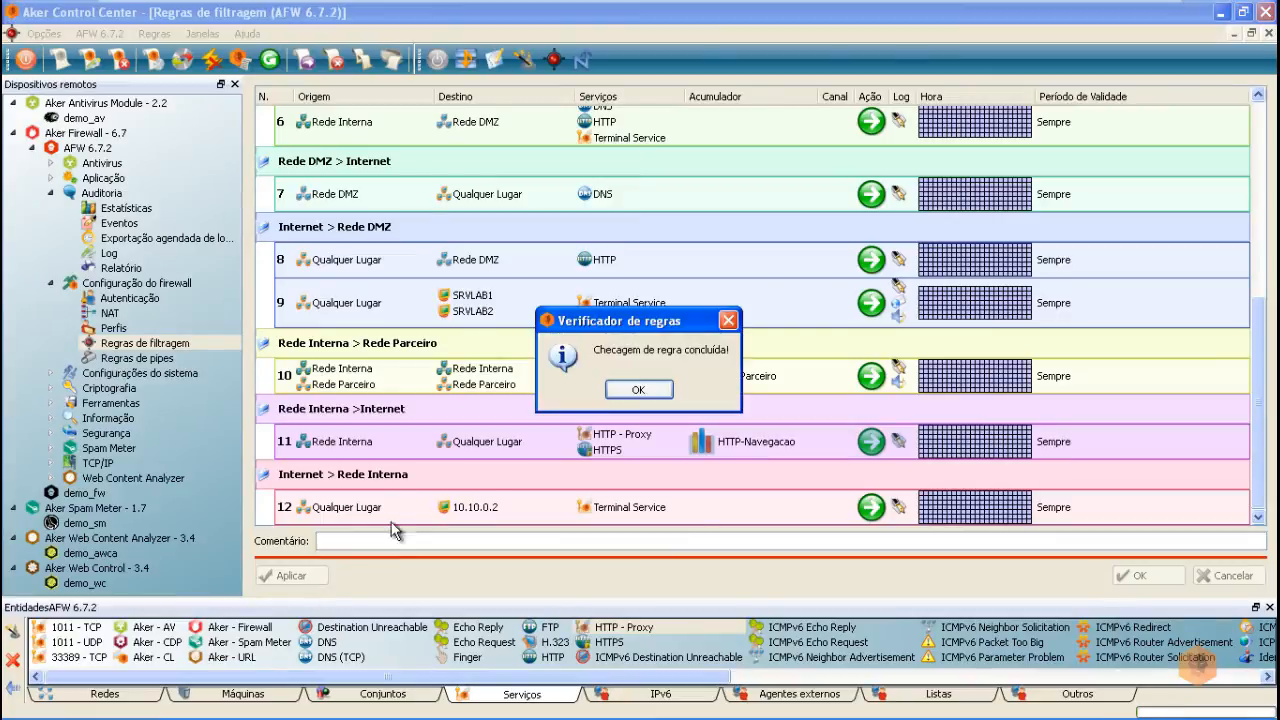
left_click(640, 392)
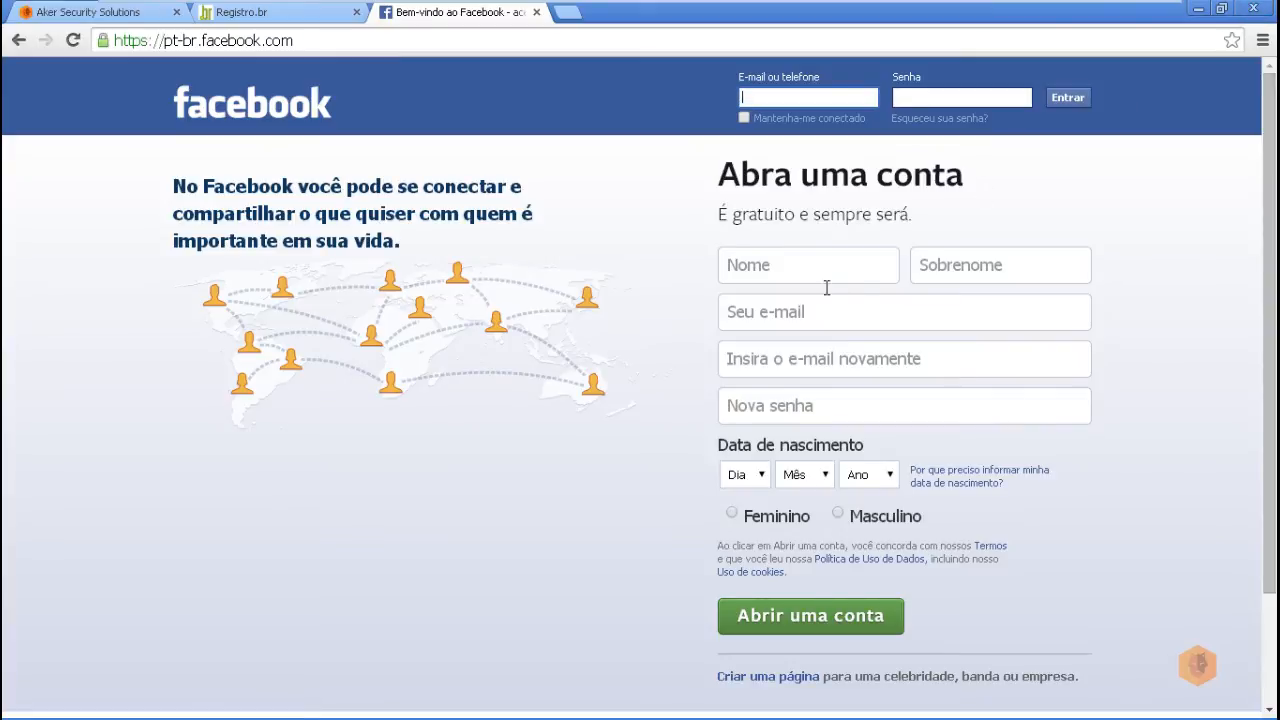
left_click(1253, 8)
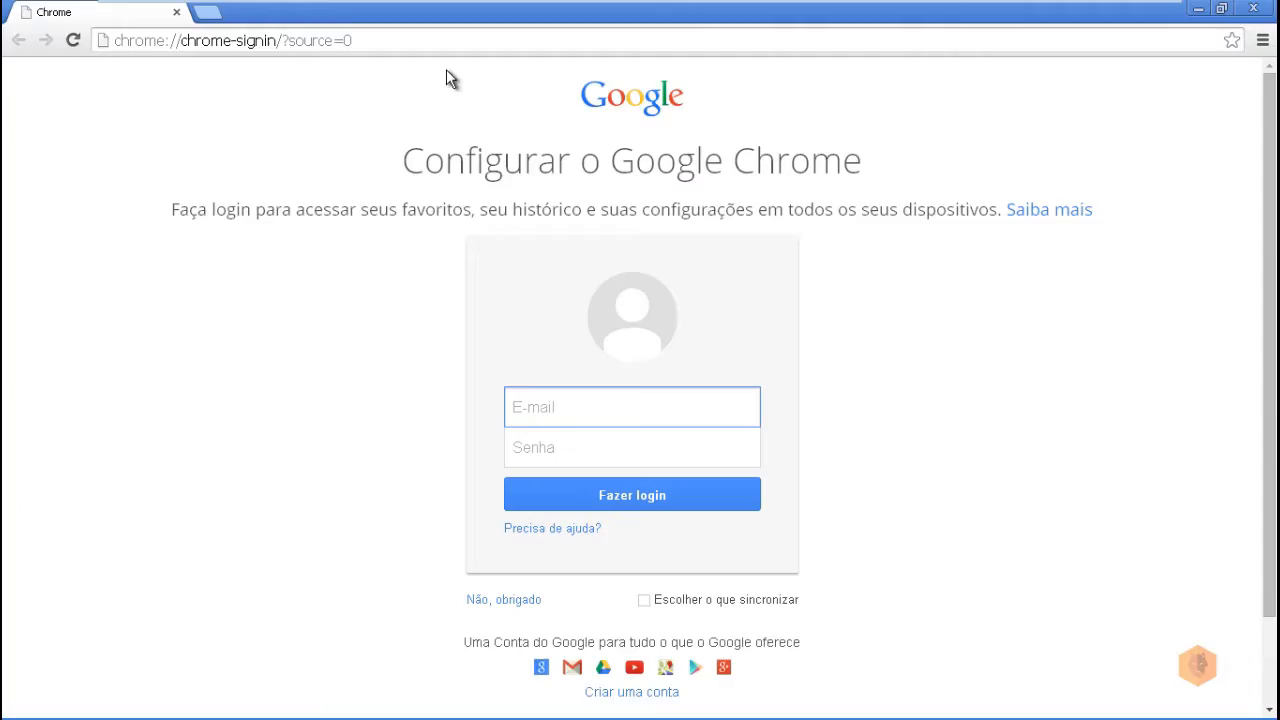
left_click(451, 46)
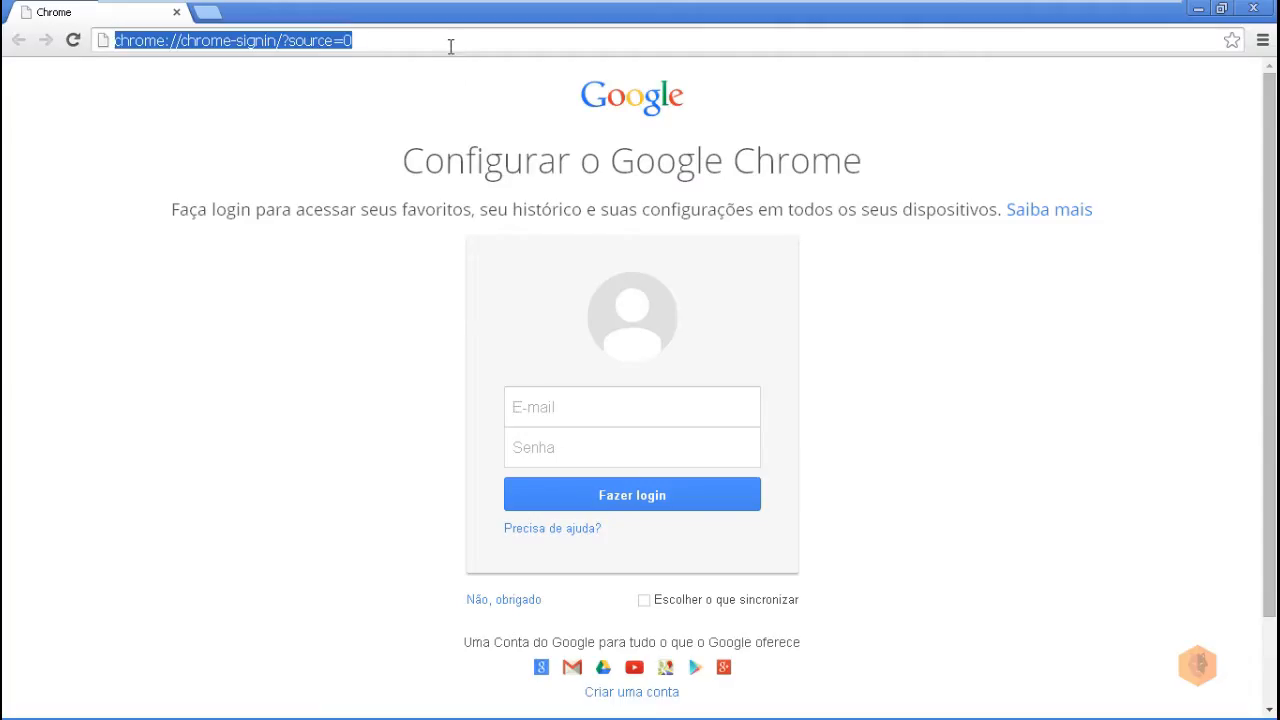
type("ww")
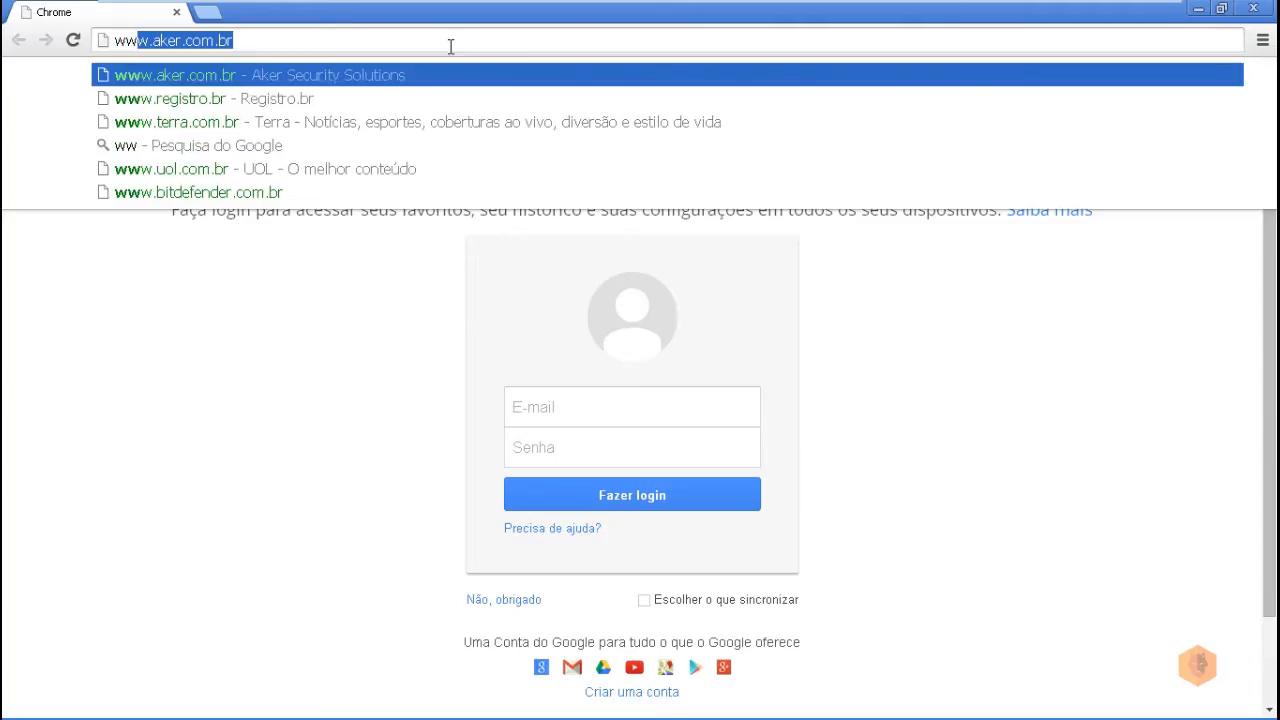
key("Return")
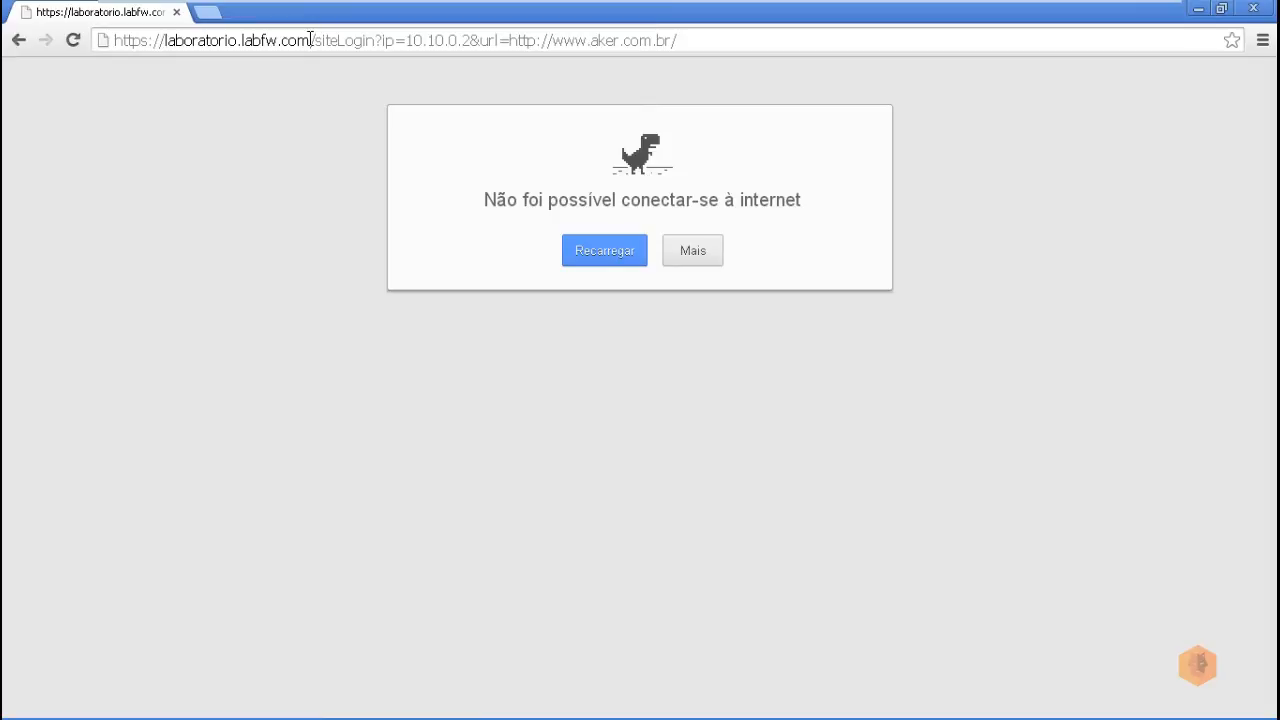
Step: Replace laboratorio.labfw.com with 10.10.0.1 in the address to reach the siteLogin page
left_click_drag(310, 40, 165, 50)
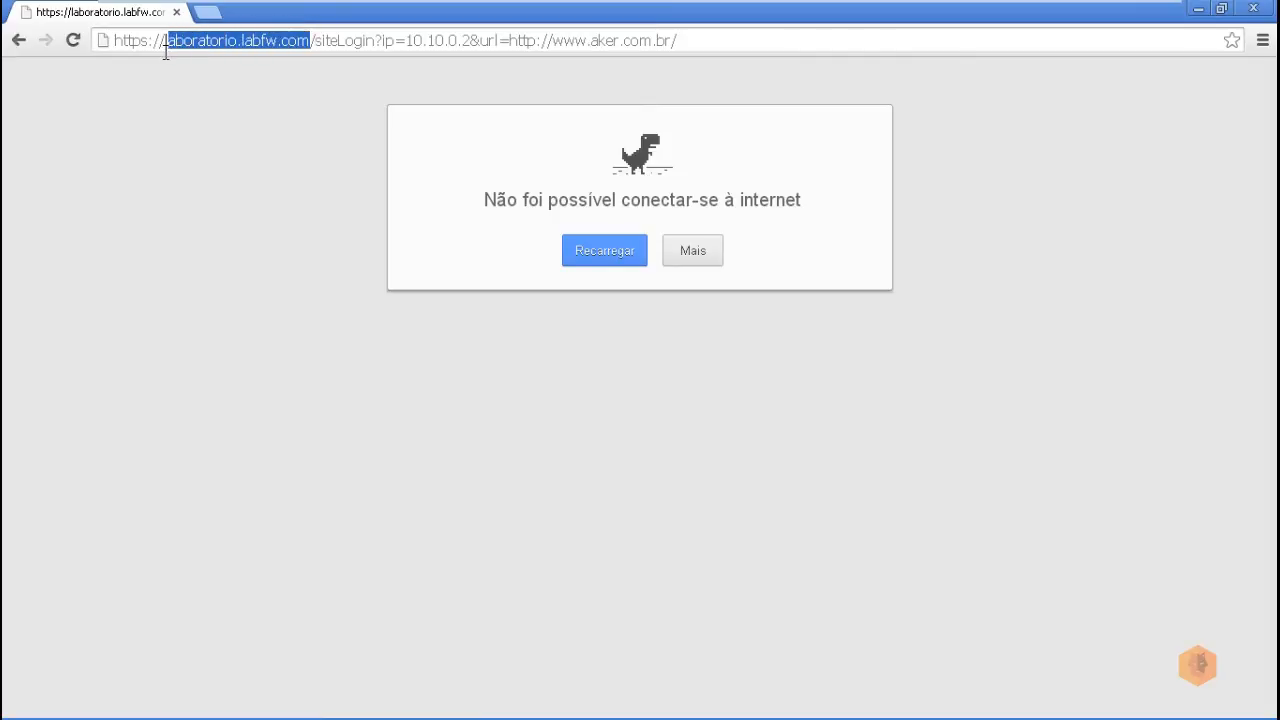
type("10")
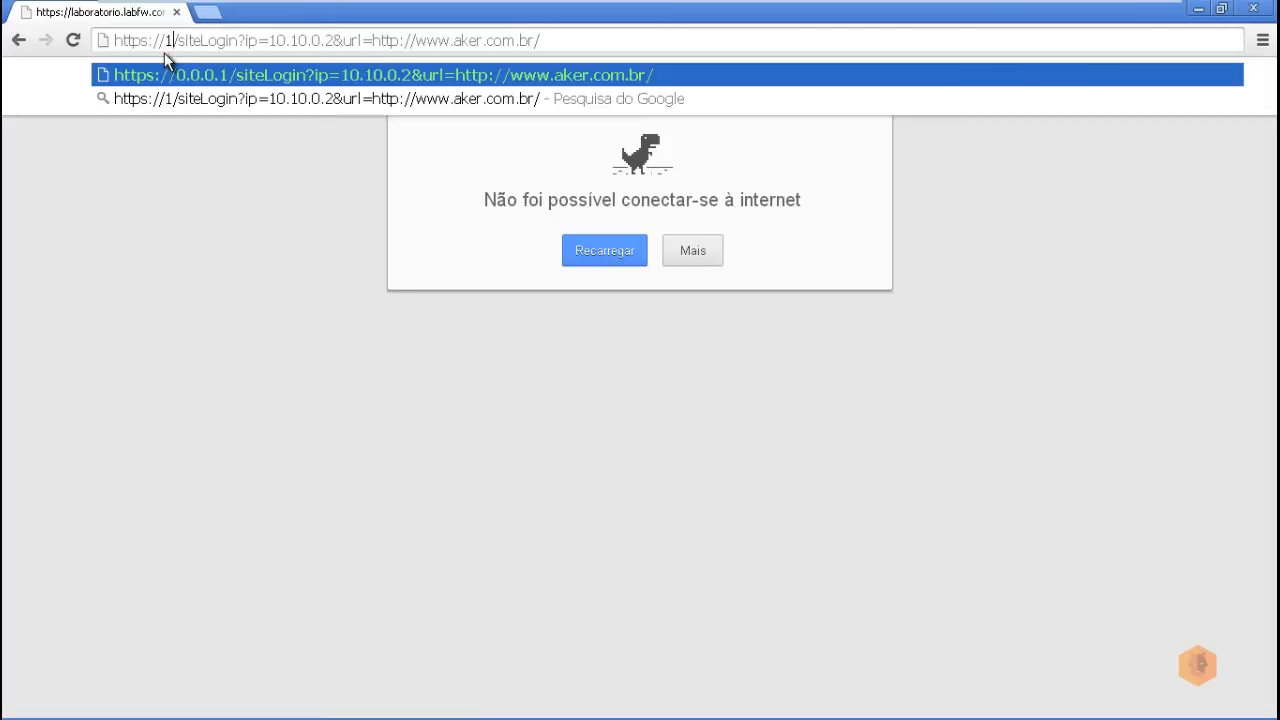
type(".10.")
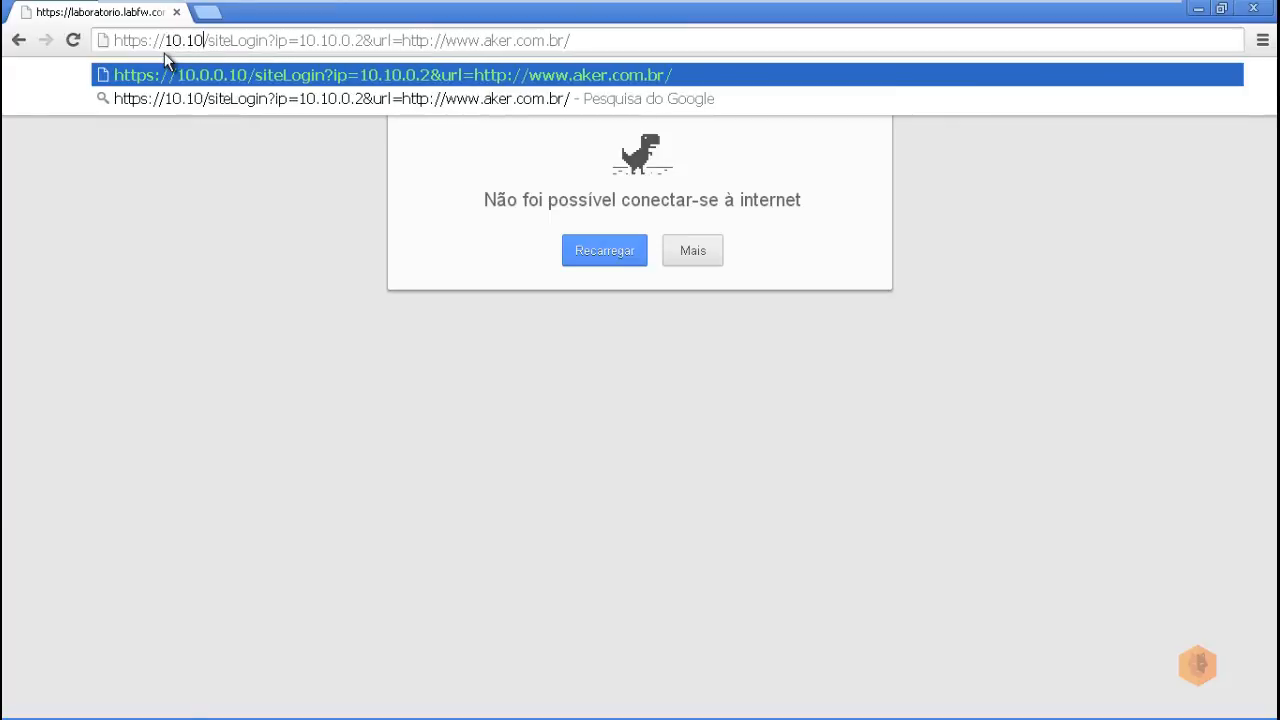
type("0.1")
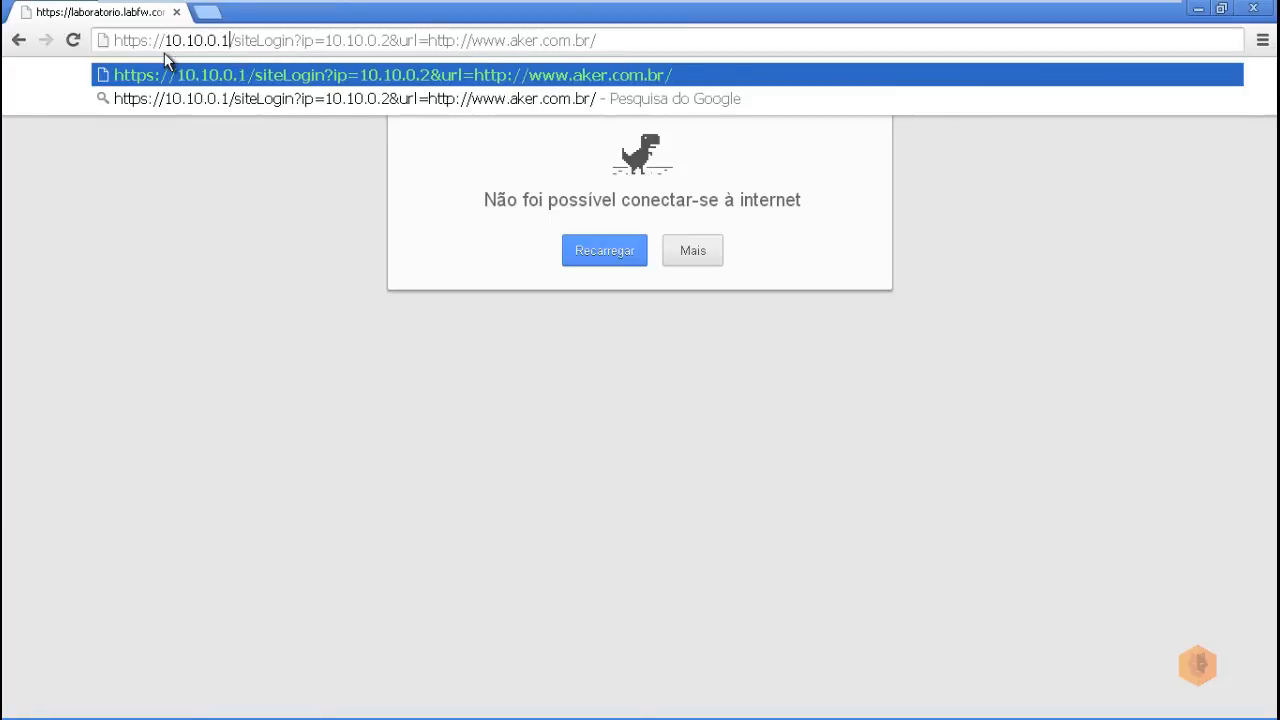
key("Return")
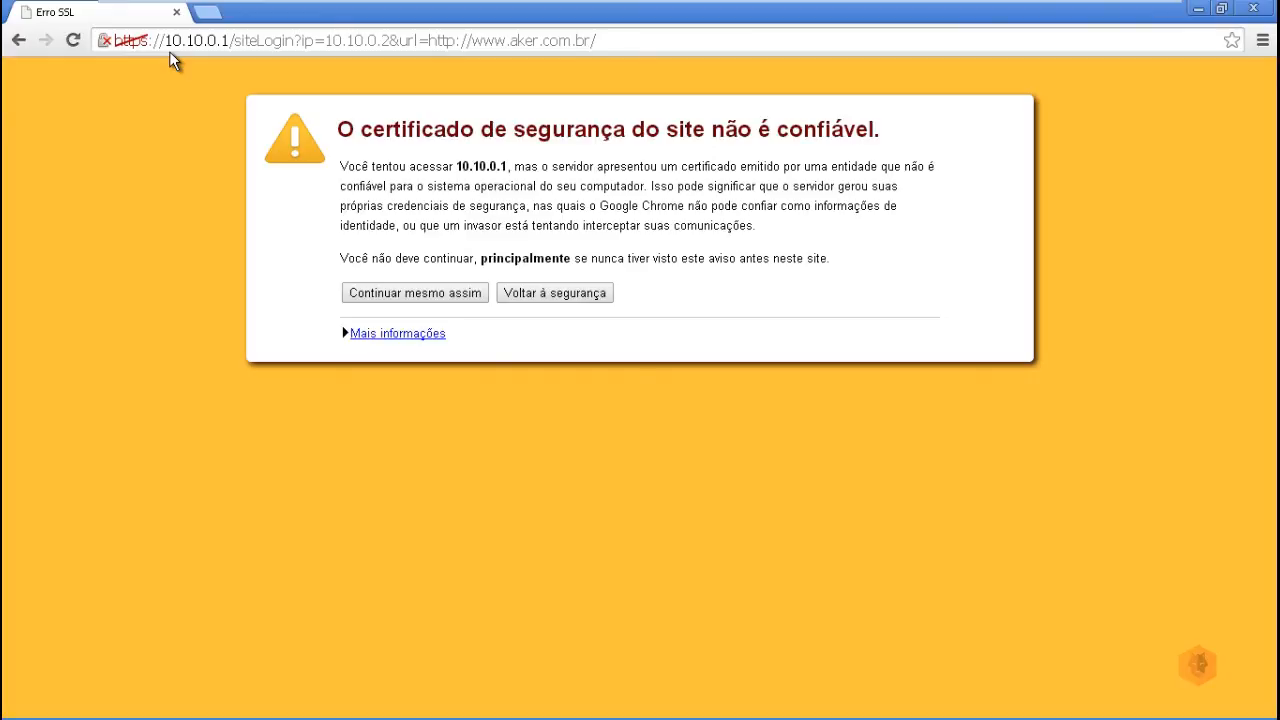
Step: Bypass the 10.10.0.1 certificate warning and sign in with the portal user name and password
left_click(393, 293)
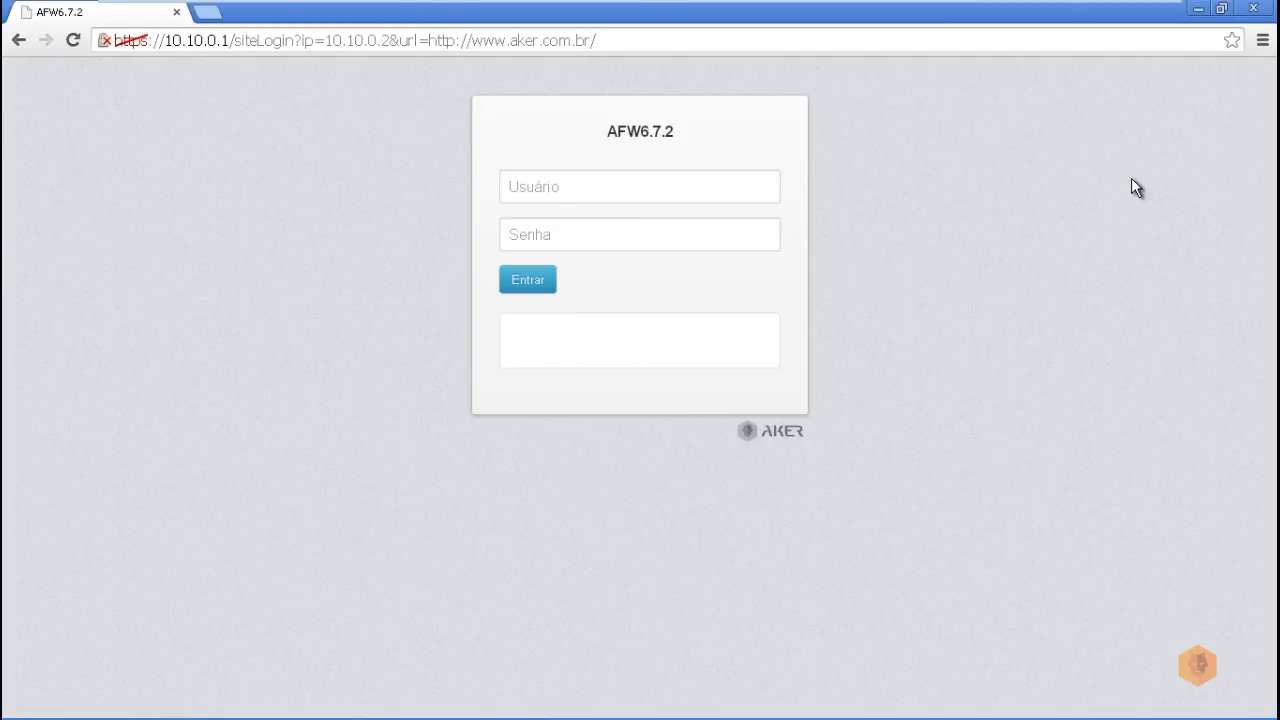
double_click(648, 132)
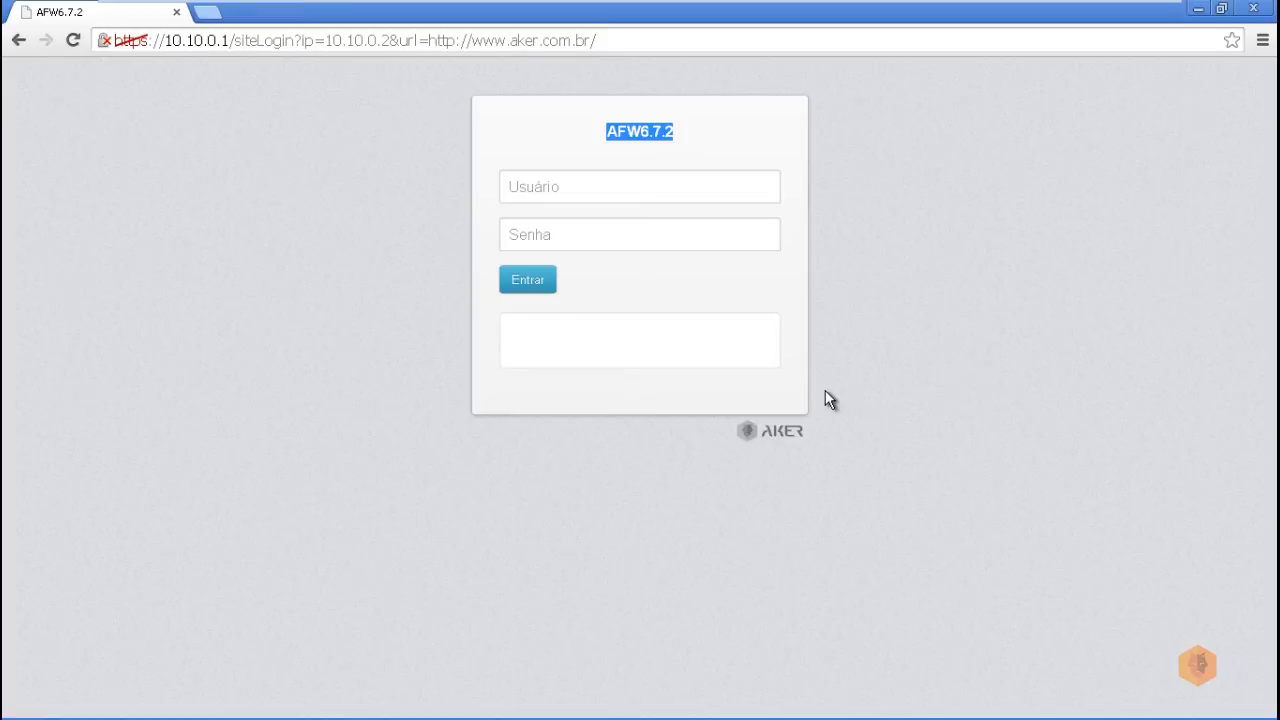
left_click(530, 180)
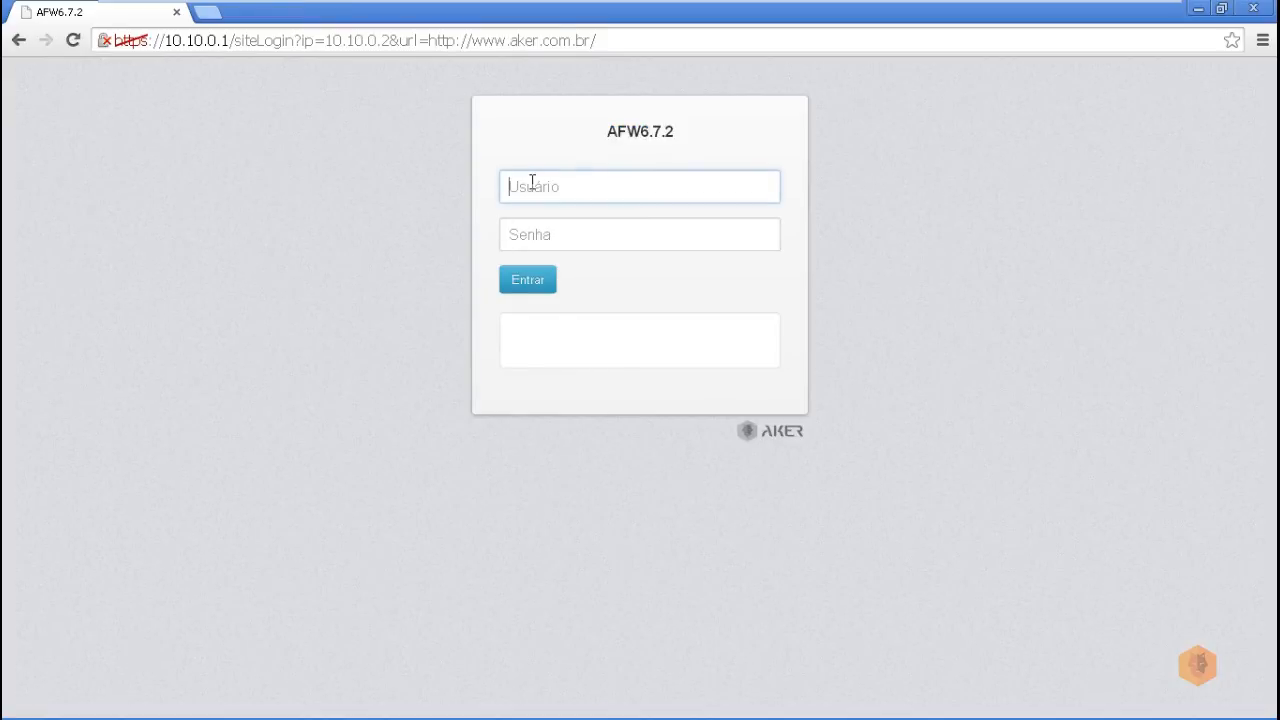
type("aa")
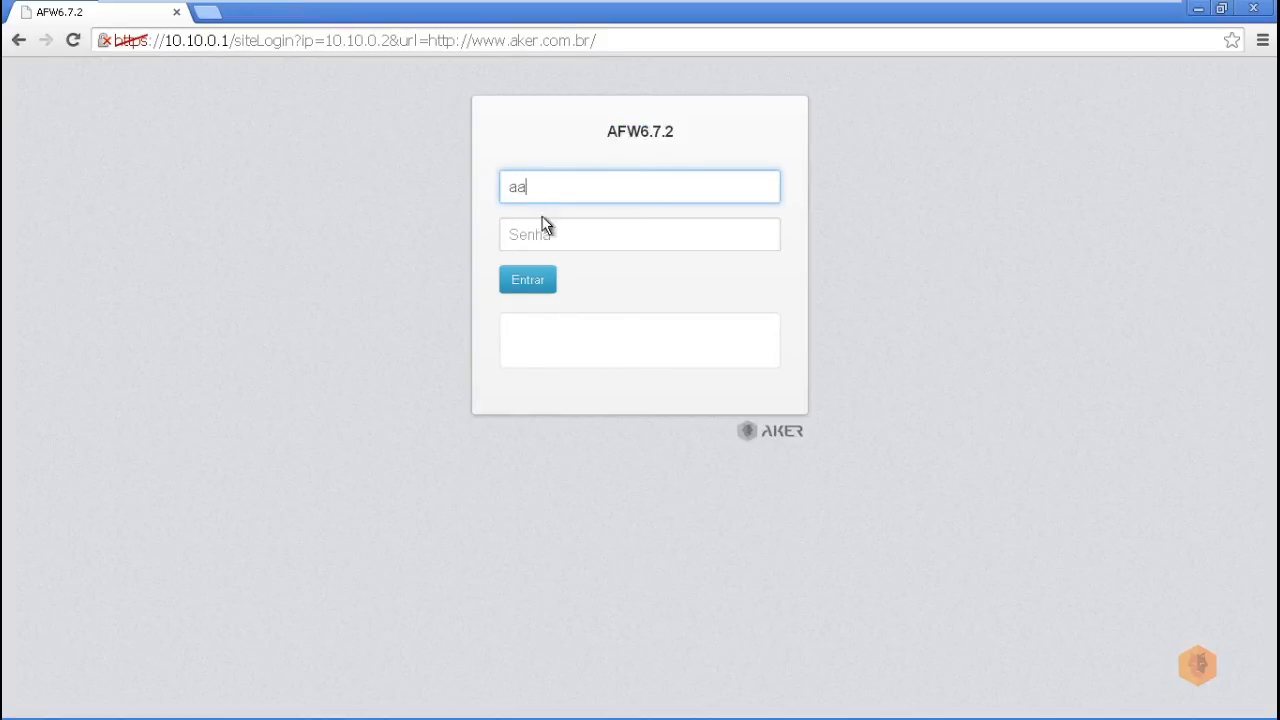
left_click(560, 243)
type("aaa")
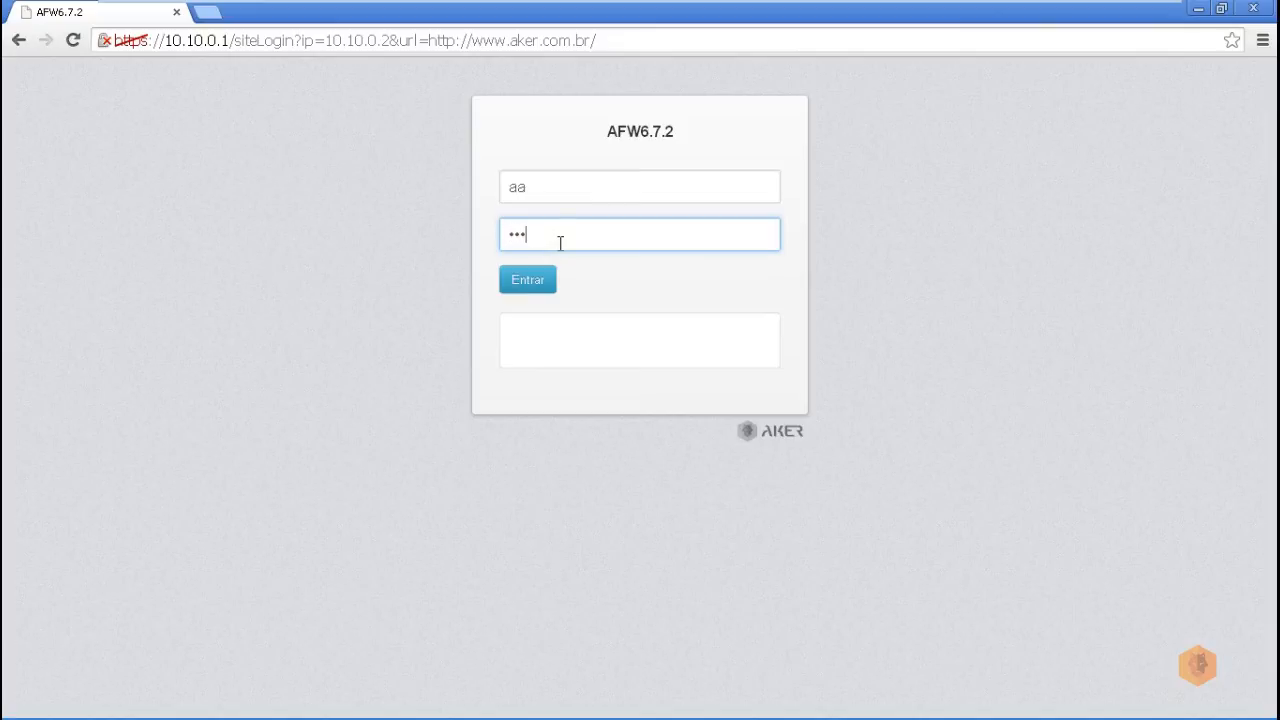
type("aaa")
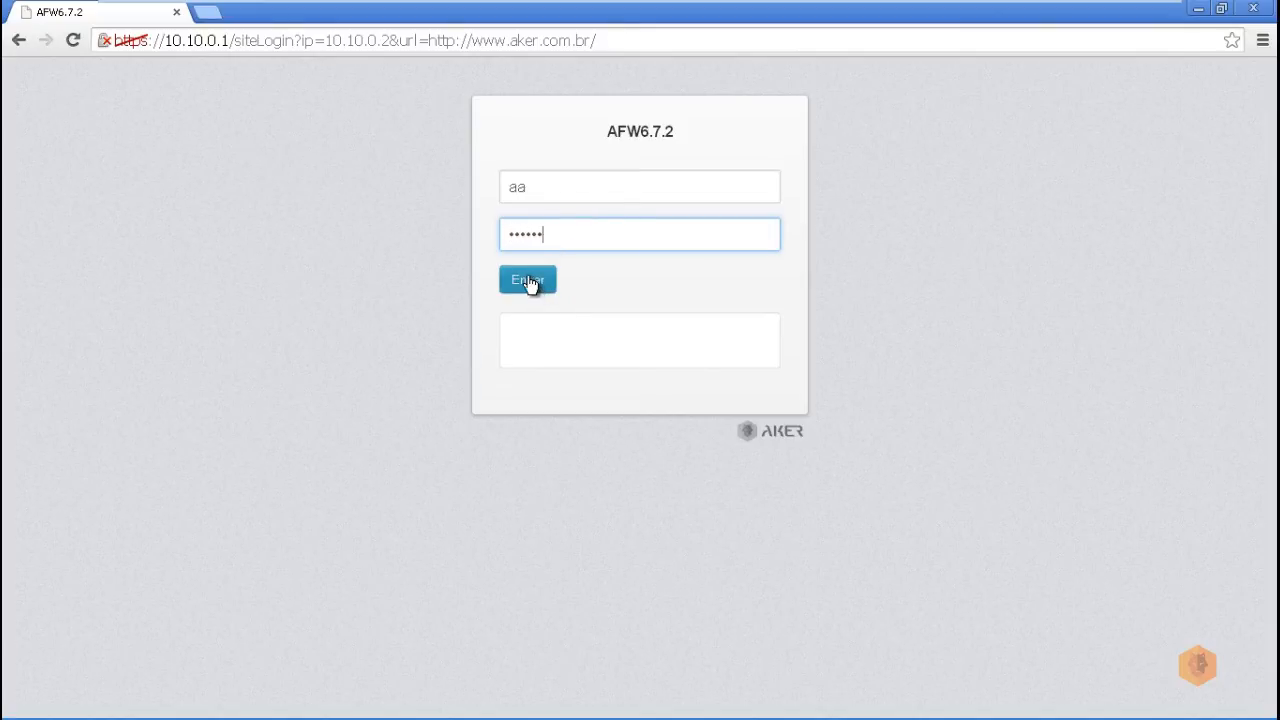
left_click(530, 284)
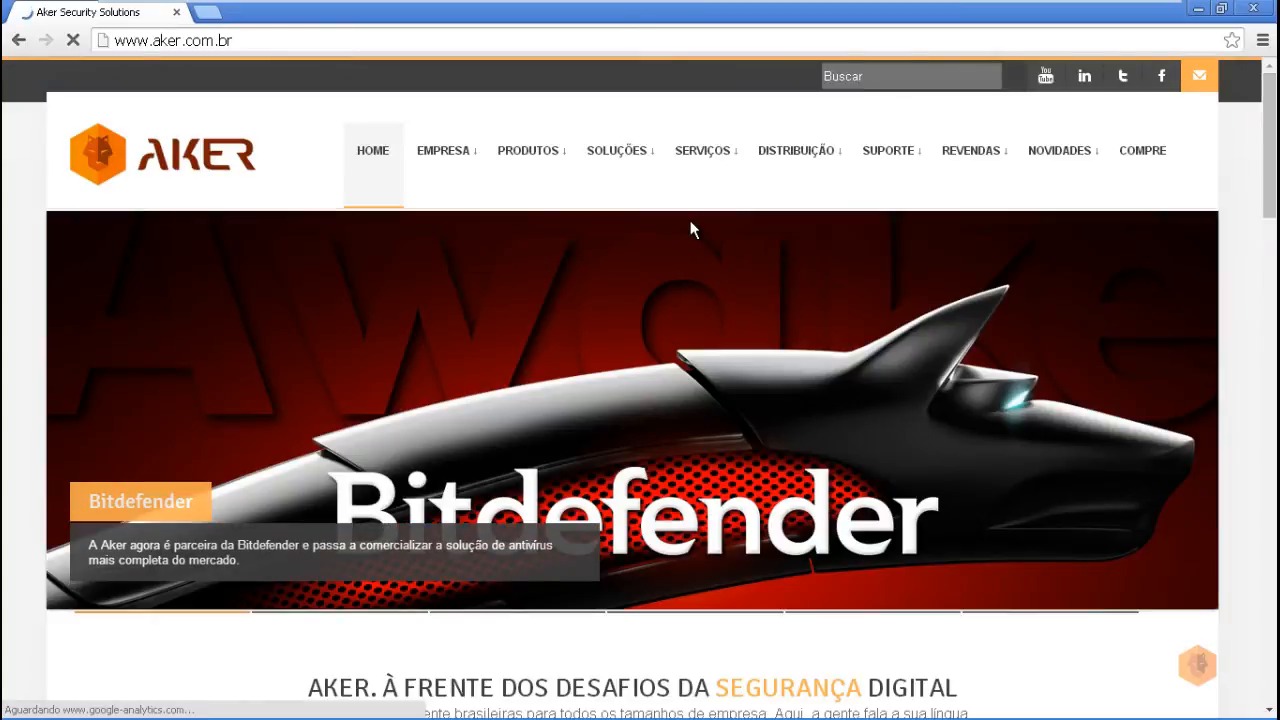
mouse_move(669, 190)
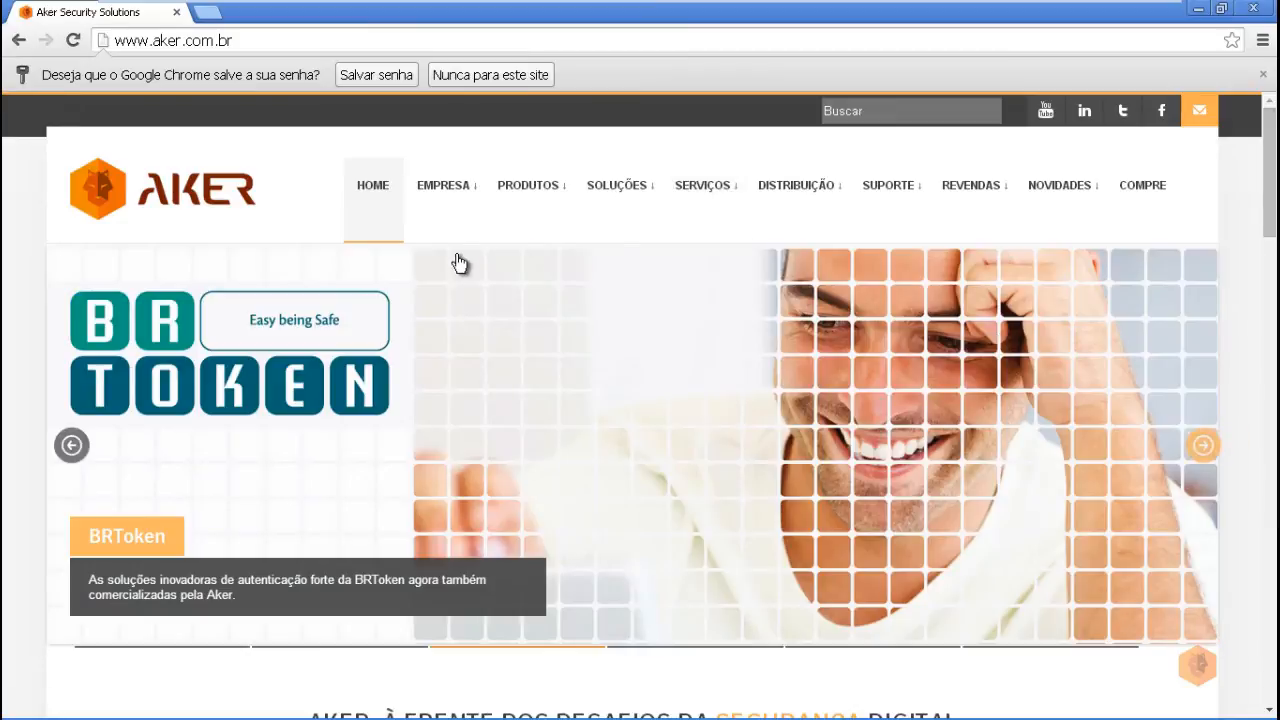
mouse_move(466, 226)
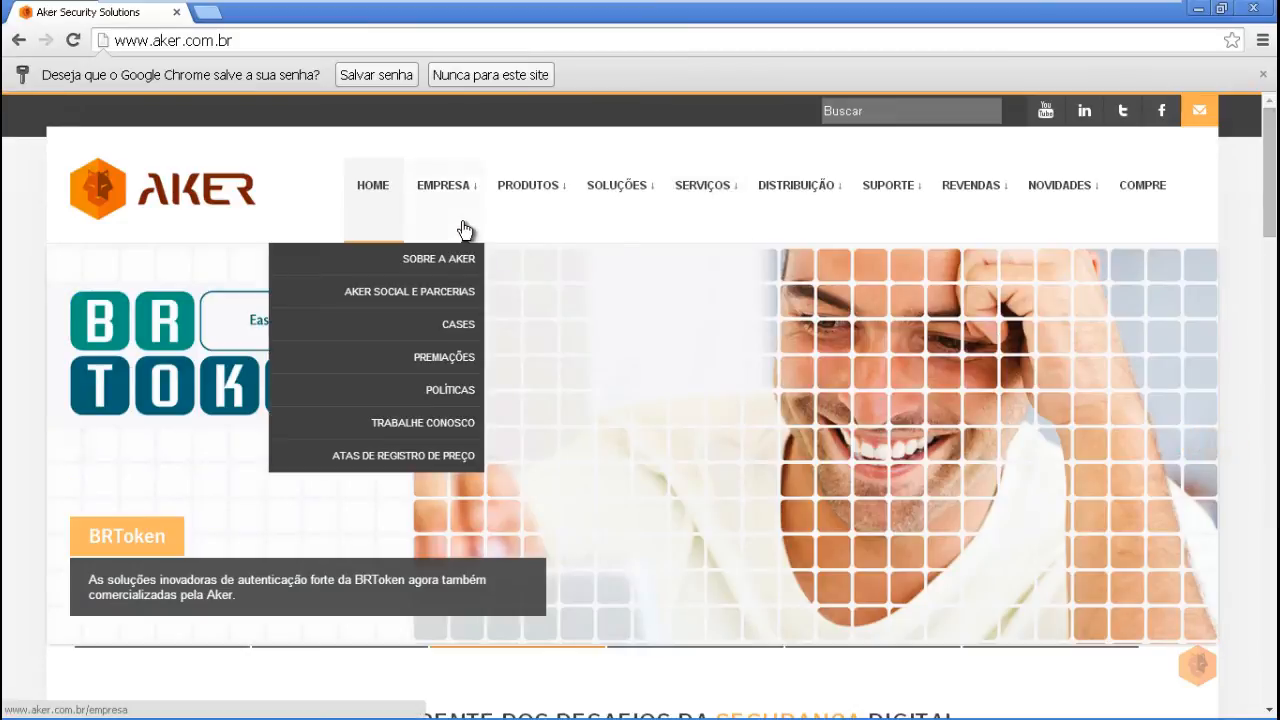
mouse_move(494, 194)
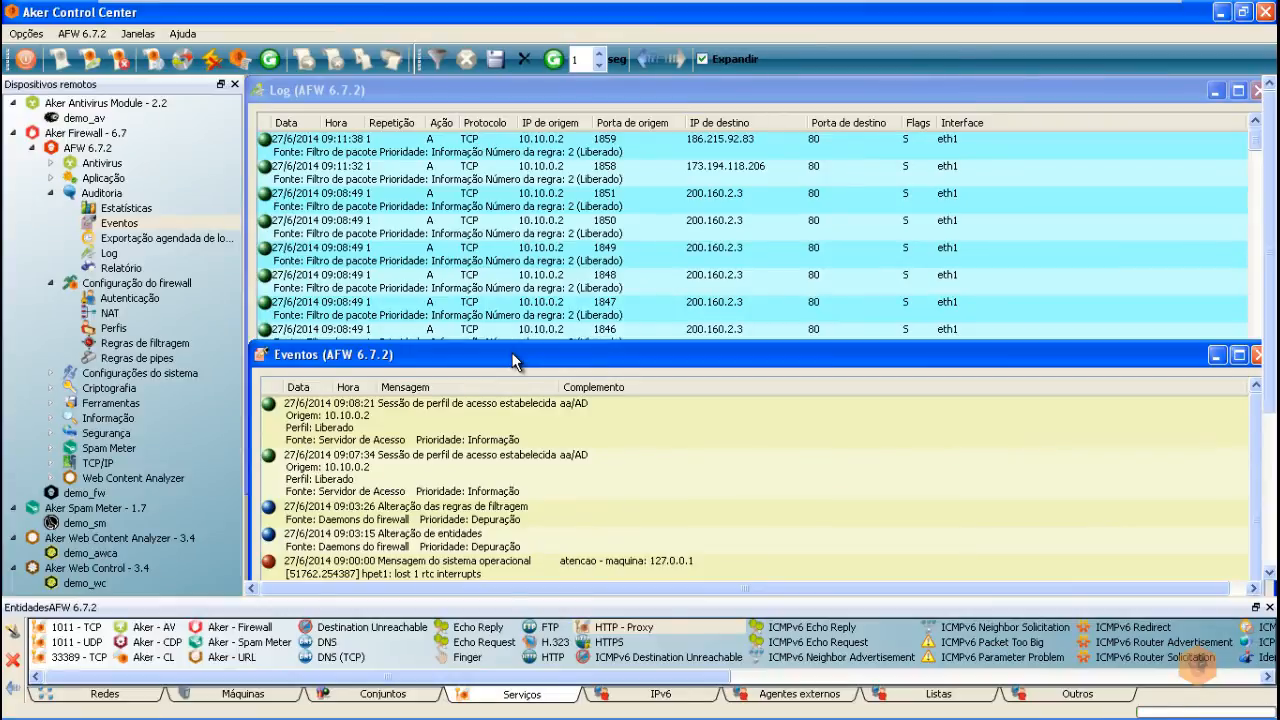
left_click(510, 437)
left_click(525, 478)
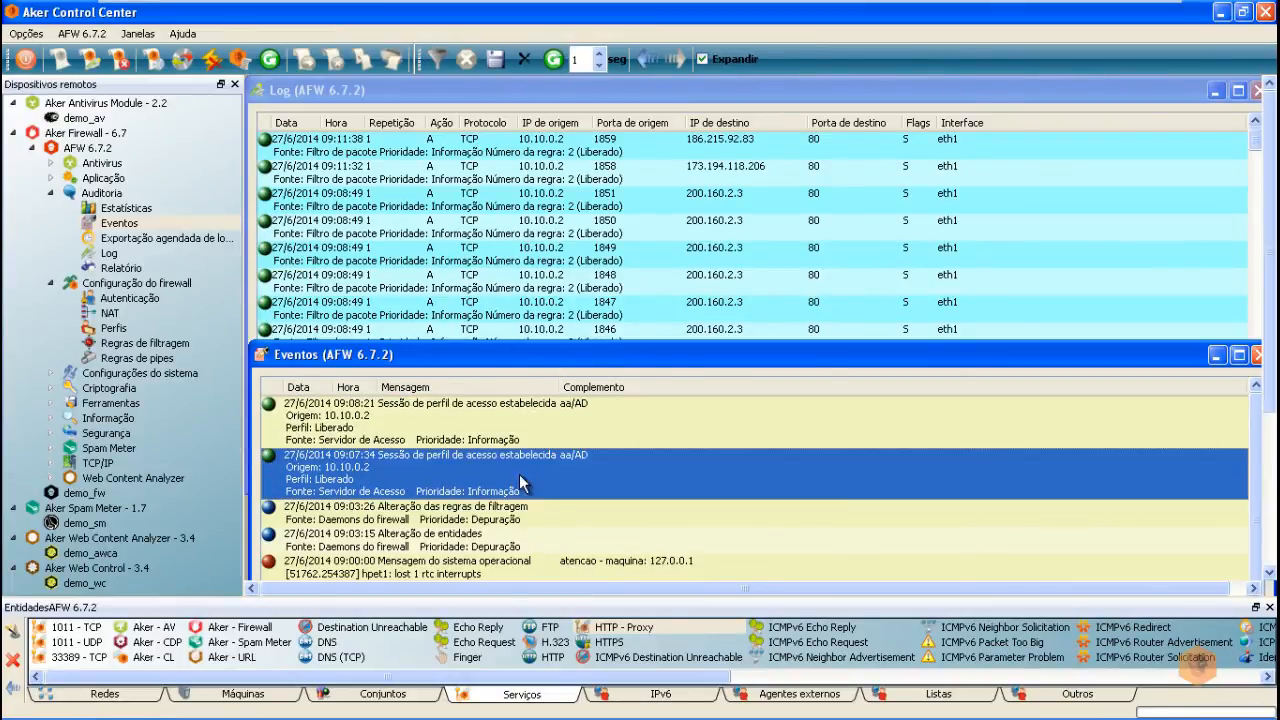
left_click(567, 513)
left_click(564, 541)
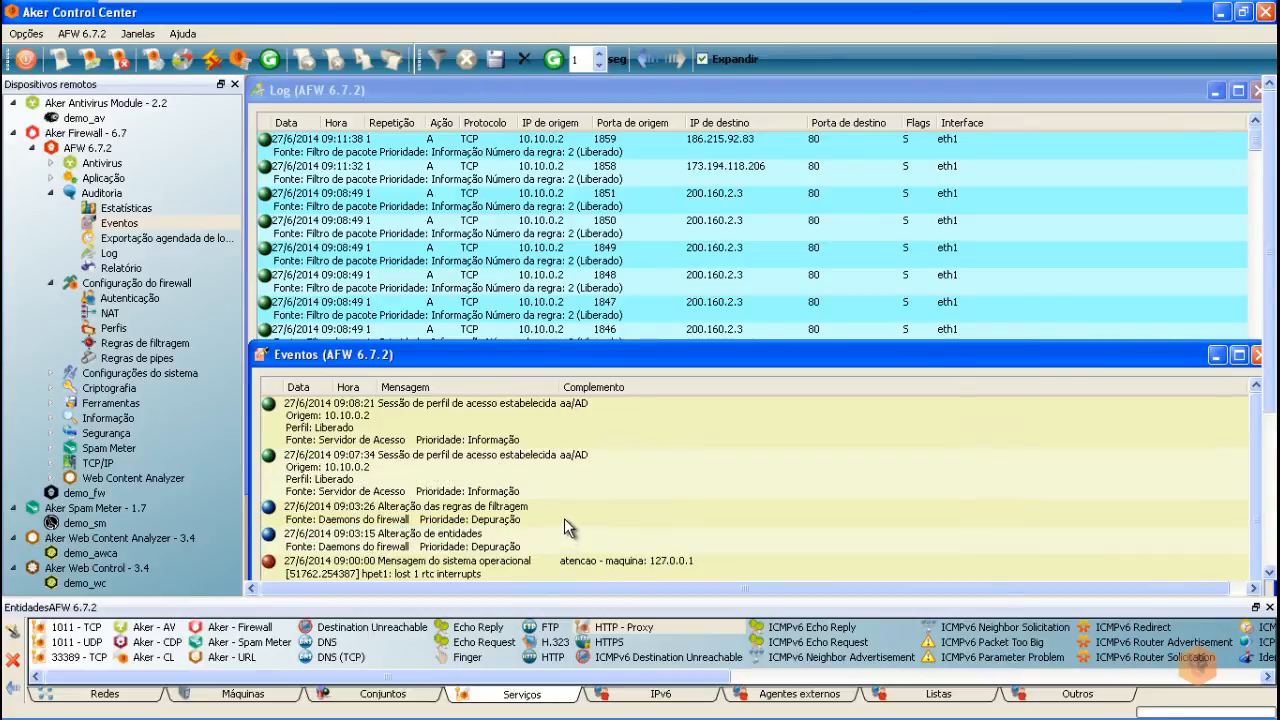
left_click(564, 520)
left_click(561, 472)
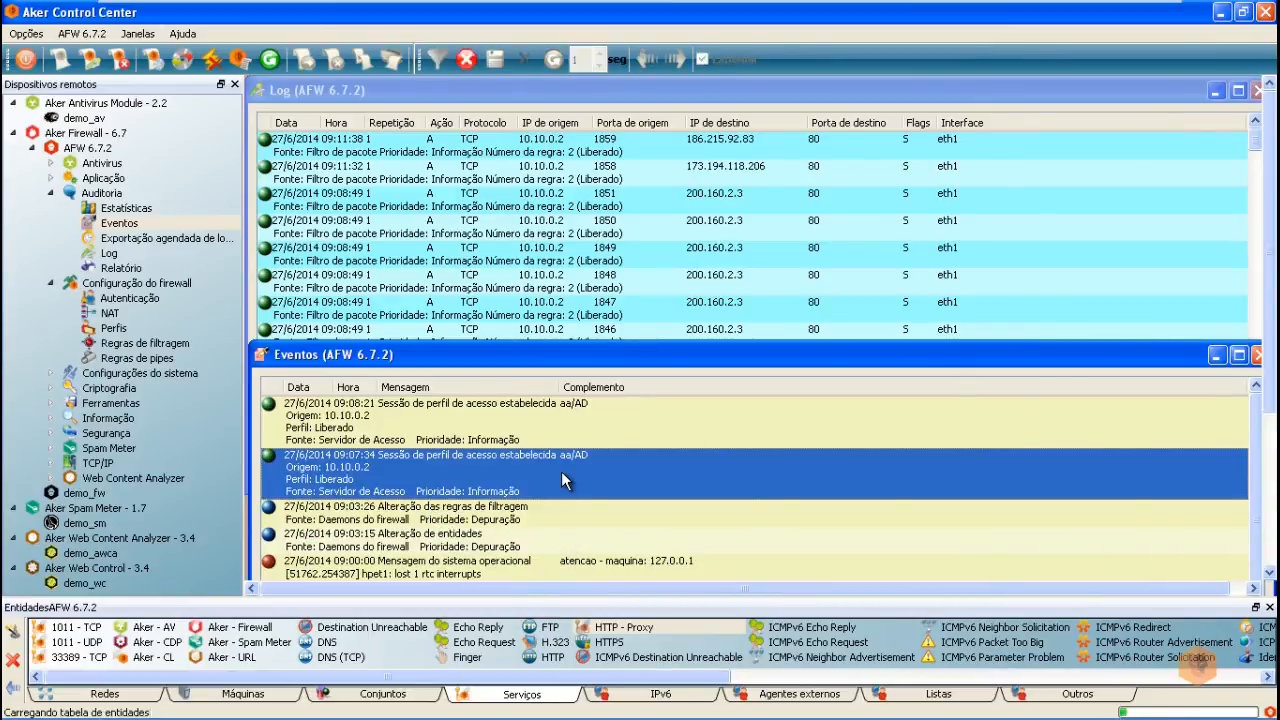
left_click(390, 423)
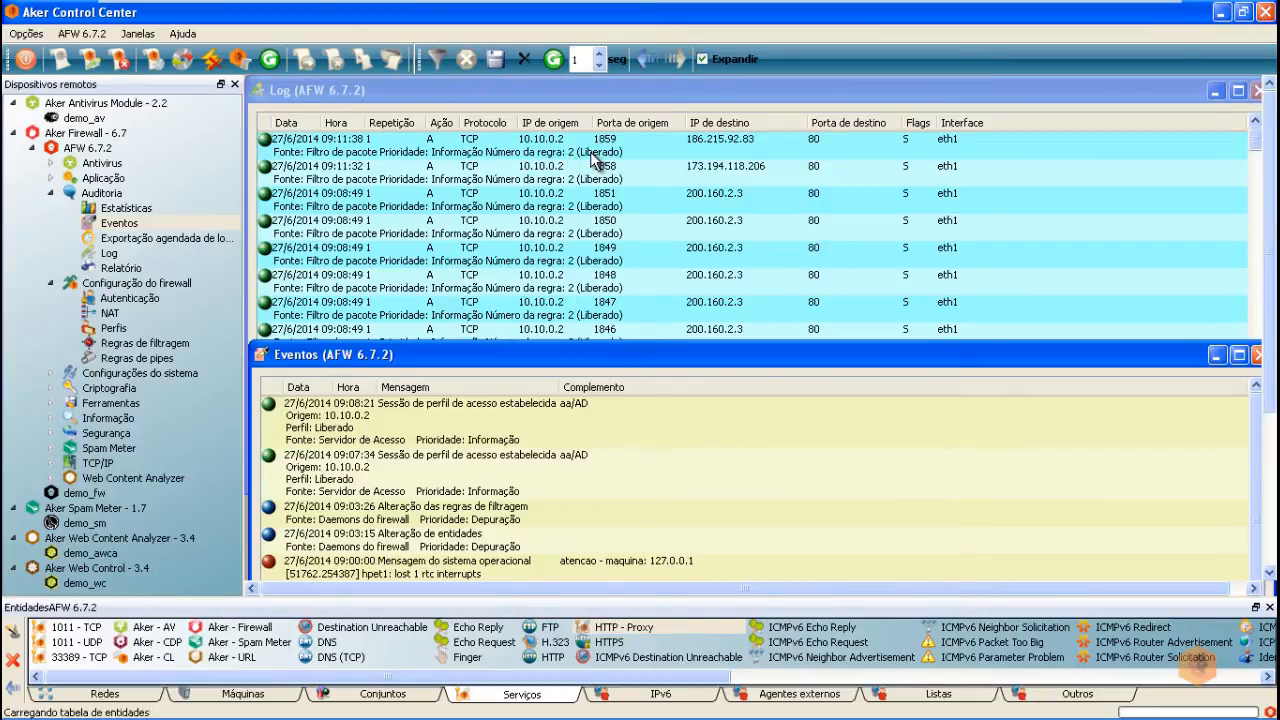
Step: Show the Liberado profile's Regras in a maximized window with Política Padrão expanded
double_click(115, 331)
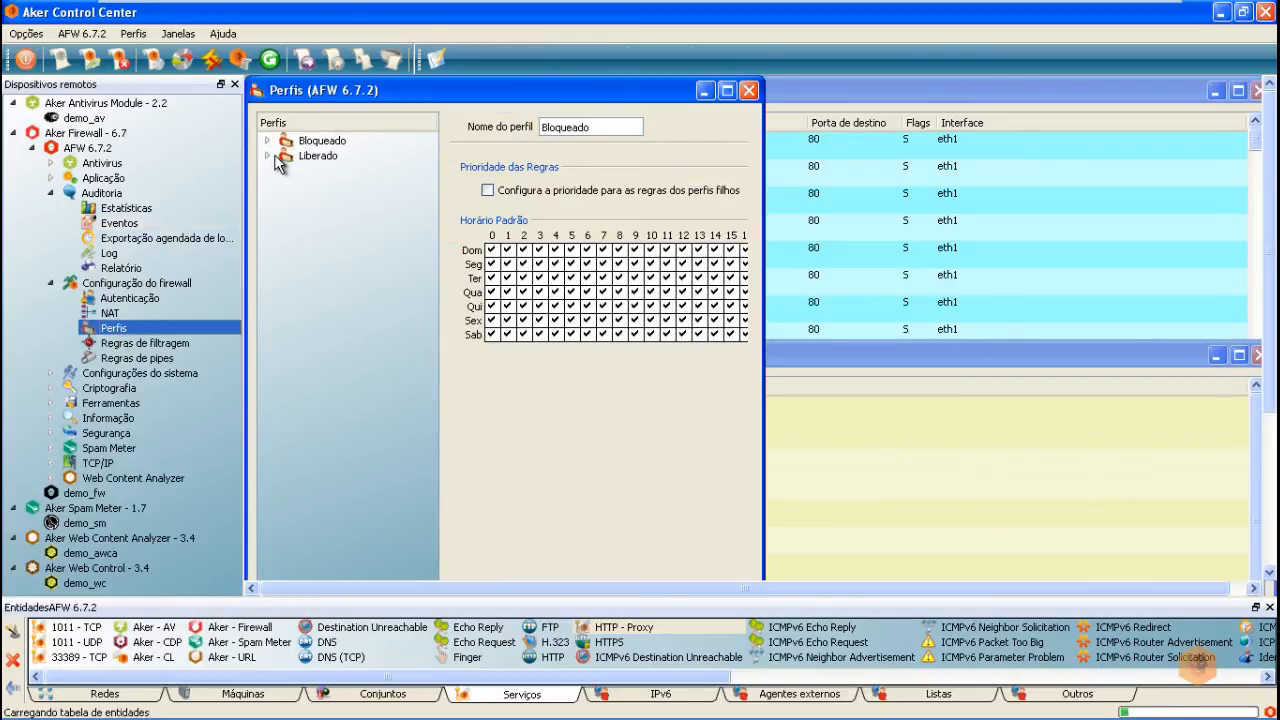
left_click(267, 156)
left_click(333, 260)
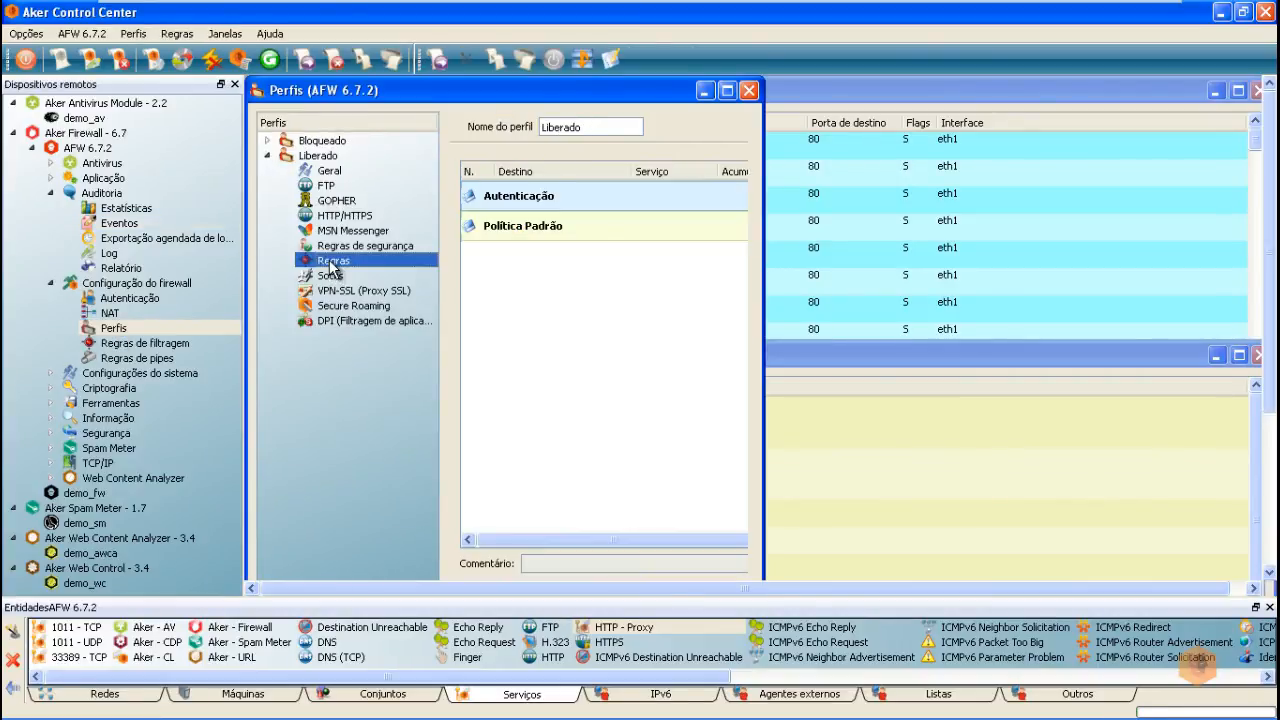
left_click(727, 91)
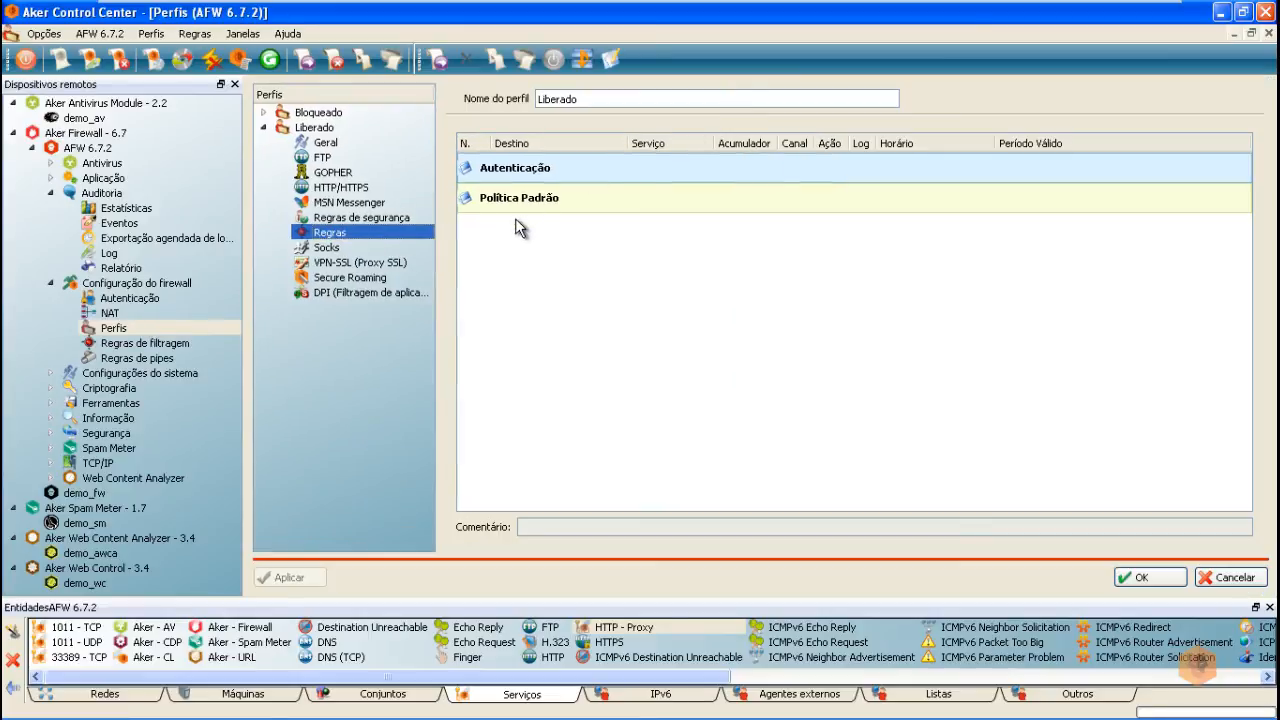
left_click(533, 206)
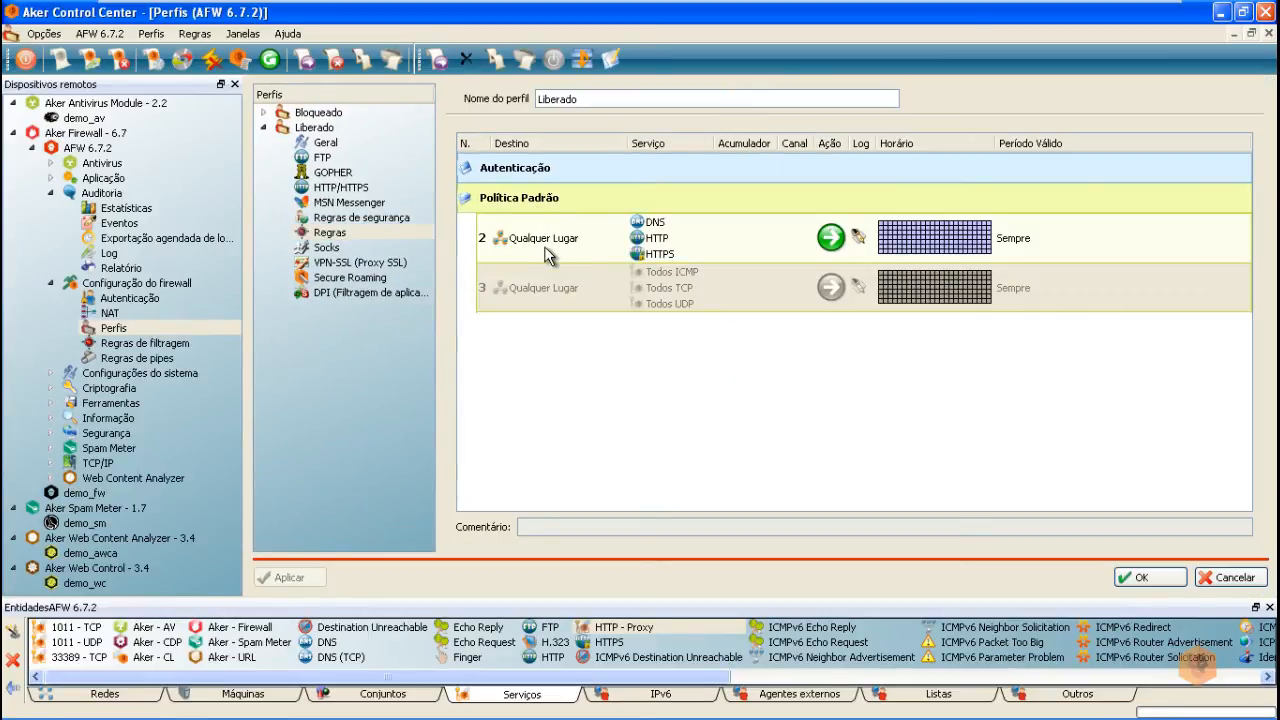
mouse_move(545, 249)
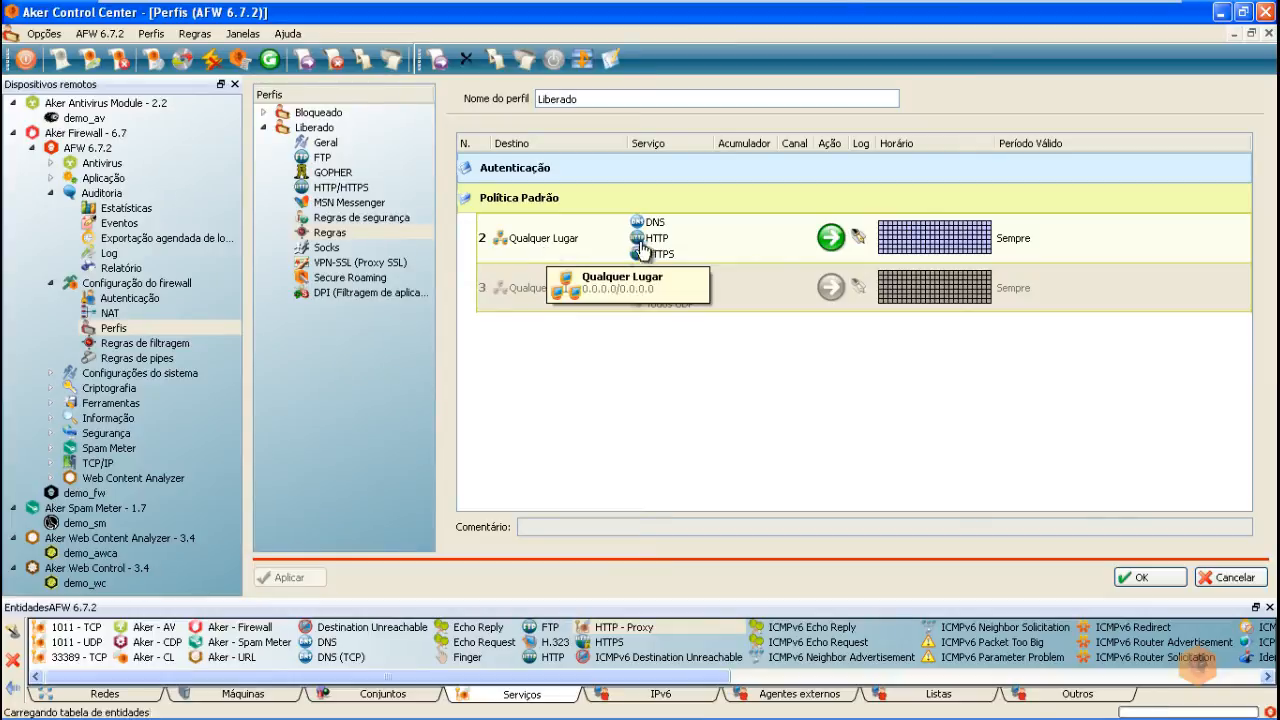
mouse_move(655, 242)
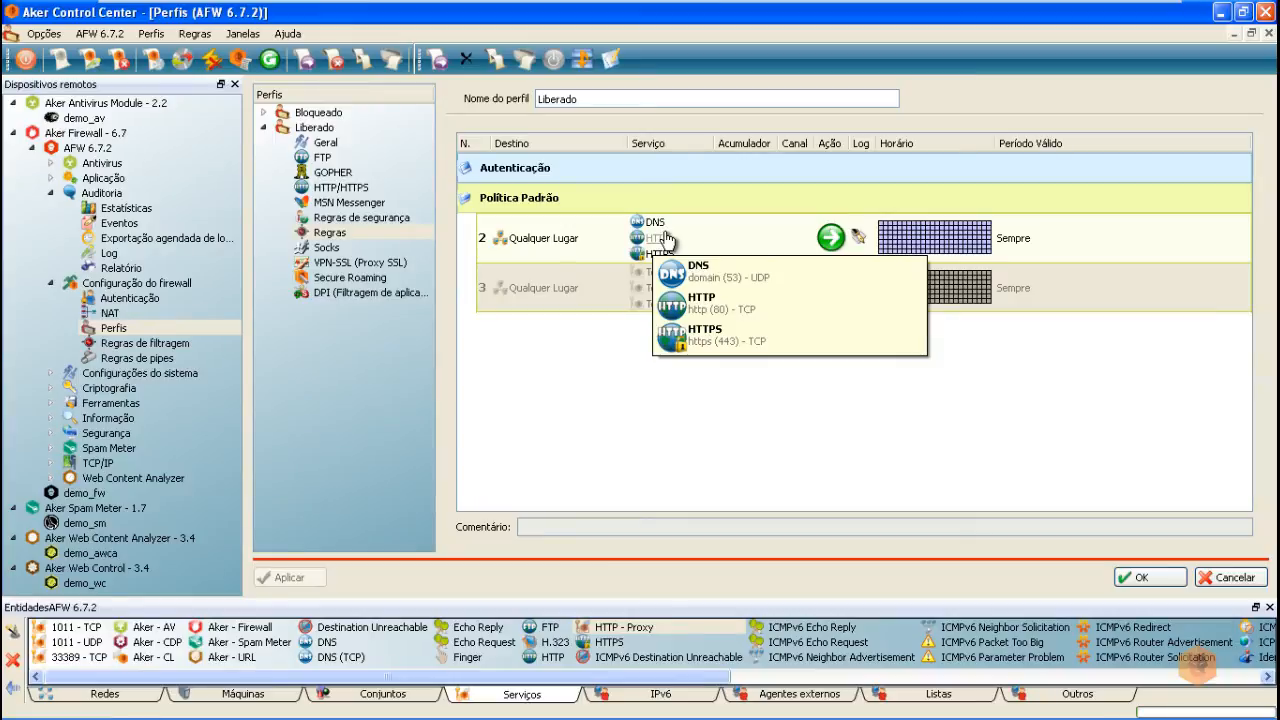
left_click(129, 299)
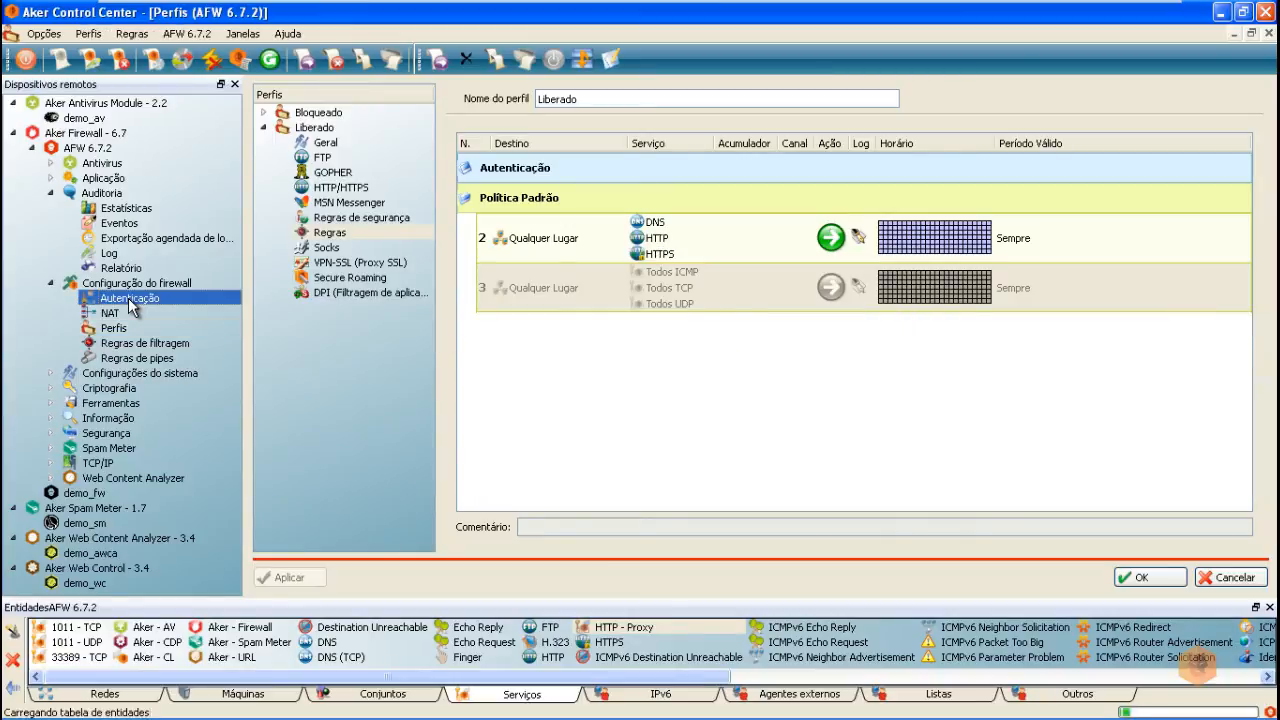
left_click(826, 446)
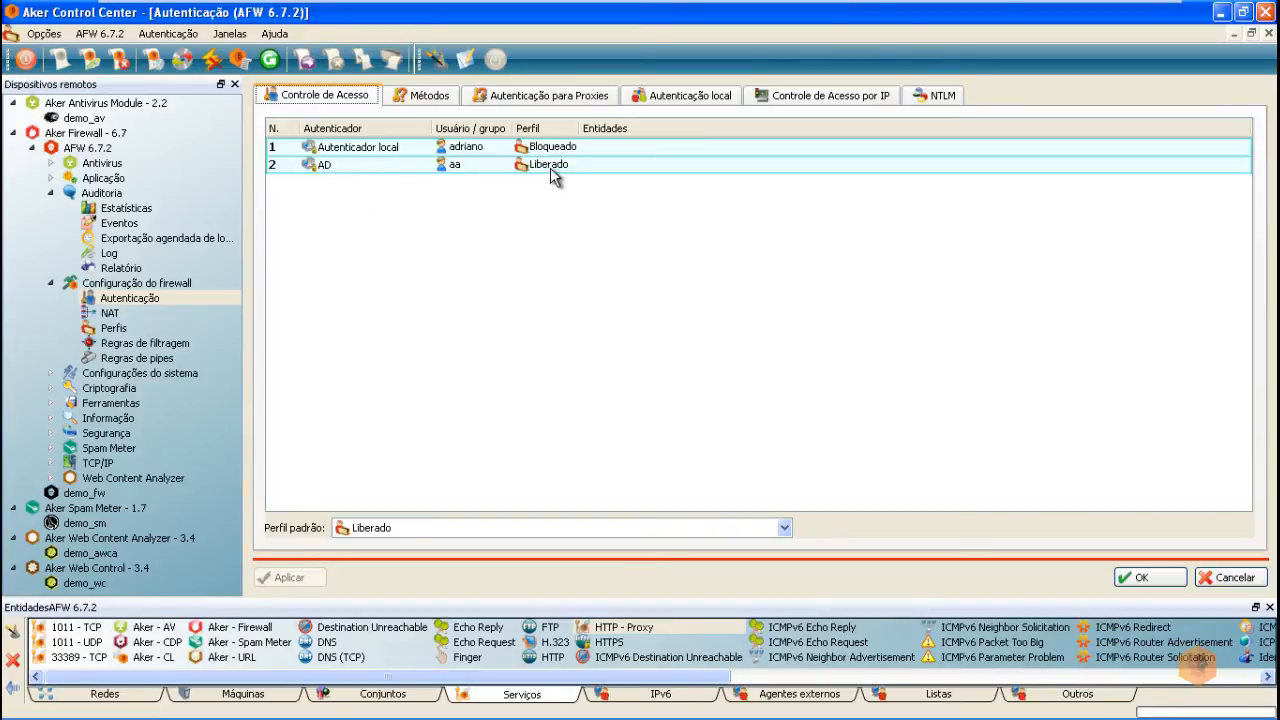
left_click(116, 330)
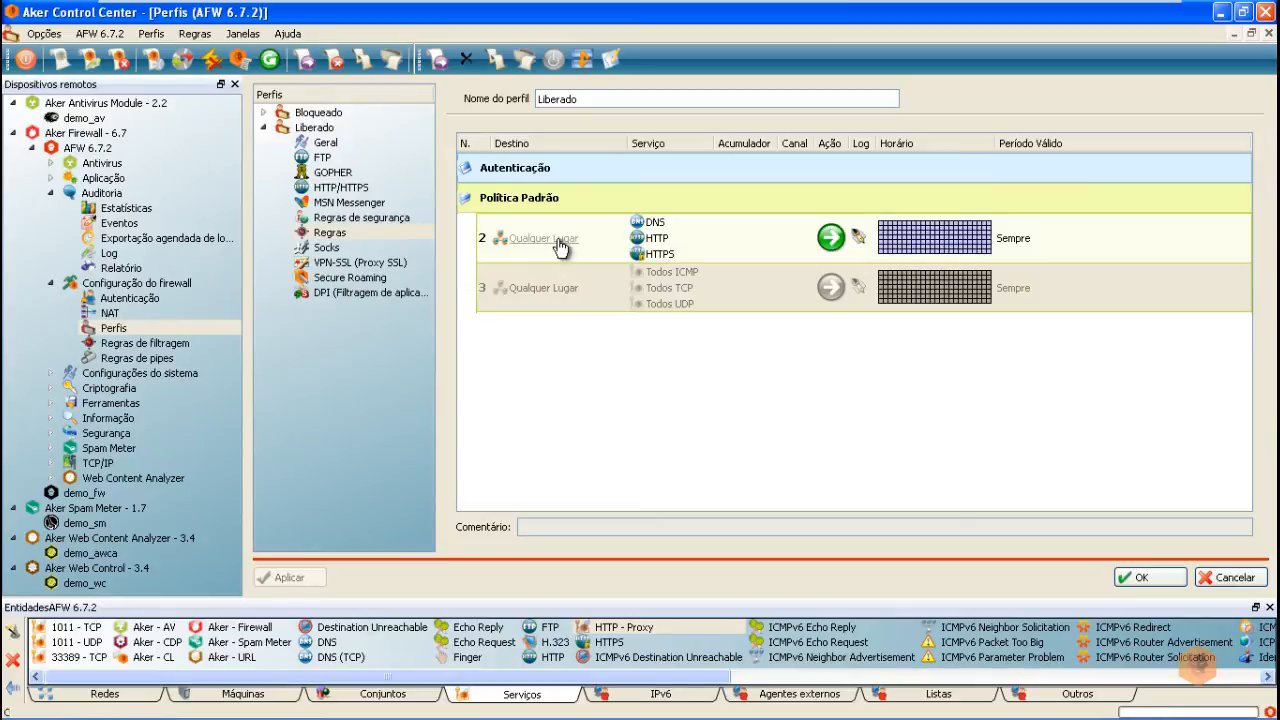
mouse_move(560, 247)
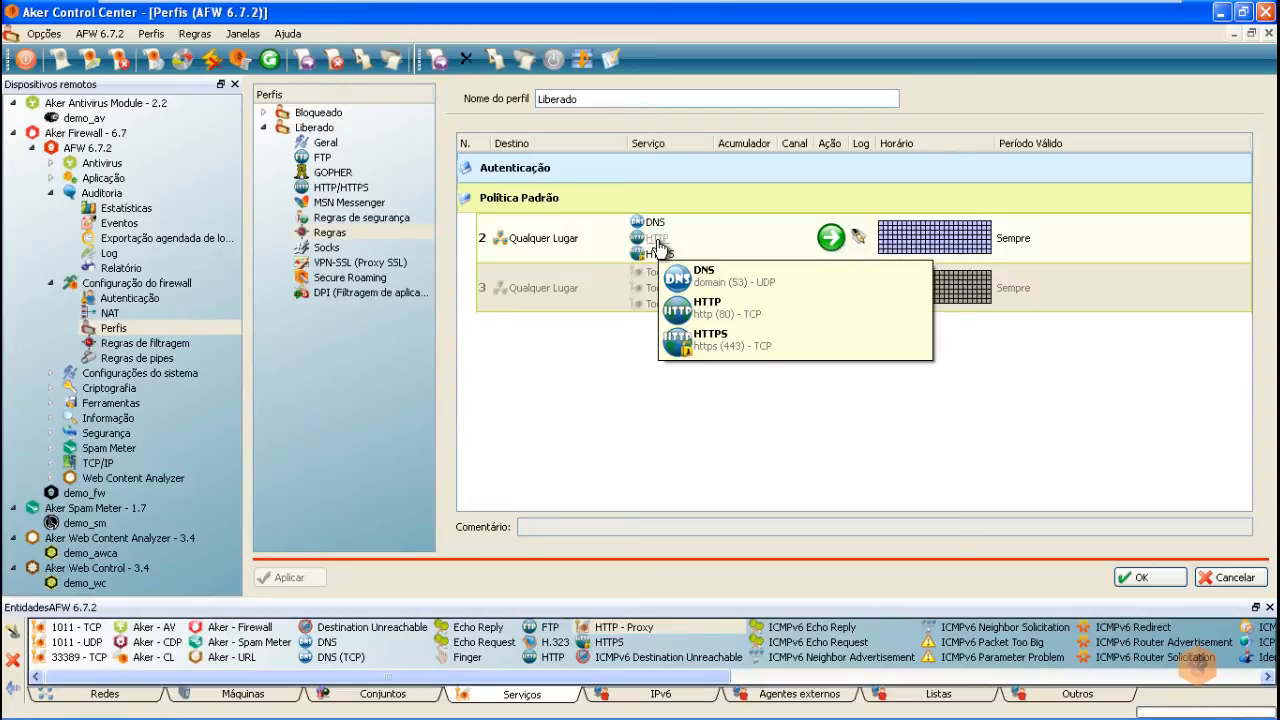
Step: Replace HTTP with HTTP - Proxy in Liberado rule 2's services and apply the change
right_click(660, 246)
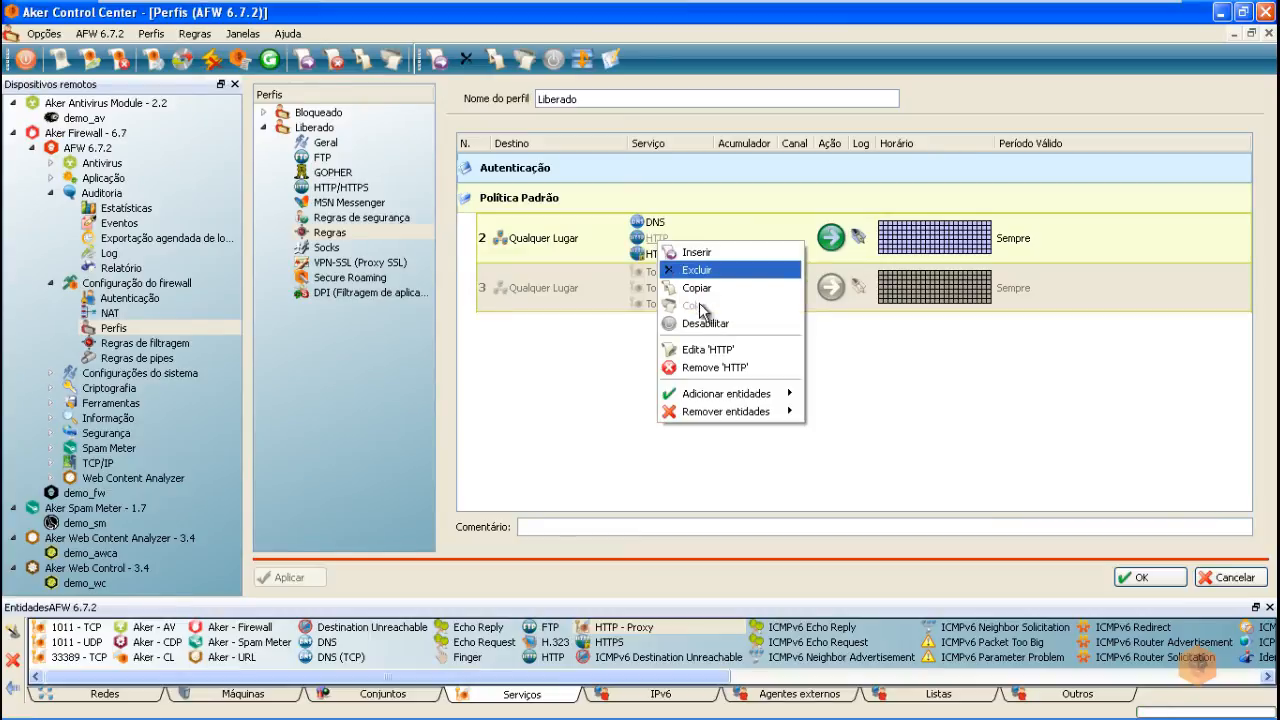
left_click(668, 370)
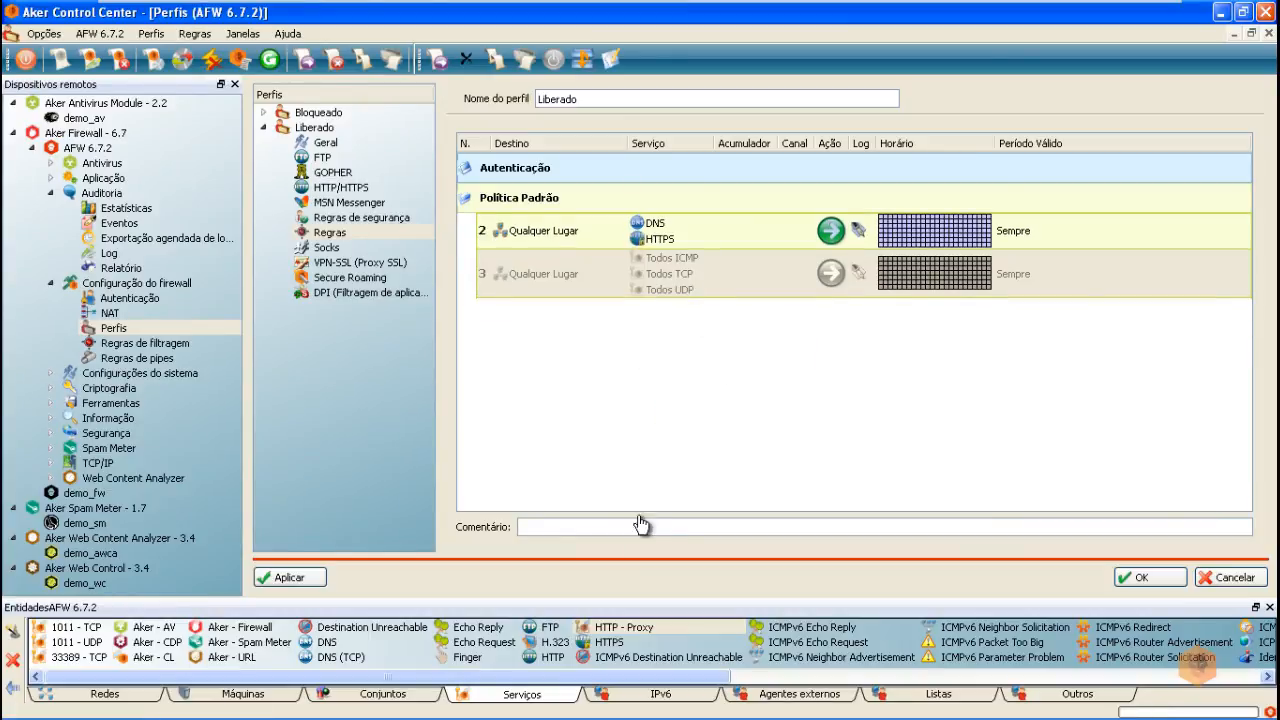
left_click(621, 628)
left_click_drag(621, 636, 665, 243)
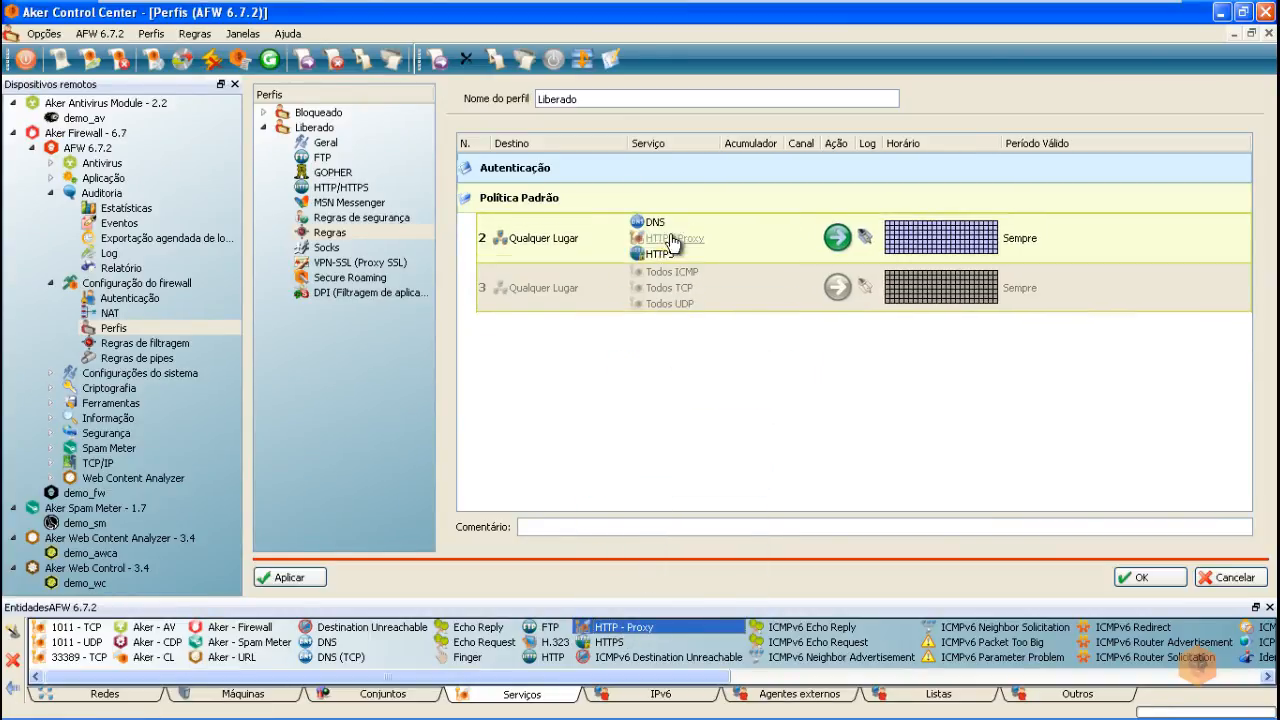
left_click(289, 578)
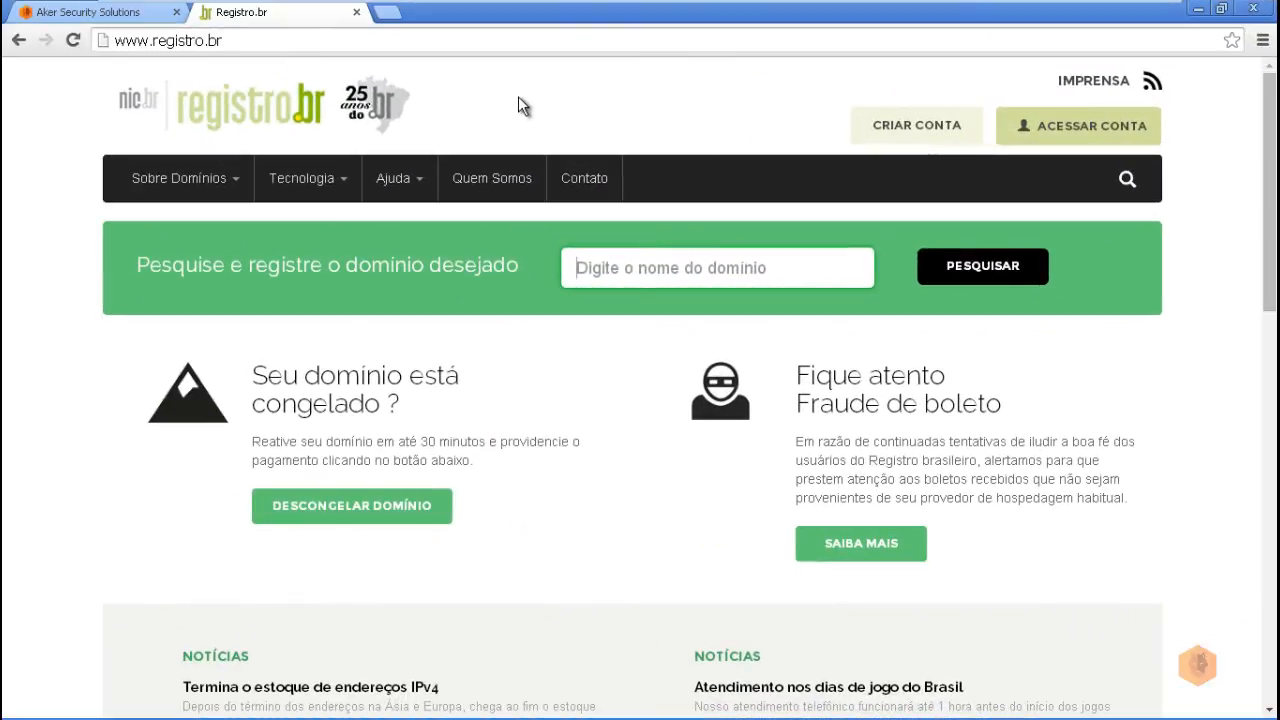
Step: Load uol.com.br in a new tab to test the block
left_click(387, 13)
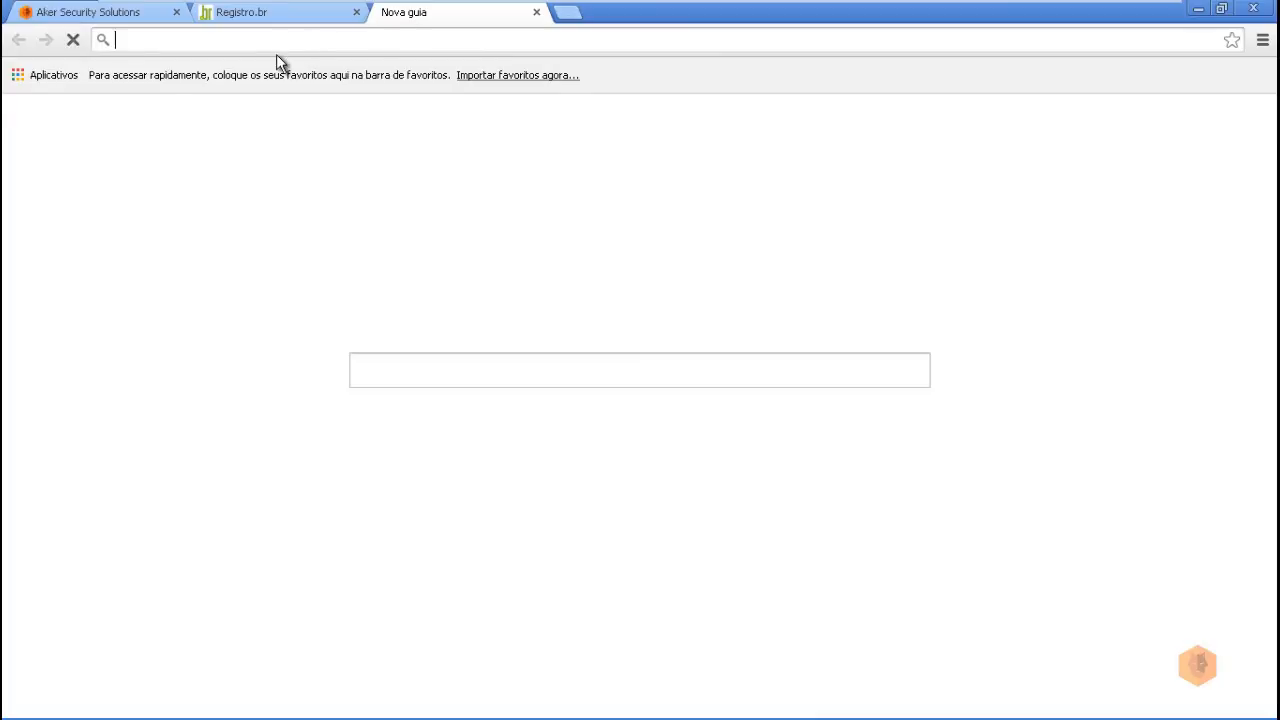
type("uo")
key("Return")
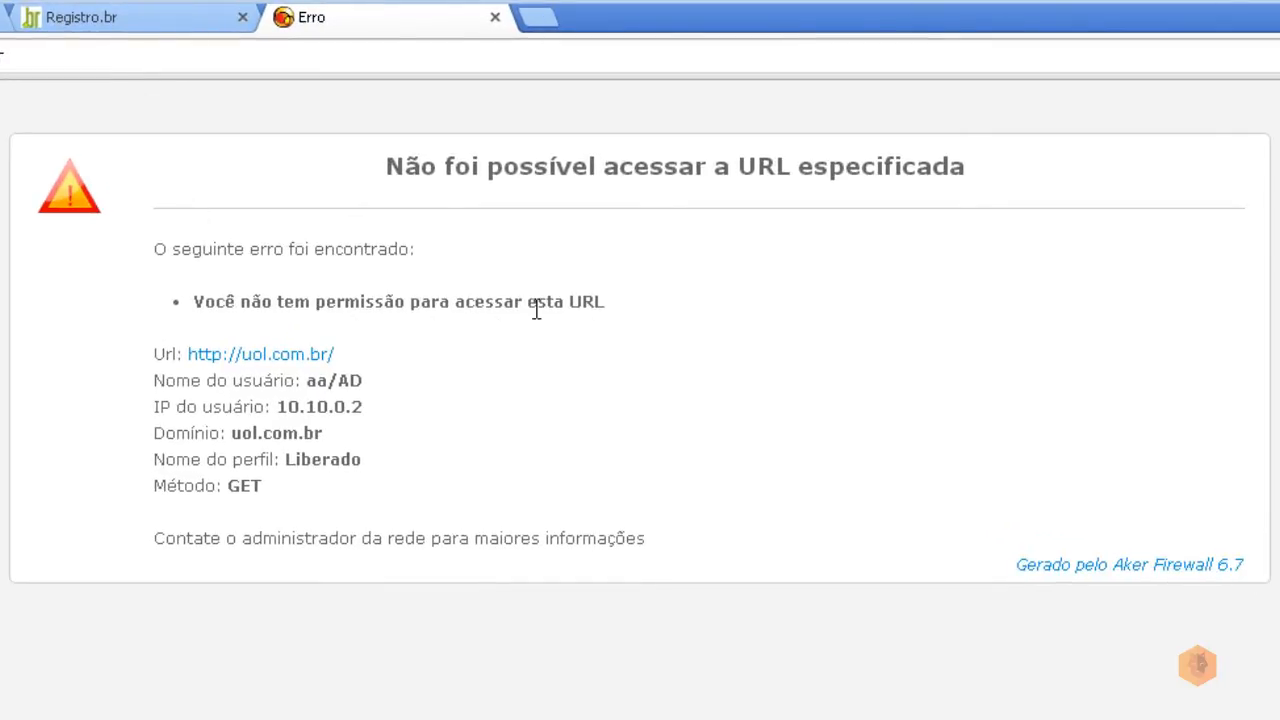
double_click(265, 432)
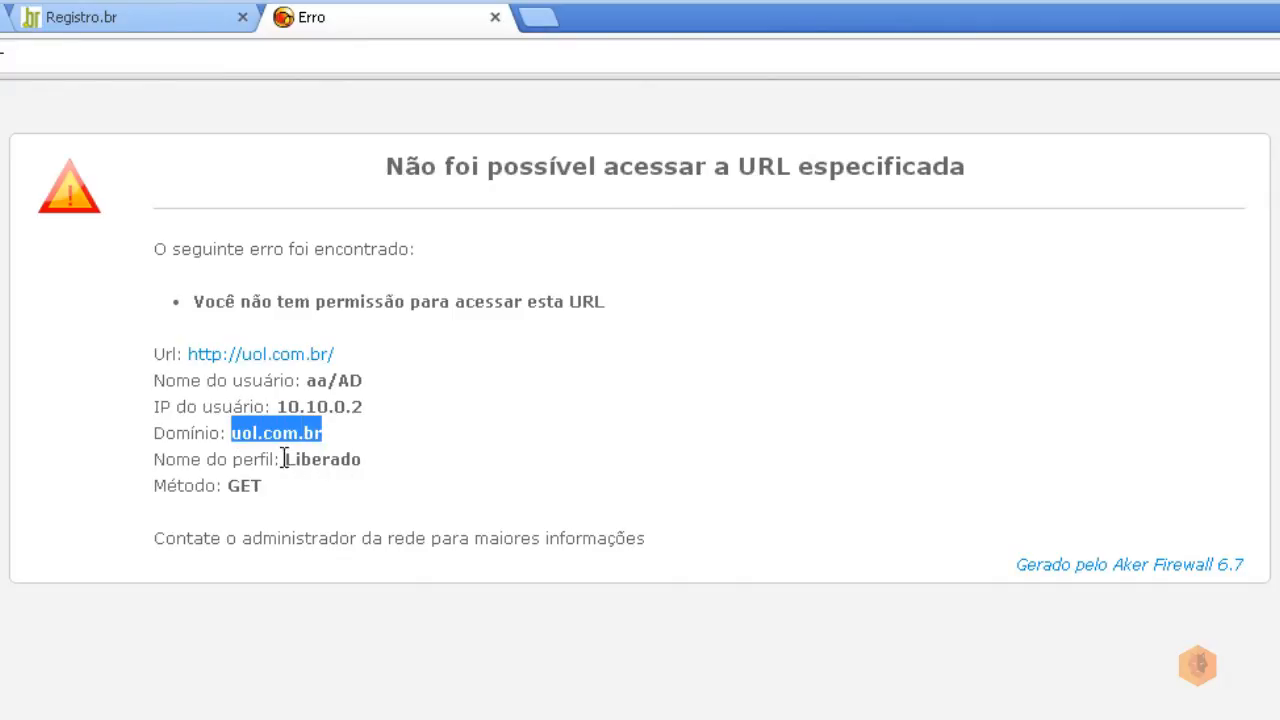
left_click_drag(285, 459, 370, 466)
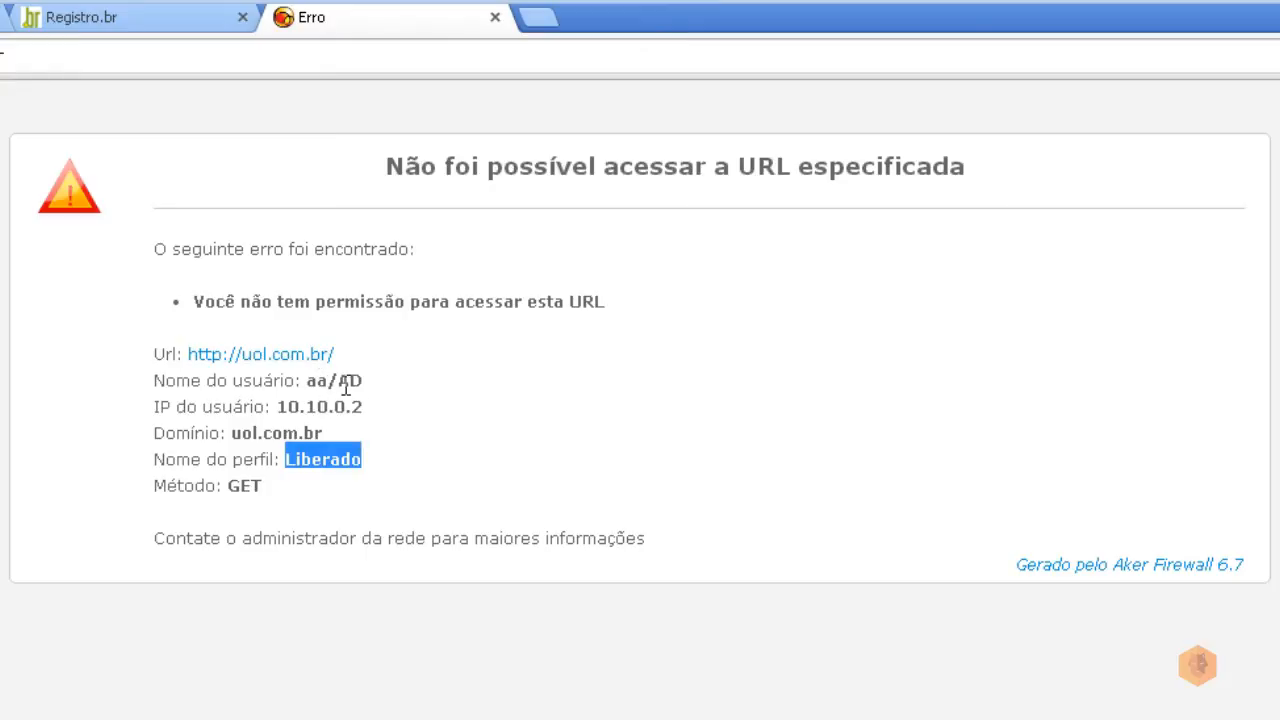
left_click_drag(338, 380, 389, 376)
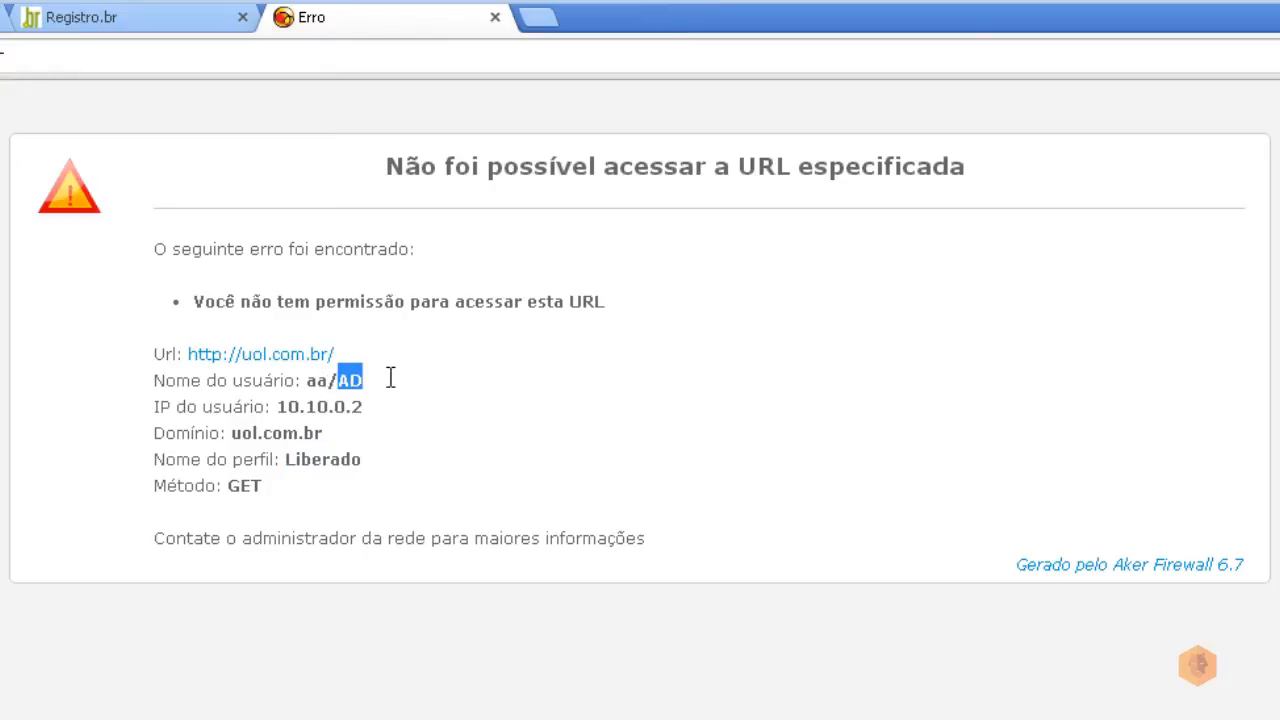
left_click(314, 406)
left_click_drag(314, 406, 414, 410)
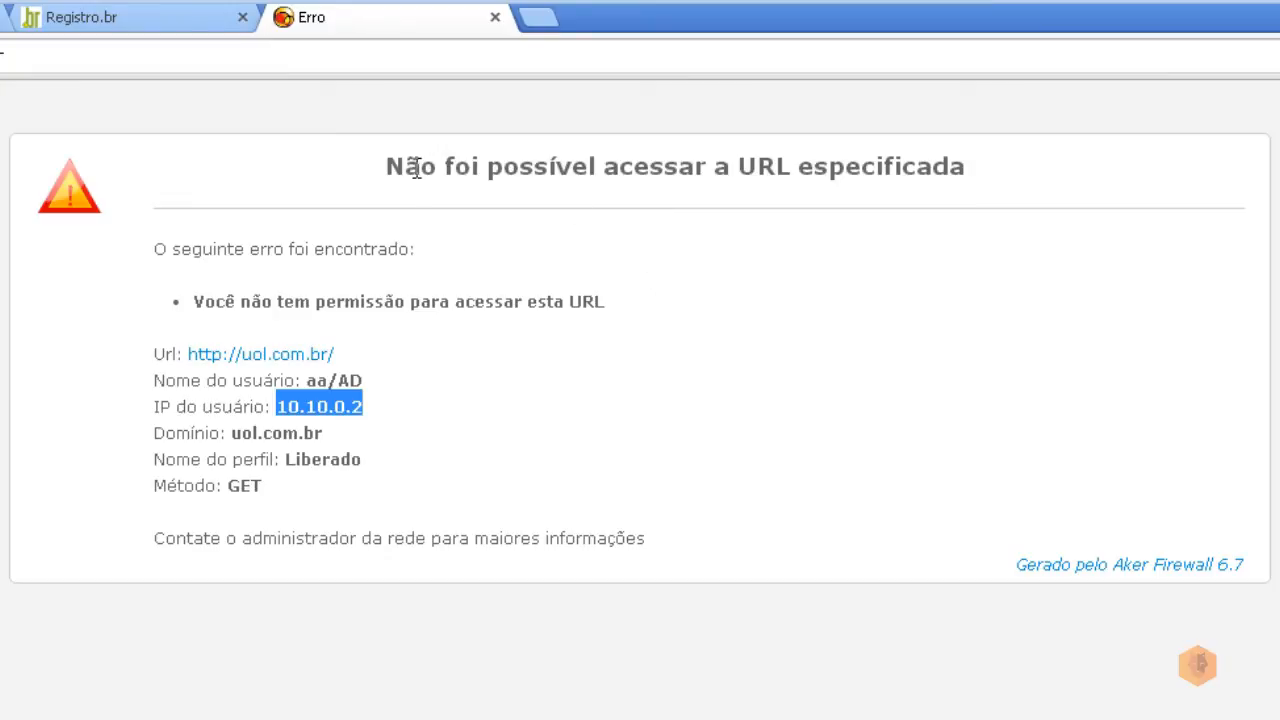
left_click(14, 16)
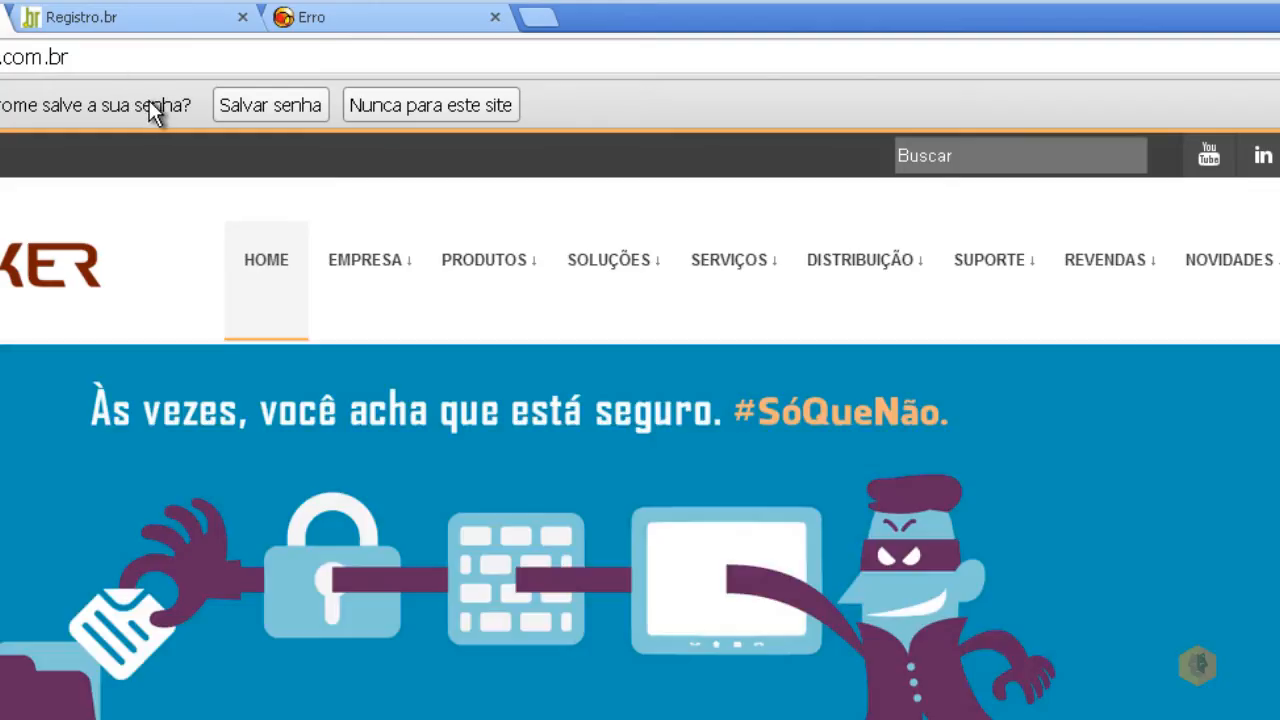
key("F5")
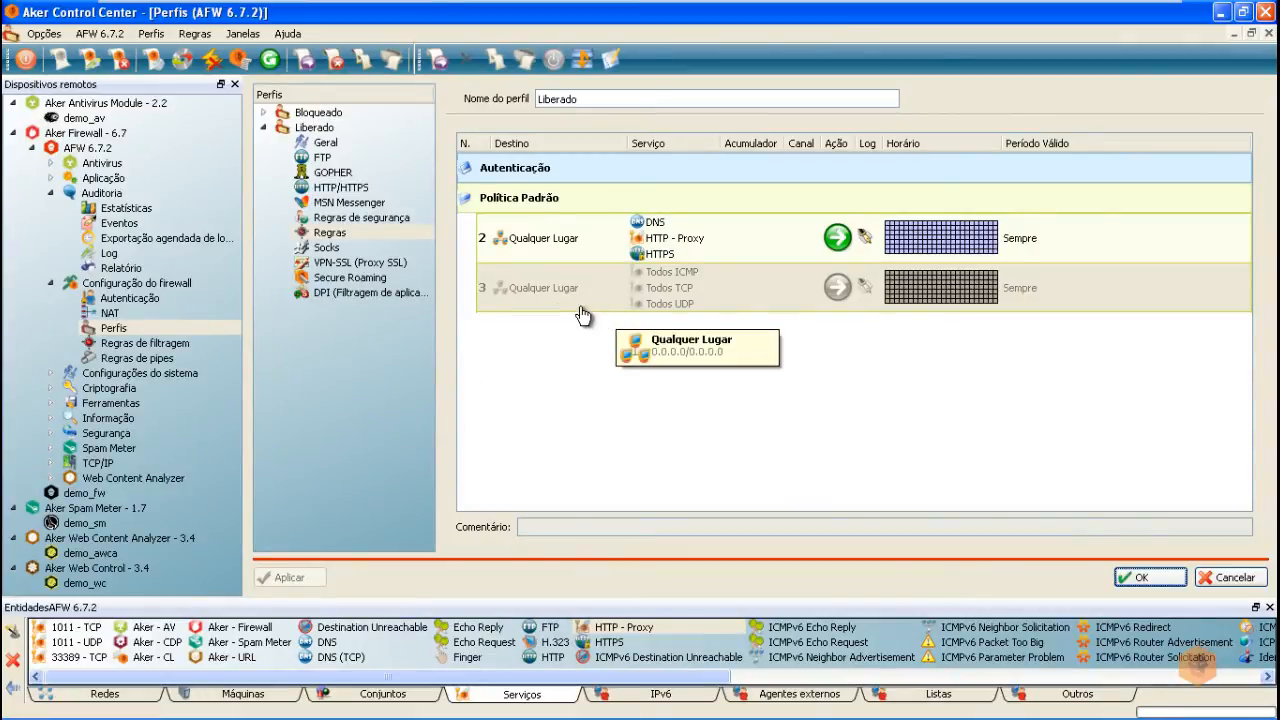
Step: Review the traffic log and a rejected uol.com.br event, then open Liberado's HTTP/HTTPS settings
left_click(108, 255)
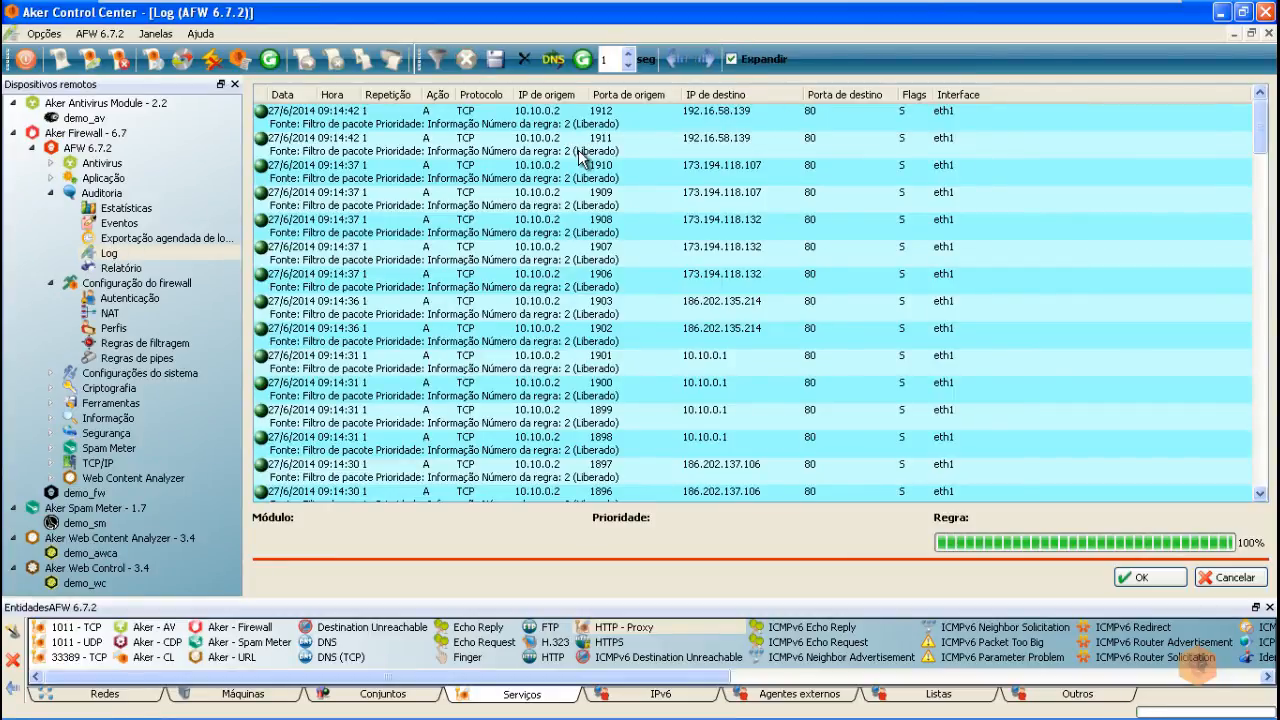
left_click(112, 225)
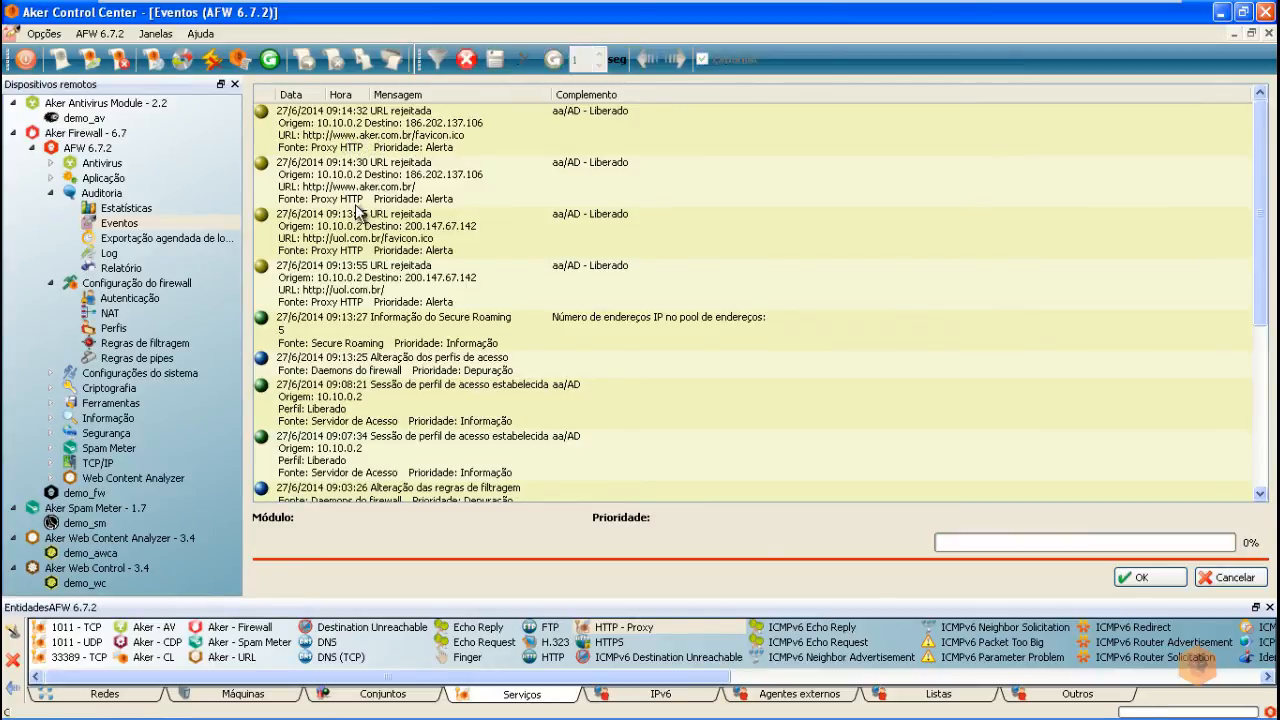
left_click(370, 248)
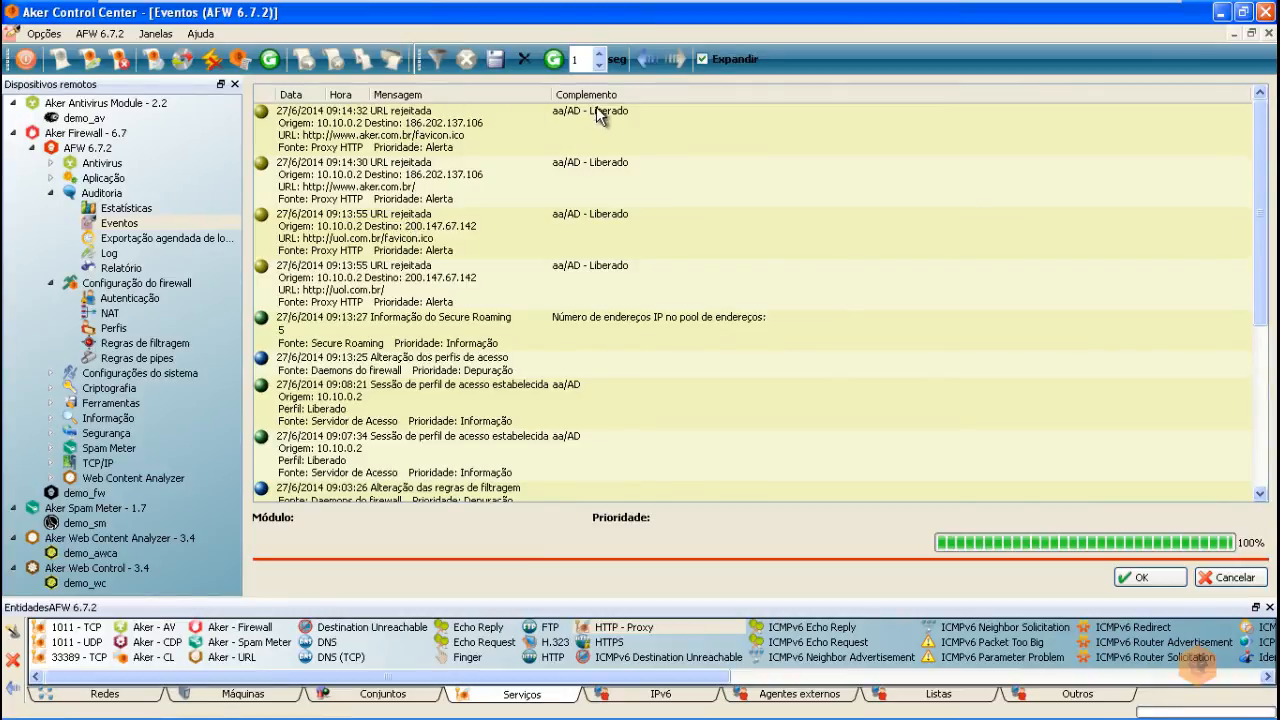
left_click(114, 330)
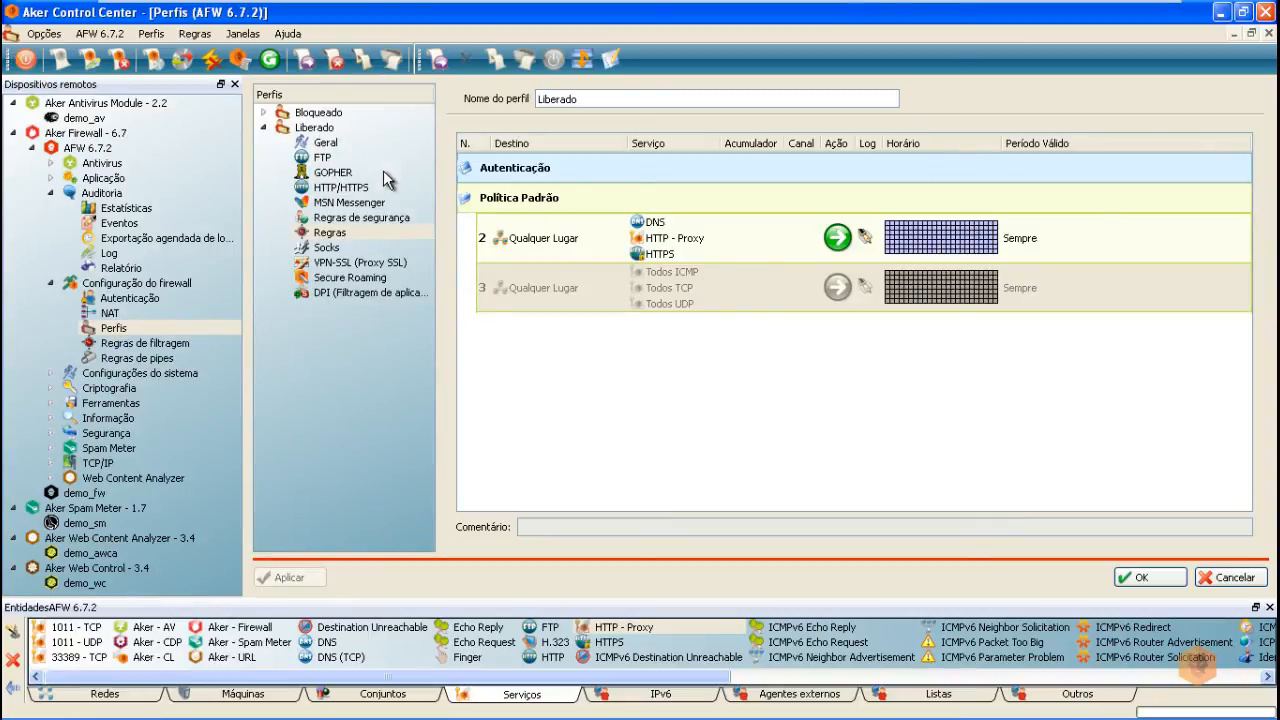
left_click(339, 192)
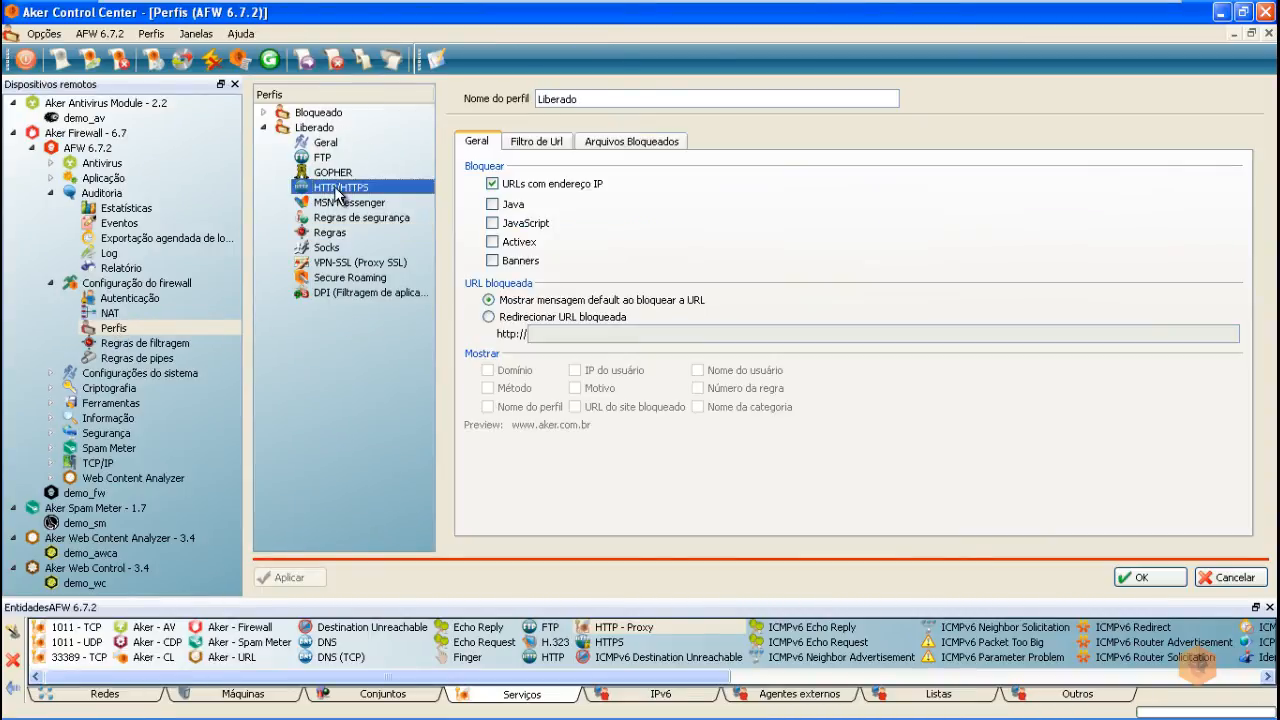
Step: Insert a new rule 1 into the Liberado profile's Filtro de Url table
left_click(533, 145)
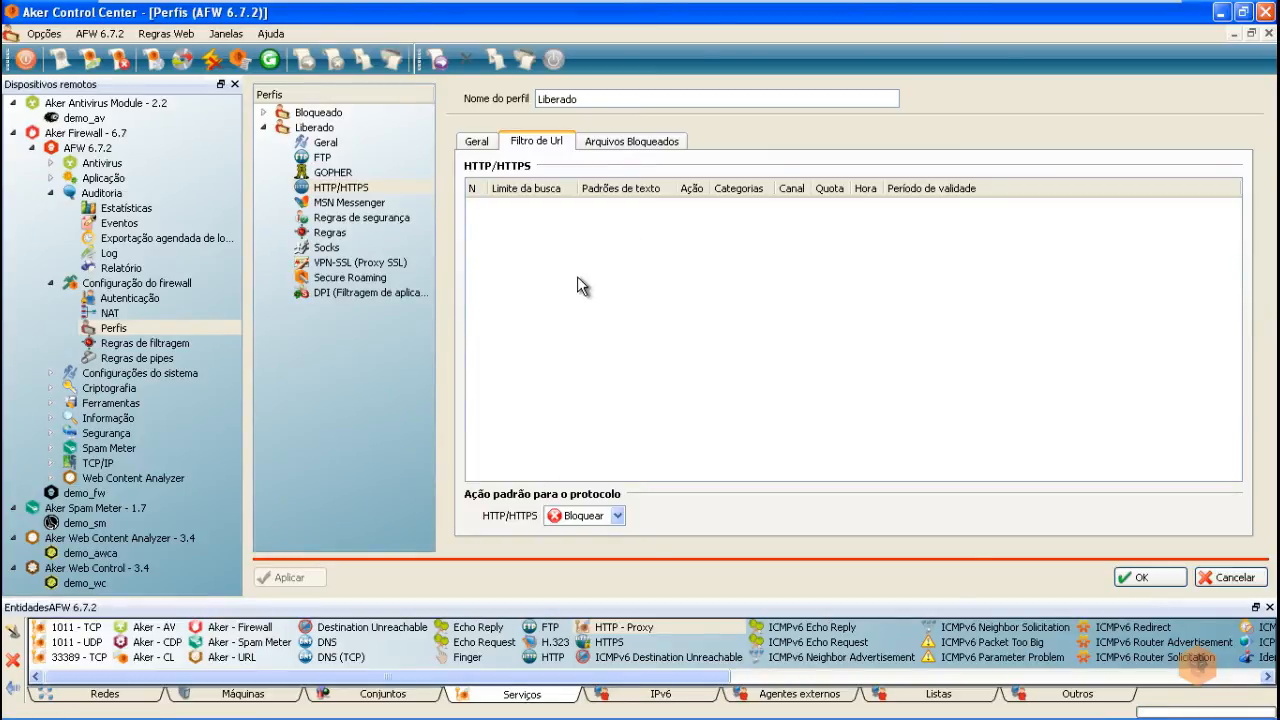
right_click(576, 234)
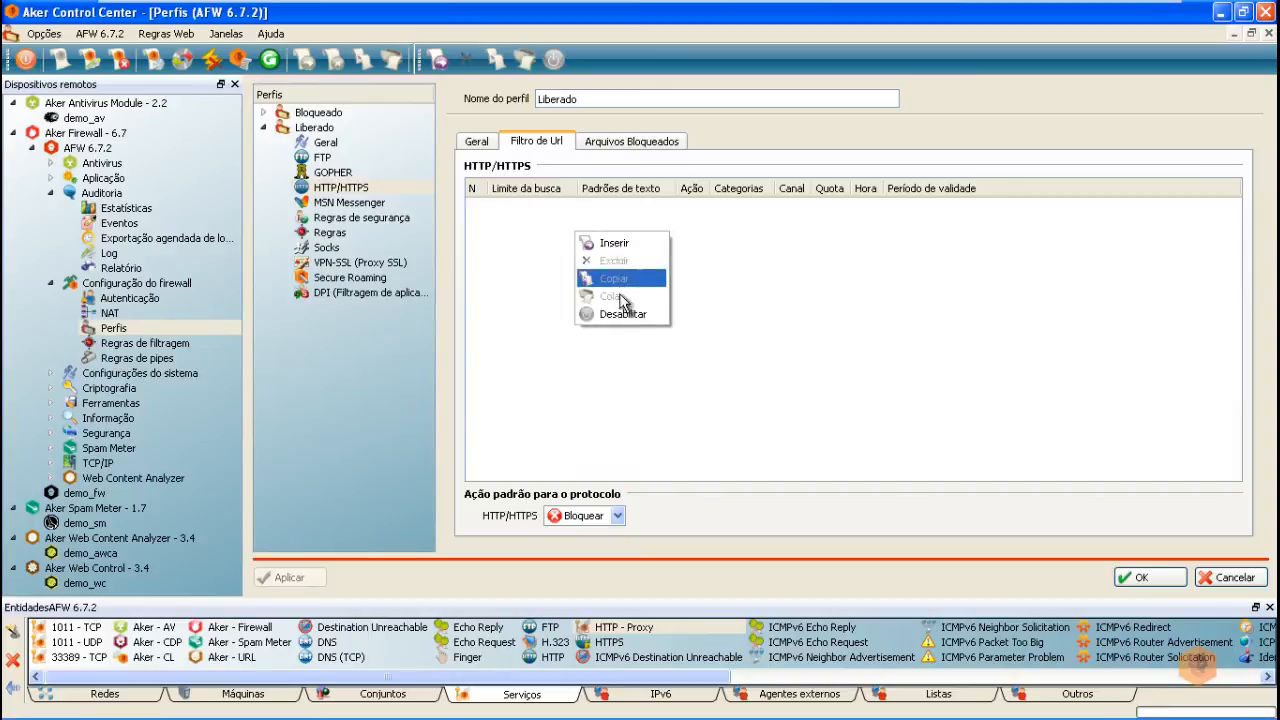
left_click(614, 243)
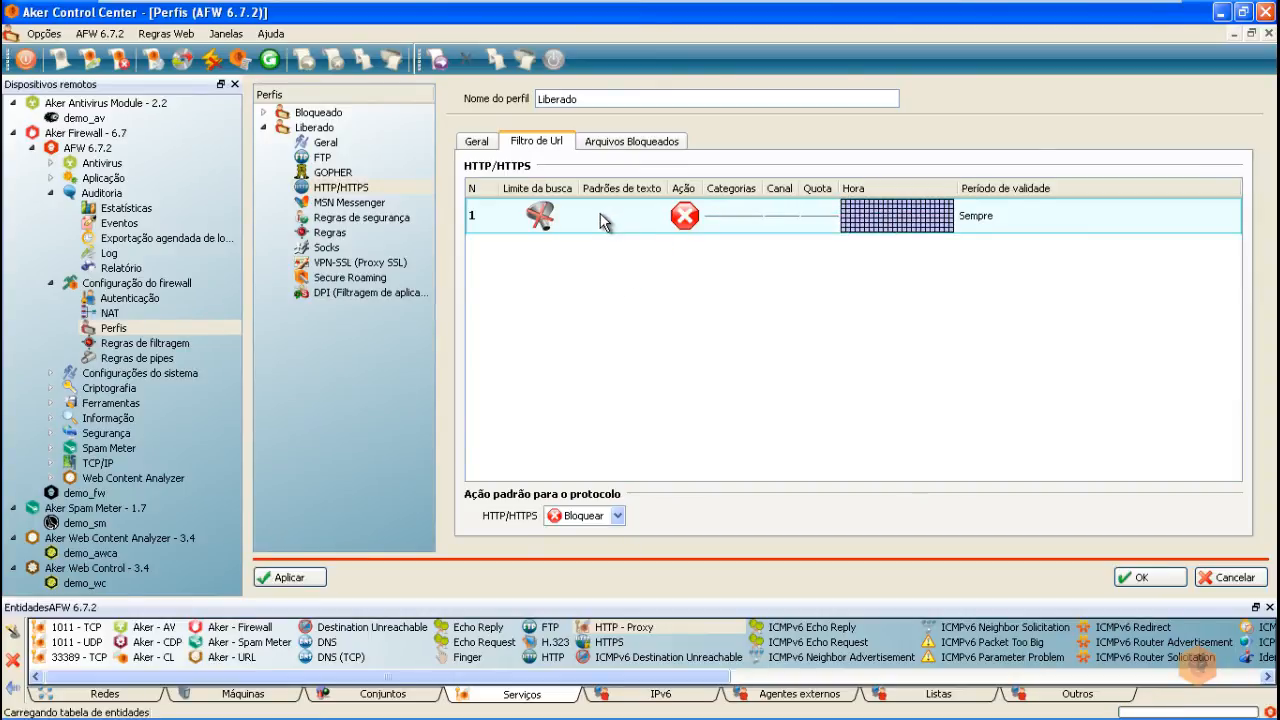
Step: Make URL rule 1 accept the 'lista de padroes' search-pattern list and apply it
left_click(922, 697)
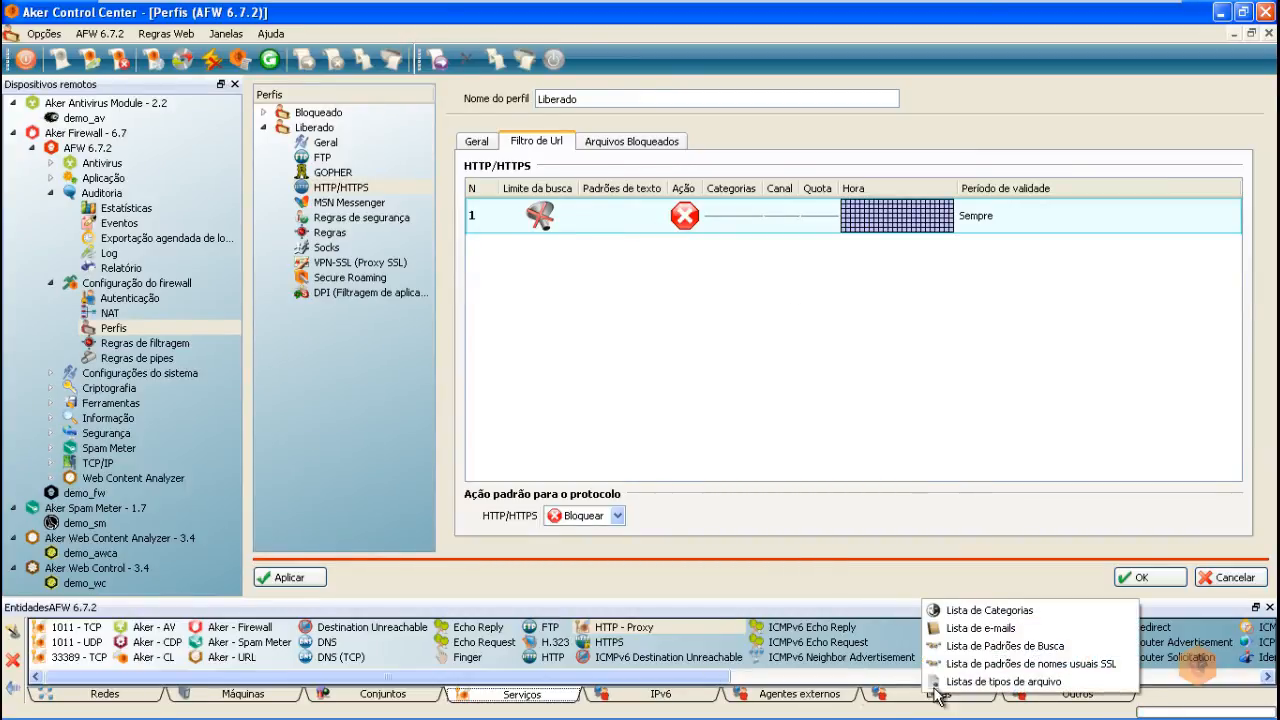
left_click(988, 647)
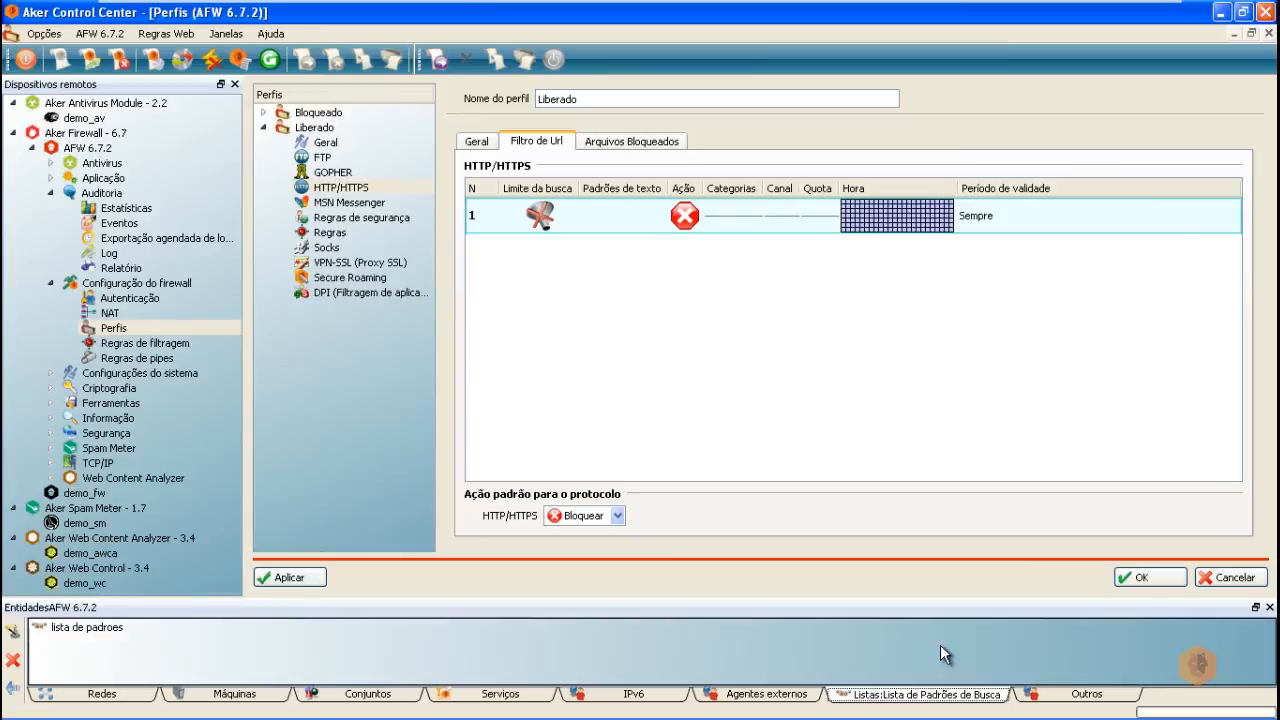
double_click(84, 632)
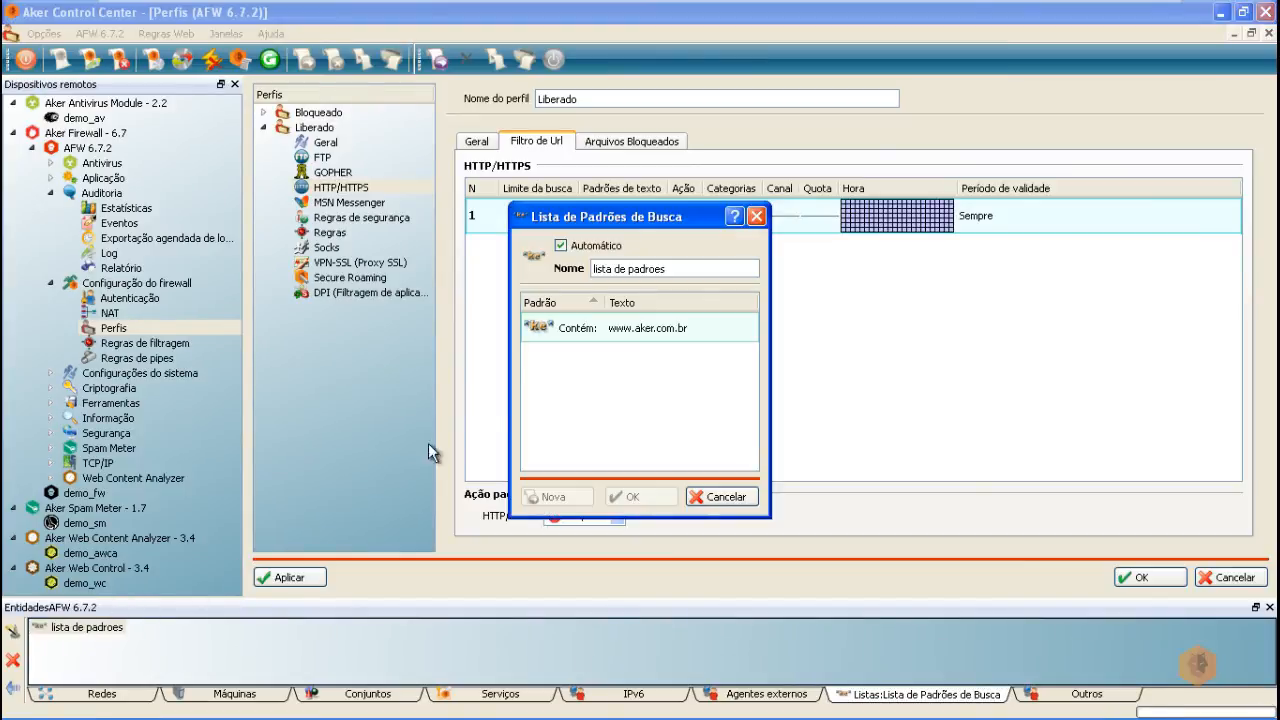
left_click(759, 218)
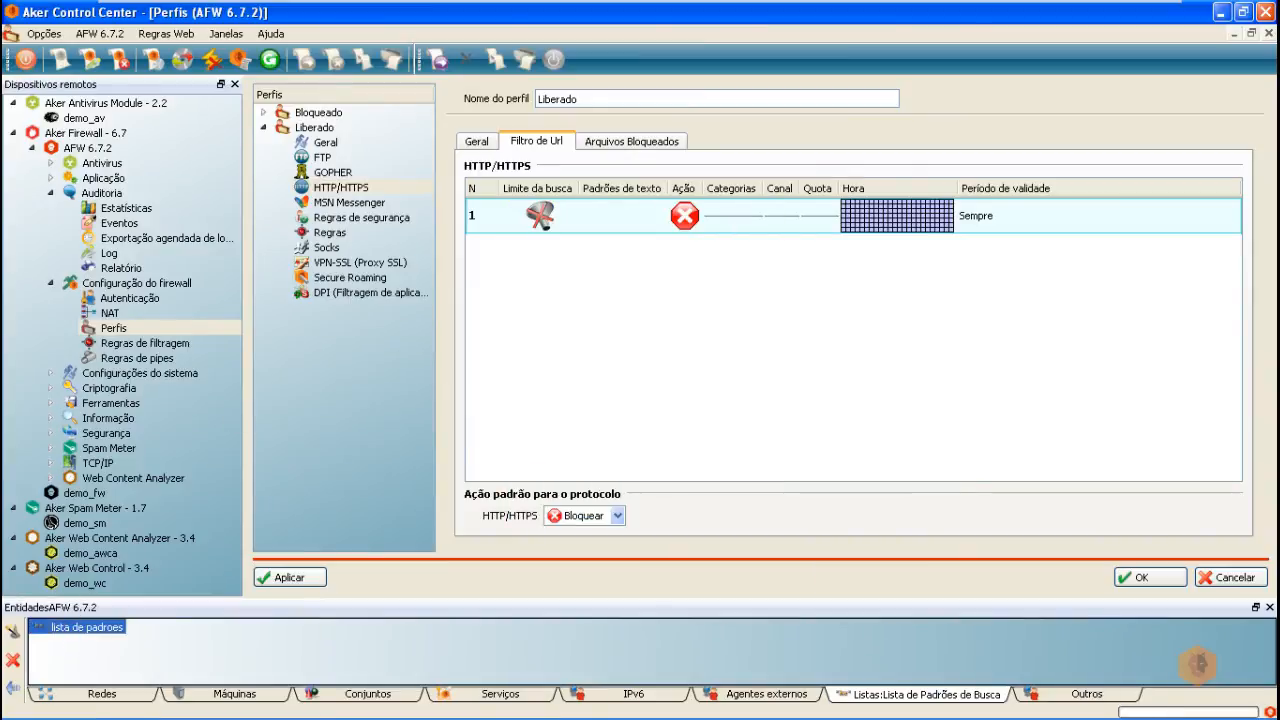
left_click_drag(70, 628, 630, 215)
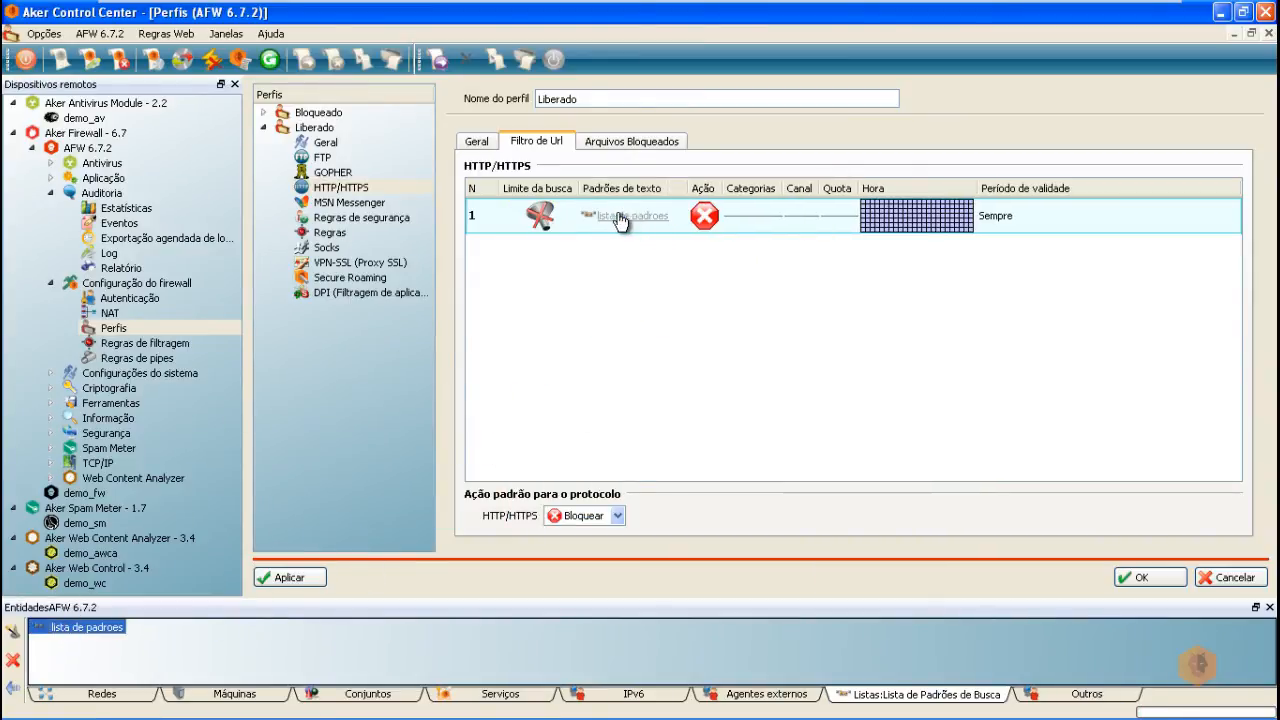
right_click(703, 222)
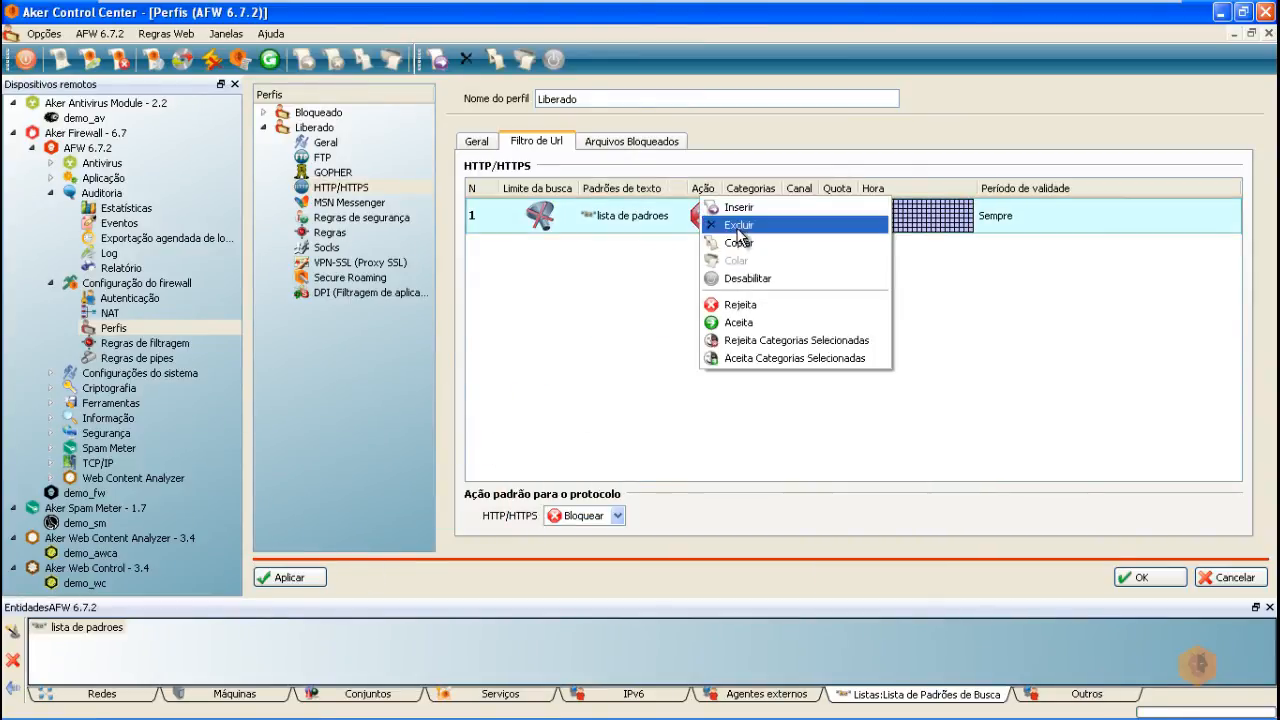
left_click(738, 323)
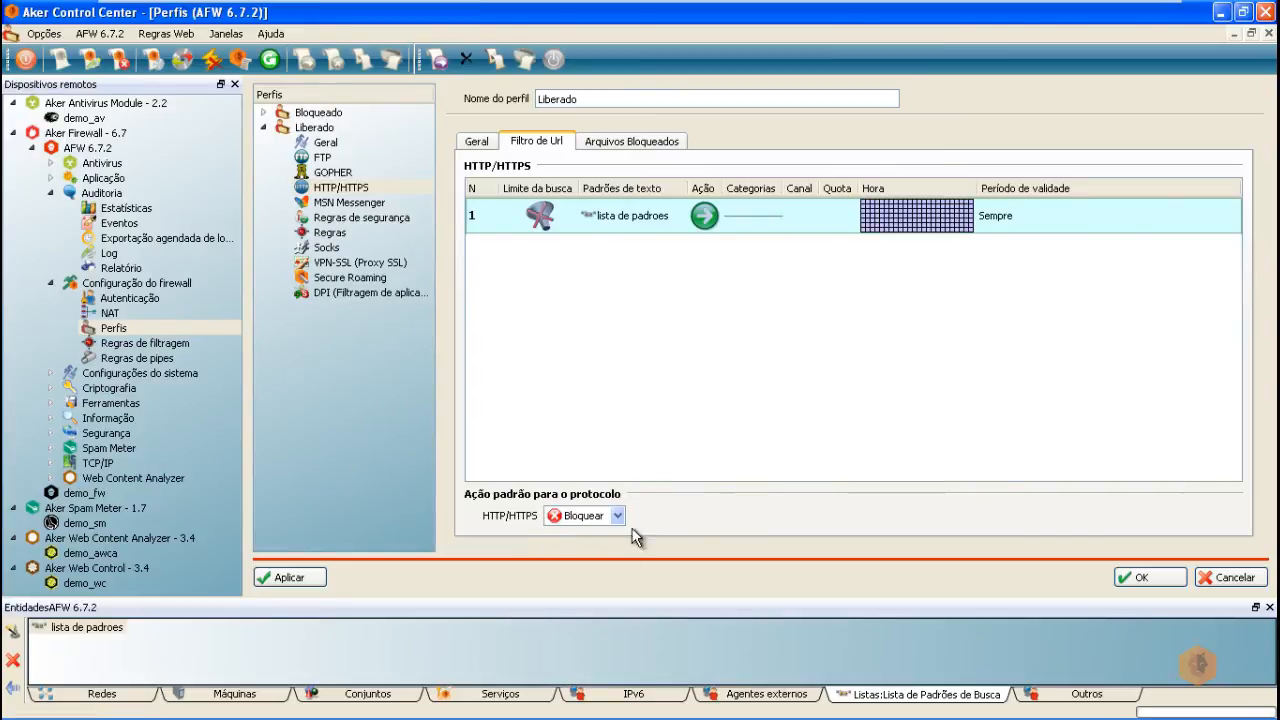
left_click(295, 578)
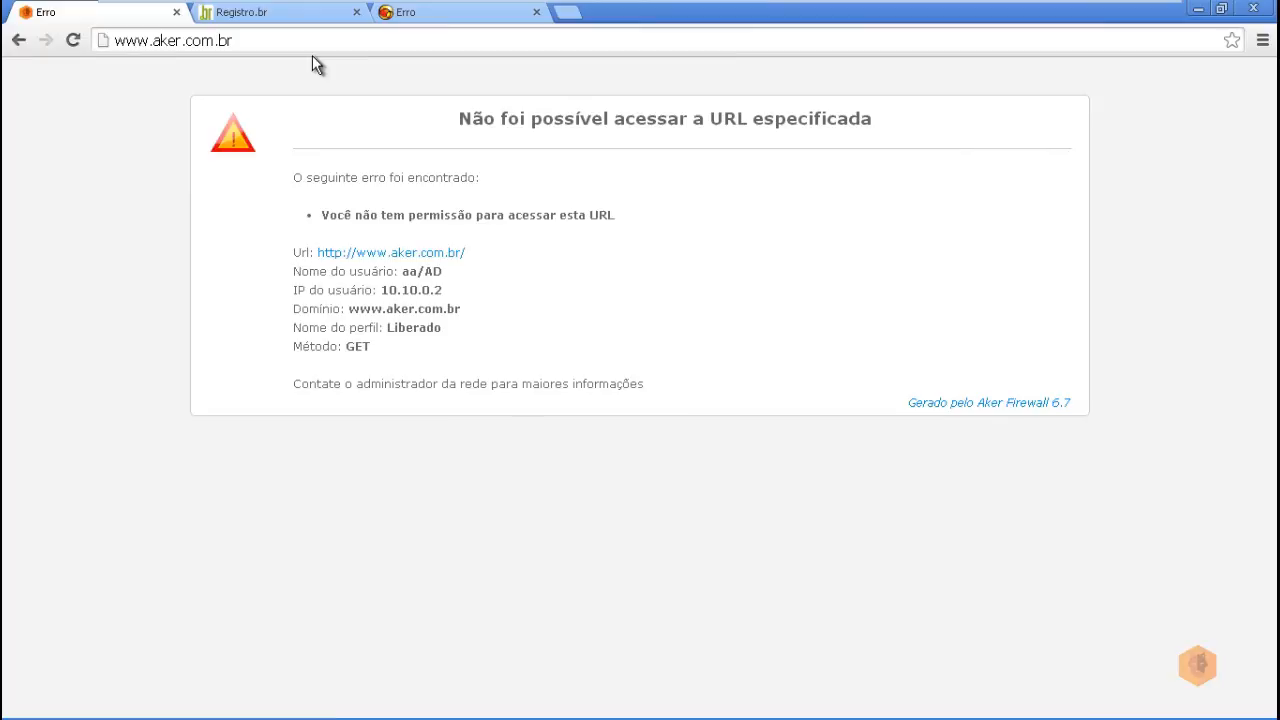
key("F5")
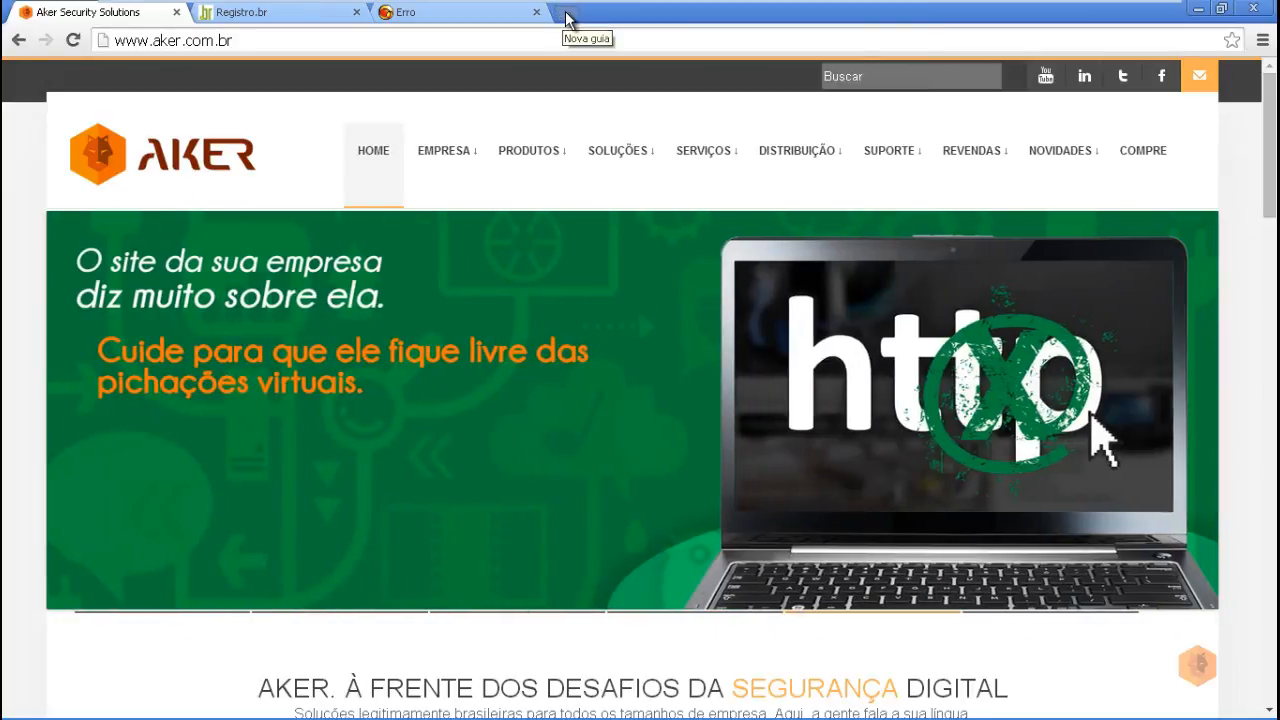
left_click(566, 18)
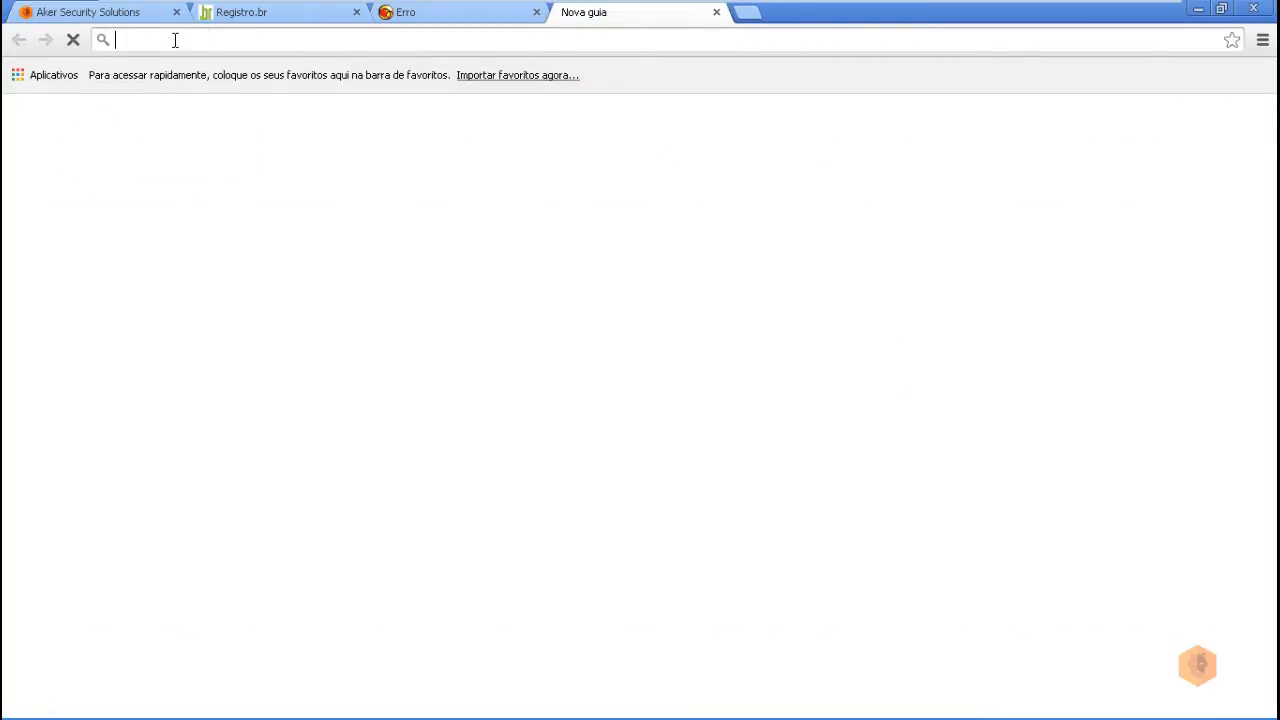
type("fa")
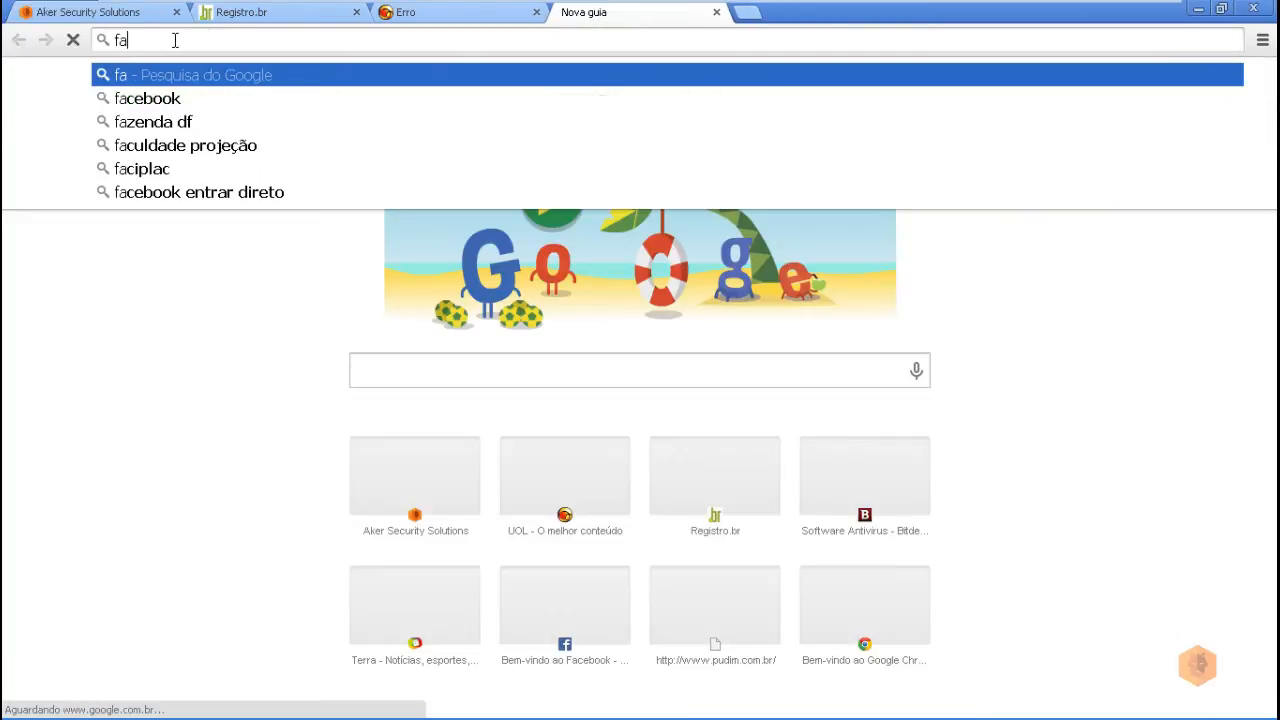
key("Down")
key("Return")
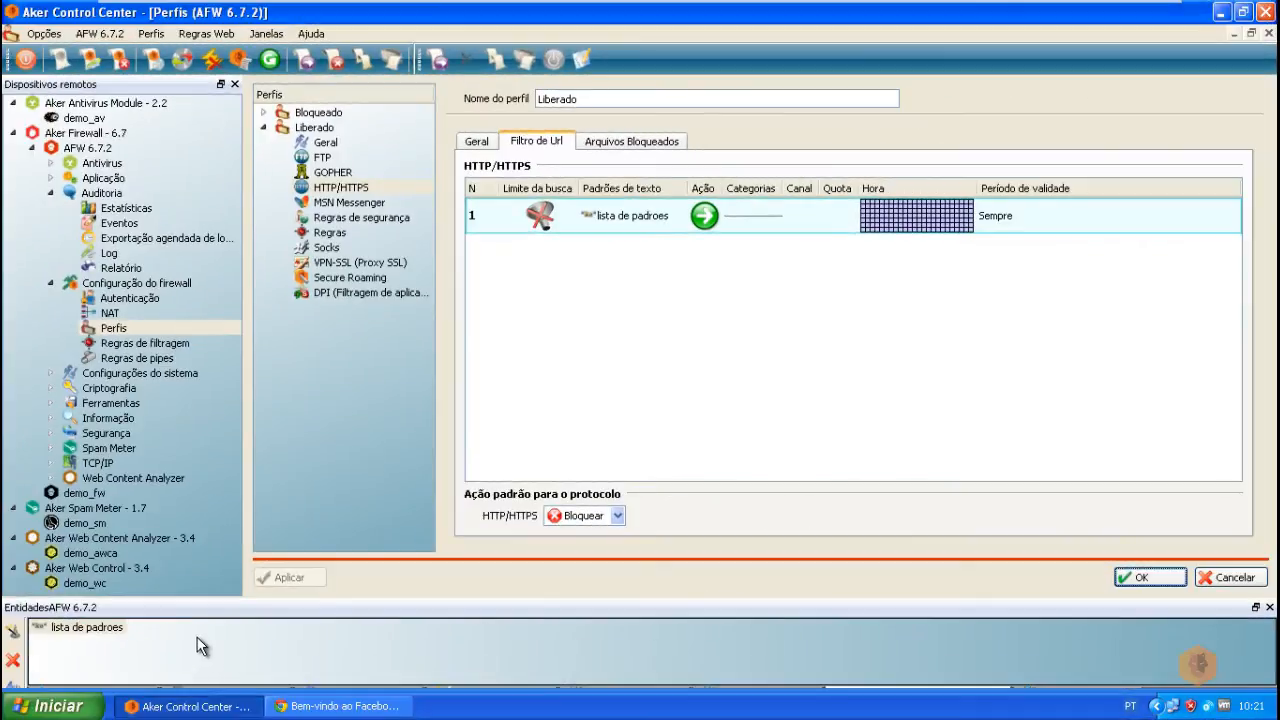
Step: Remove HTTPS from rule 2's services in the Liberado profile rules
left_click(335, 233)
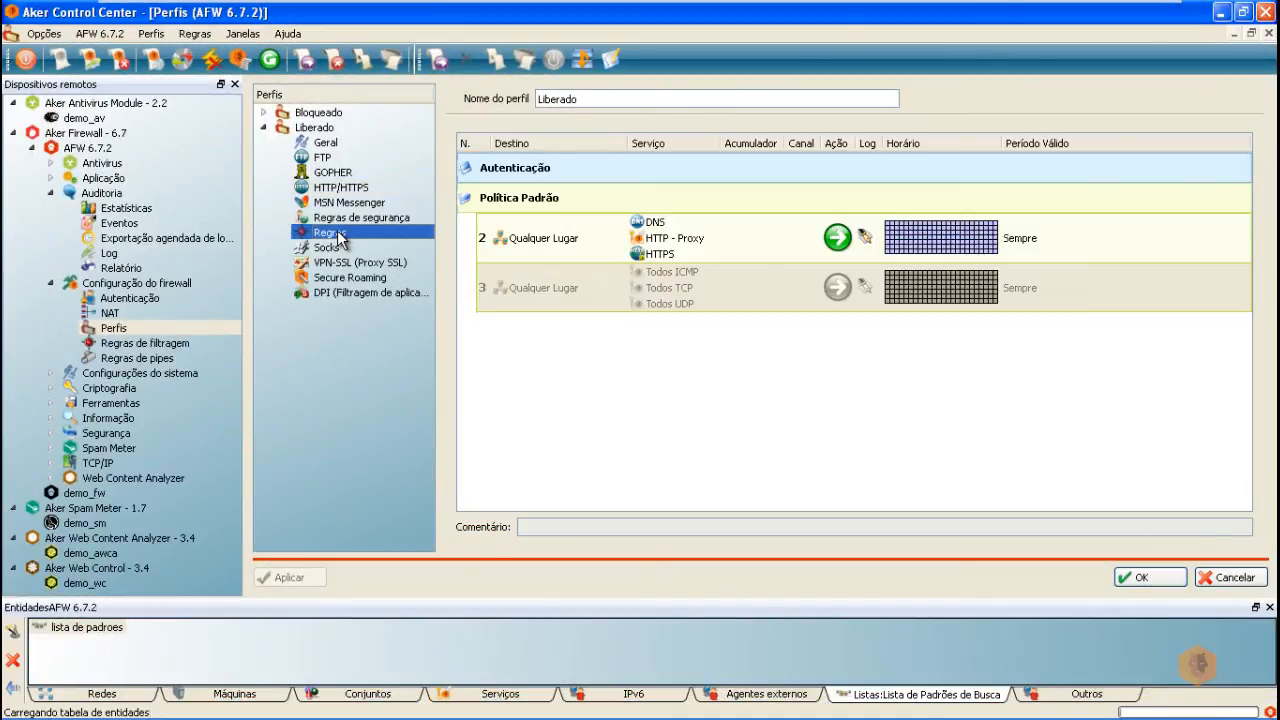
right_click(666, 256)
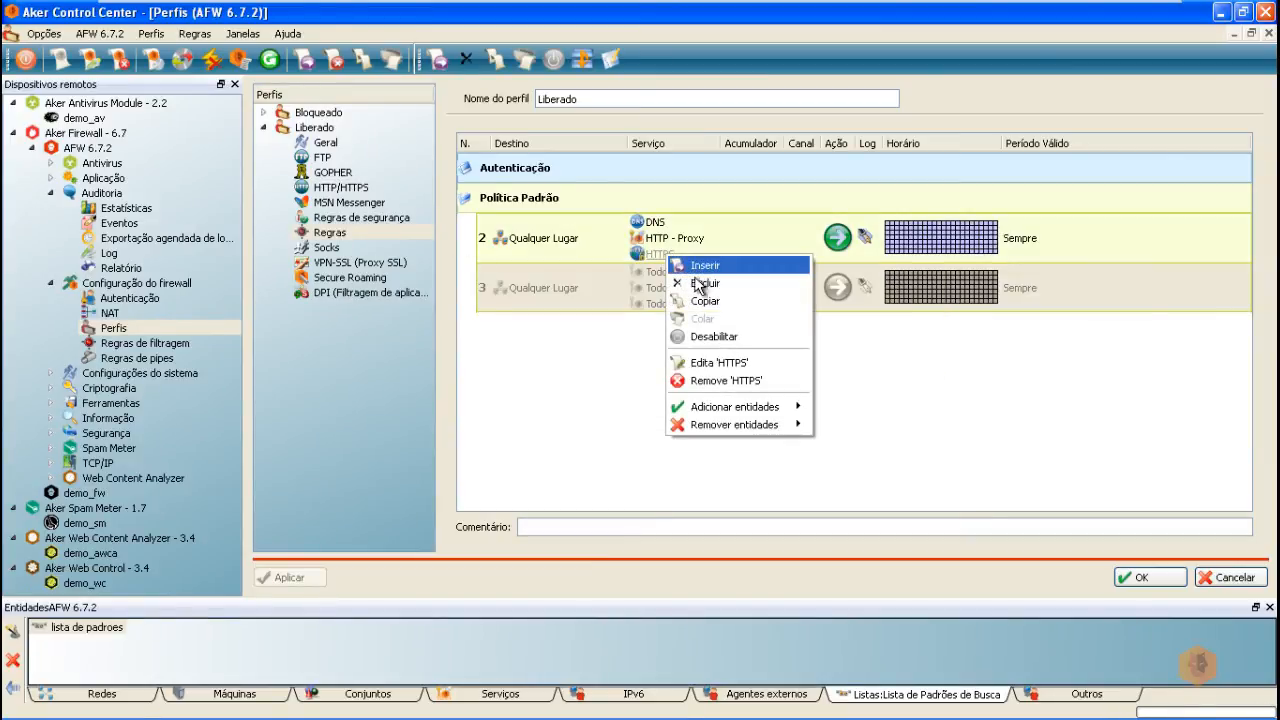
left_click(729, 381)
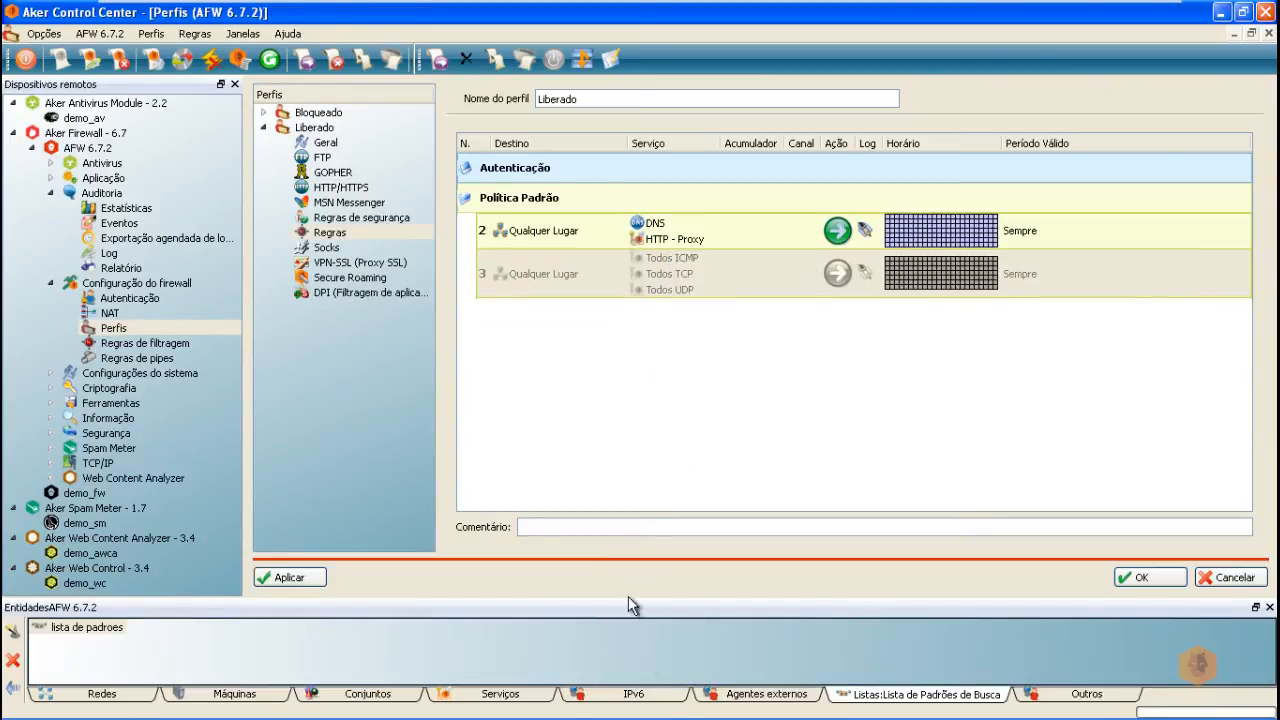
Step: Create an 'HTTPS - Proxy' service entity: TCP port 443 routed through Proxy HTTPS
right_click(506, 693)
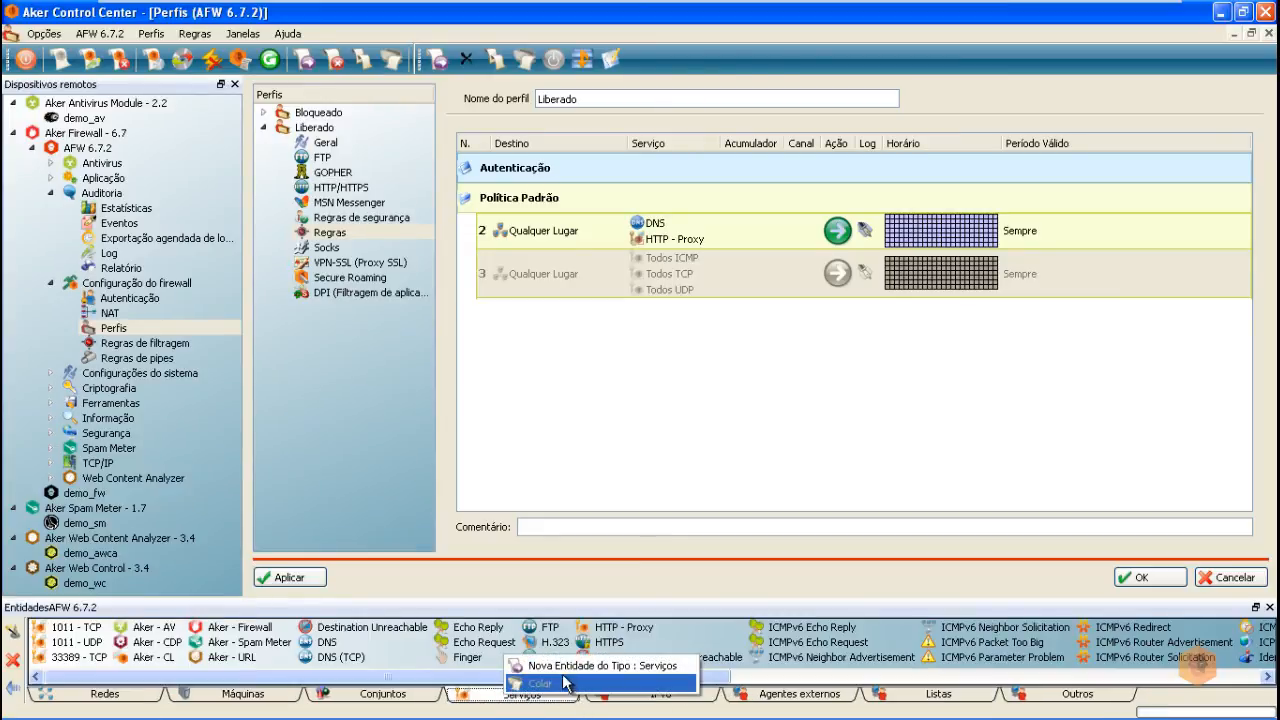
left_click(562, 666)
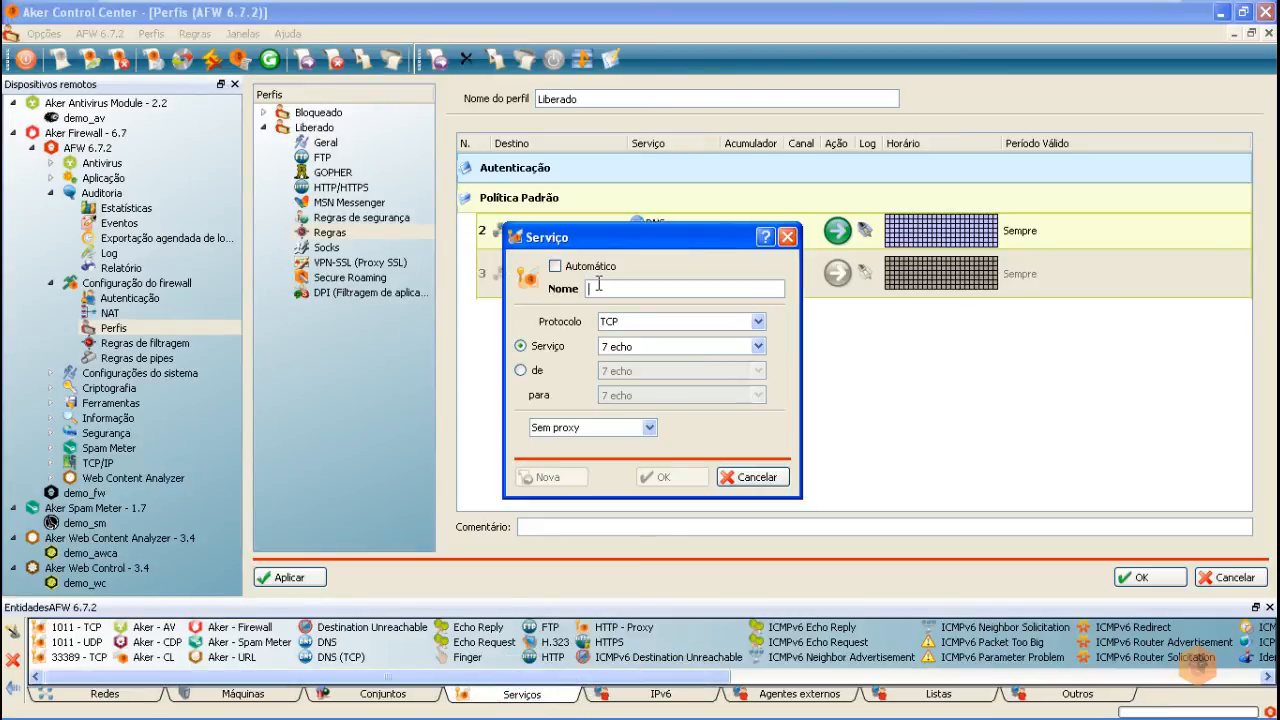
type("HTTPS")
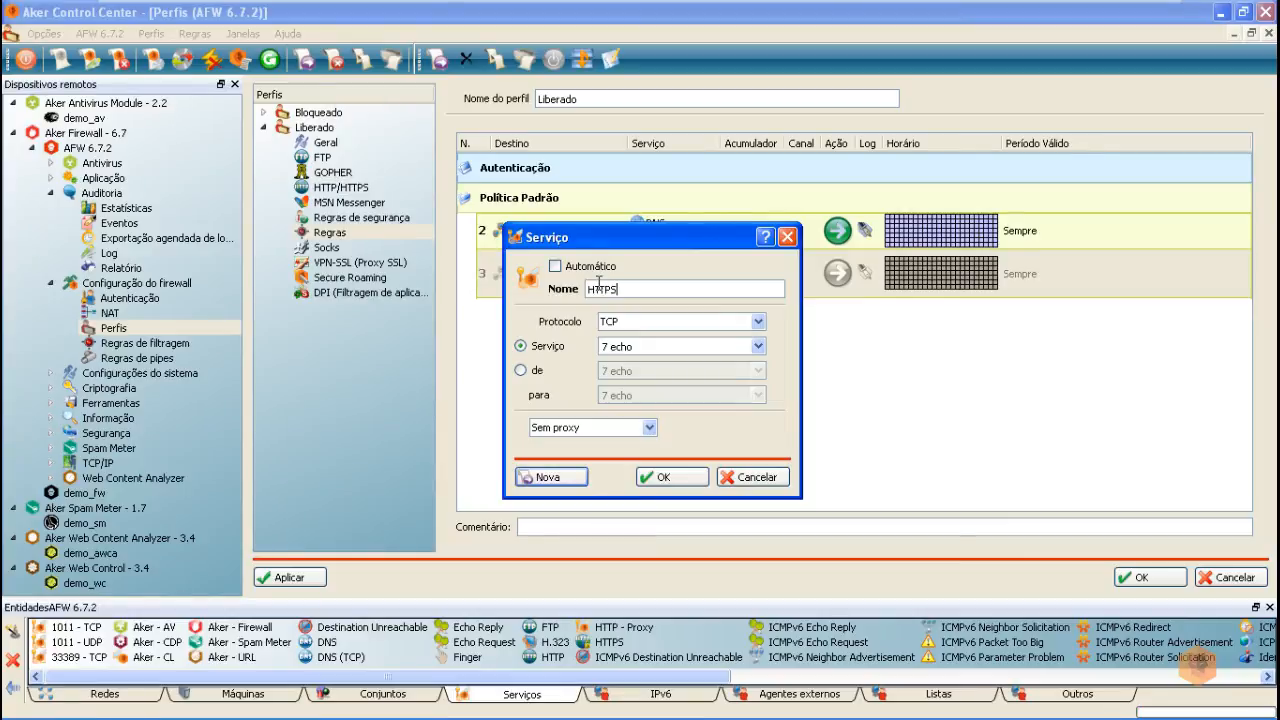
type(" - PRoxy")
key("Left")
key("Left")
key("Left")
key("BackSpace")
type("r")
left_click(640, 324)
left_click(633, 334)
left_click(646, 347)
type("443")
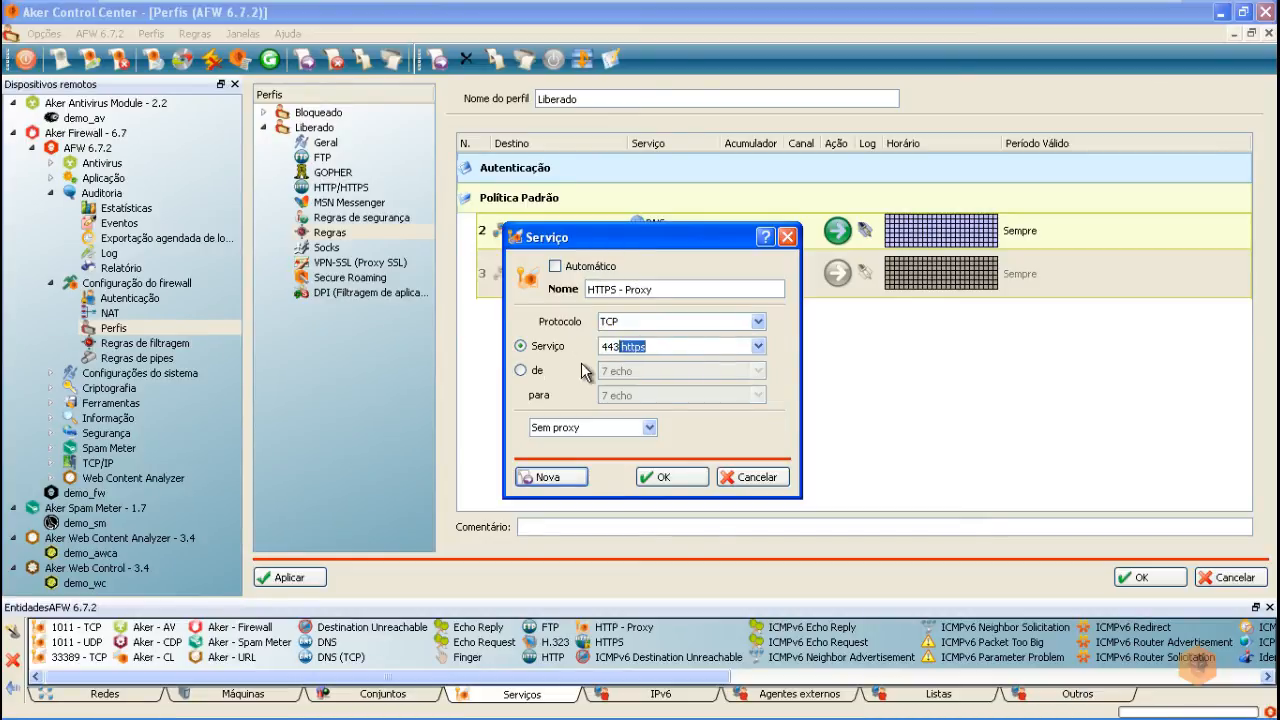
left_click(616, 428)
left_click(576, 505)
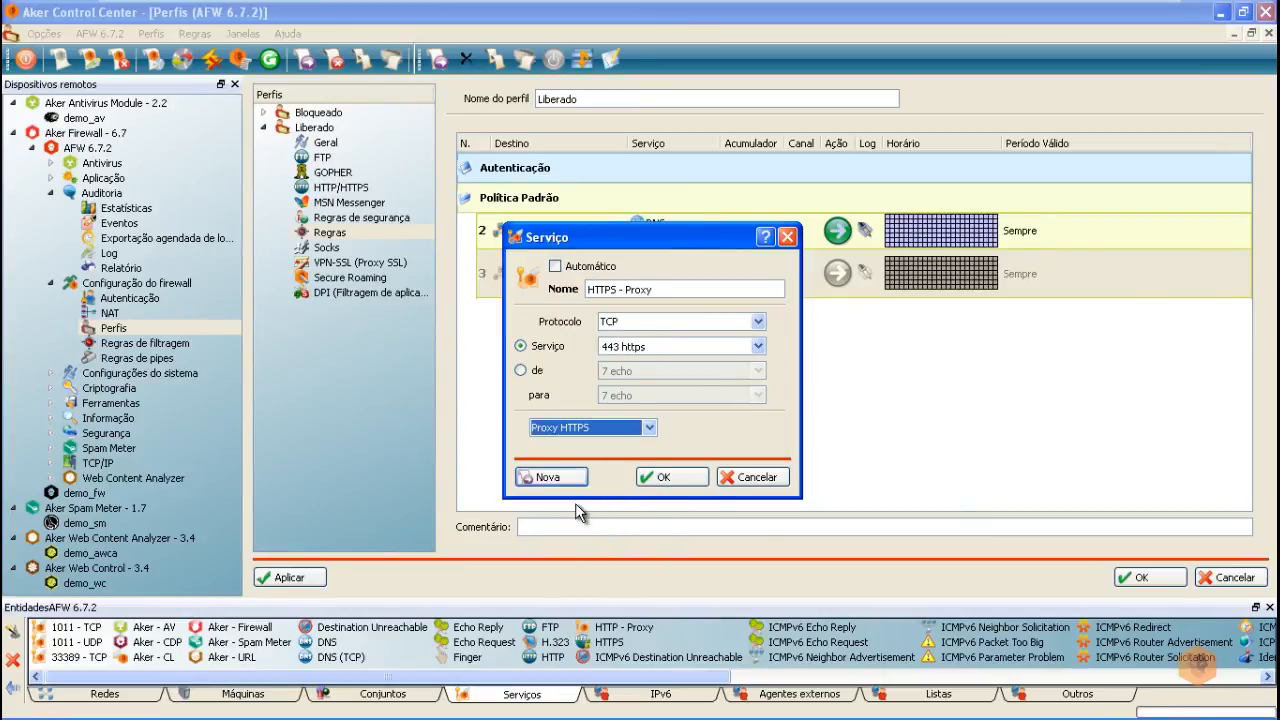
left_click(688, 484)
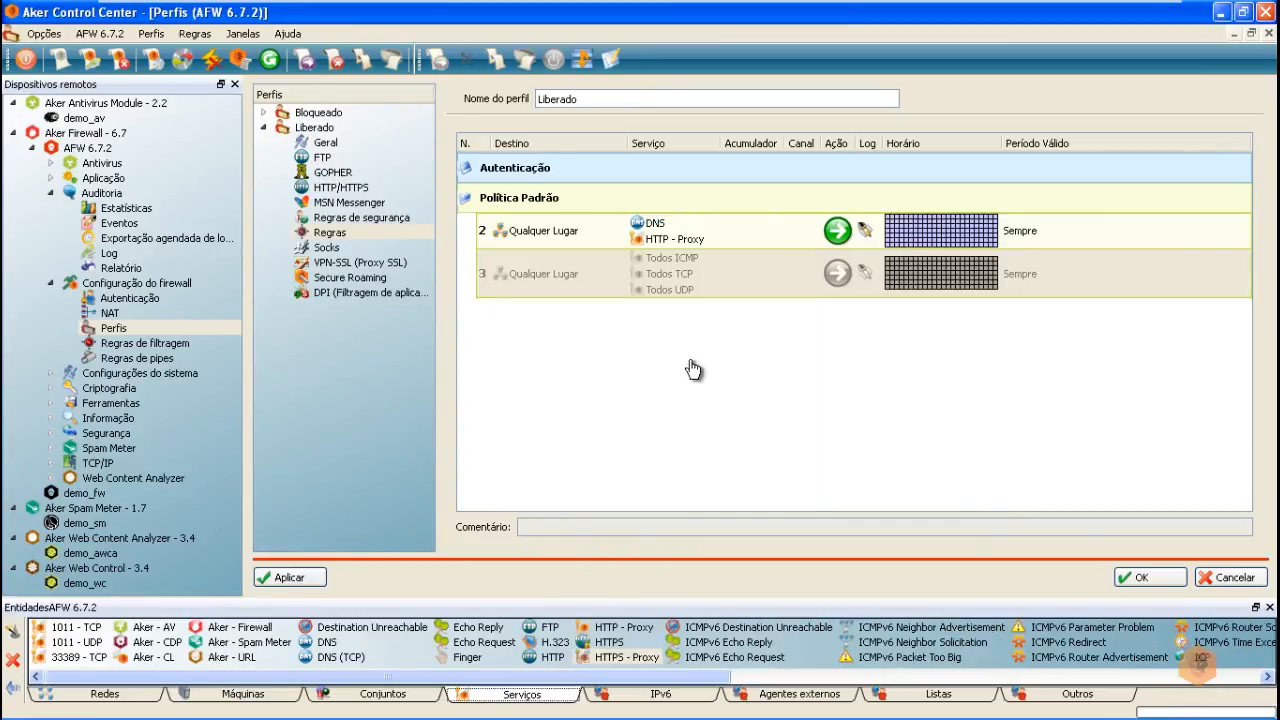
Step: Add HTTPS - Proxy to rule 2's services and apply the profile changes
right_click(656, 238)
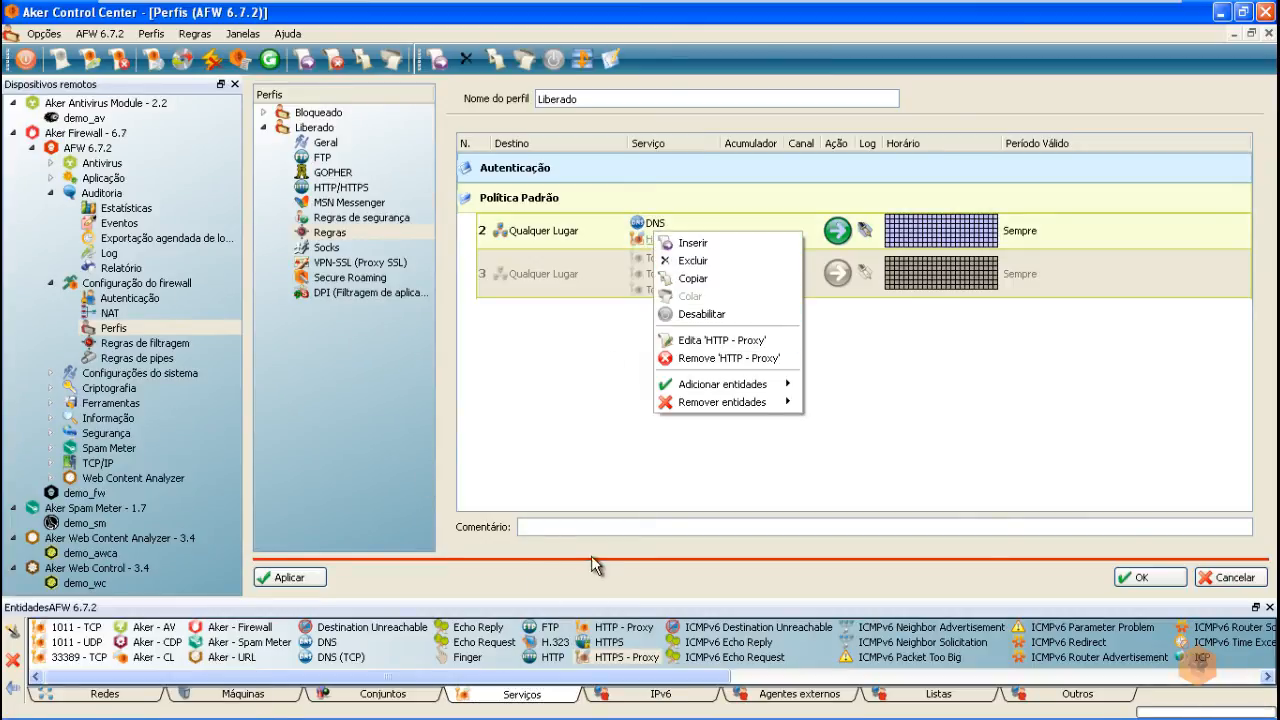
left_click(620, 660)
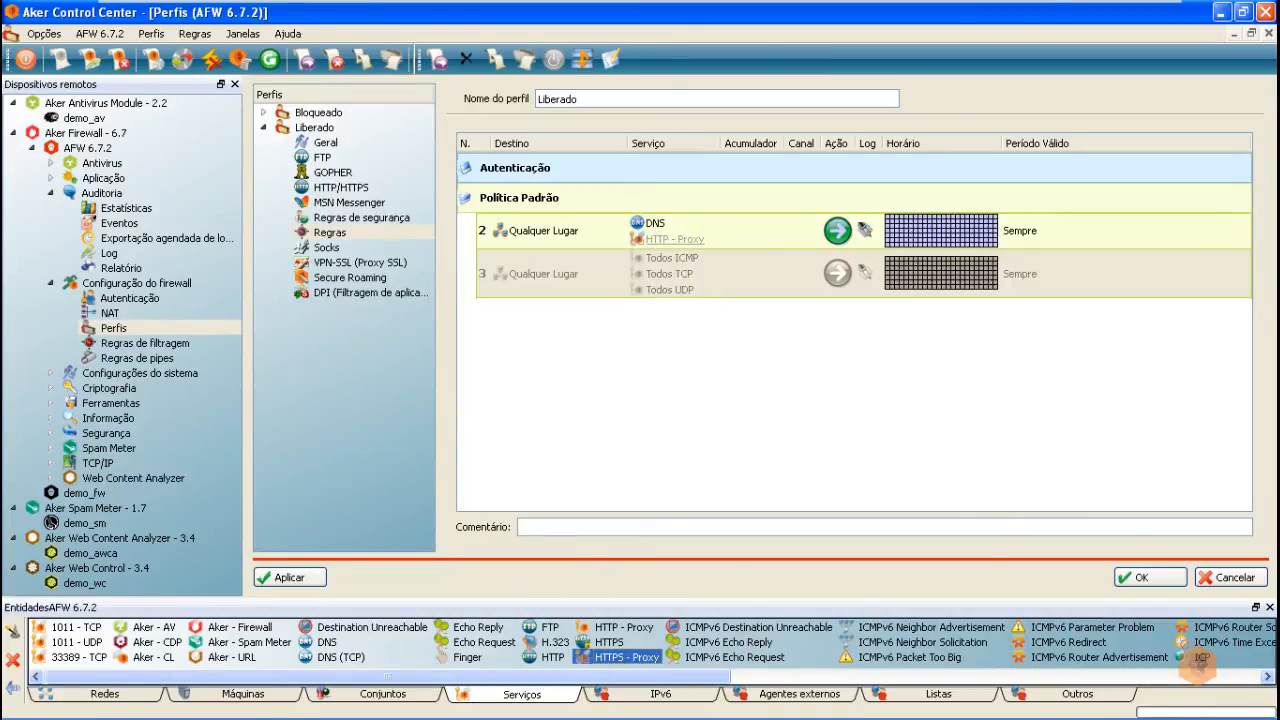
left_click_drag(615, 668, 700, 245)
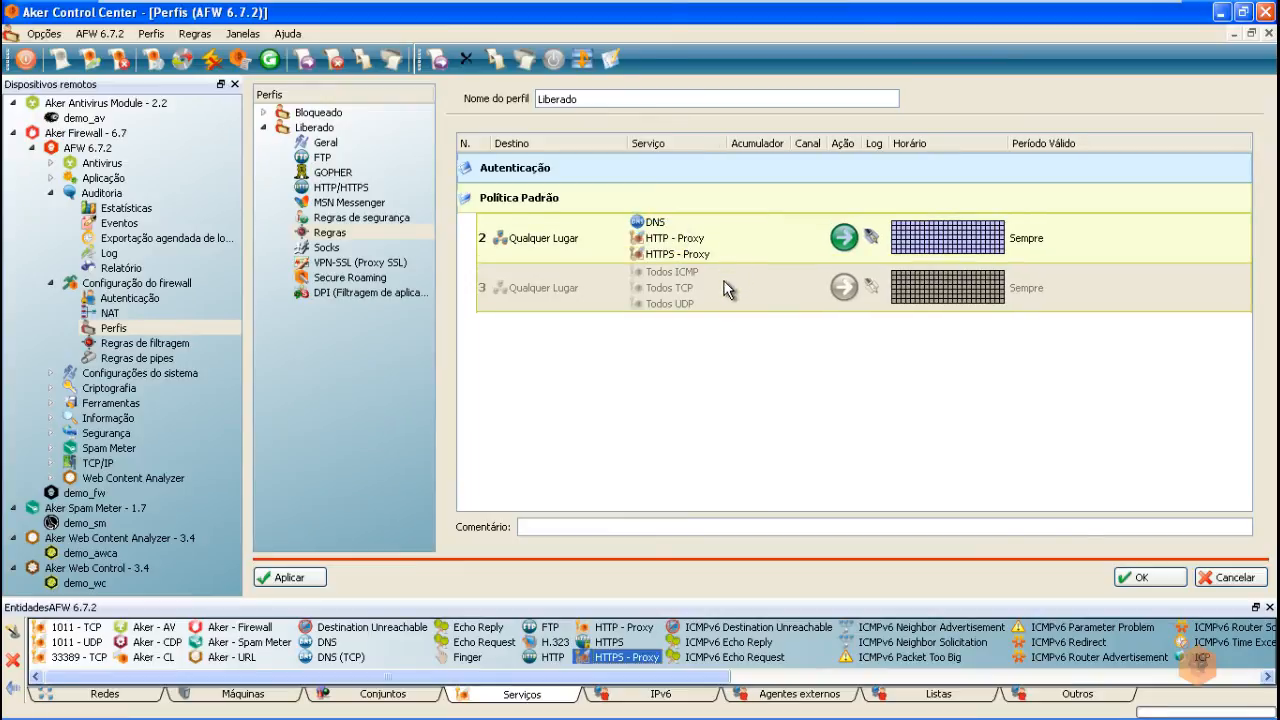
left_click(283, 577)
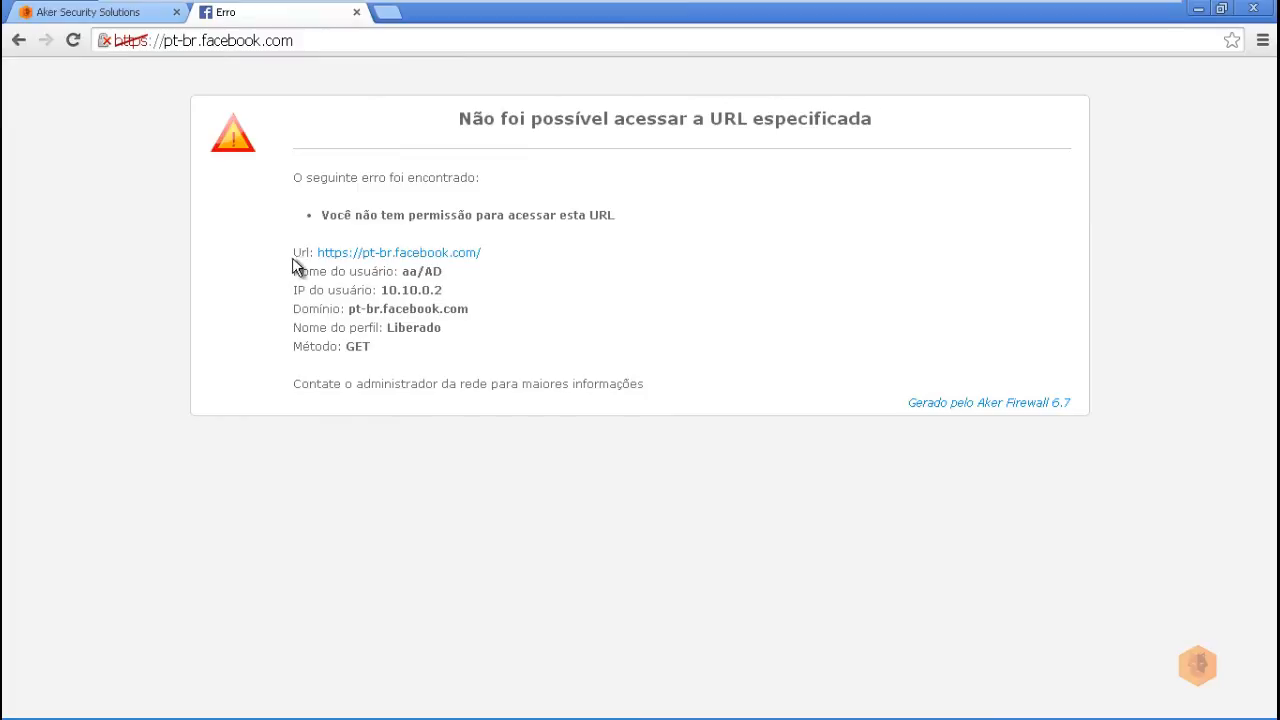
Step: Highlight the blocked URL and domain pt-br.facebook.com on the firewall's denial page
left_click_drag(316, 253, 487, 260)
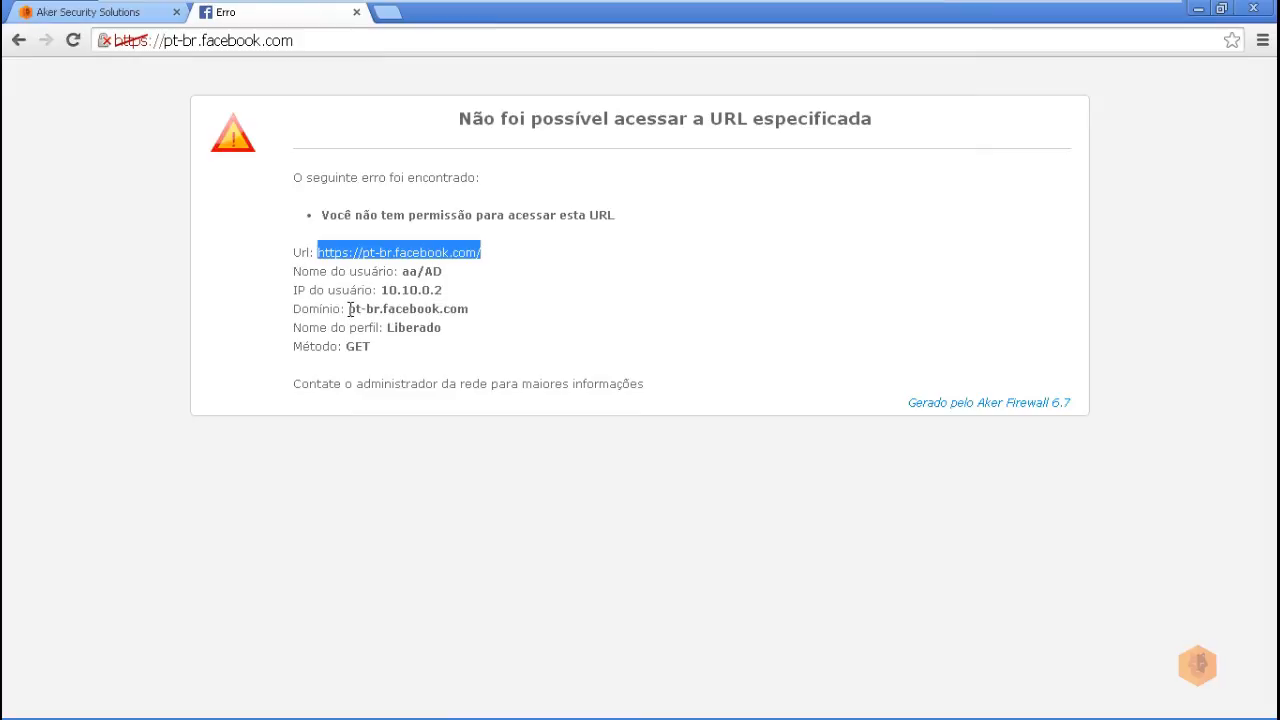
left_click(362, 309)
left_click_drag(436, 311, 471, 311)
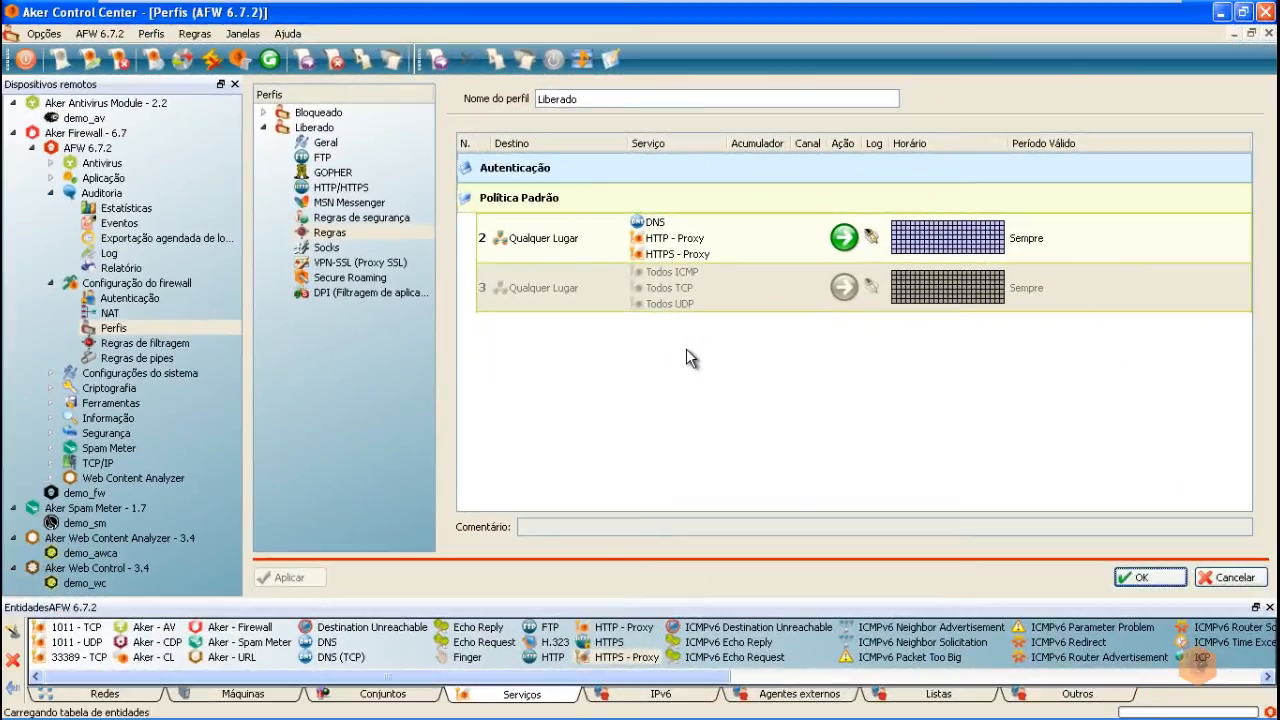
left_click(50, 478)
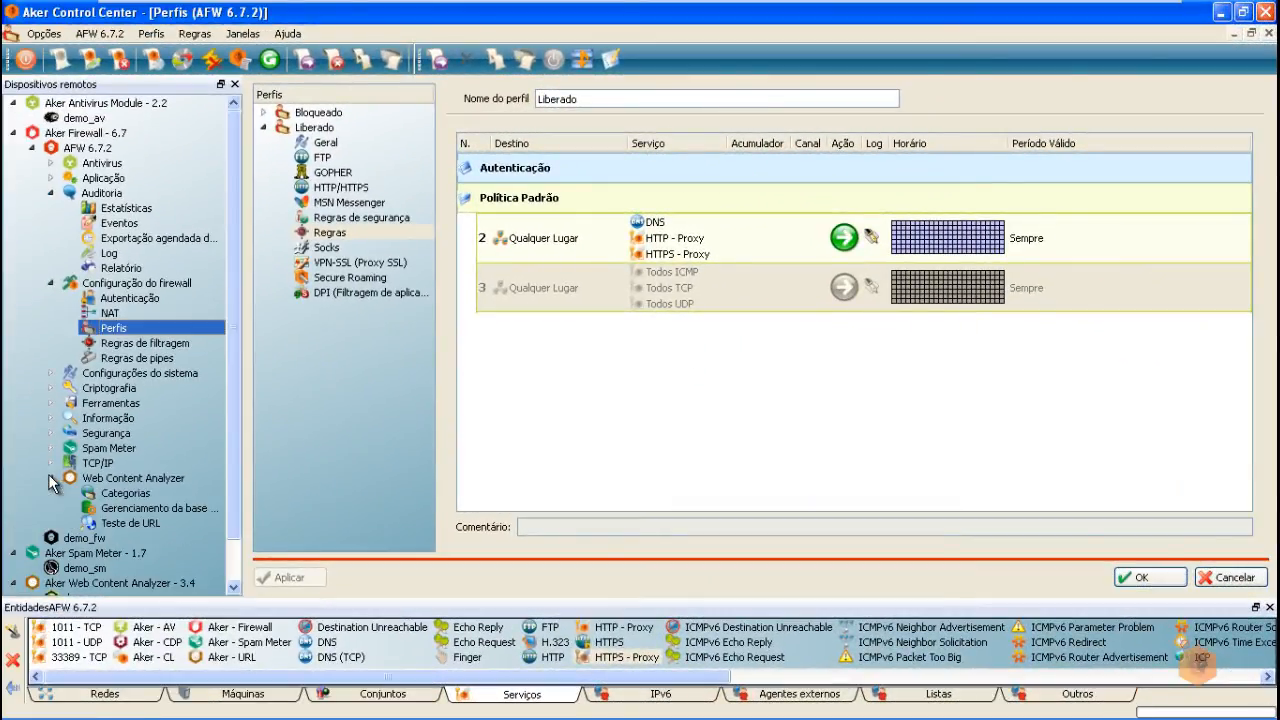
left_click(142, 508)
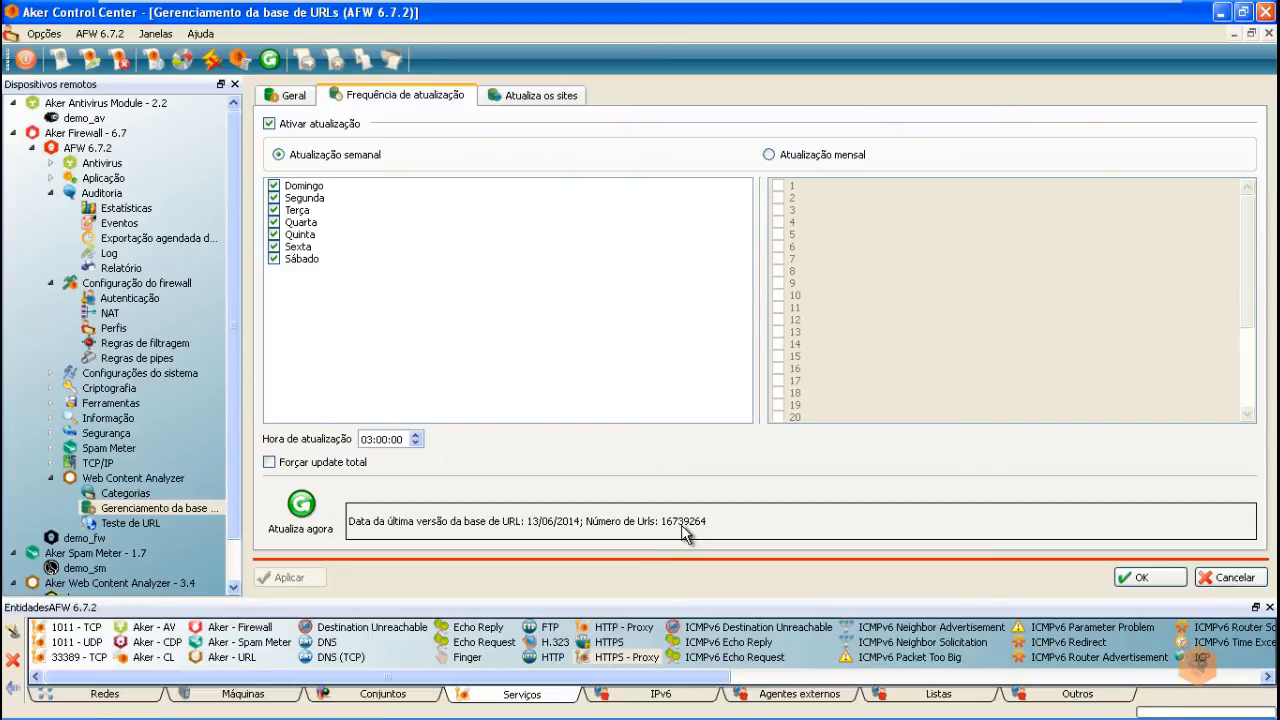
left_click(125, 494)
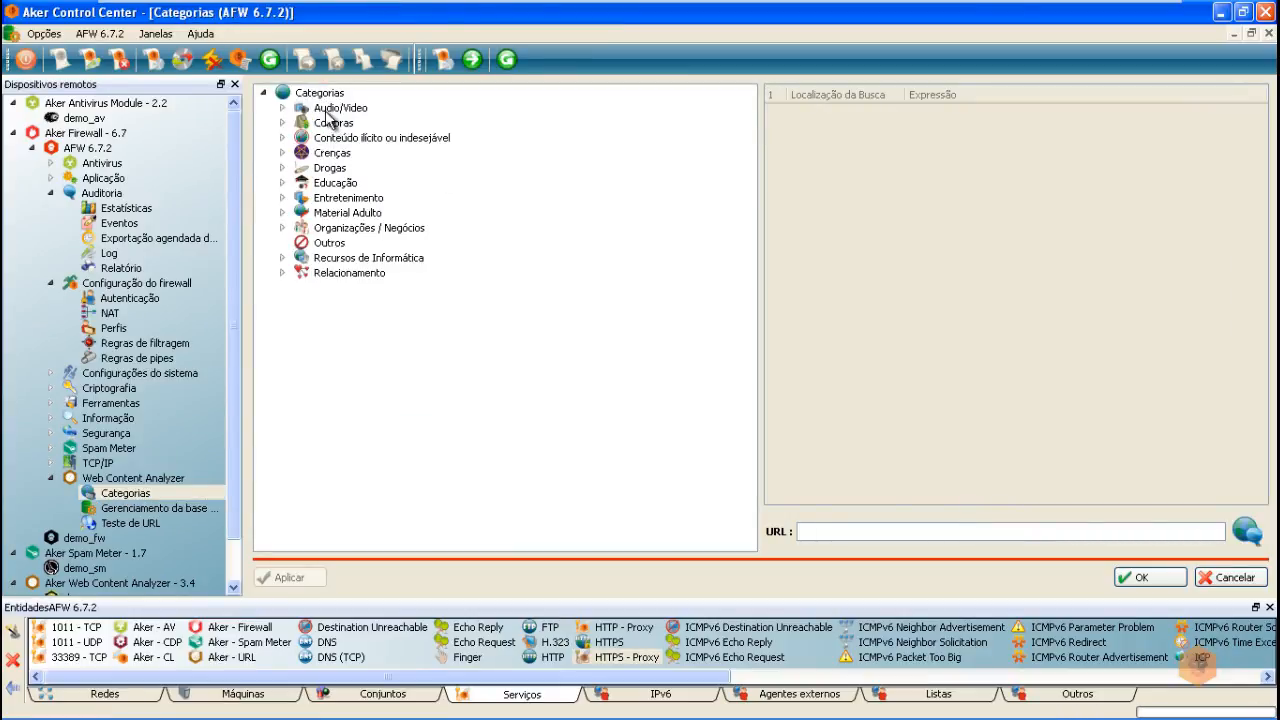
left_click_drag(233, 300, 237, 397)
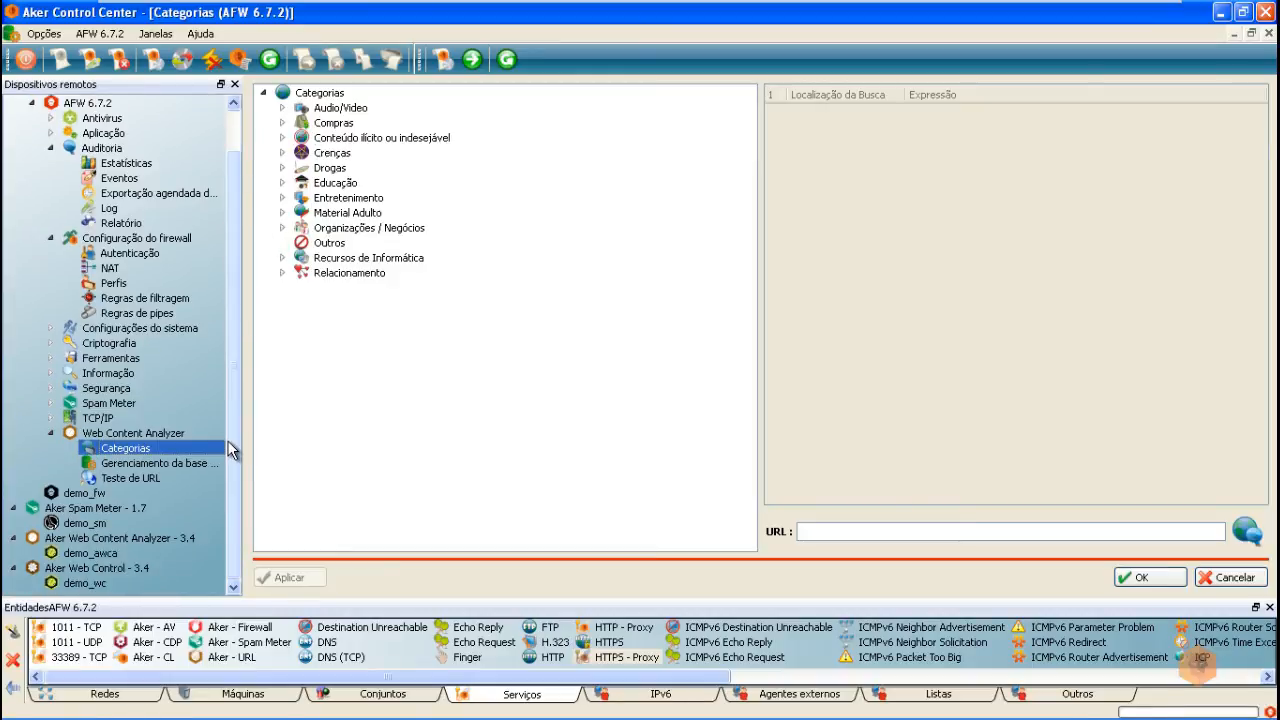
left_click(124, 479)
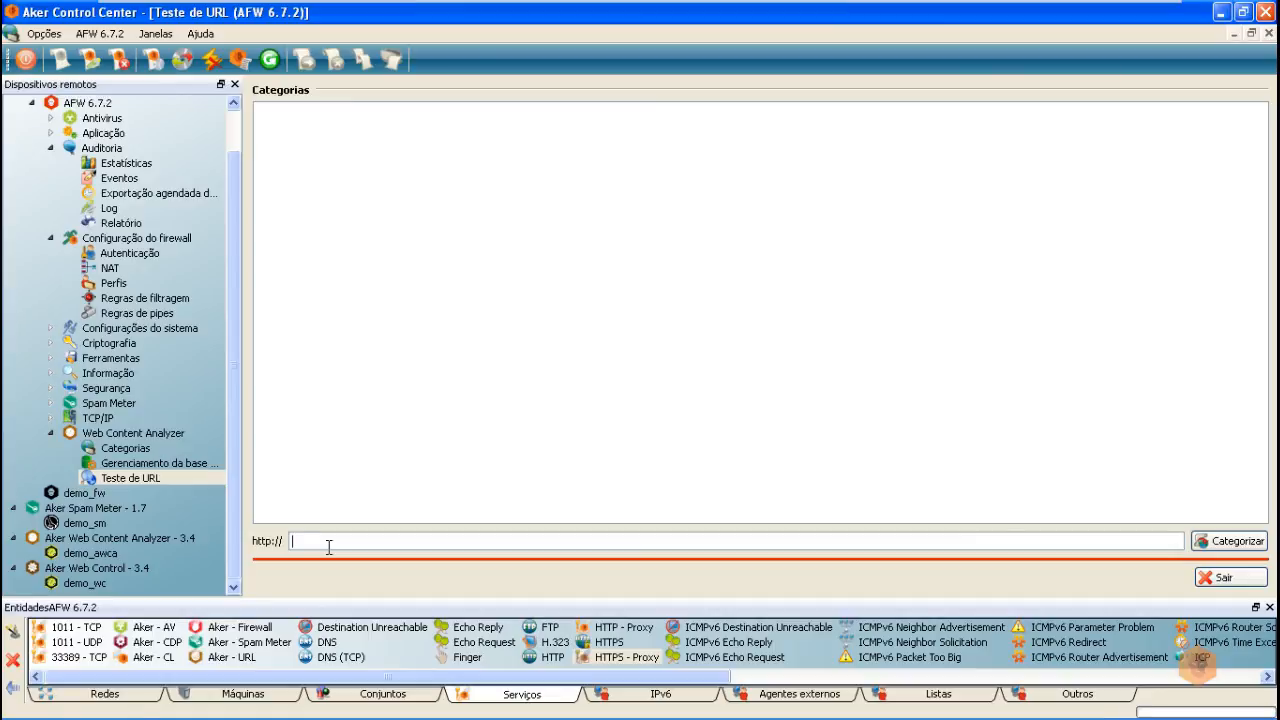
type("www.facebook.com")
key("Return")
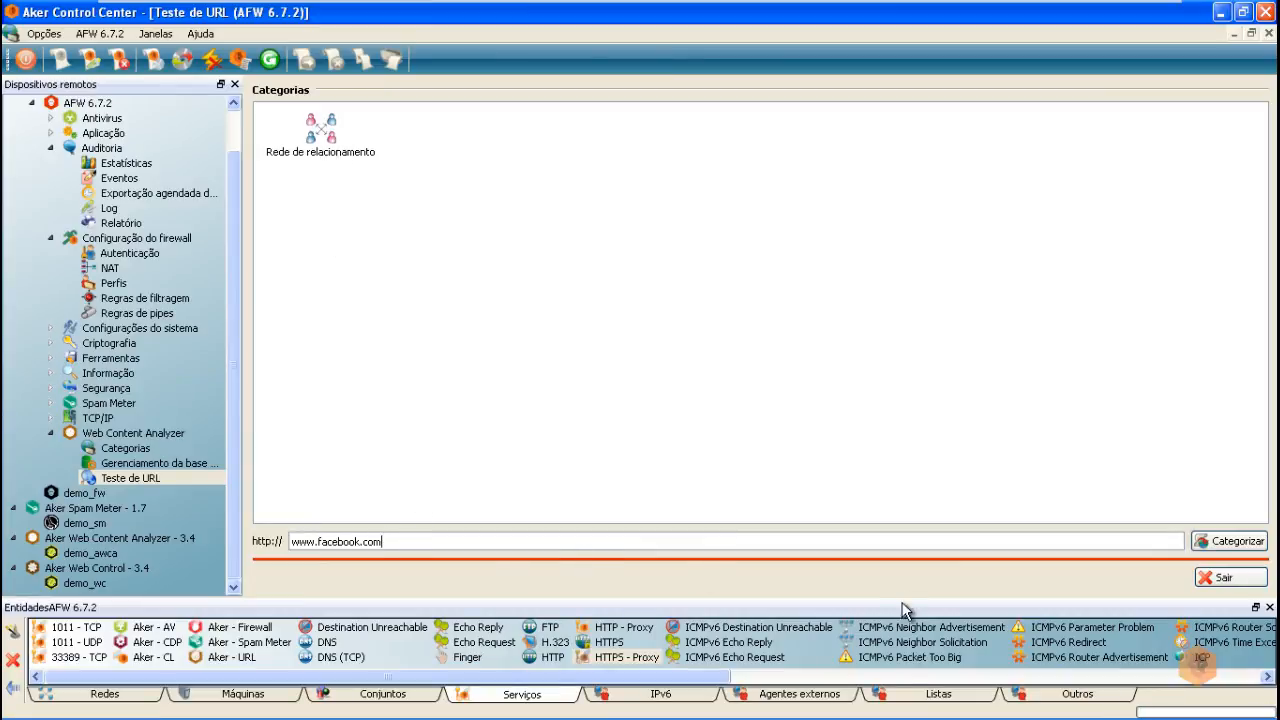
Step: Create an auto-named category list 'lista de categorias' containing Relacionamento > Rede de relacionamento
right_click(910, 700)
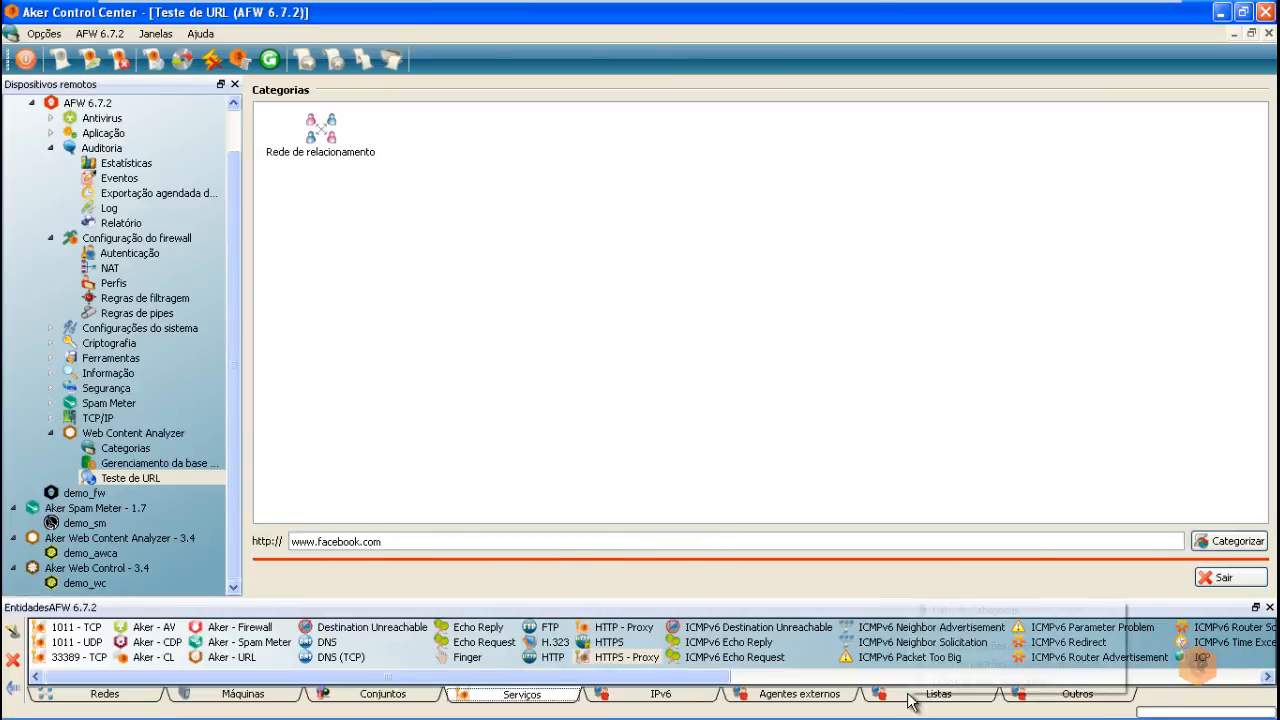
left_click(950, 610)
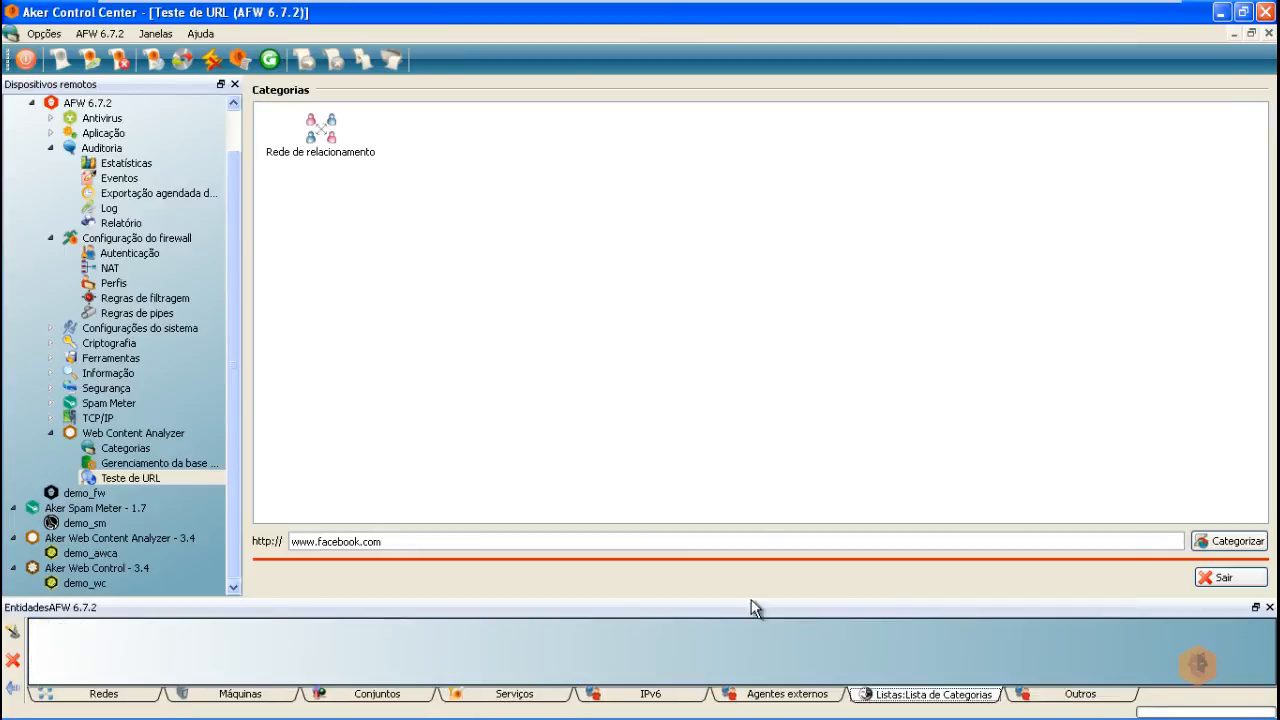
right_click(910, 690)
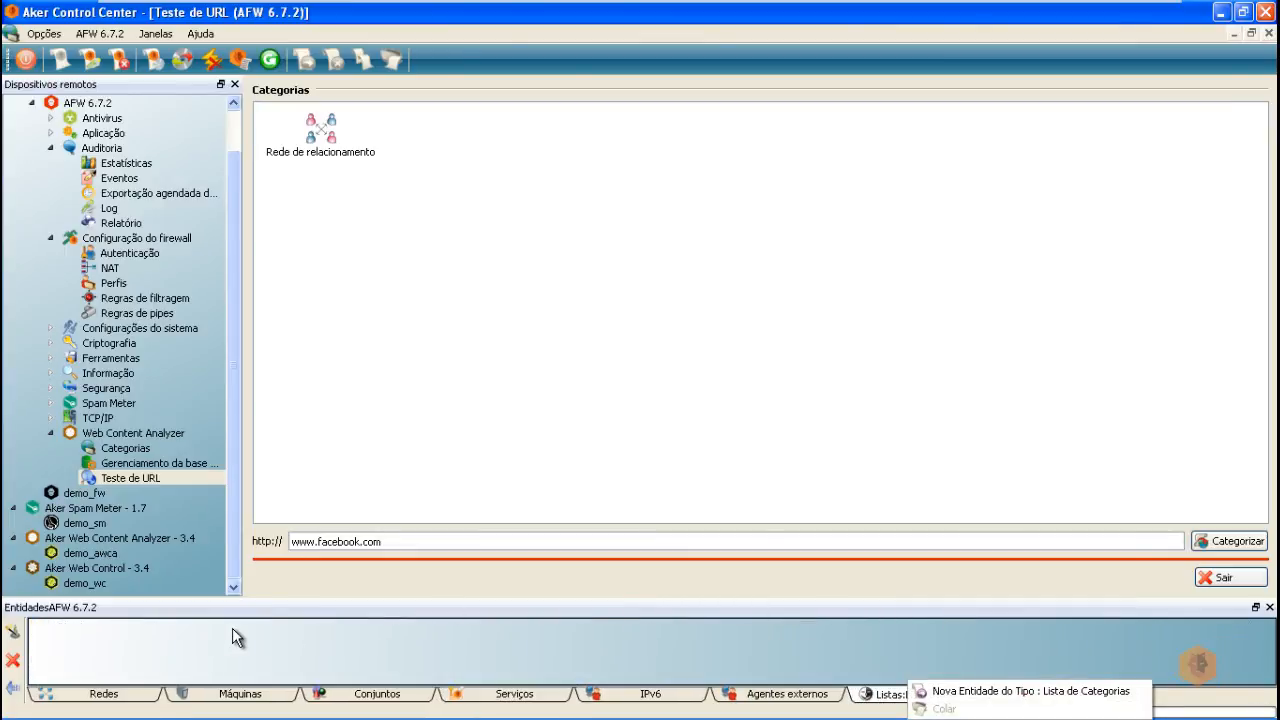
left_click(1040, 691)
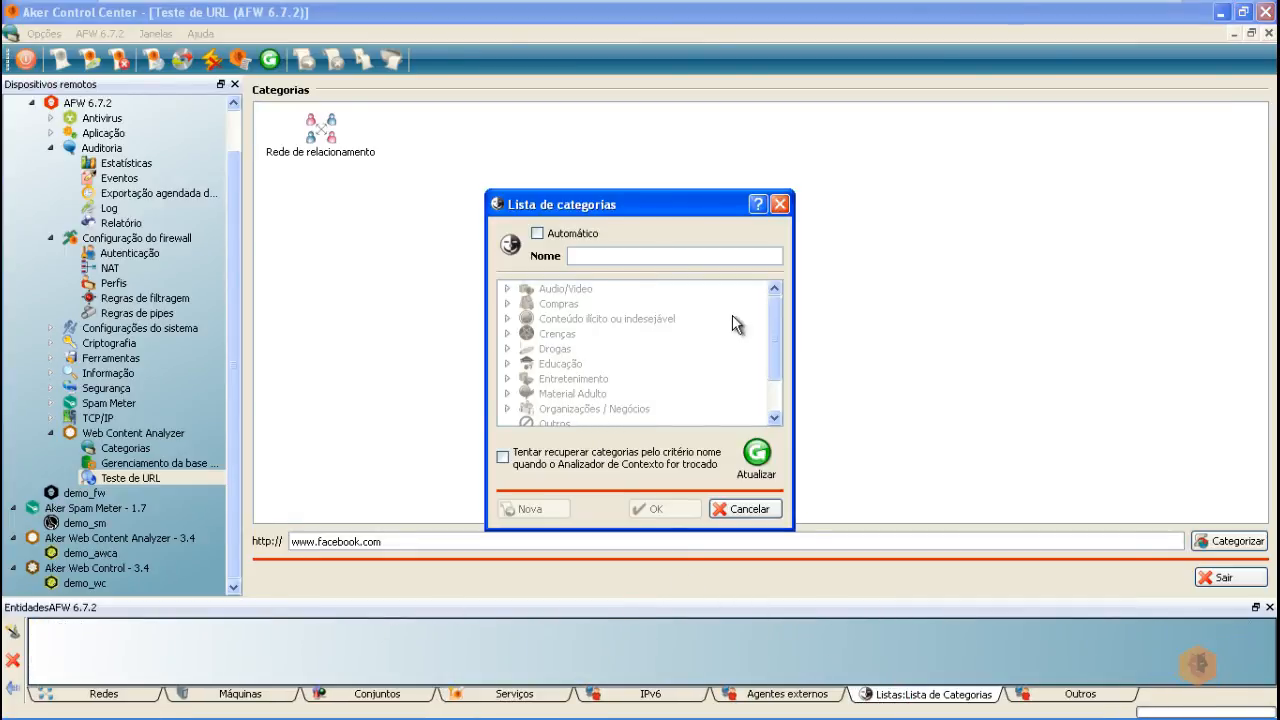
left_click(552, 236)
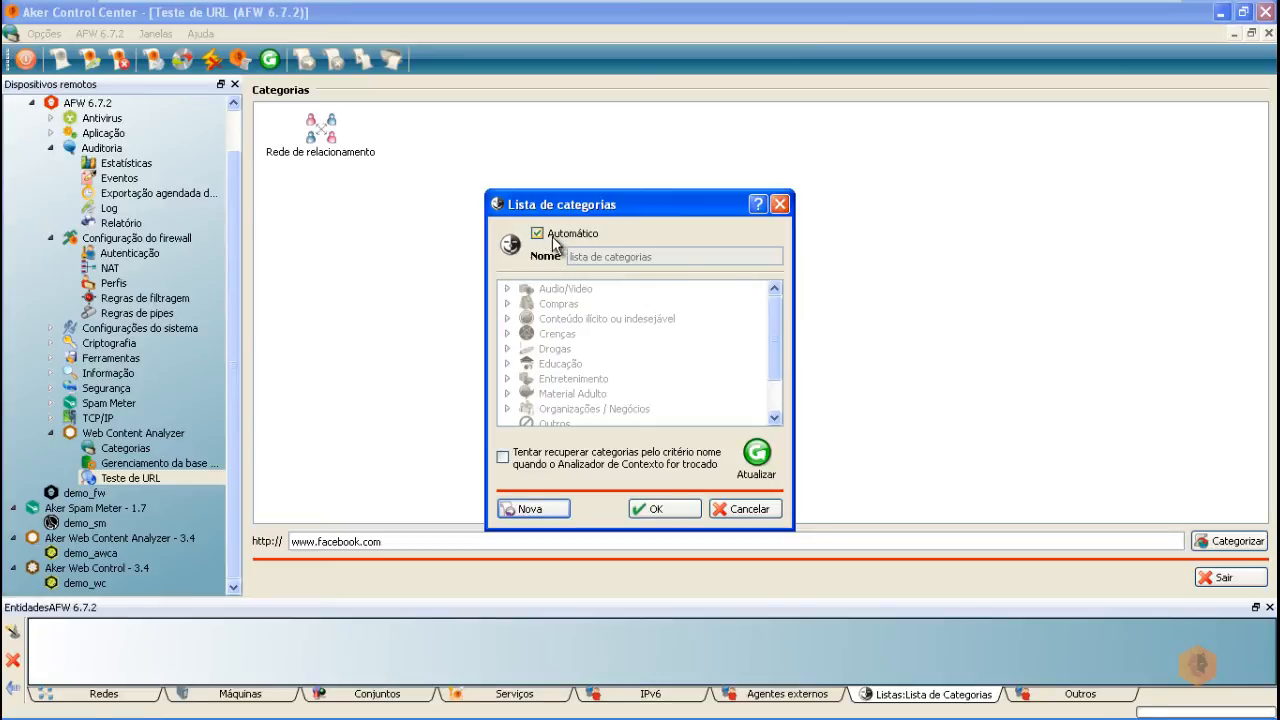
scroll(776, 376, "down", 1)
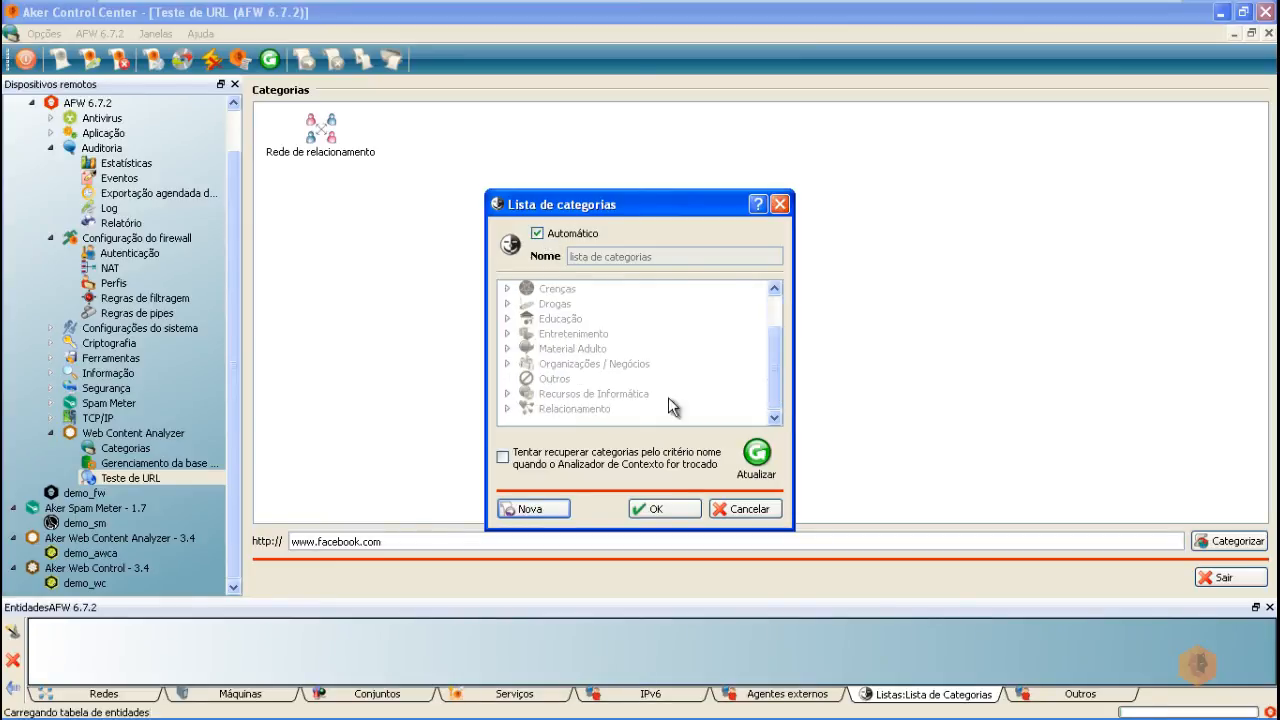
left_click(507, 408)
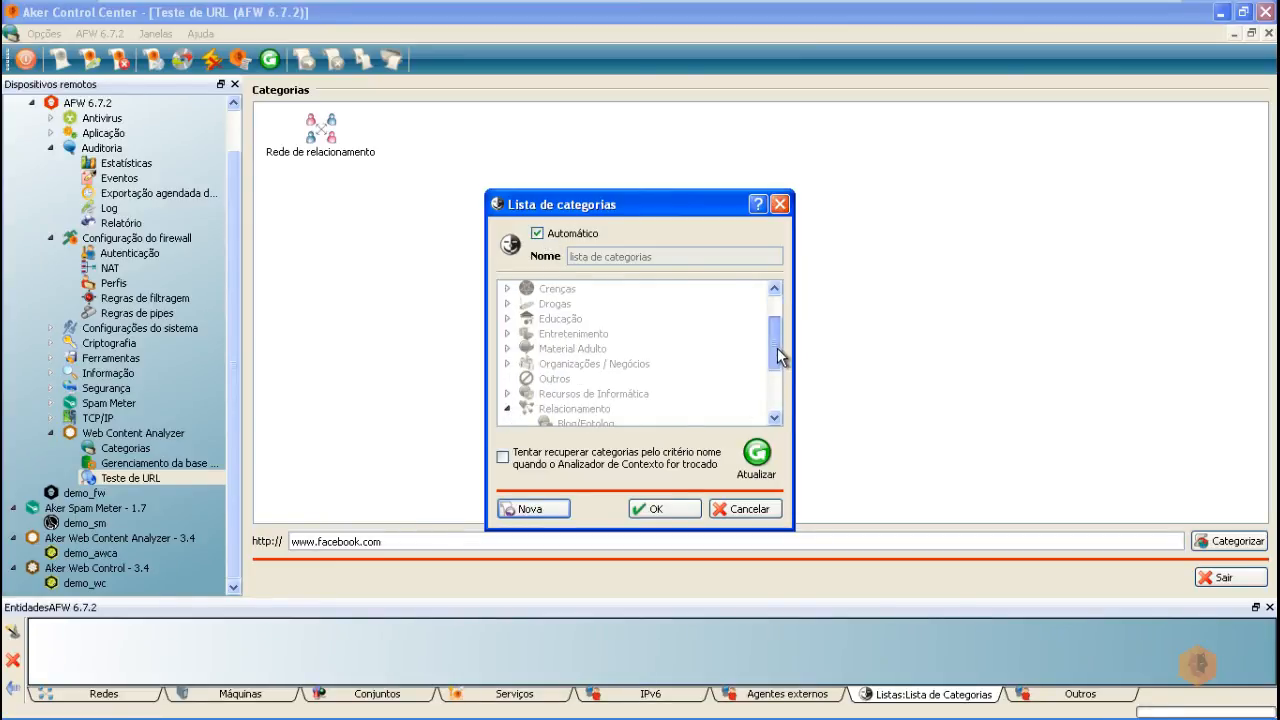
scroll(777, 348, "down", 2)
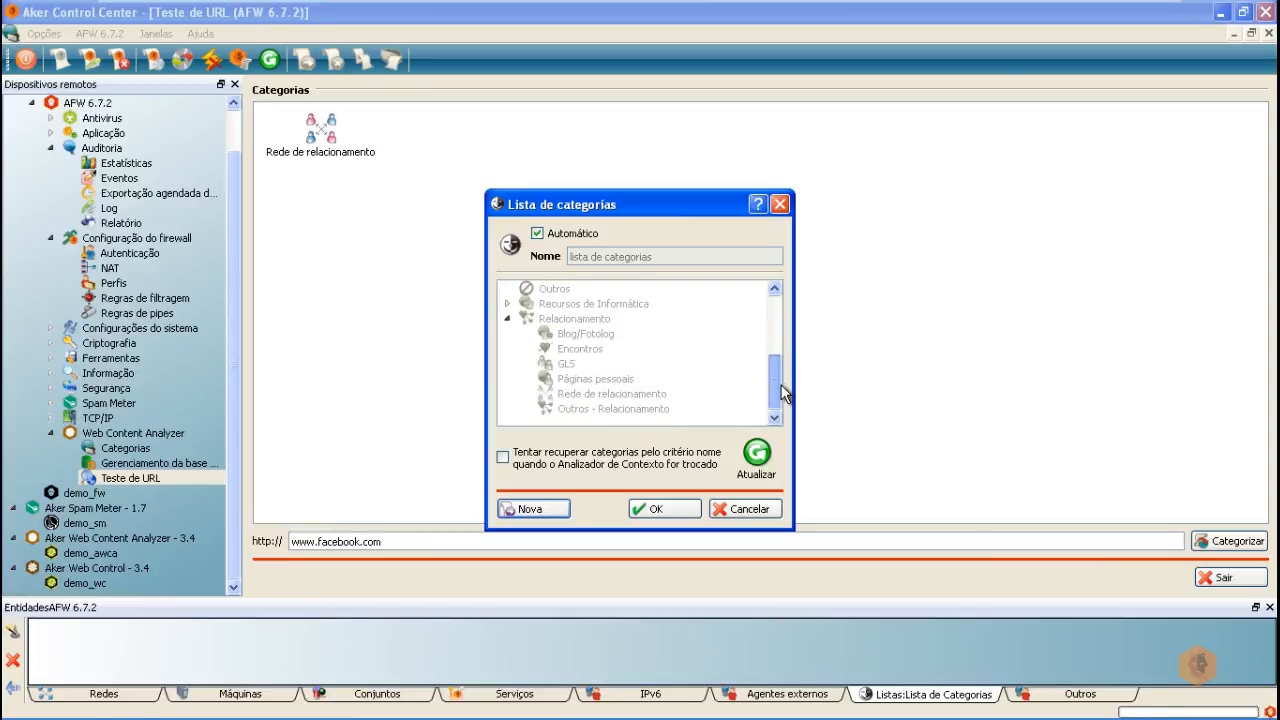
left_click(590, 396)
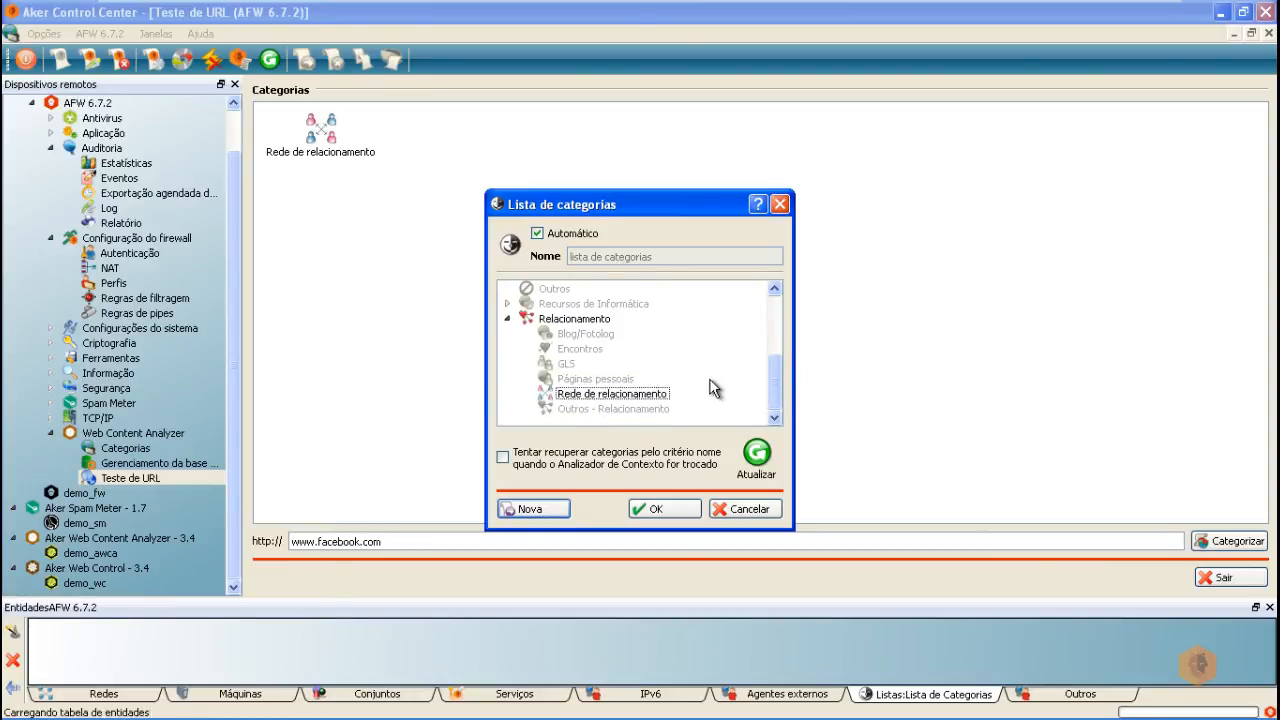
scroll(777, 386, "up", 3)
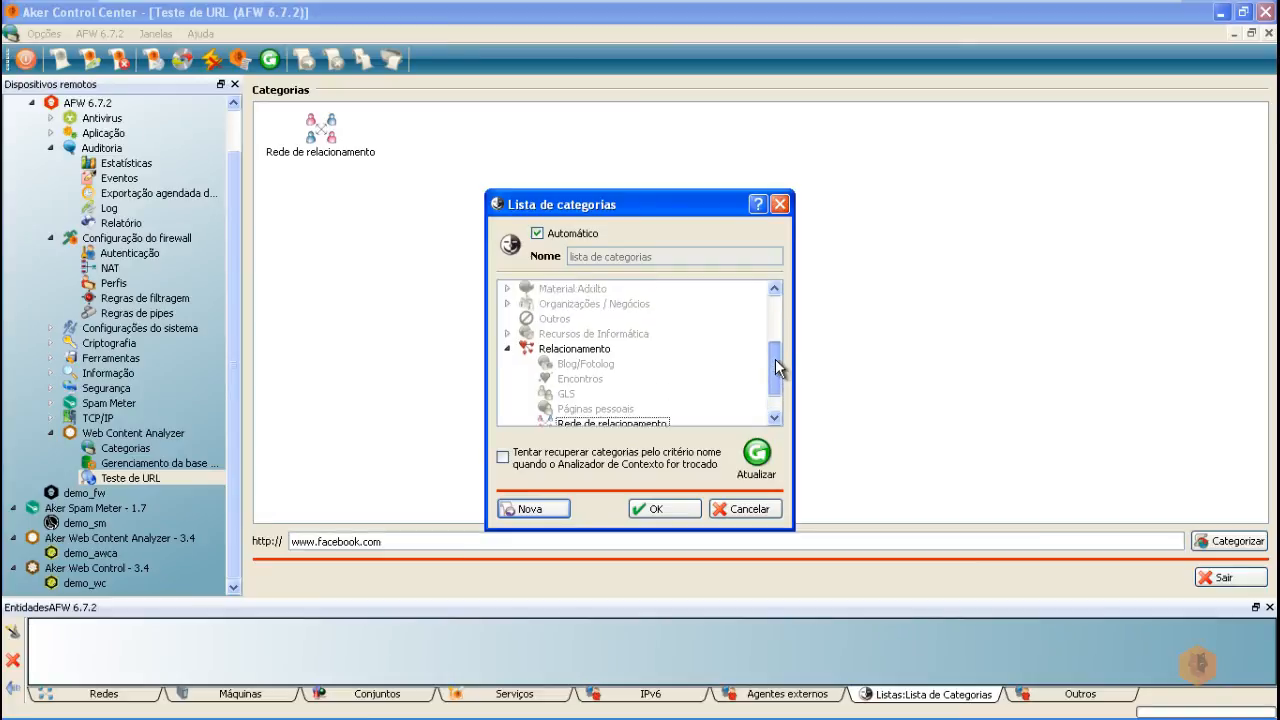
left_click(657, 510)
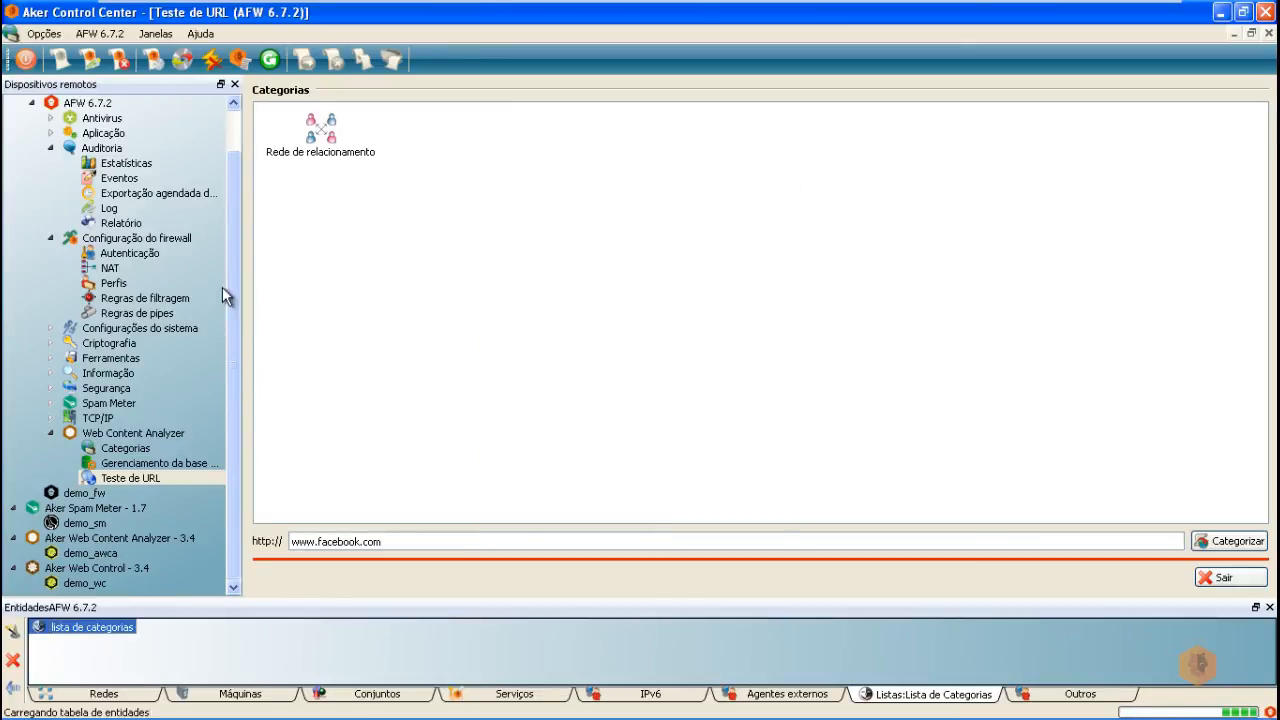
left_click(114, 284)
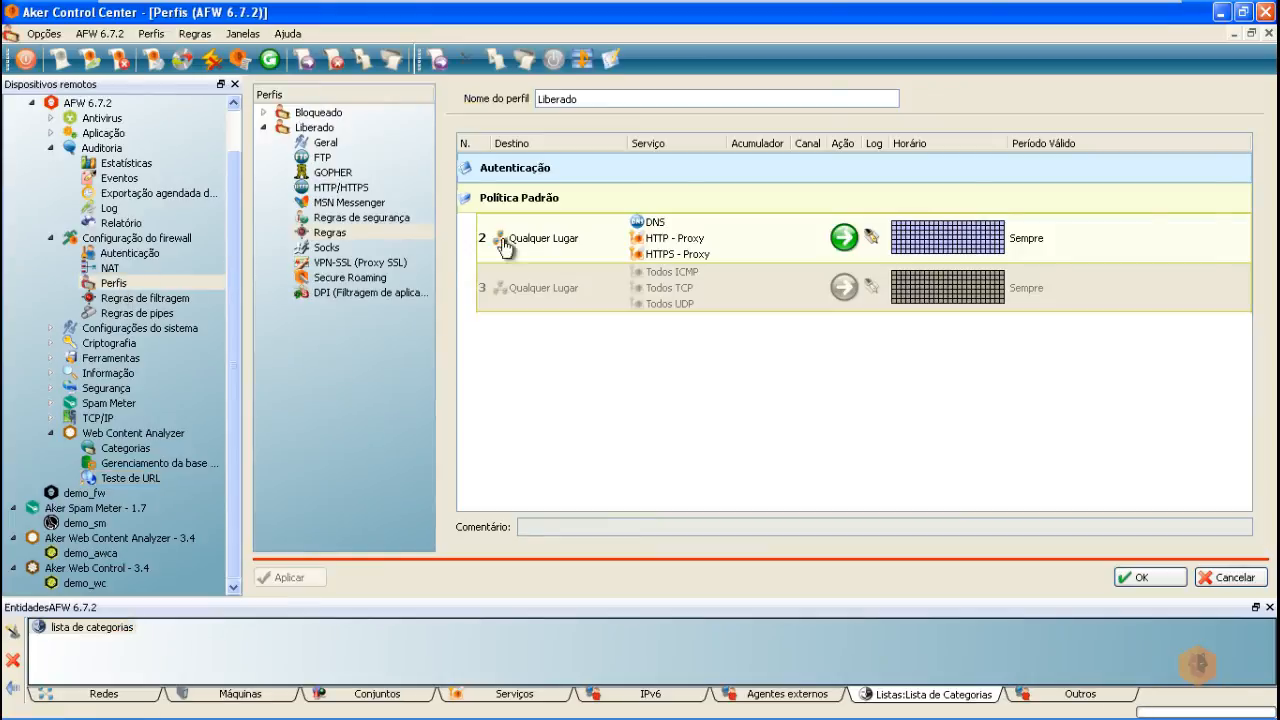
Step: Set the Liberado profile's default HTTP/HTTPS action to Permitir
left_click(330, 190)
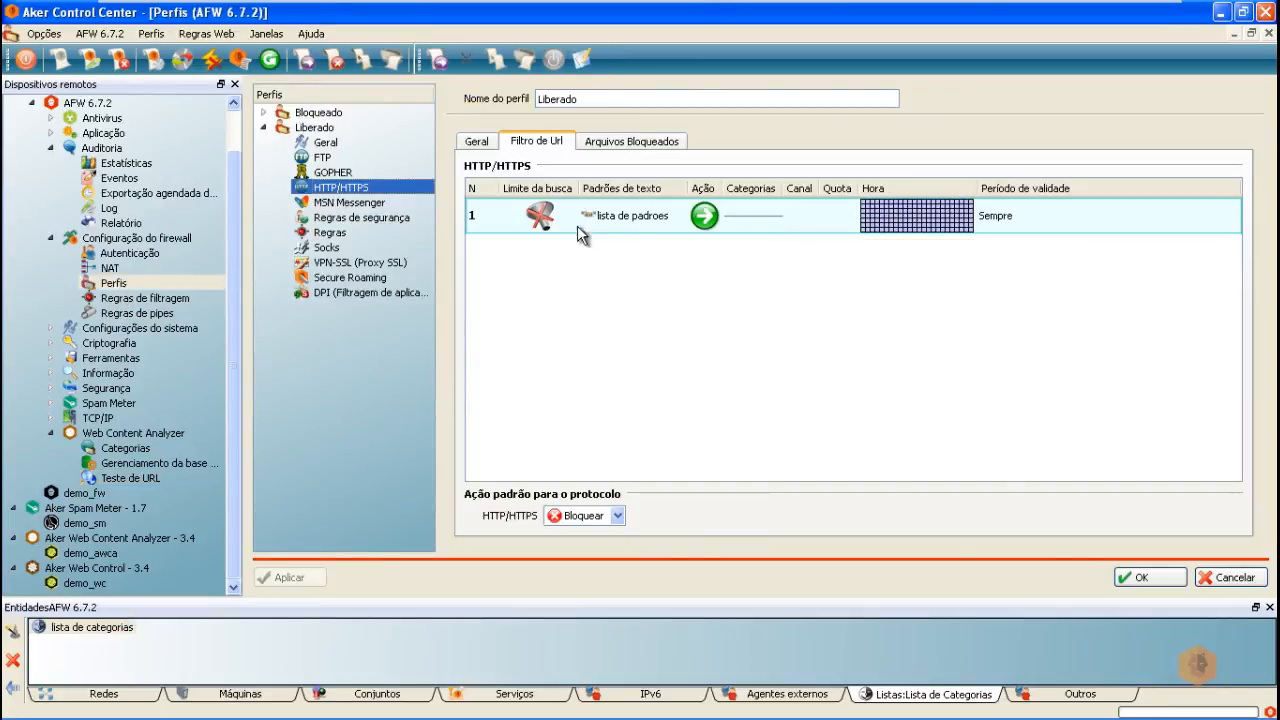
right_click(668, 250)
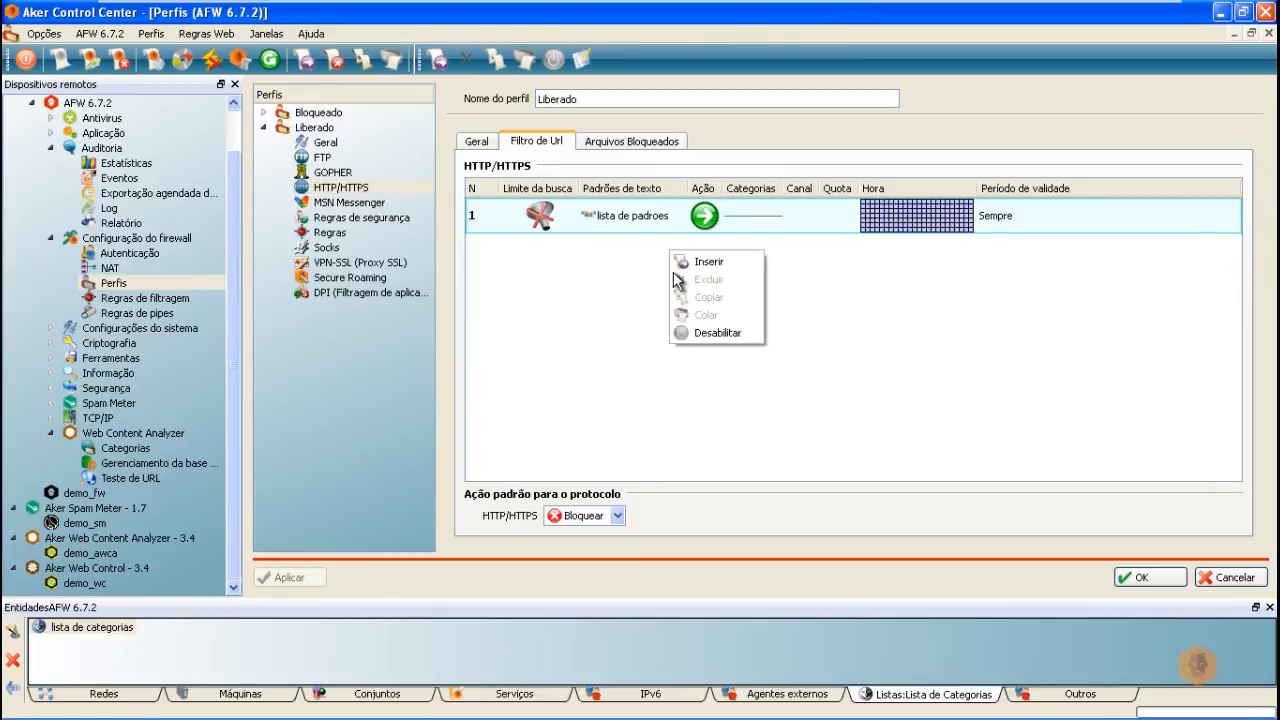
left_click(708, 263)
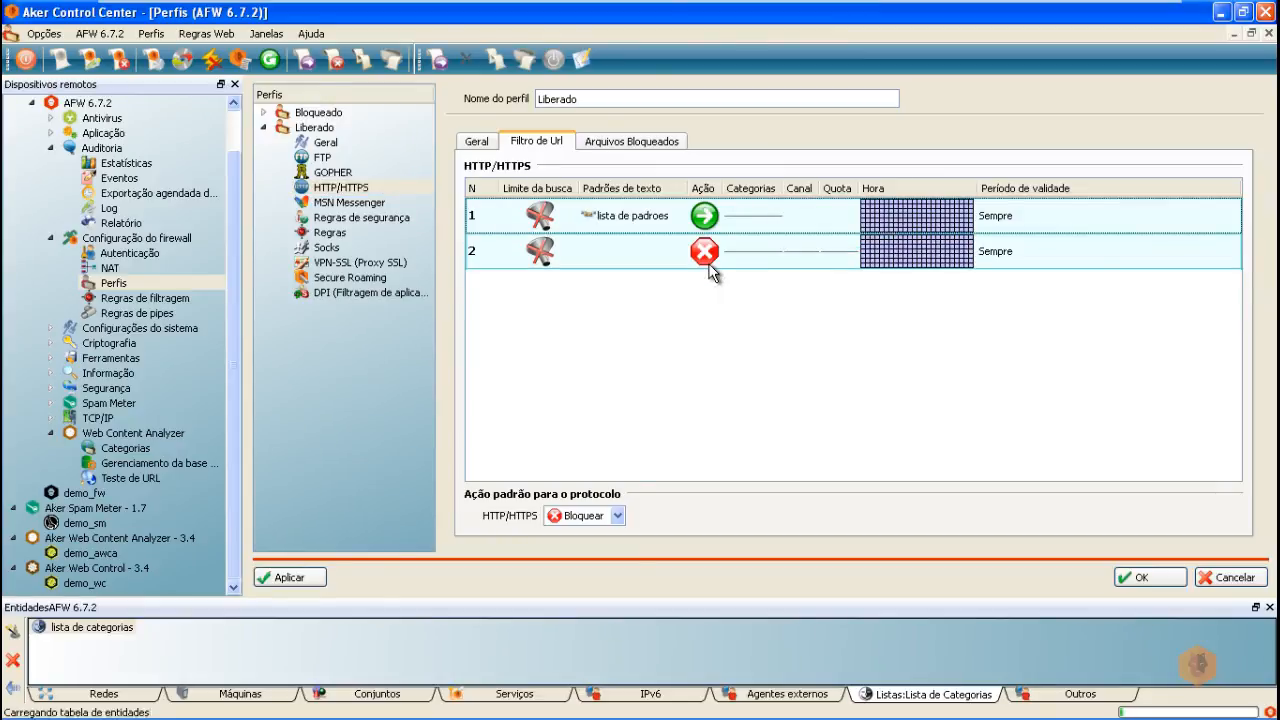
left_click(618, 516)
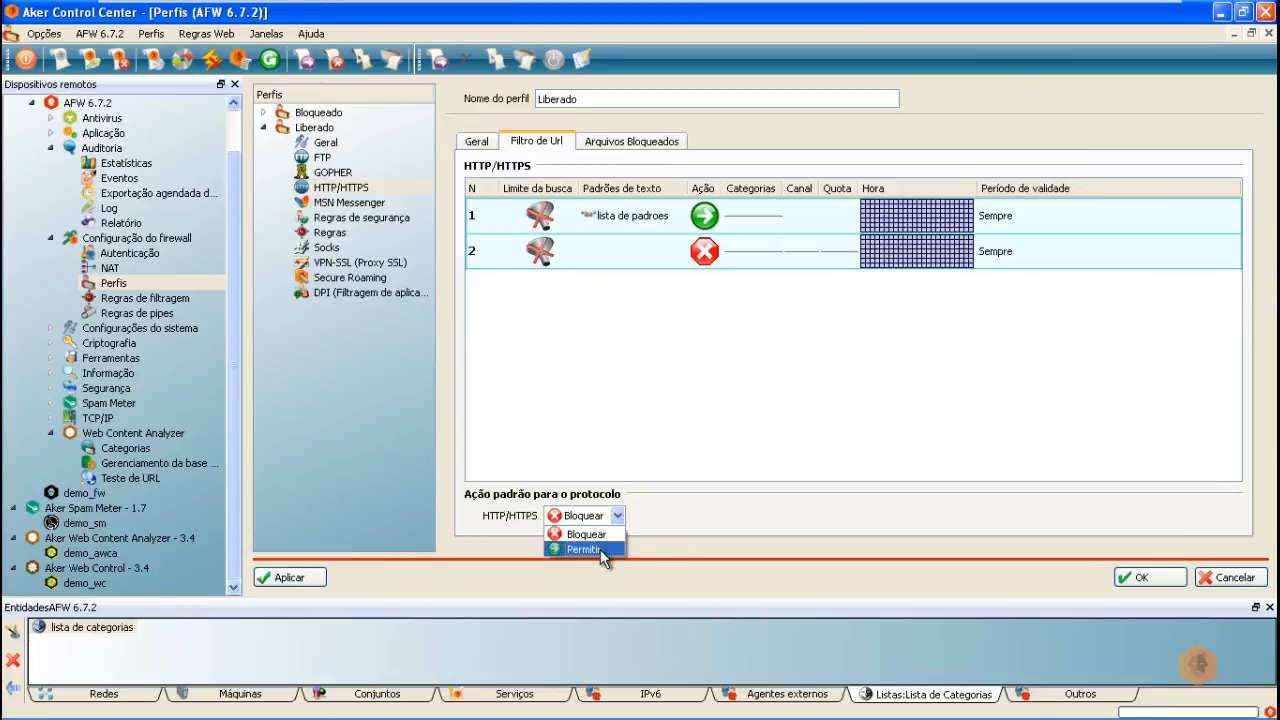
left_click(599, 550)
Step: Delete both existing URL filter rules from the Liberado profile
right_click(625, 217)
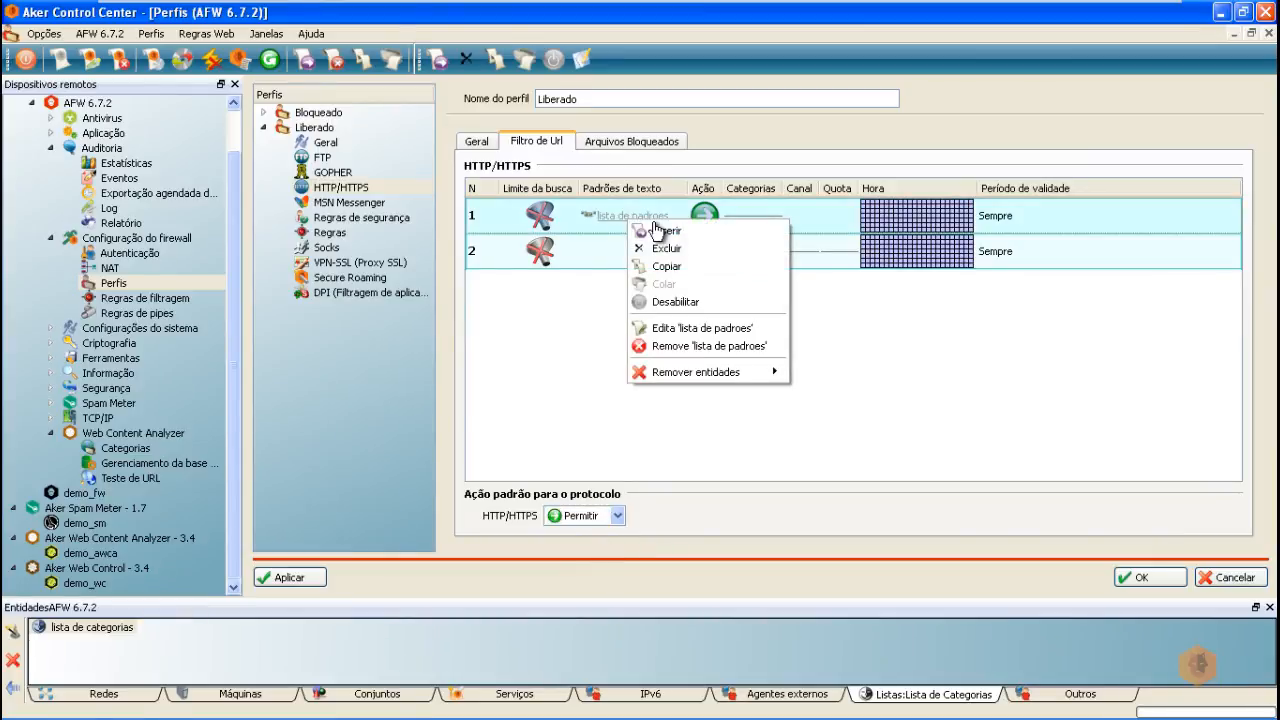
left_click(667, 248)
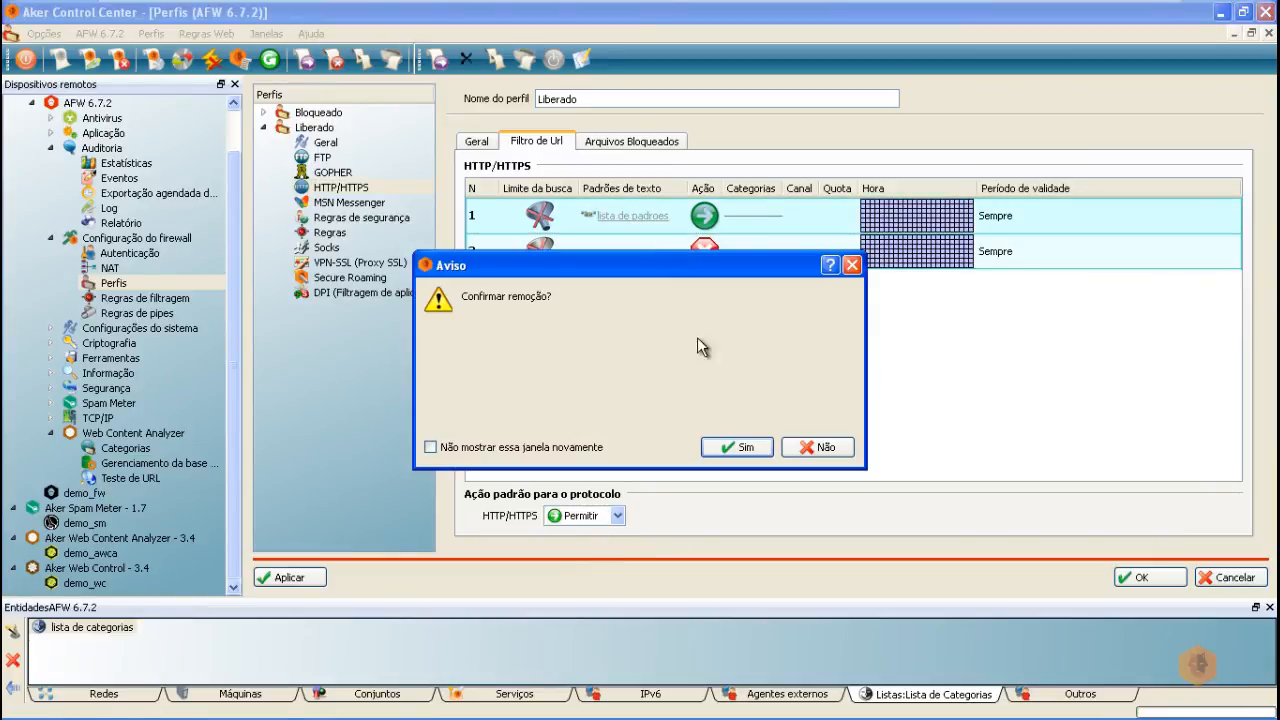
left_click(740, 446)
right_click(648, 217)
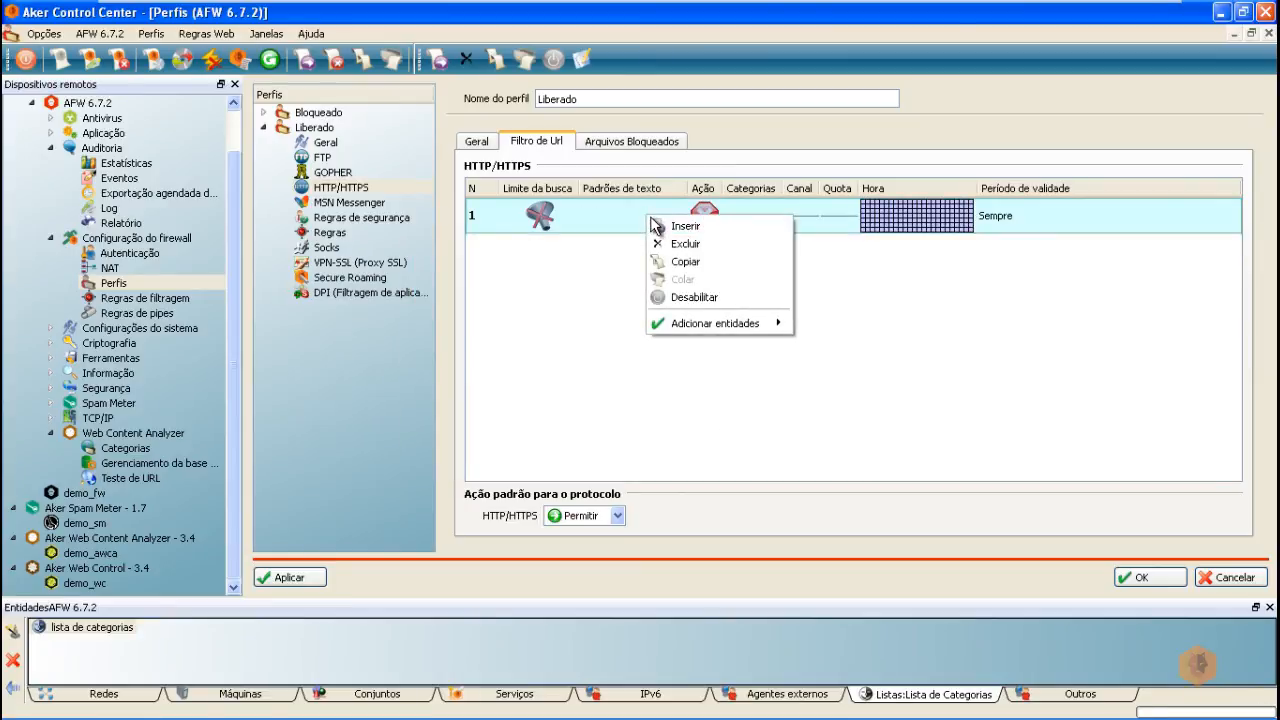
left_click(690, 244)
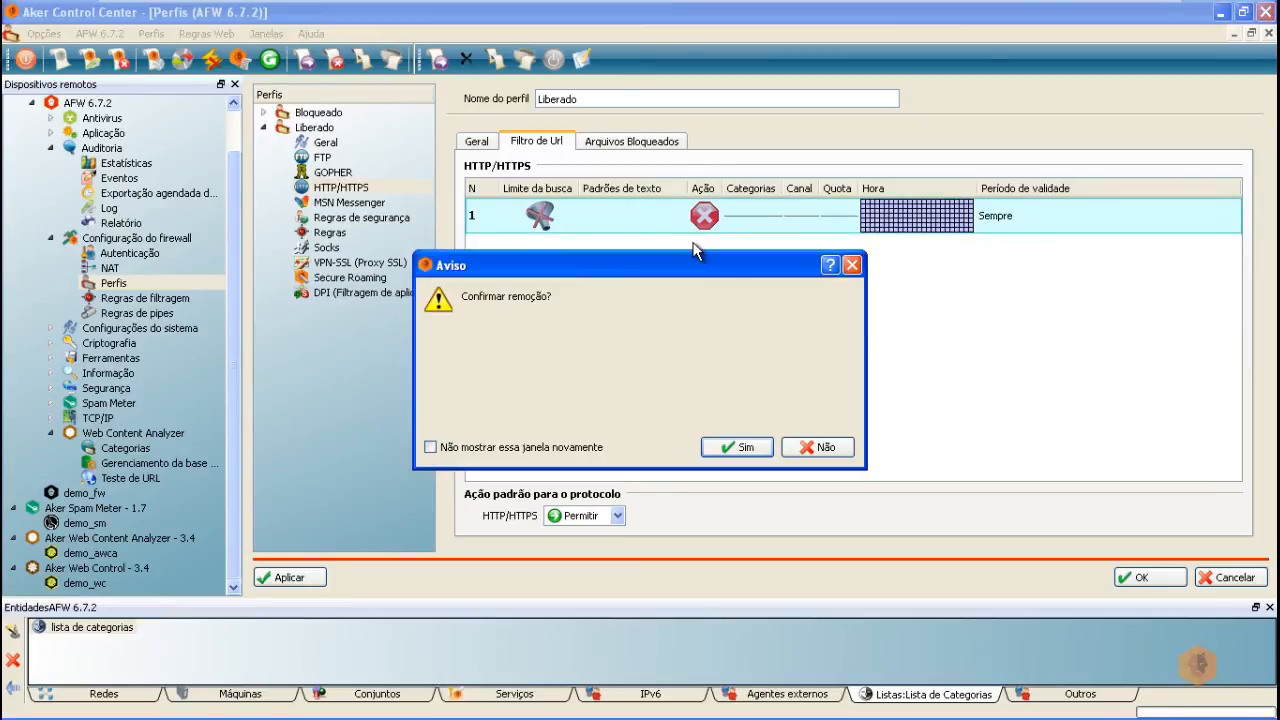
left_click(748, 444)
Step: Add a 'Rejeita Categorias Selecionadas' rule using lista de categorias and apply the changes
right_click(603, 213)
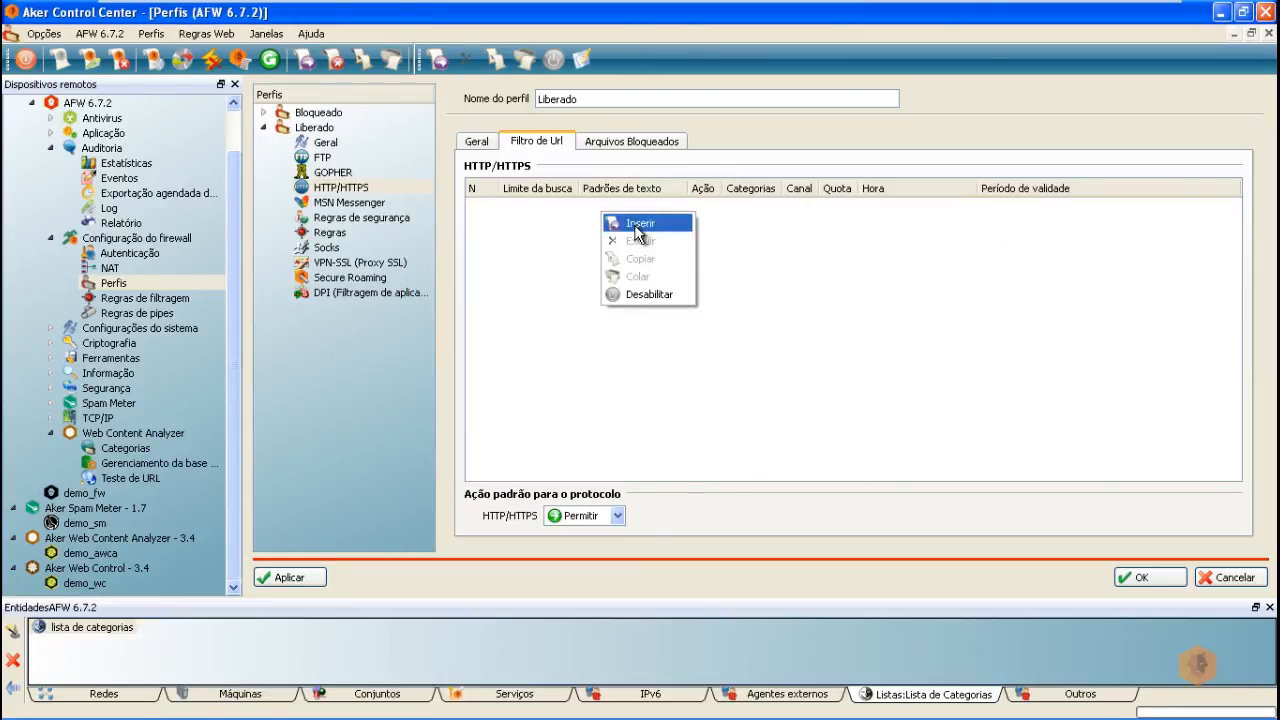
left_click(620, 219)
right_click(700, 221)
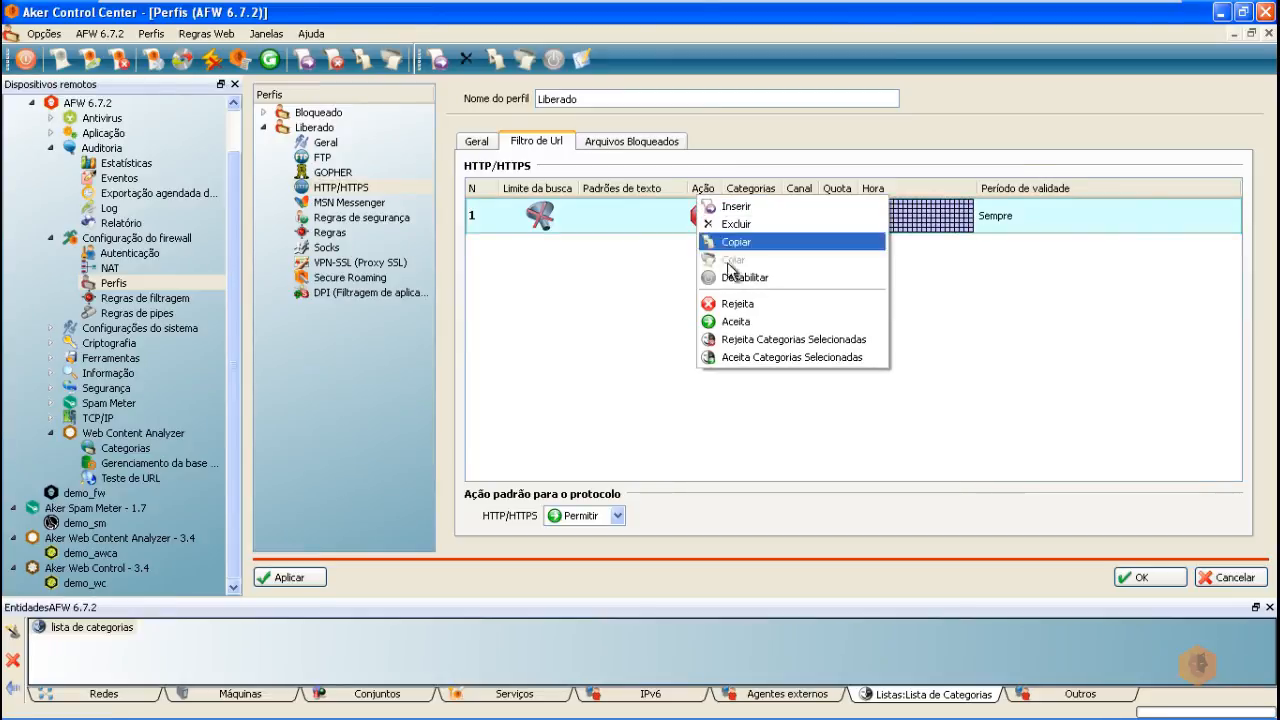
left_click(770, 342)
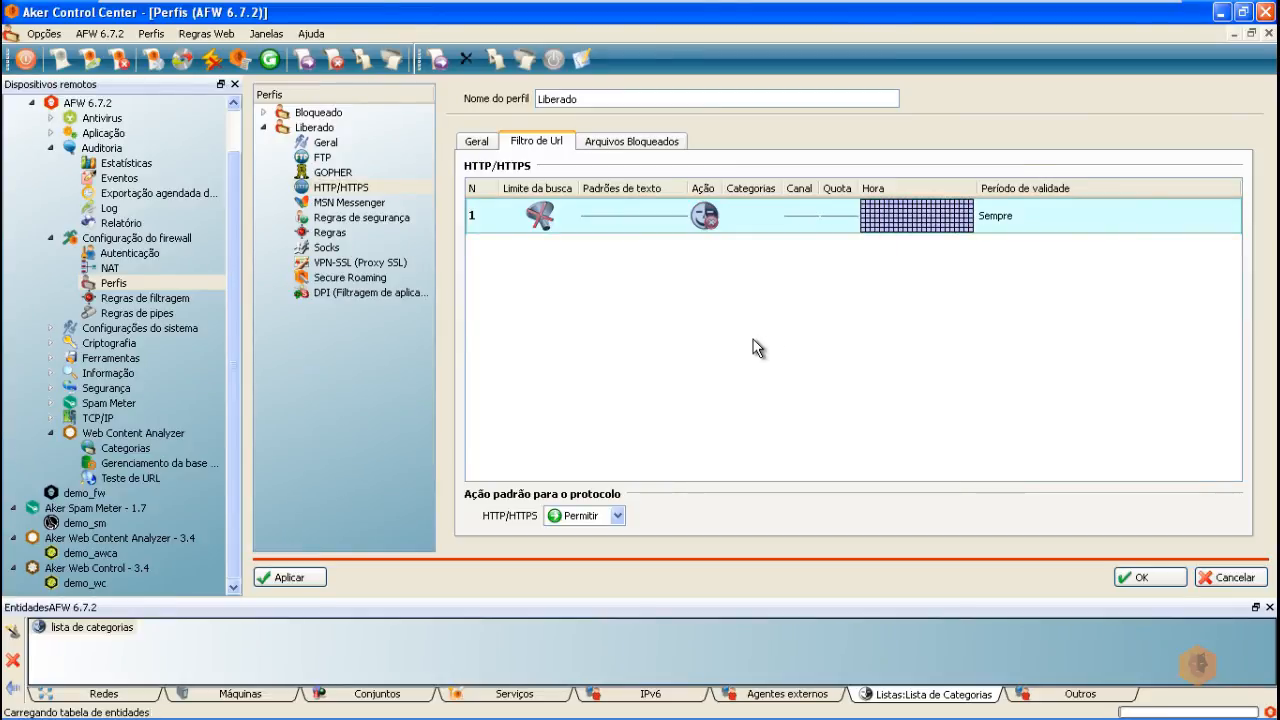
right_click(744, 214)
mouse_move(837, 330)
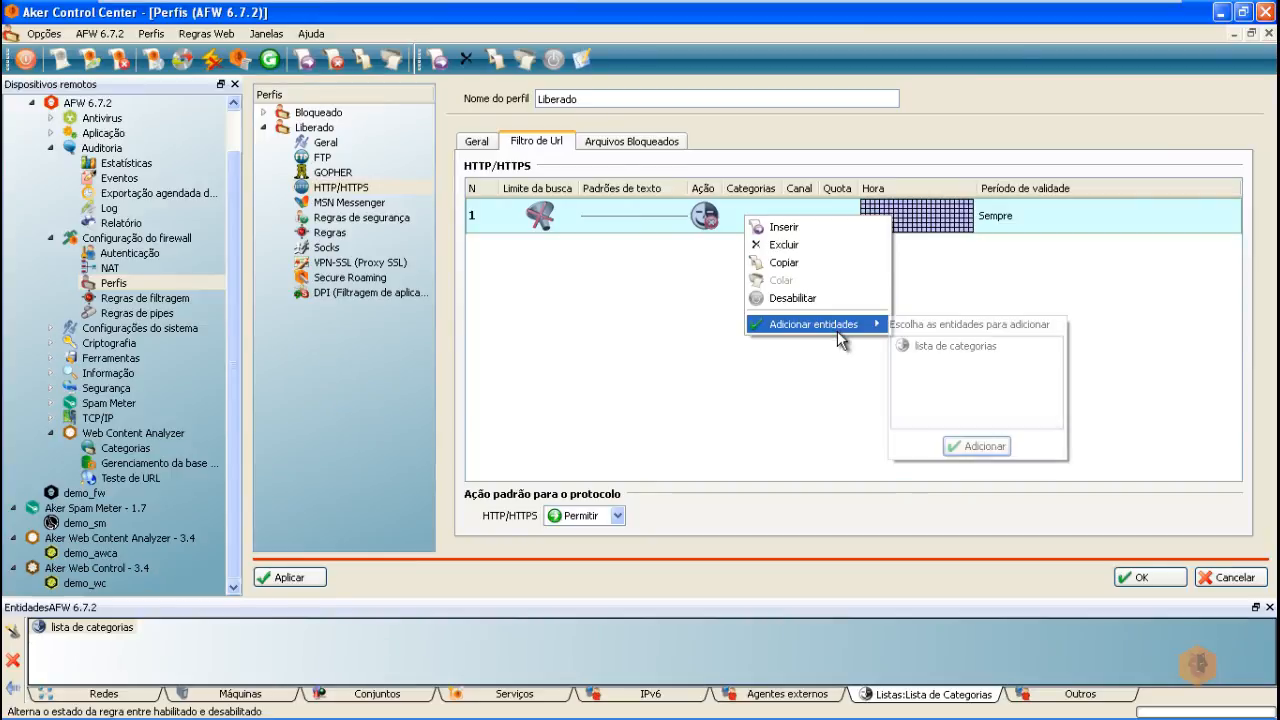
left_click(949, 347)
double_click(949, 347)
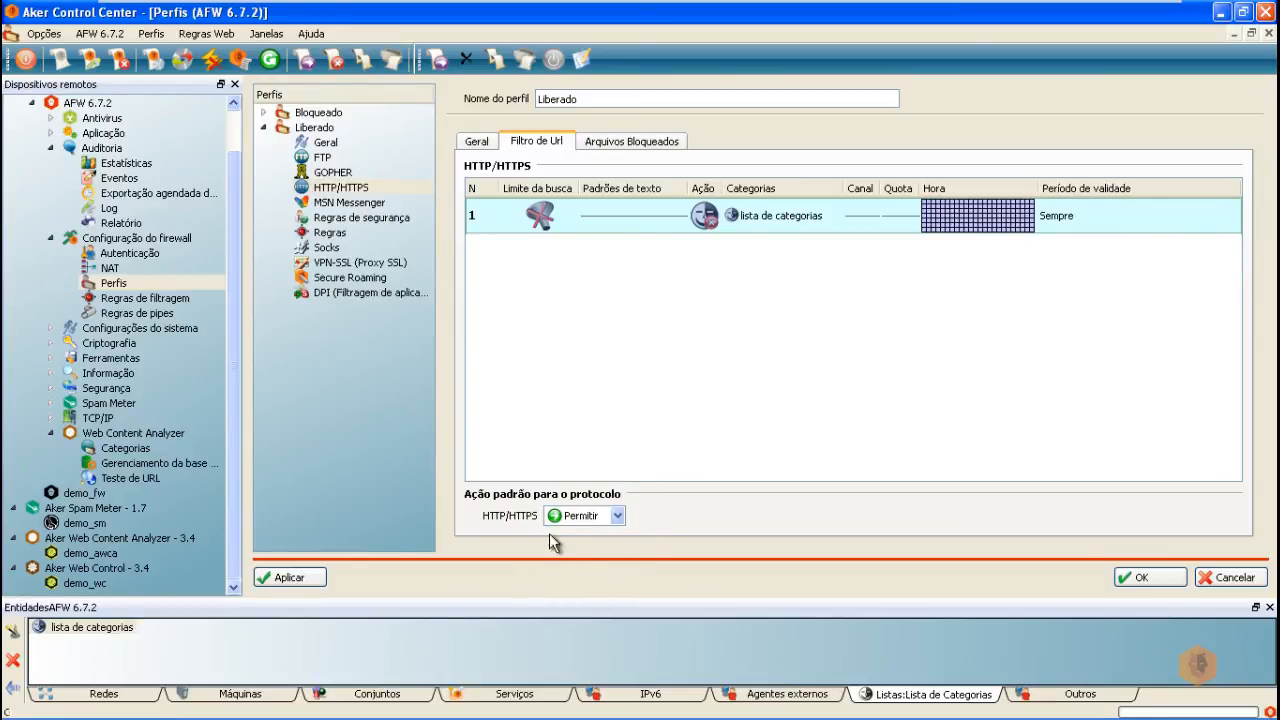
left_click(293, 578)
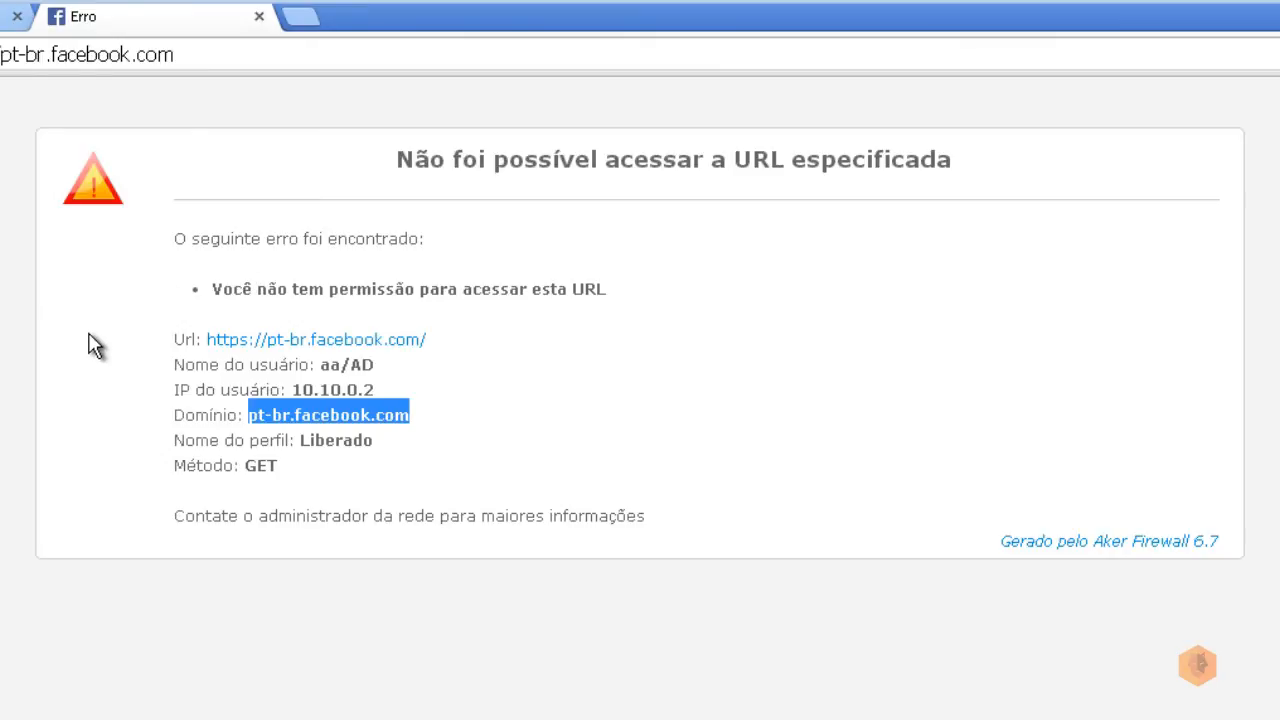
Step: Reload pt-br.facebook.com and highlight its Rede de relacionamento classification on the denial page
key("F5")
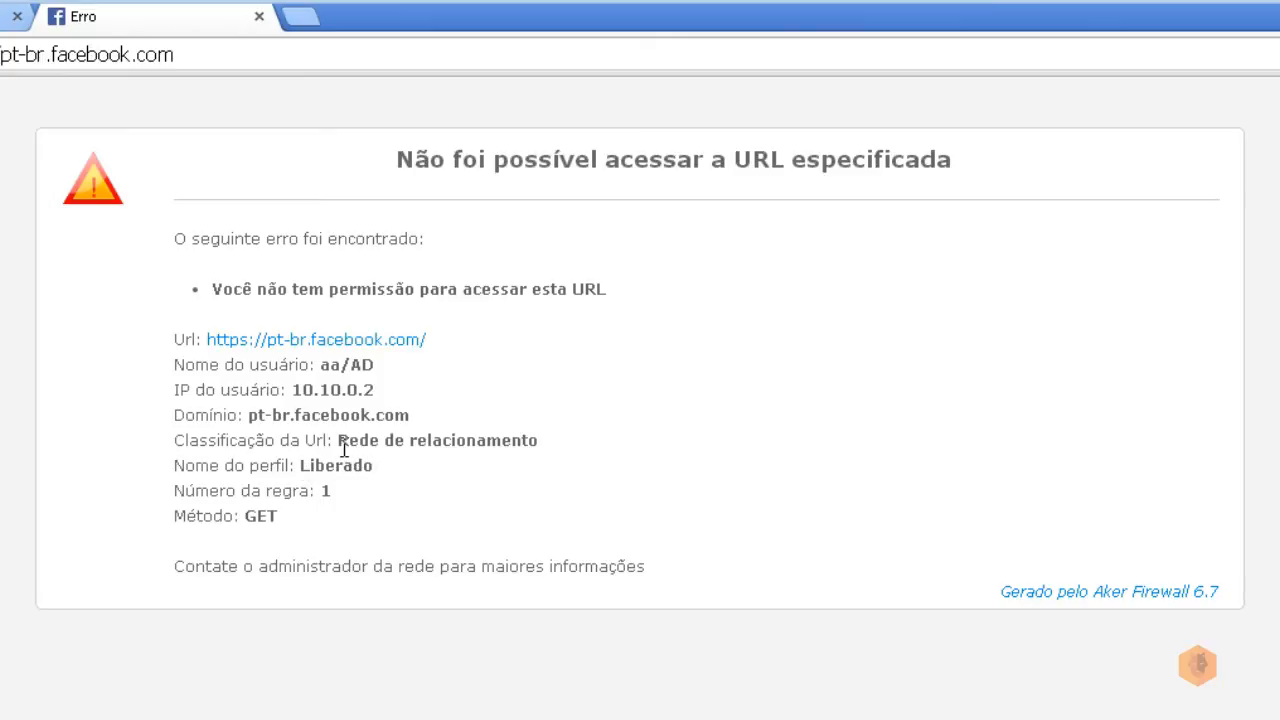
left_click_drag(340, 441, 548, 458)
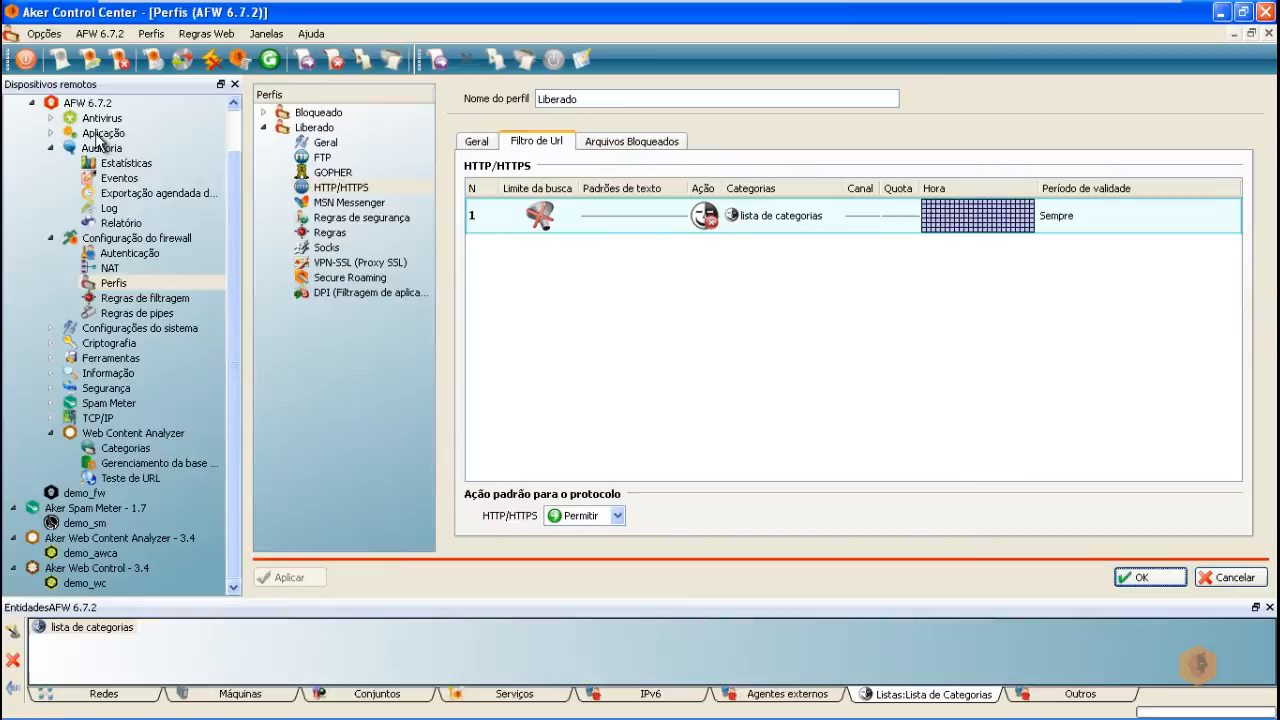
Step: Show the Site de autenticação settings under Aplicação > Filtro web
left_click(100, 136)
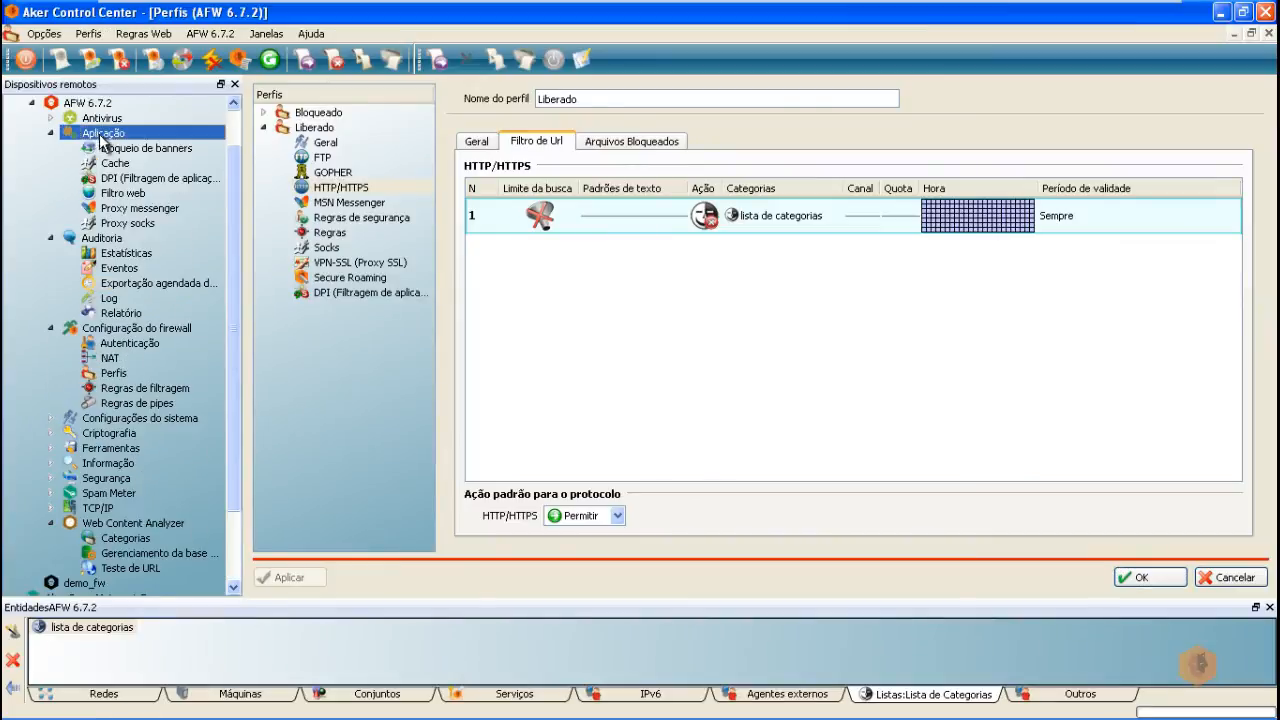
left_click(124, 195)
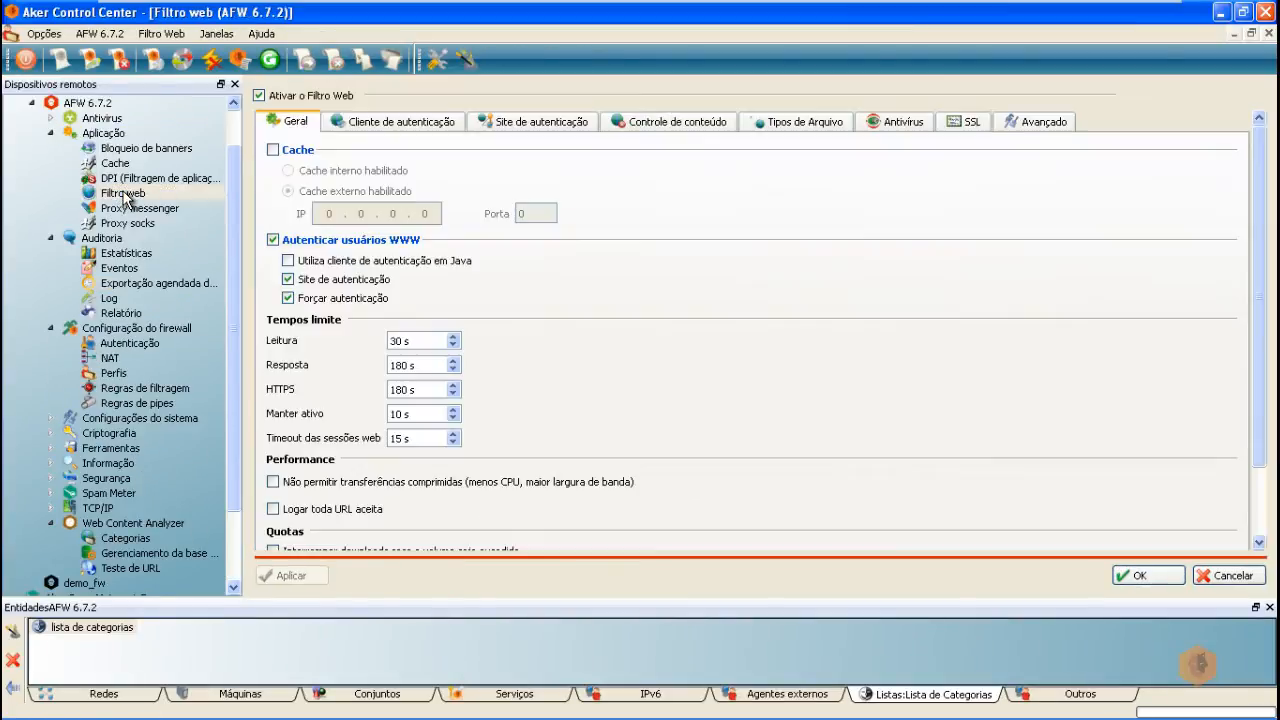
left_click(525, 128)
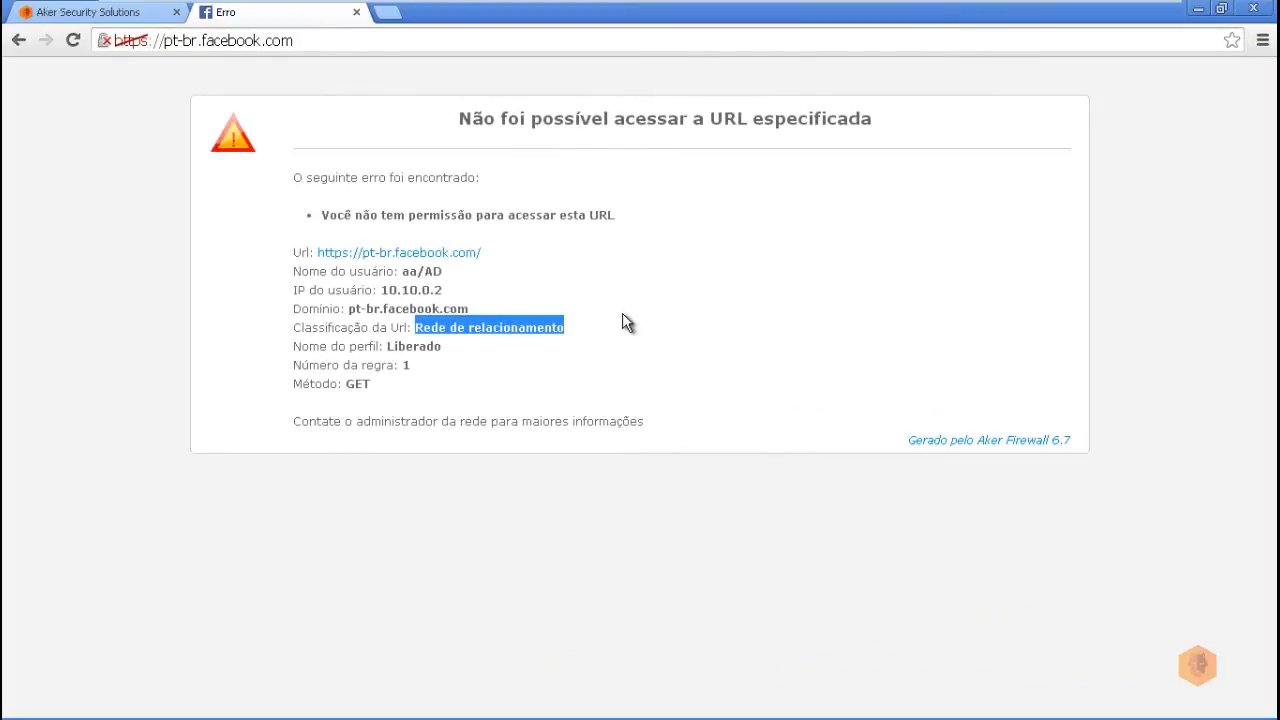
left_click(388, 13)
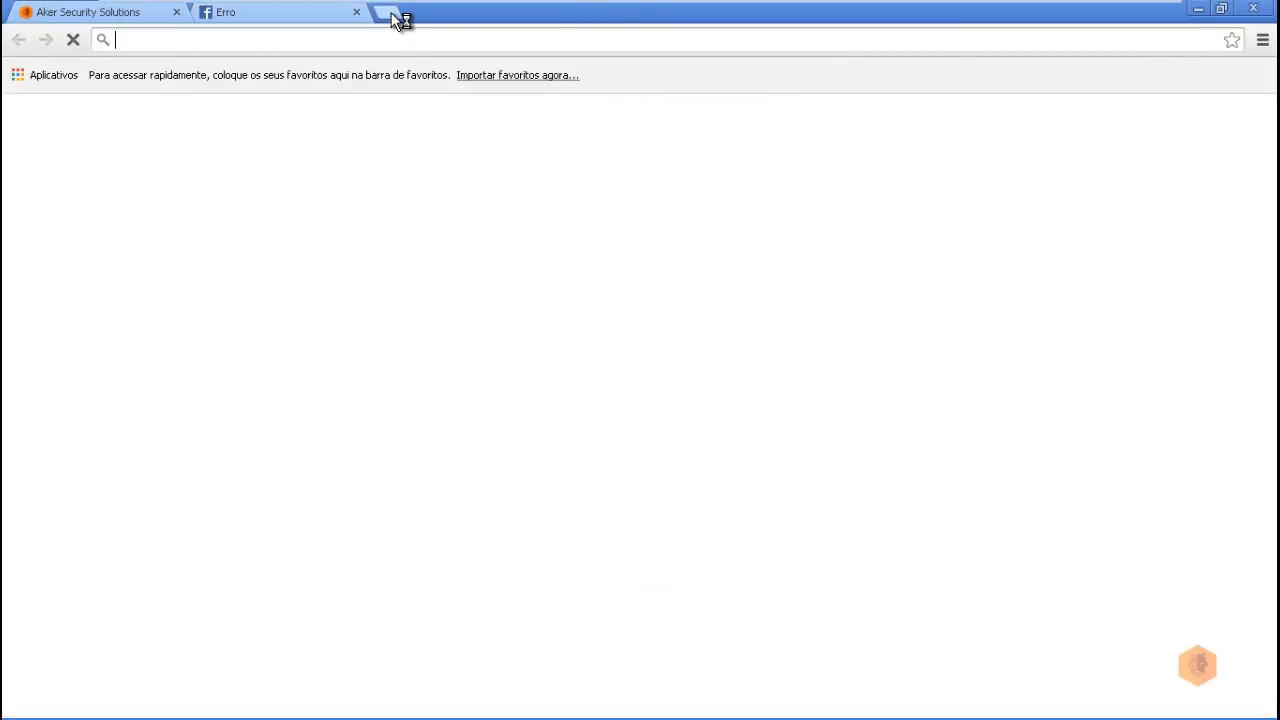
type("www")
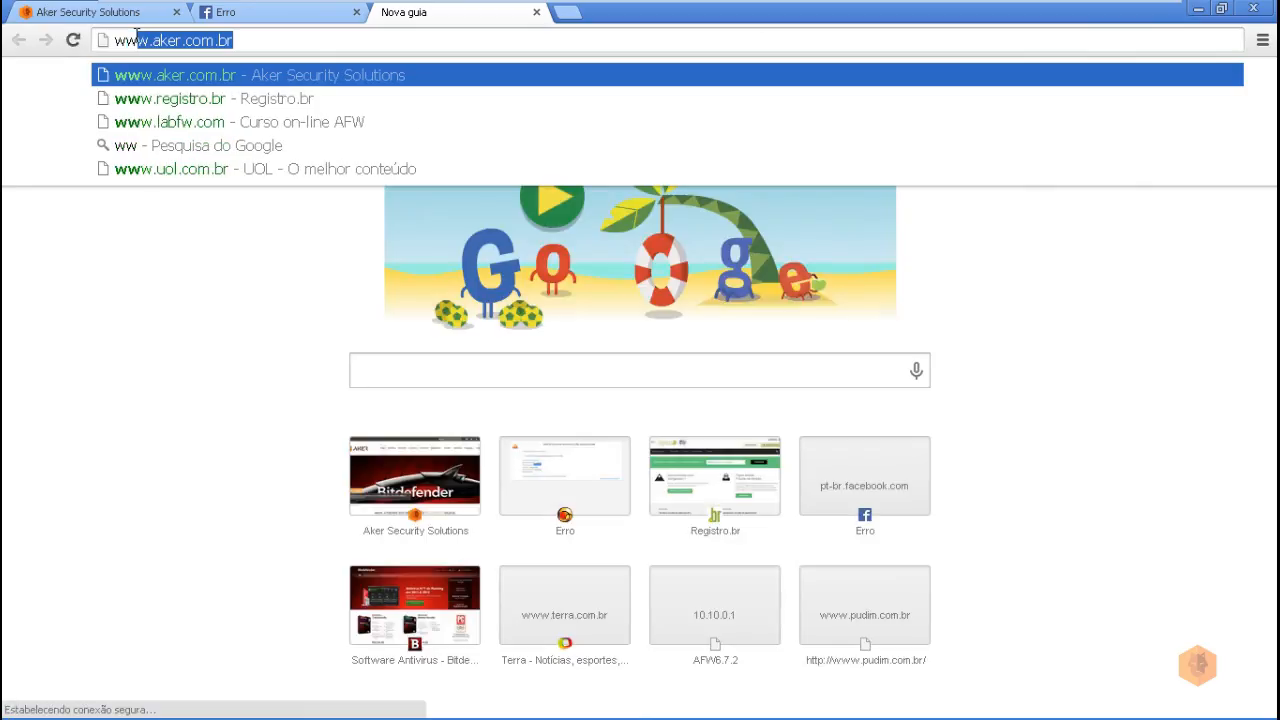
type("w.labfw")
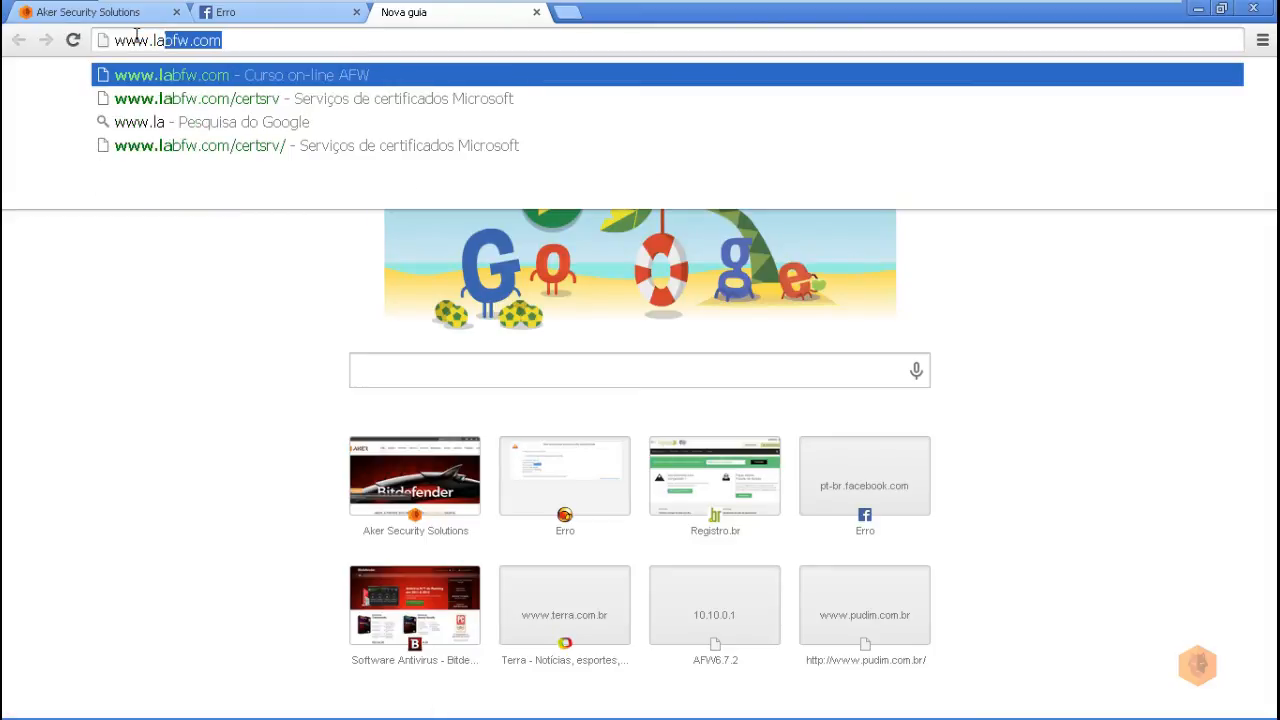
key("Return")
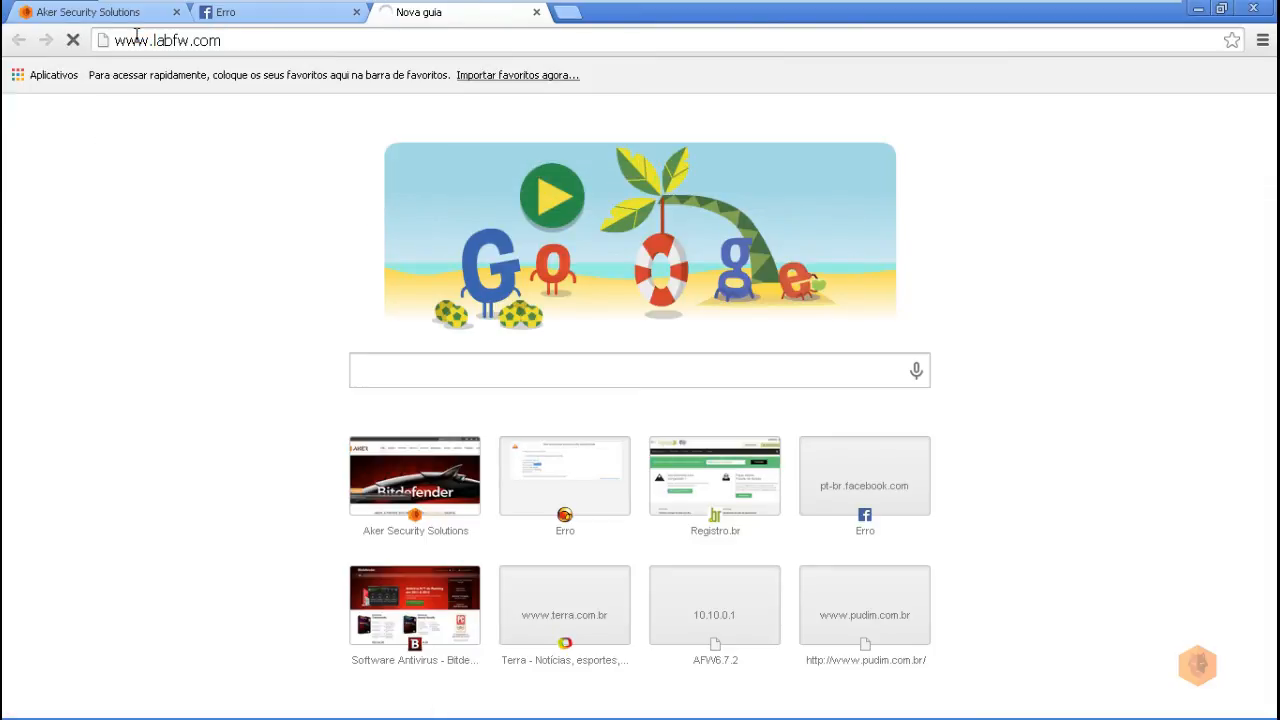
left_click(116, 151)
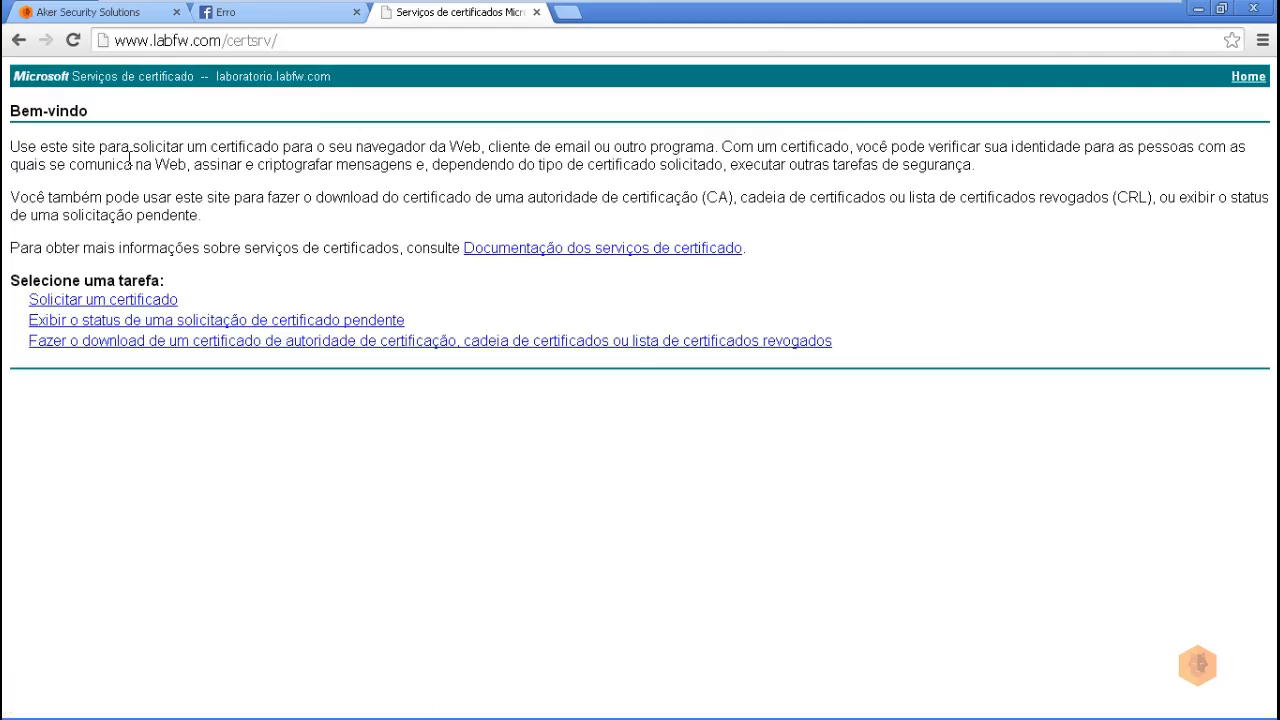
left_click(157, 343)
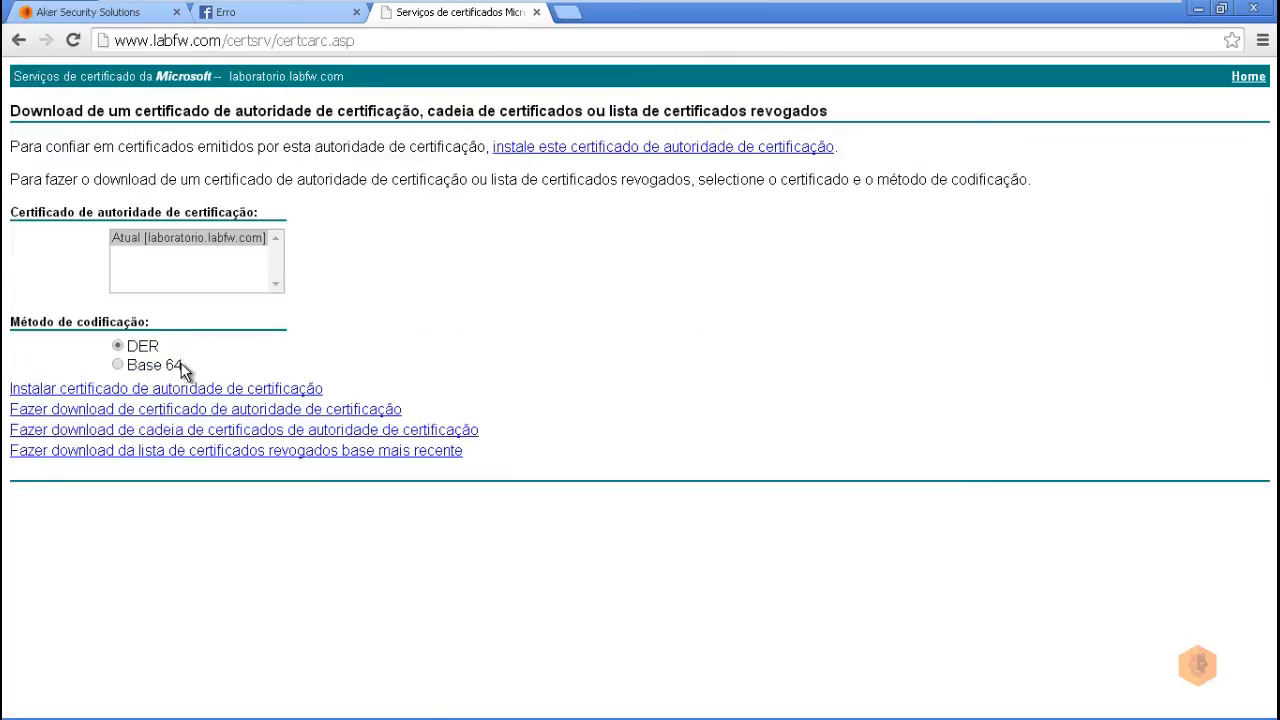
left_click(110, 411)
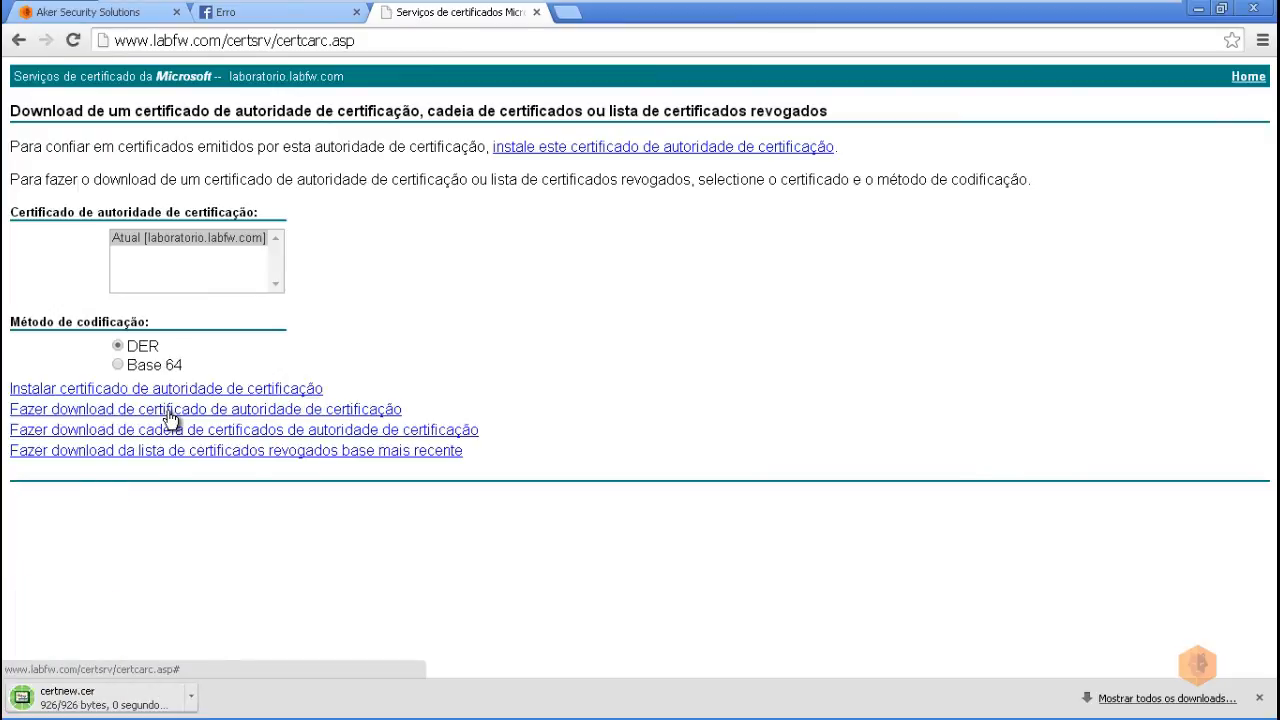
left_click(79, 700)
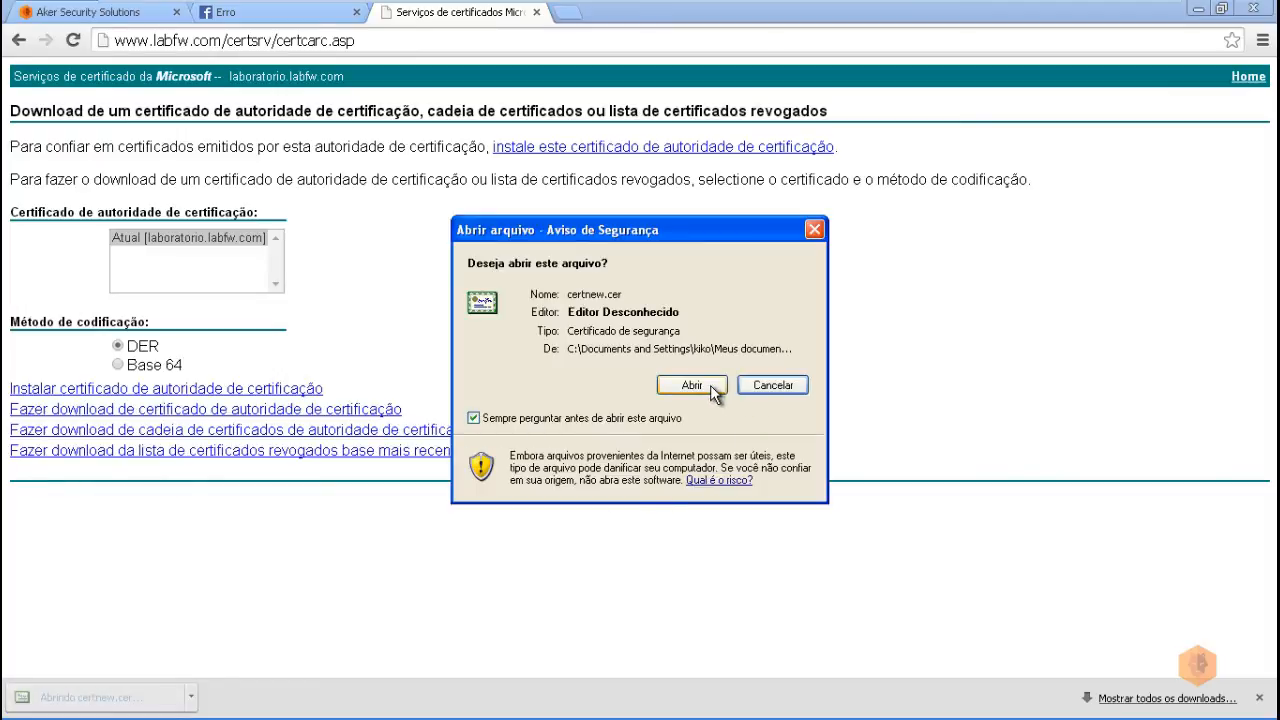
Step: Open certnew.cer and start the Certificate Import Wizard
left_click(712, 388)
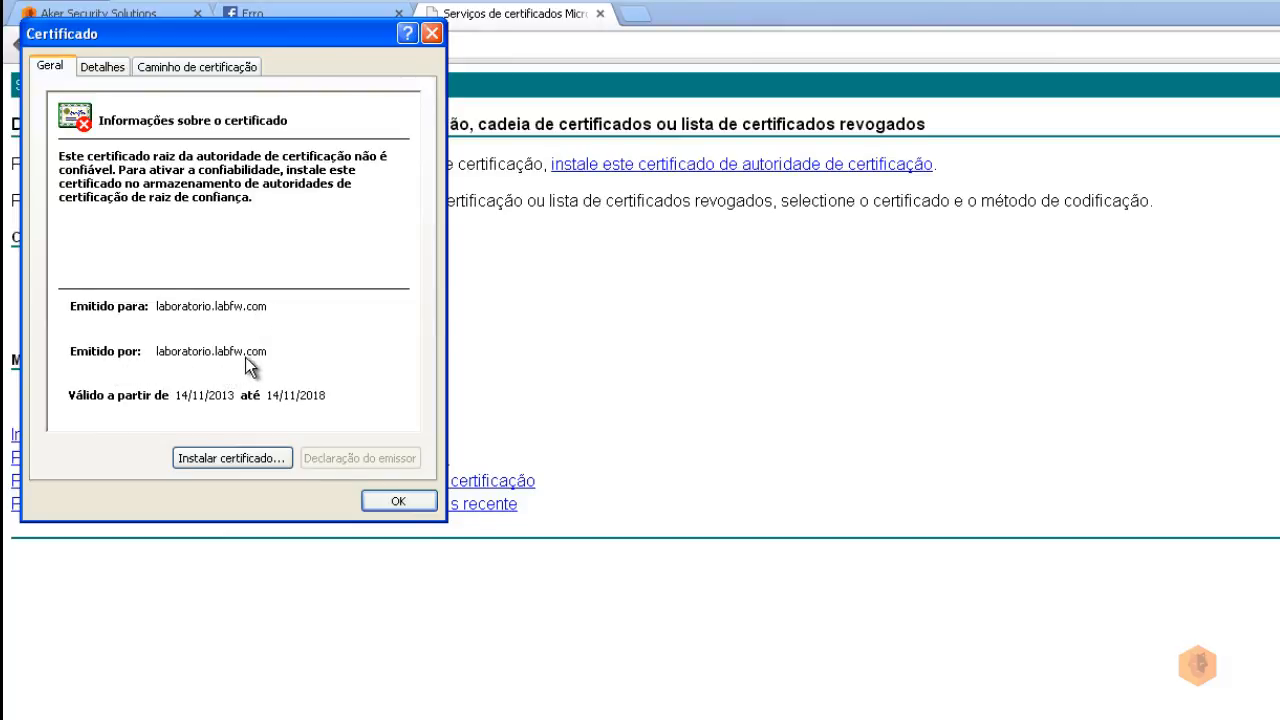
left_click(222, 460)
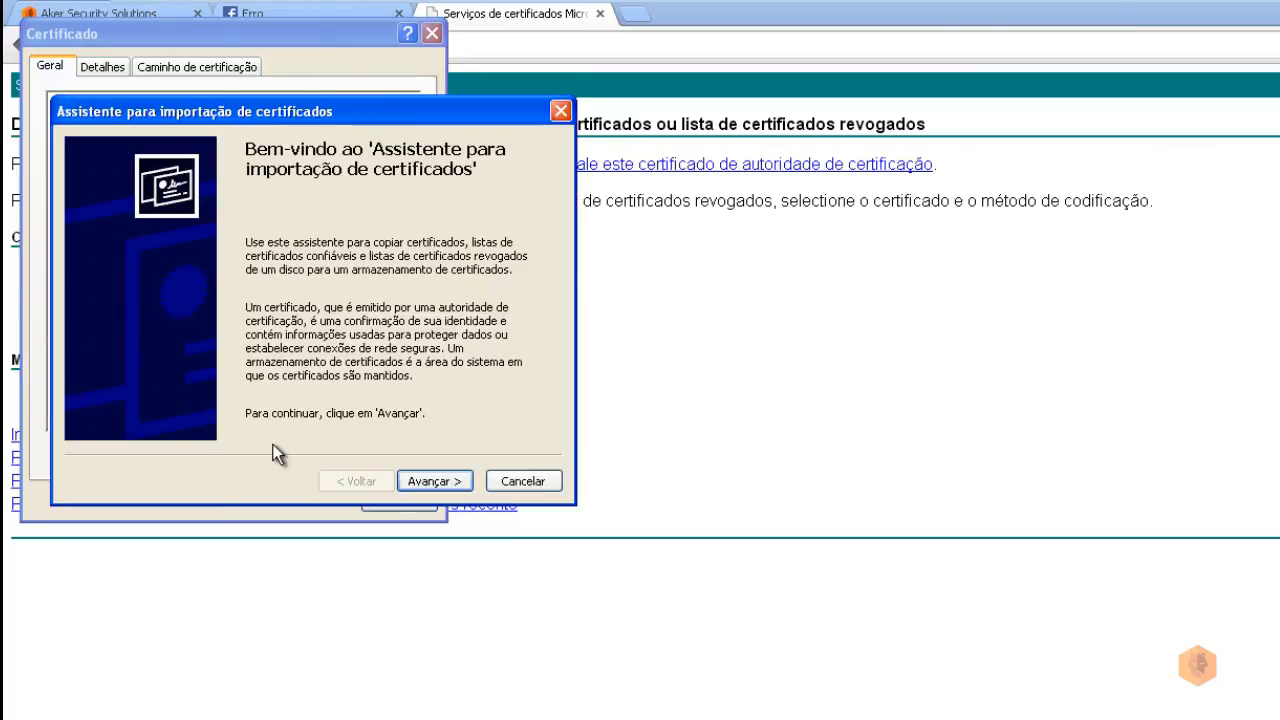
left_click(433, 482)
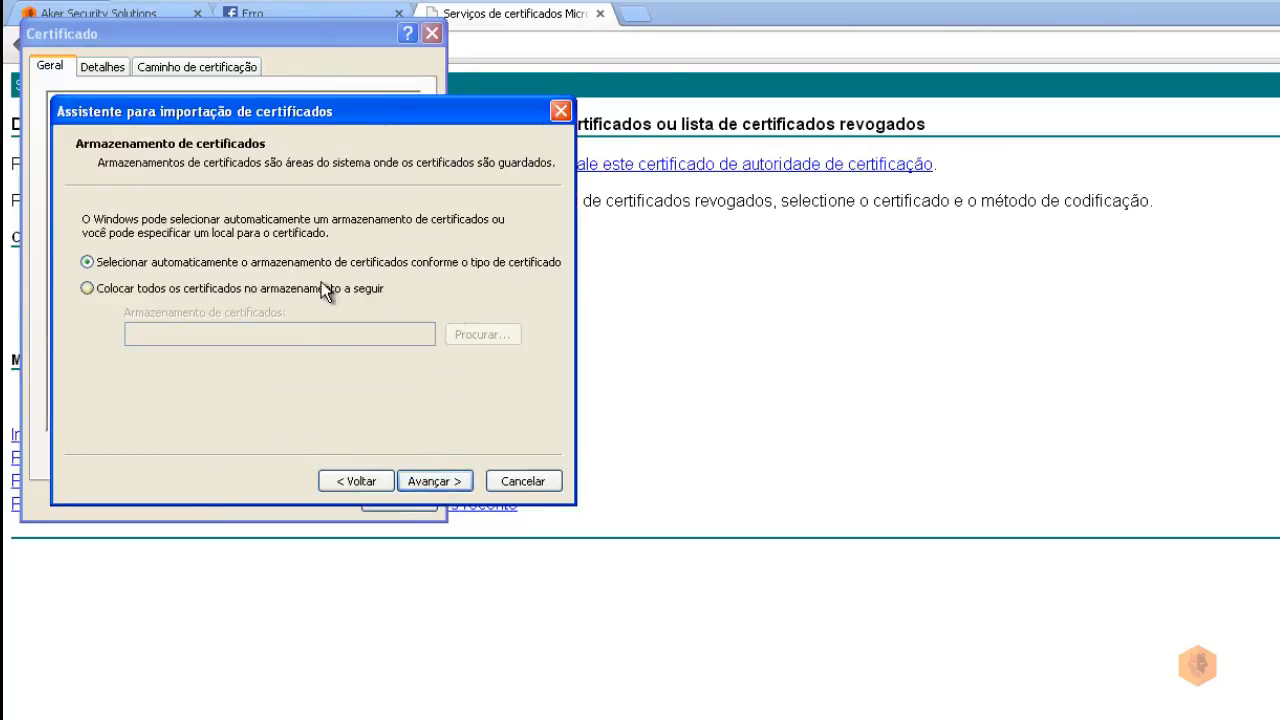
Step: Import the certificate into the Autoridades de certificação raiz confiáveis store and confirm
left_click(87, 289)
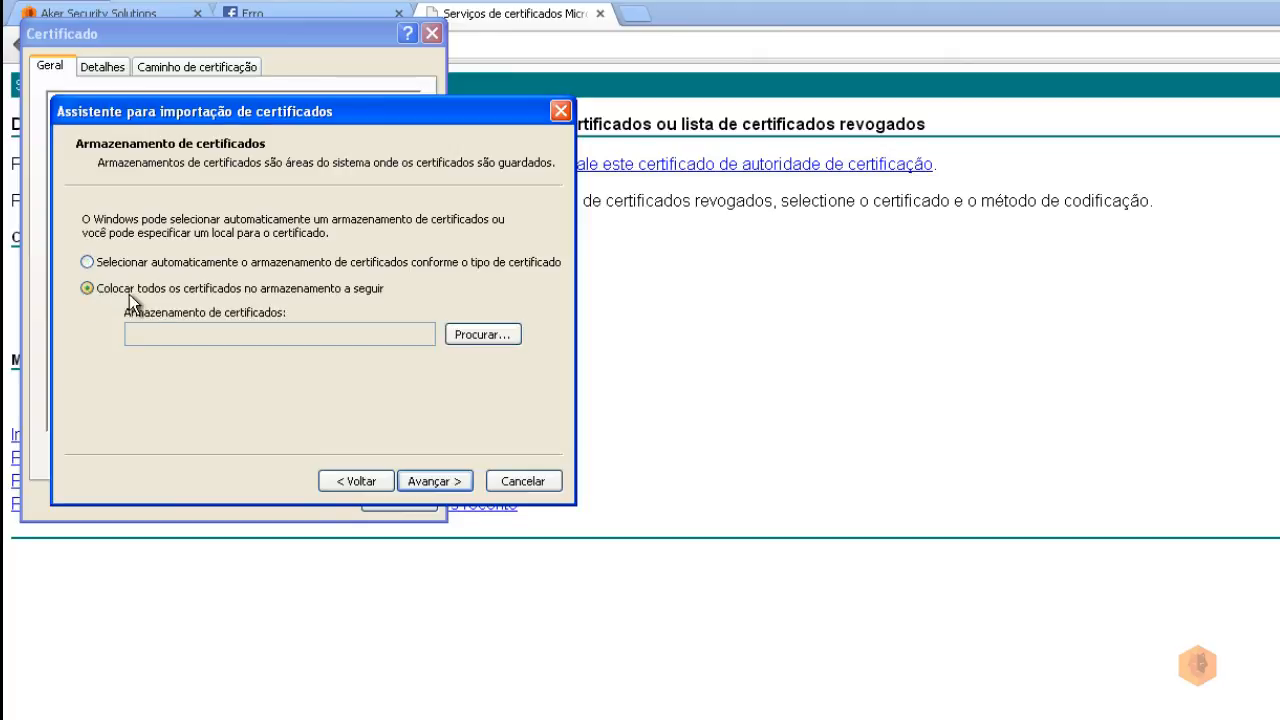
left_click(480, 335)
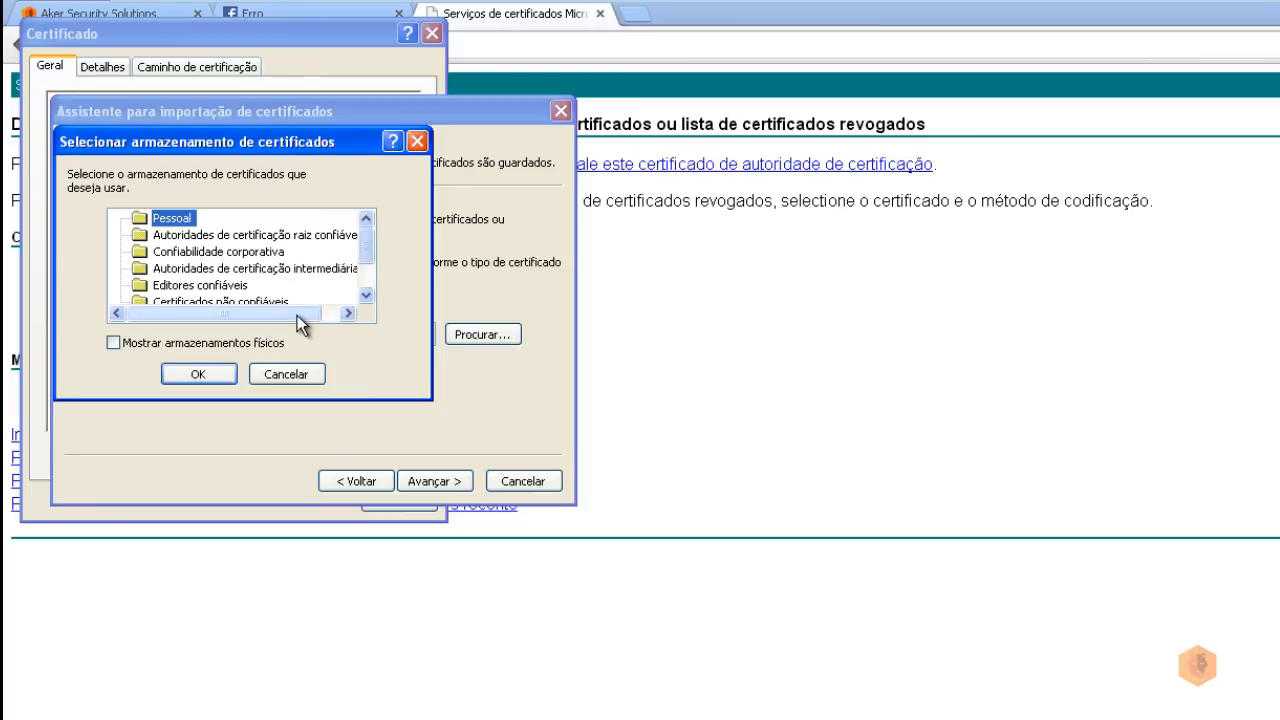
left_click_drag(284, 312, 297, 312)
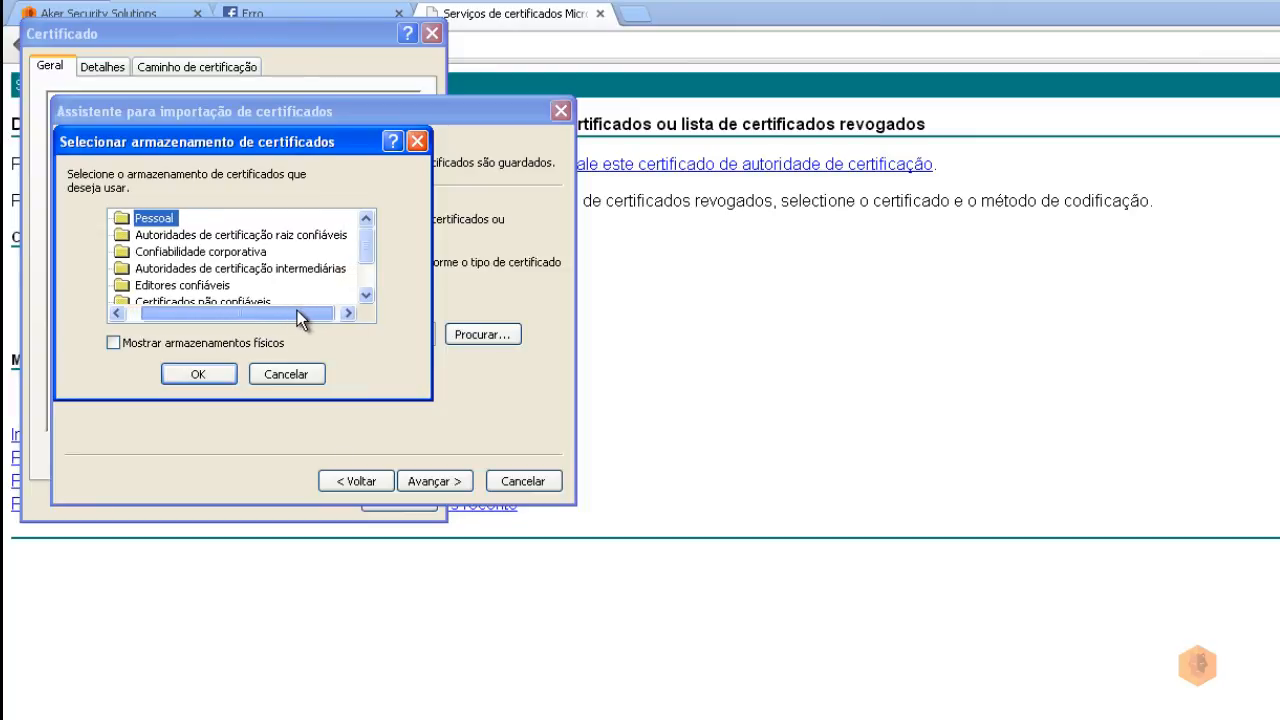
left_click(185, 236)
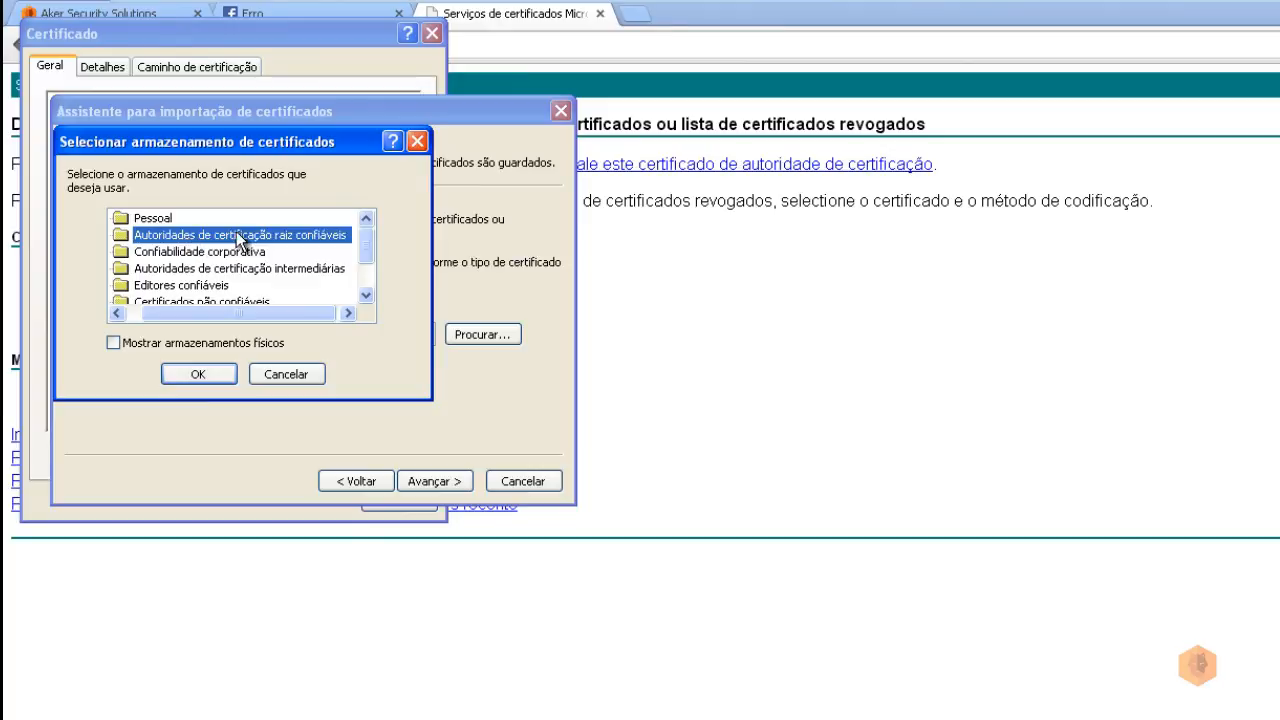
left_click(196, 375)
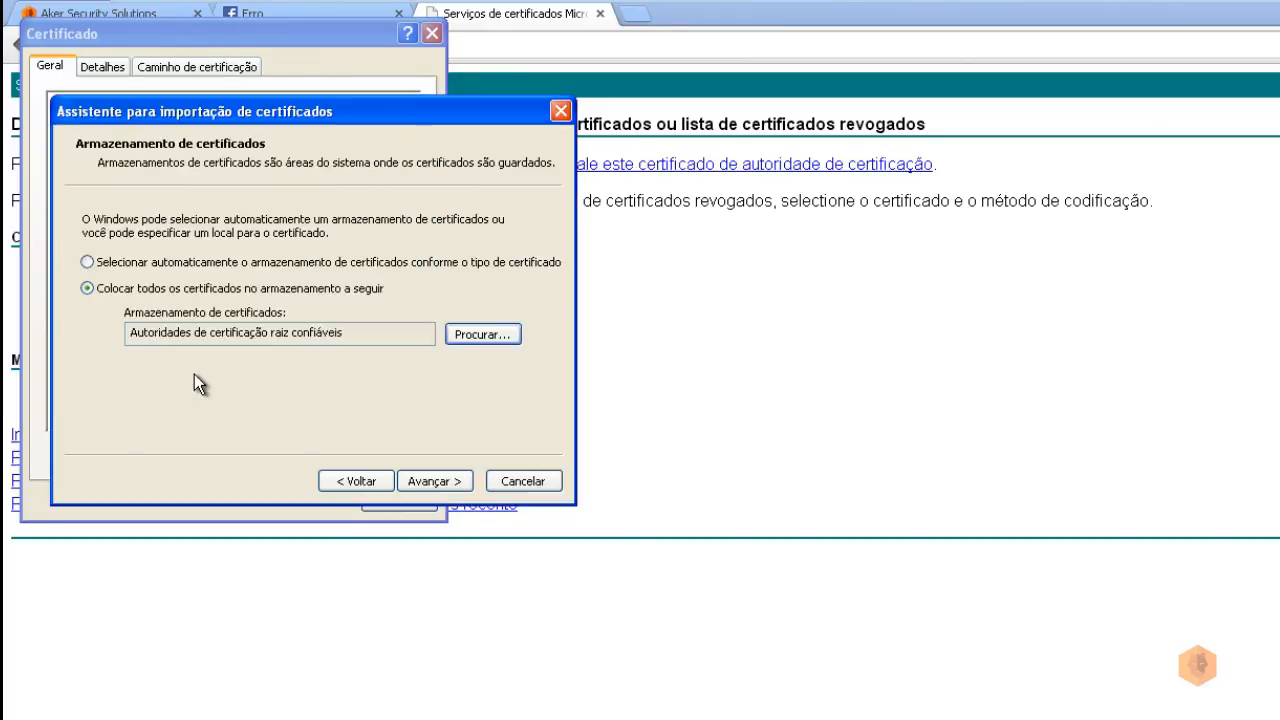
left_click(438, 483)
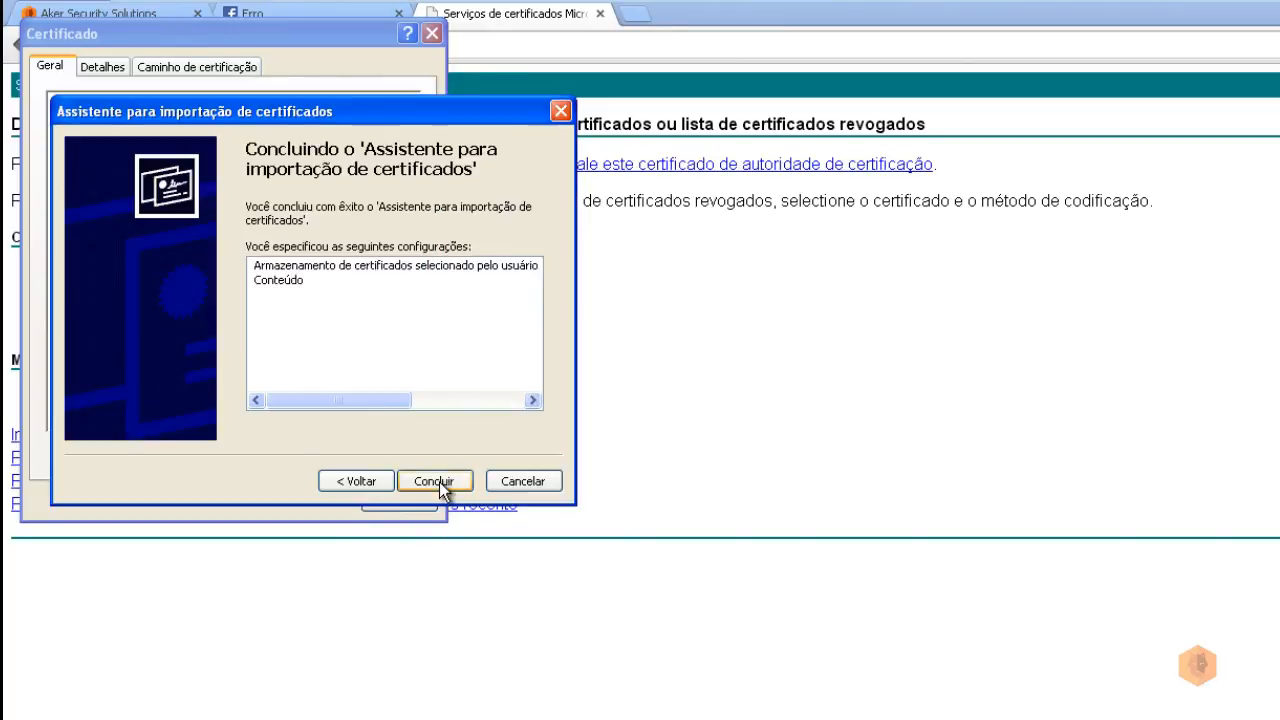
left_click(439, 482)
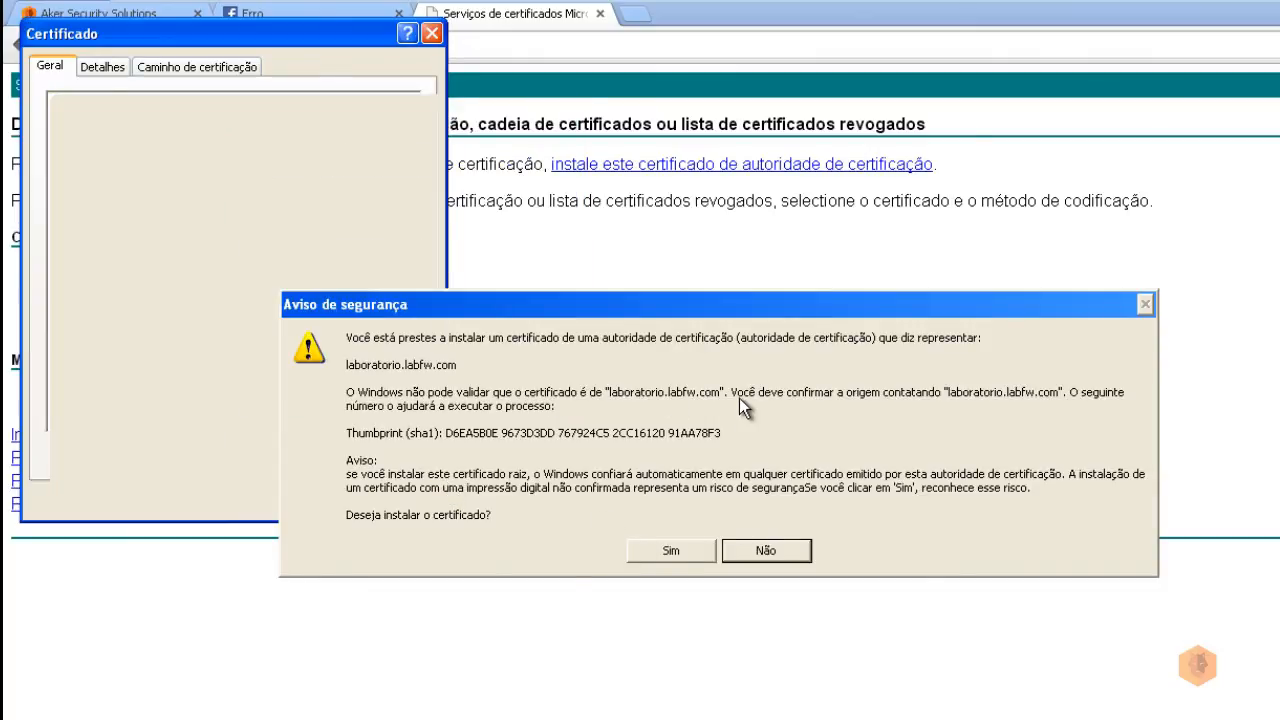
left_click(677, 545)
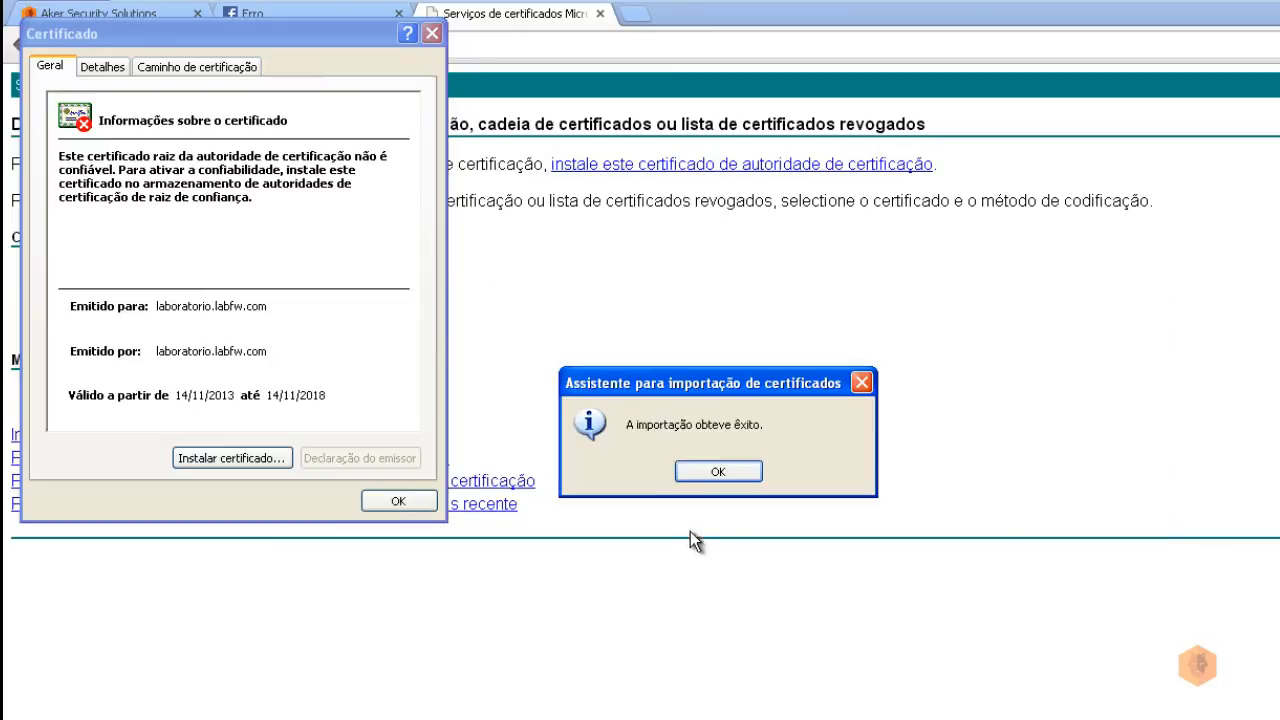
left_click(717, 470)
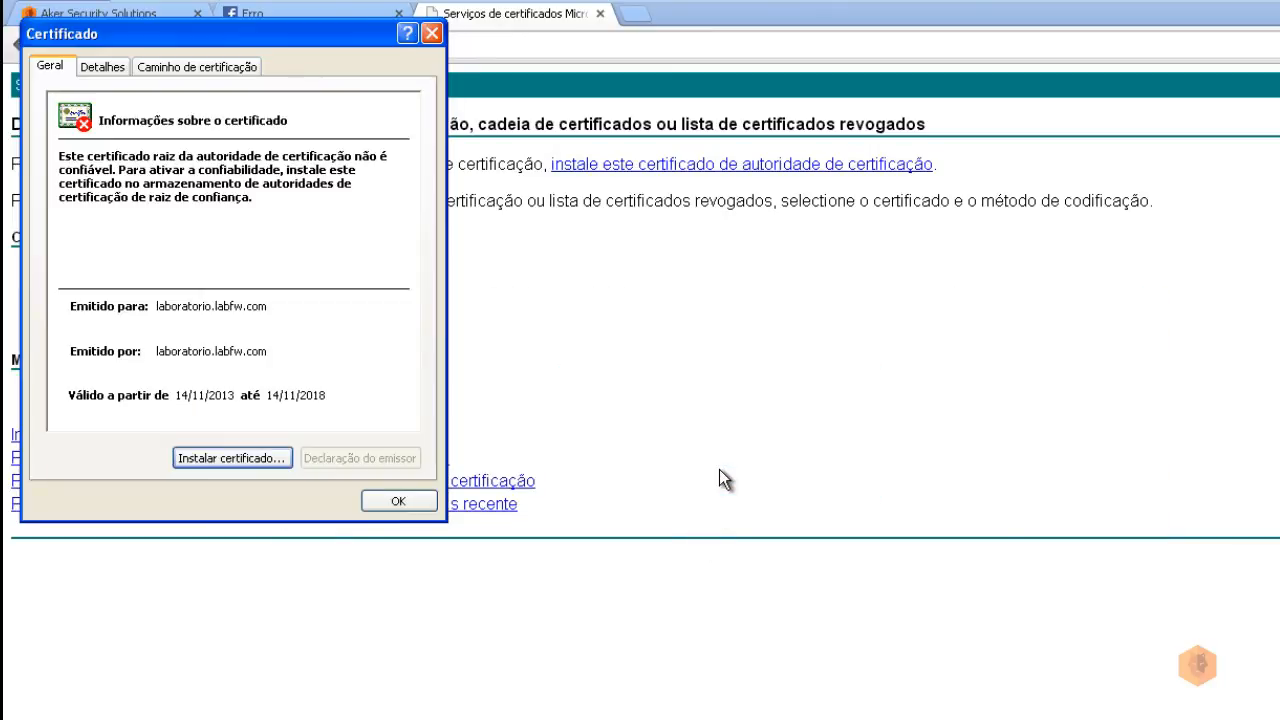
left_click(397, 502)
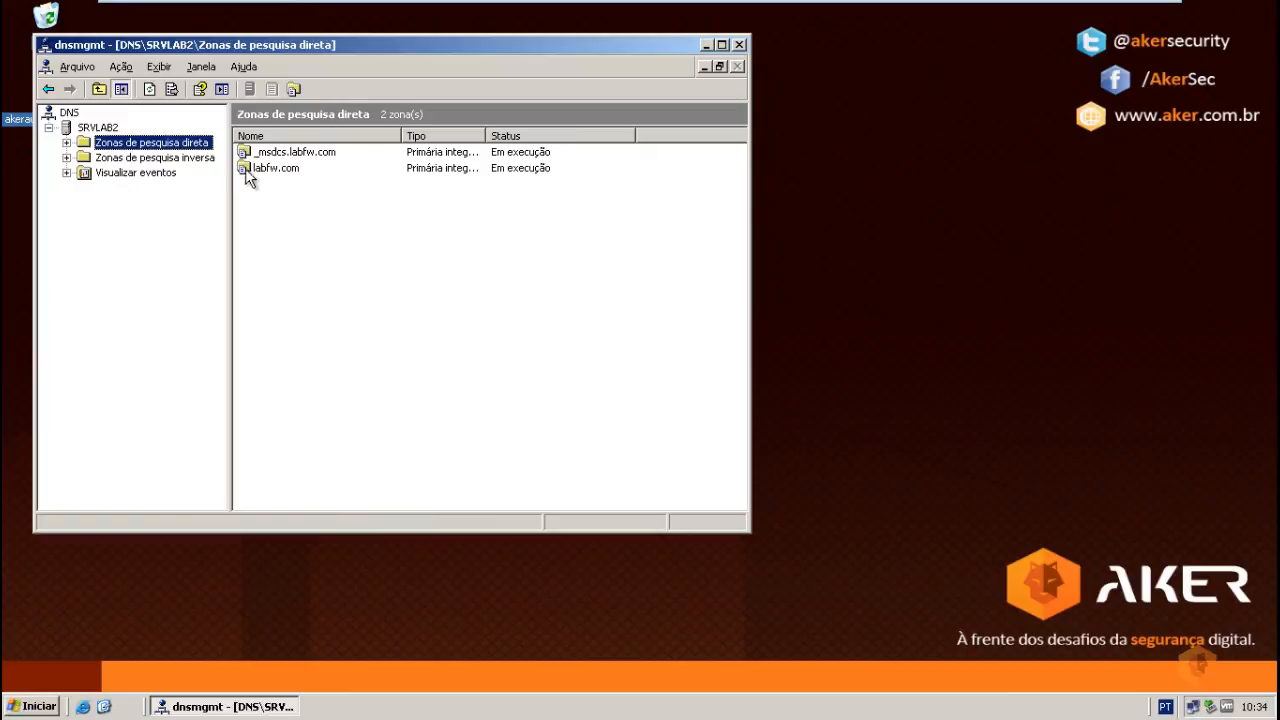
Step: Add a Host (A) record 'laboratorio' with IP 10.10.0.1 to the labfw.com zone
double_click(272, 177)
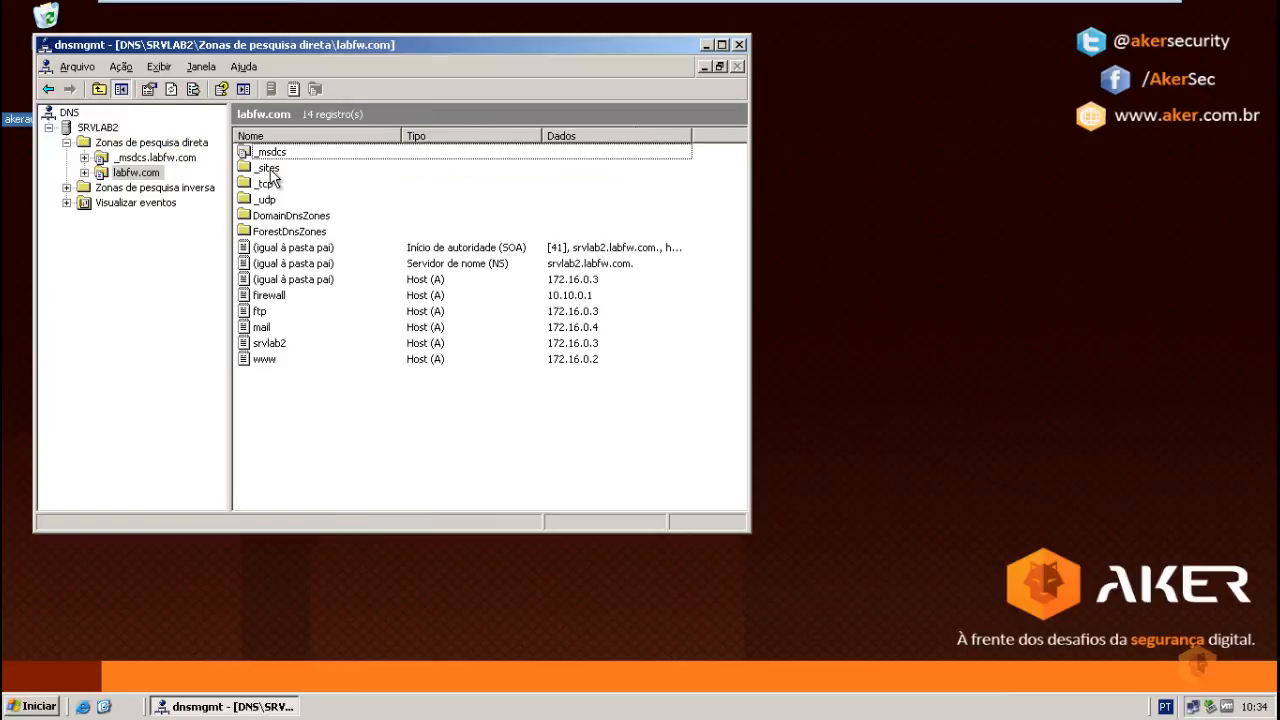
right_click(290, 390)
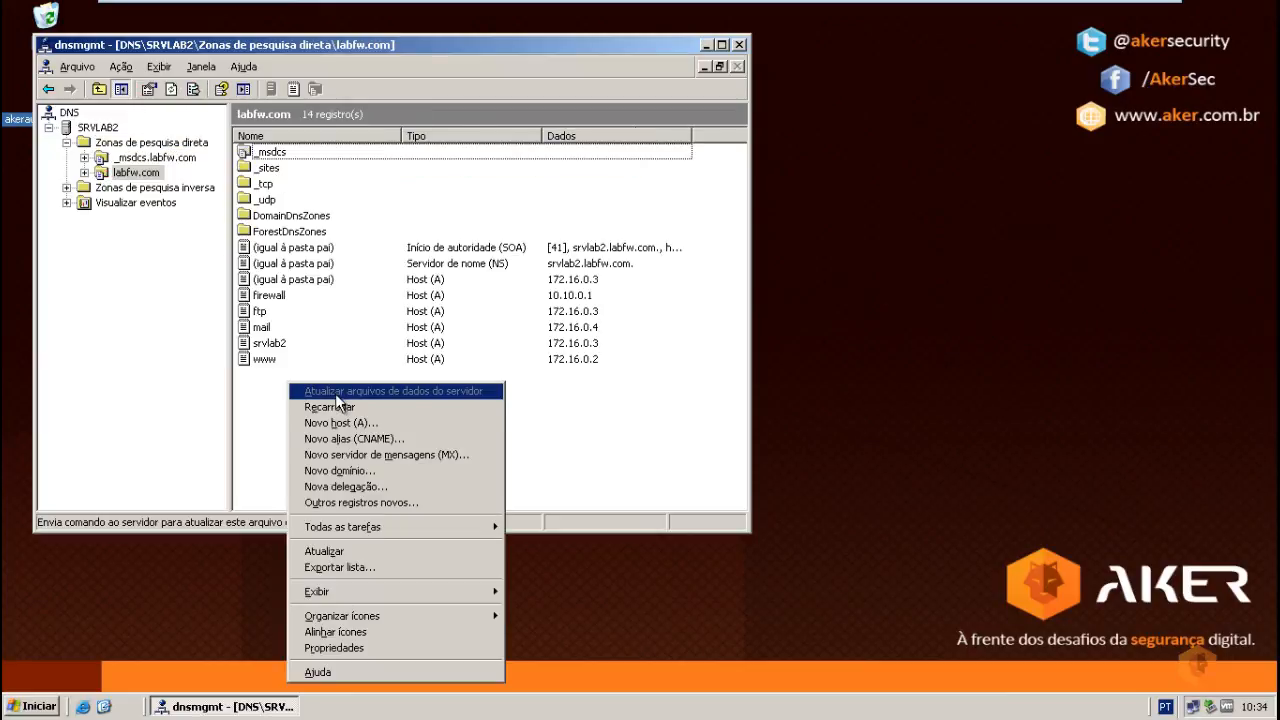
left_click(312, 422)
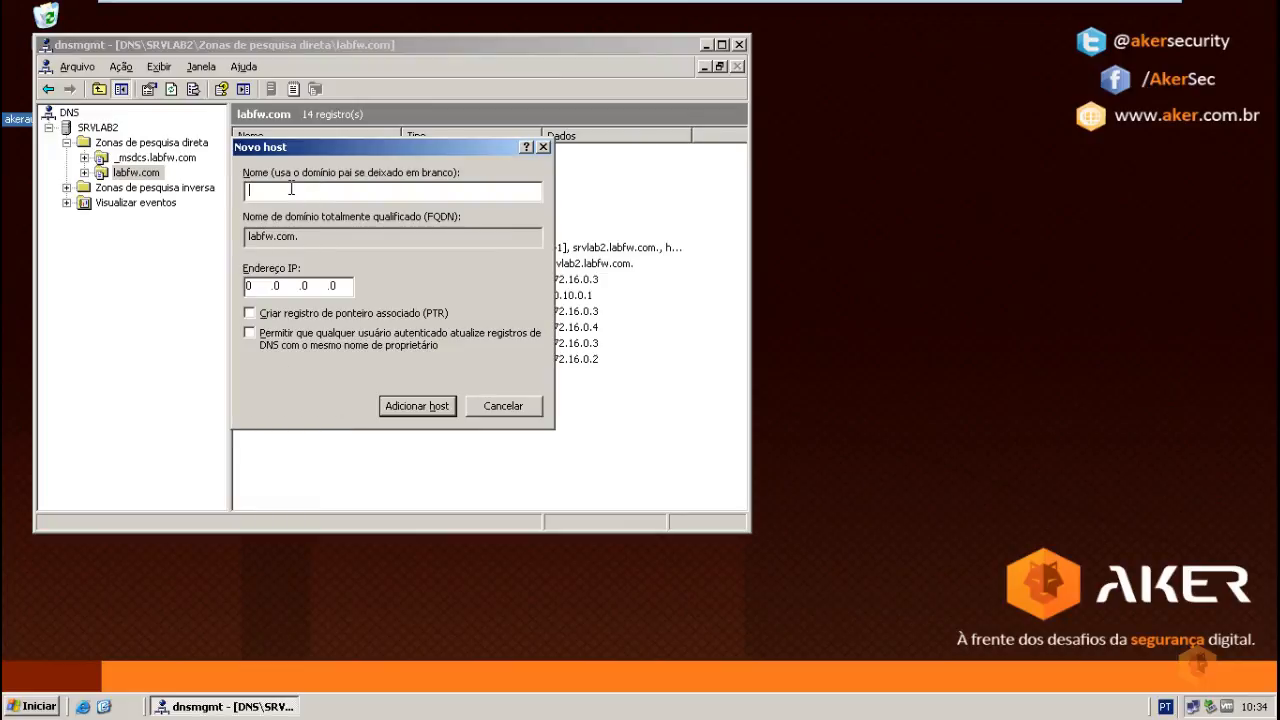
type("labr")
key("BackSpace")
type("oratorio")
left_click(248, 285)
type("10.100")
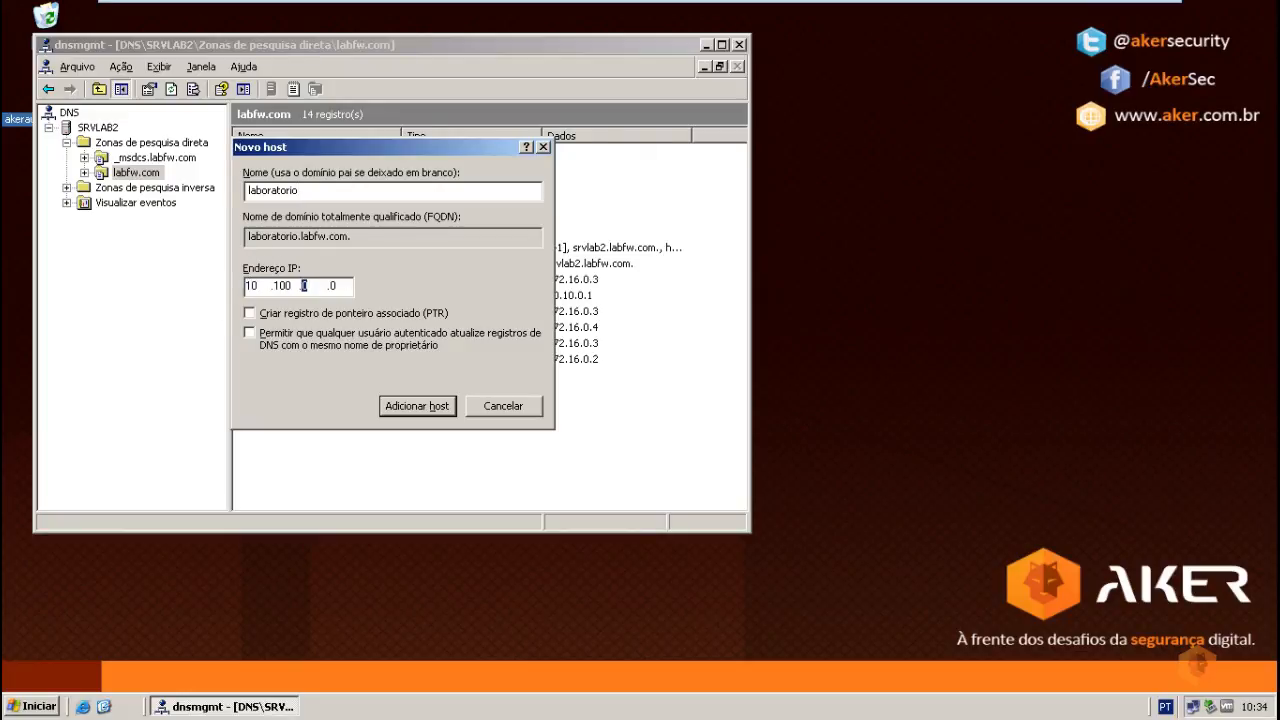
key("BackSpace")
key("BackSpace")
type("0.1")
left_click(437, 414)
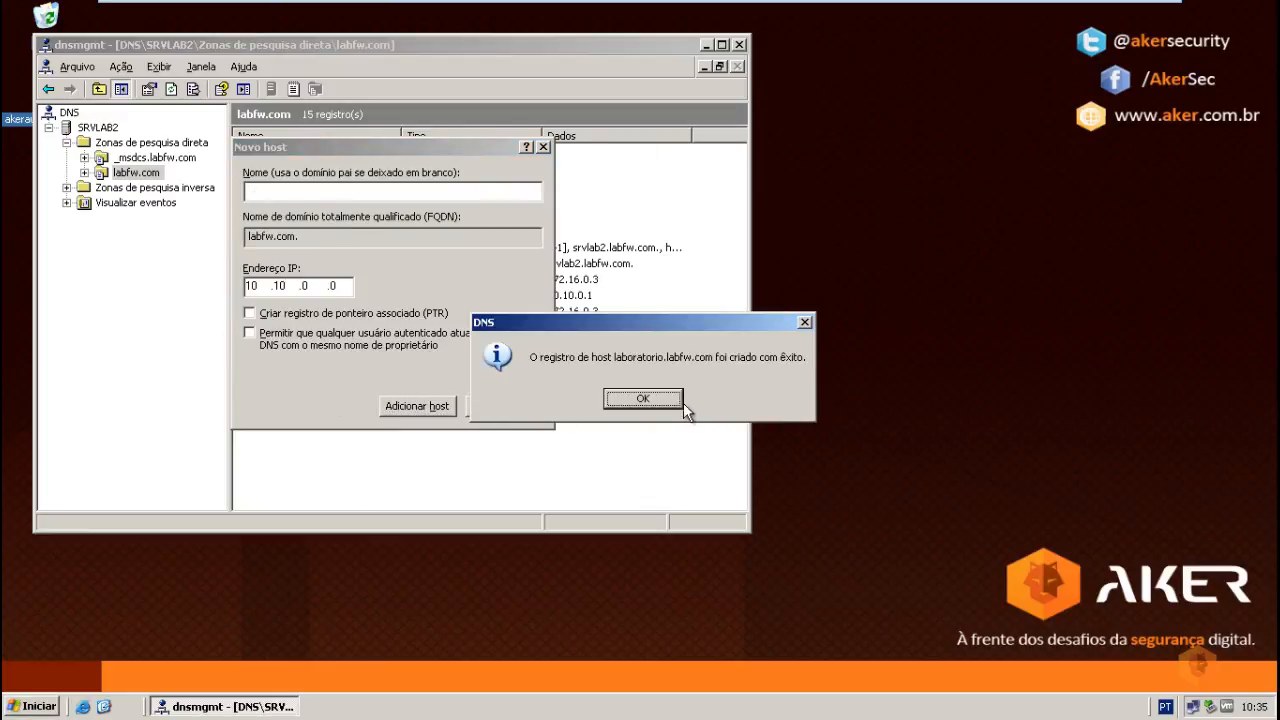
left_click(678, 401)
left_click(506, 410)
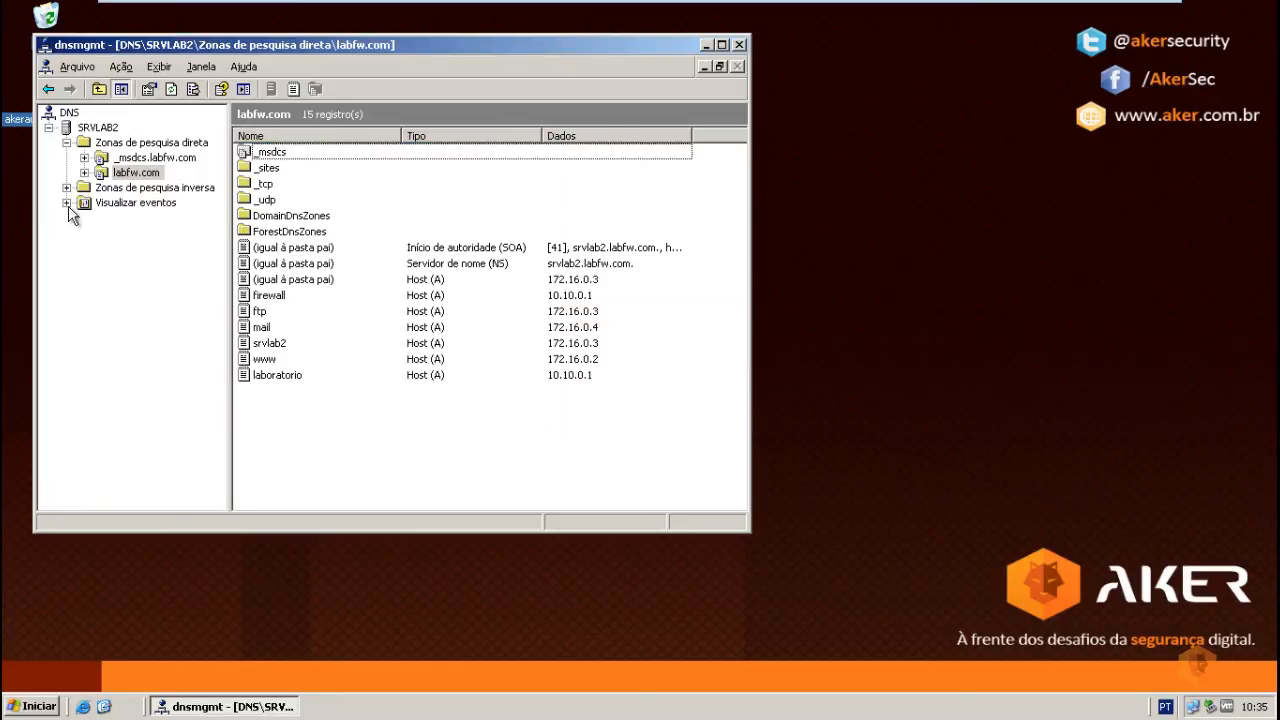
Step: Restart the SRVLAB2 DNS service via Todas as tarefas > Reiniciar
right_click(85, 130)
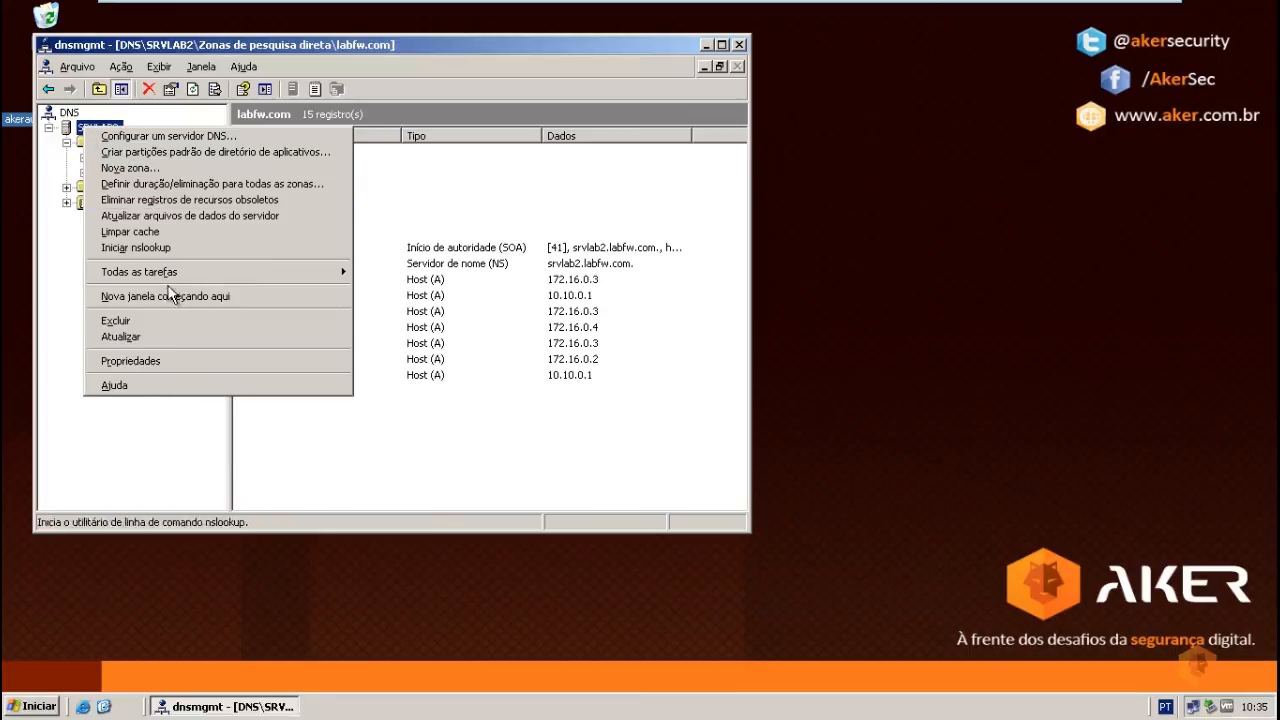
mouse_move(340, 272)
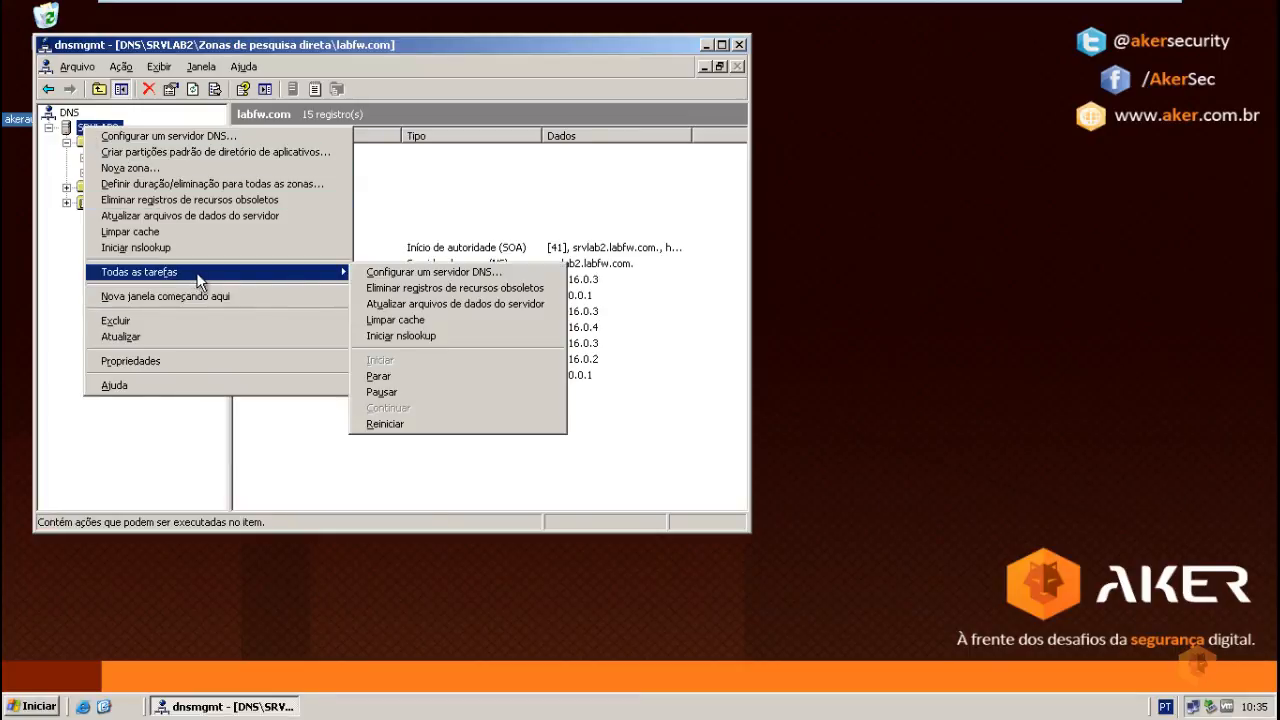
left_click(400, 424)
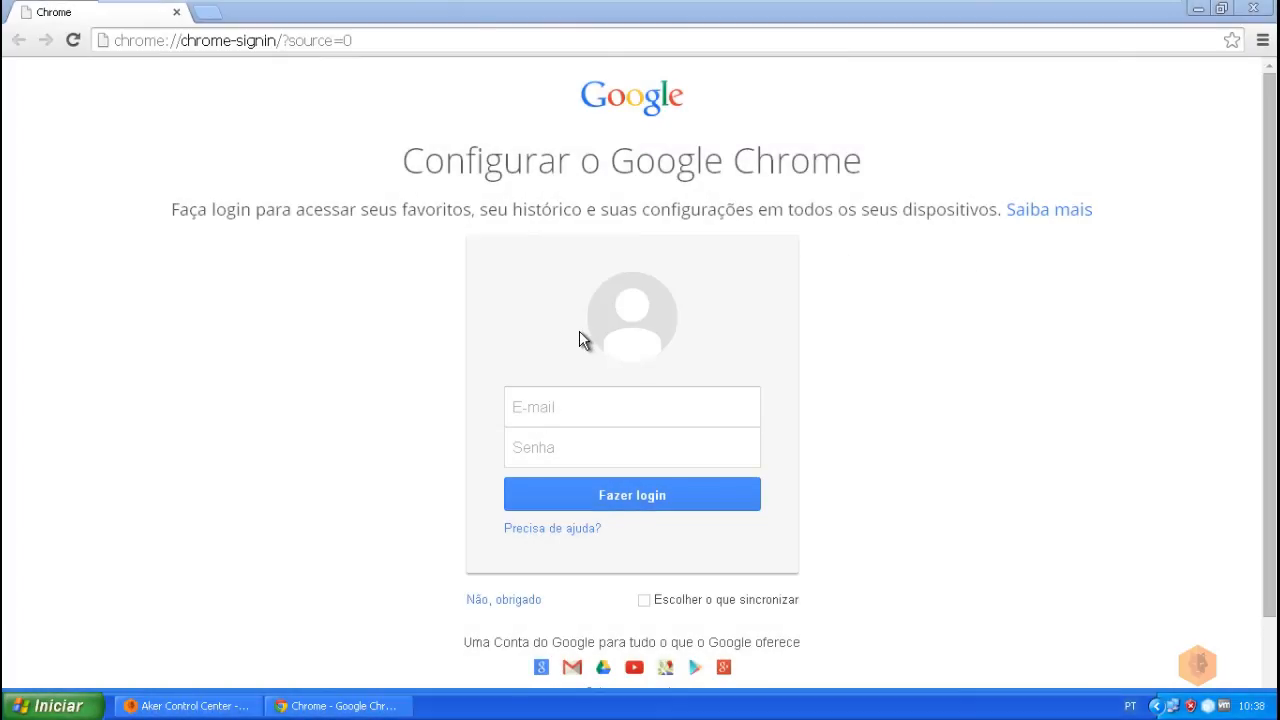
left_click(386, 40)
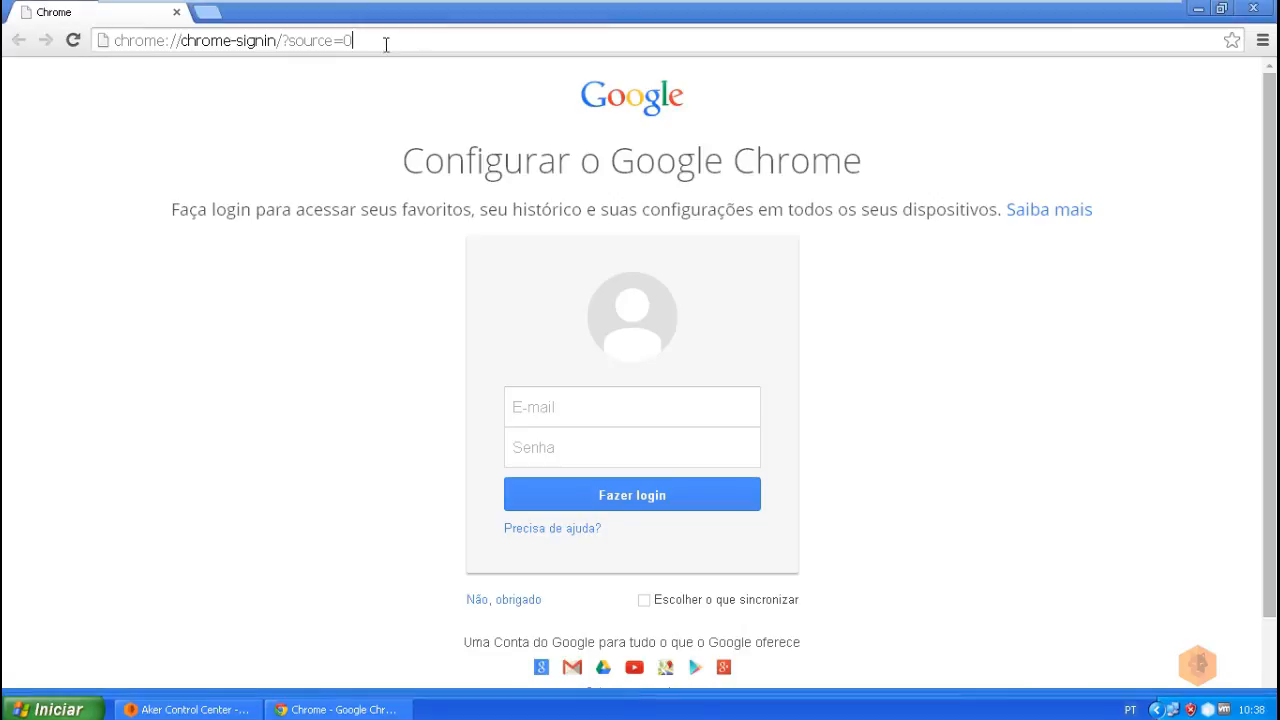
type("www.aker.com.br")
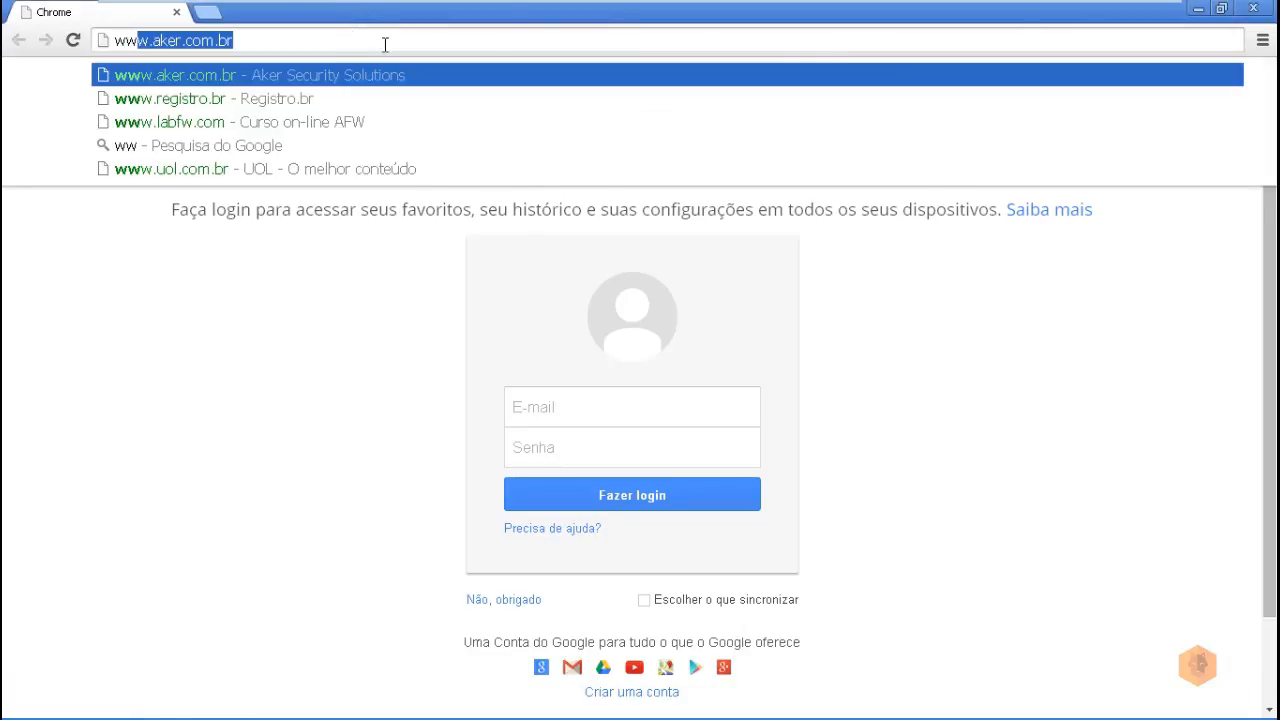
key("Return")
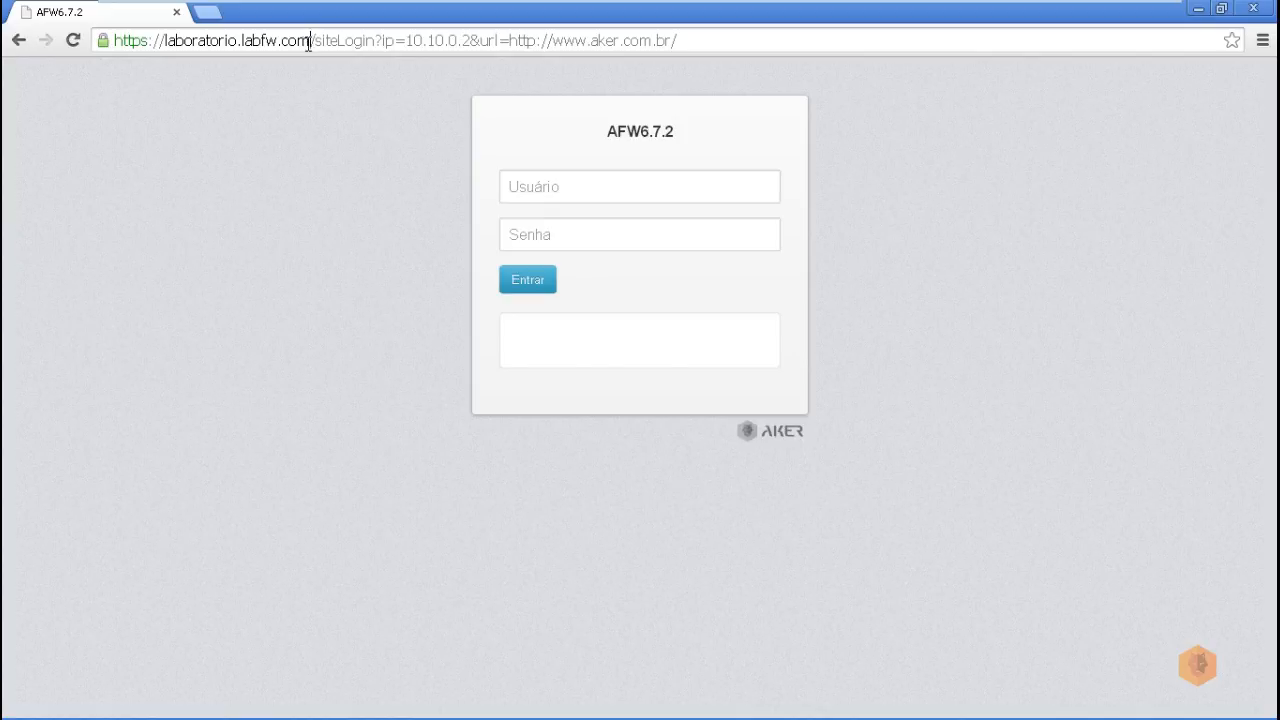
left_click_drag(309, 41, 165, 42)
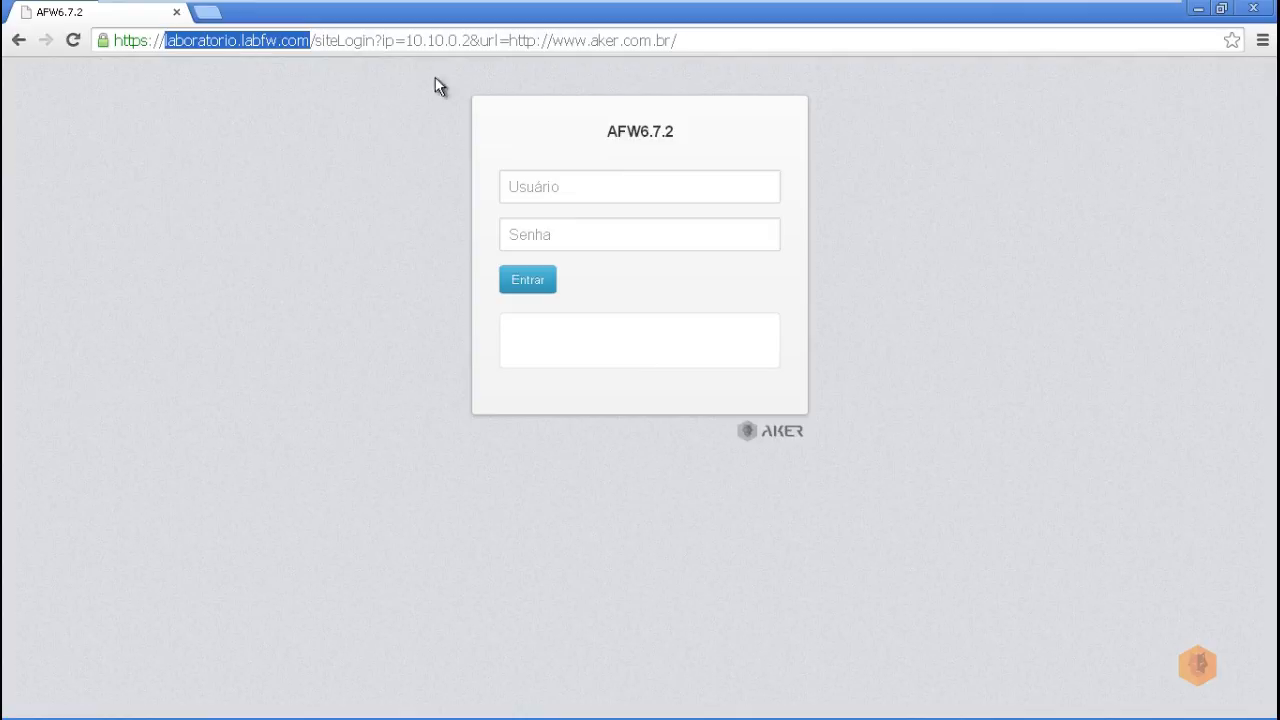
Step: Enter the portal username and password and sign in to the AFW captive portal
left_click(570, 194)
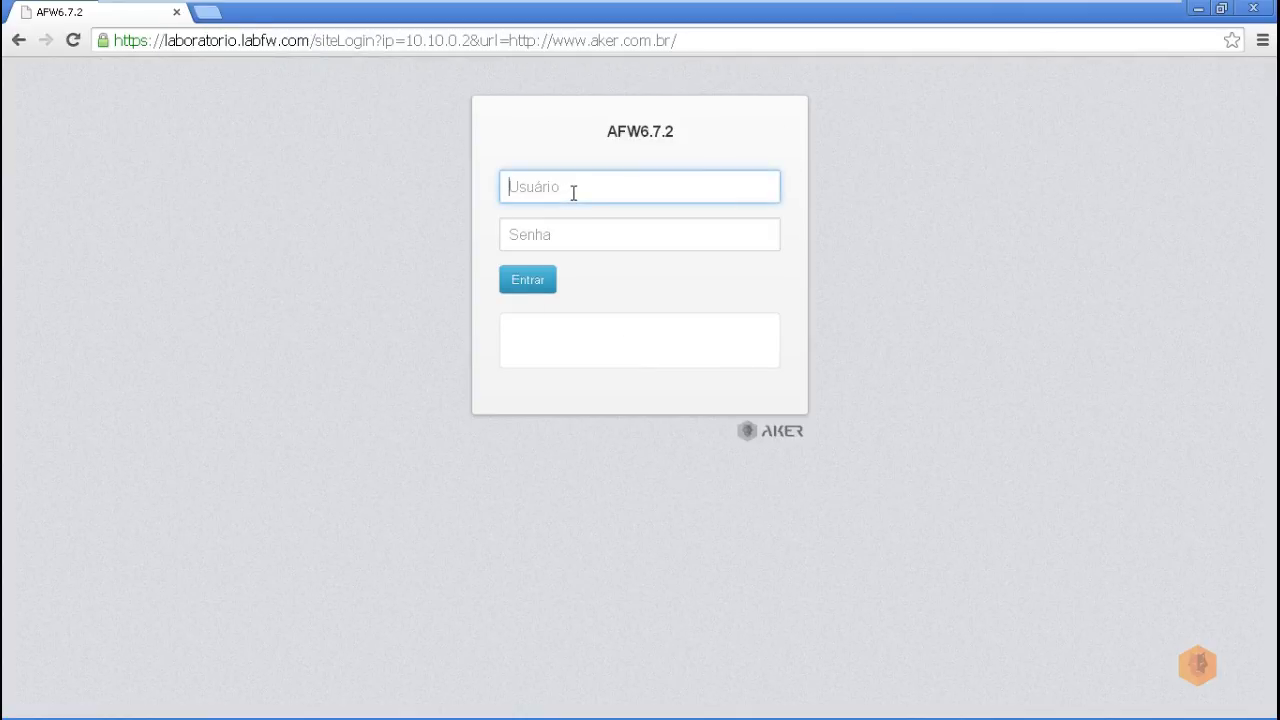
type("aa")
left_click(558, 236)
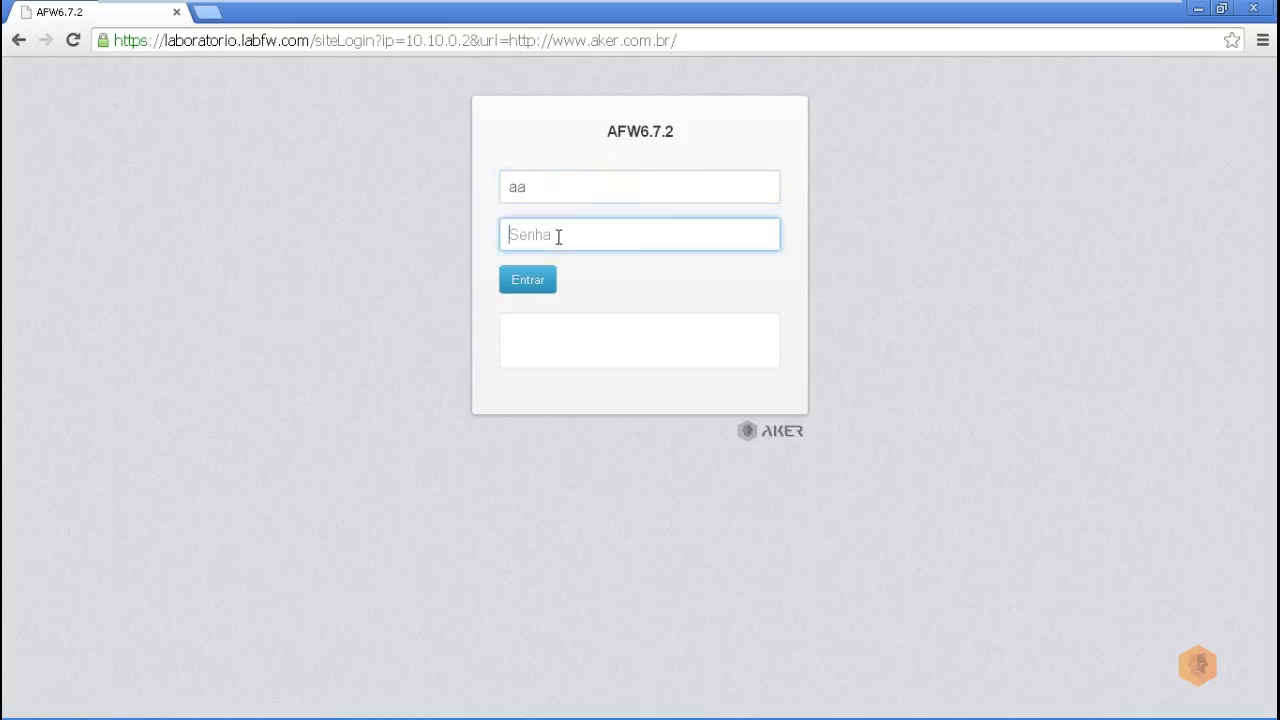
type("••••••")
left_click(540, 288)
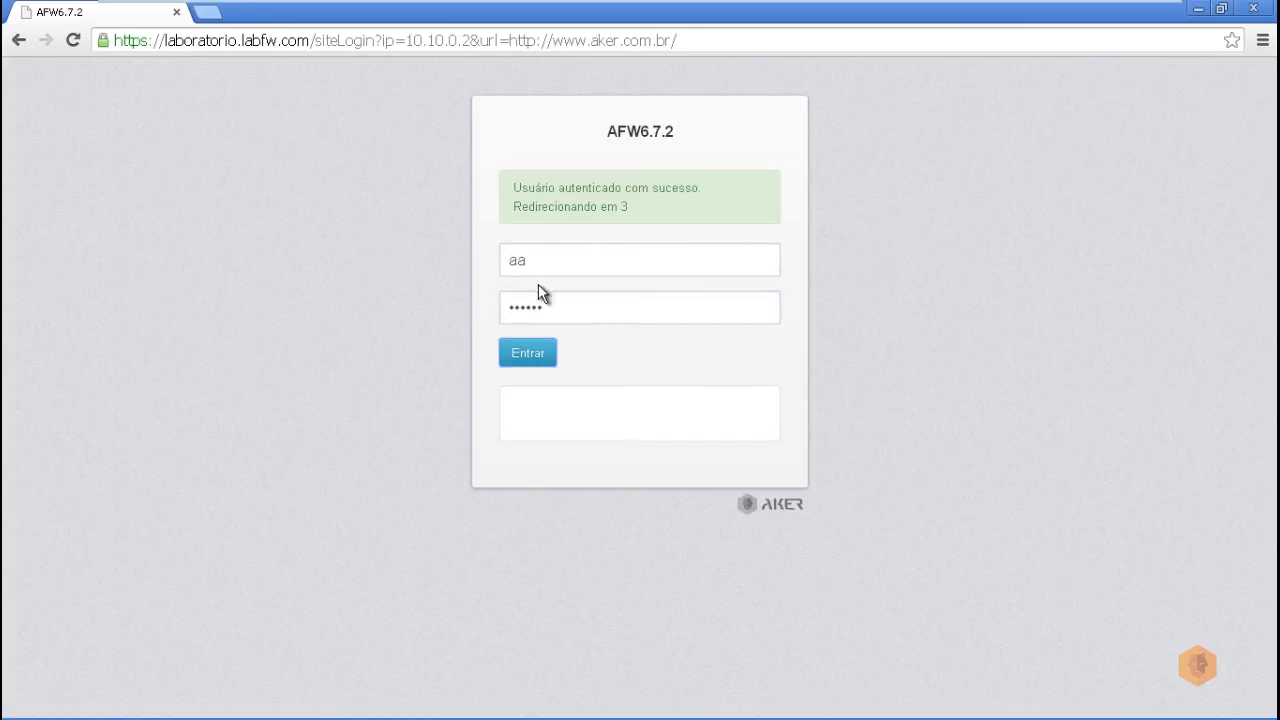